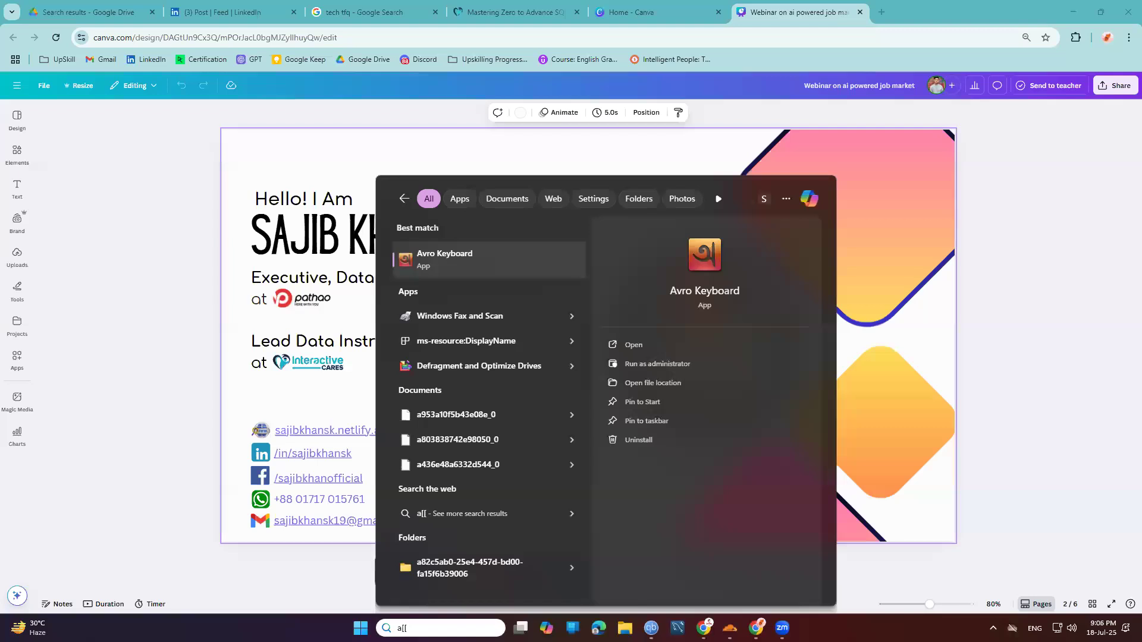
# Launch the Microsoft Store and enter "power bi" as its search text.
pyautogui.write('pp')
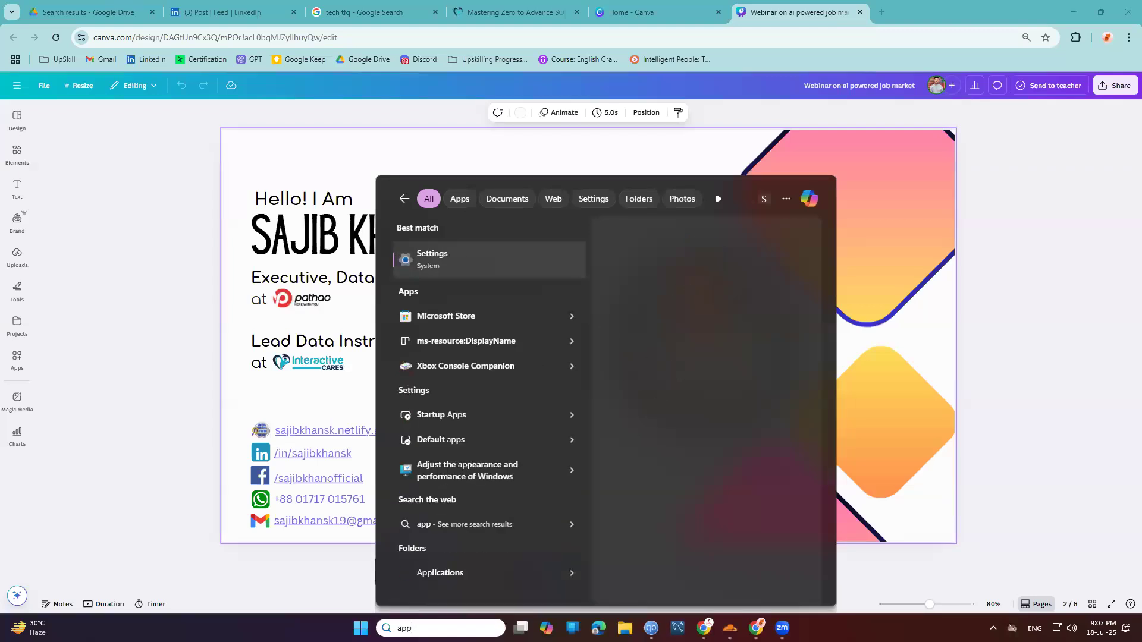
pyautogui.click(443, 320)
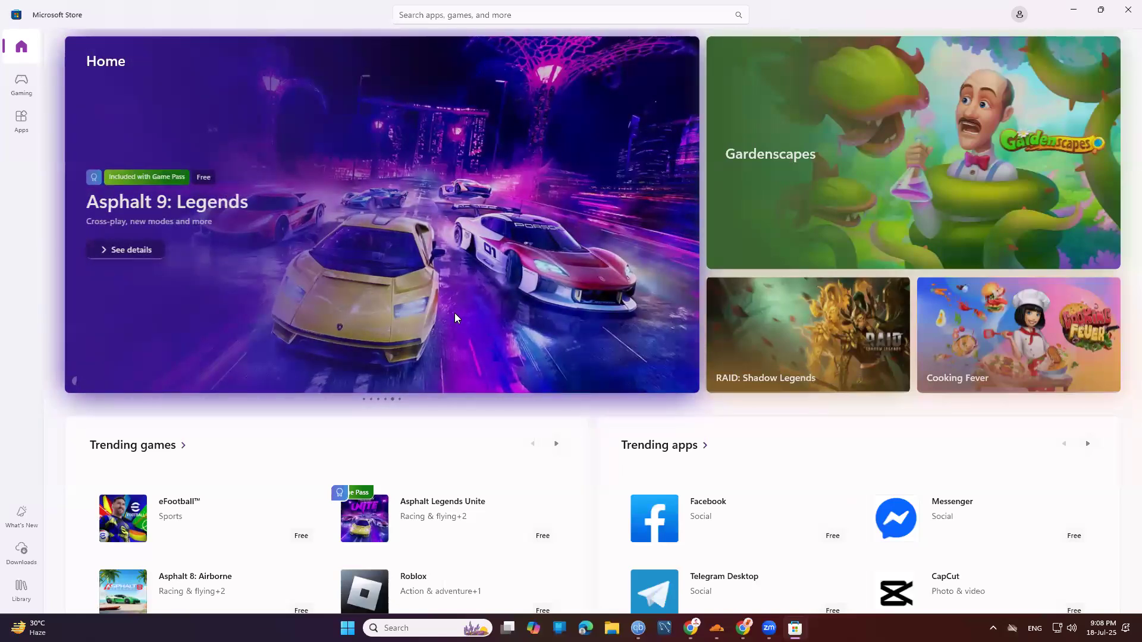
pyautogui.click(487, 13)
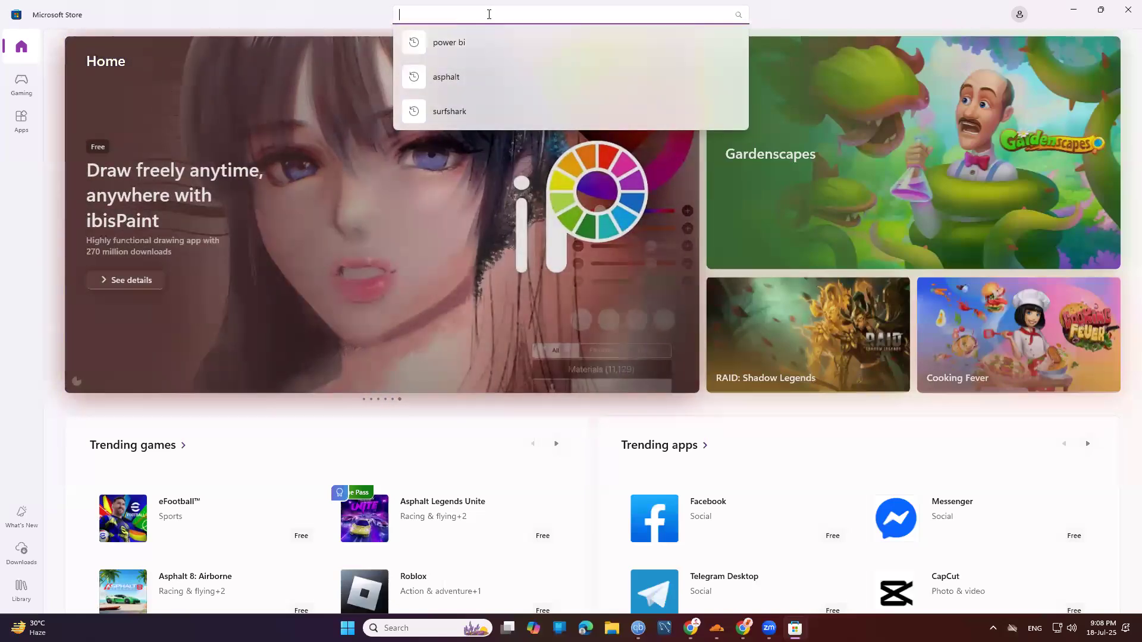
pyautogui.write('power bi')
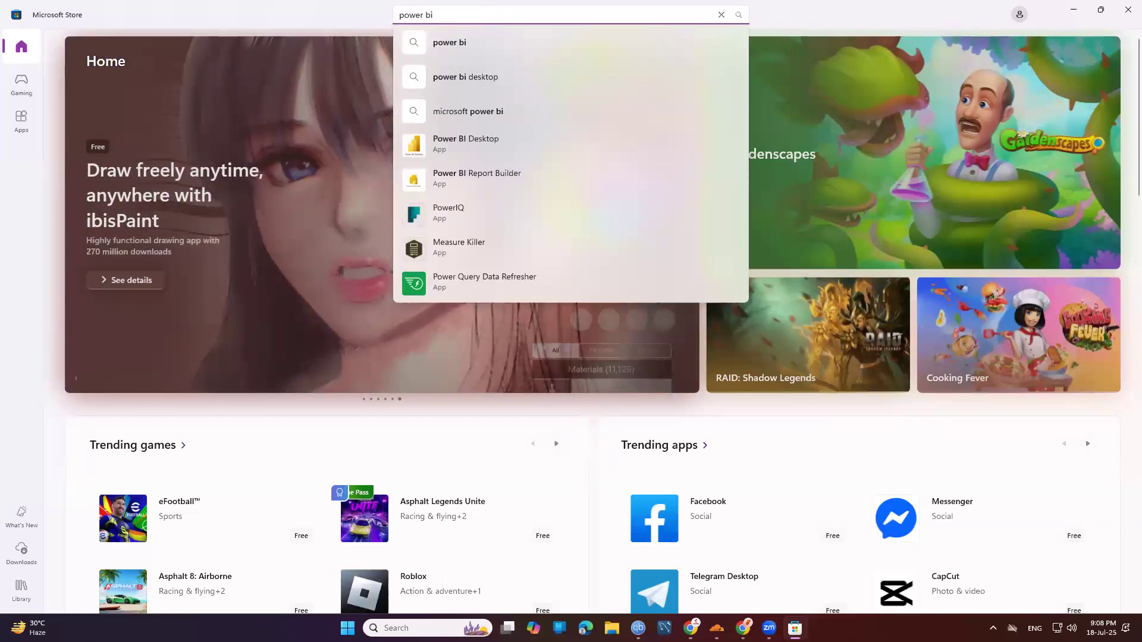
# Search Windows for "microsf" and open the Microsoft Store from the matching apps.
pyautogui.click(417, 628)
pyautogui.write('micto')
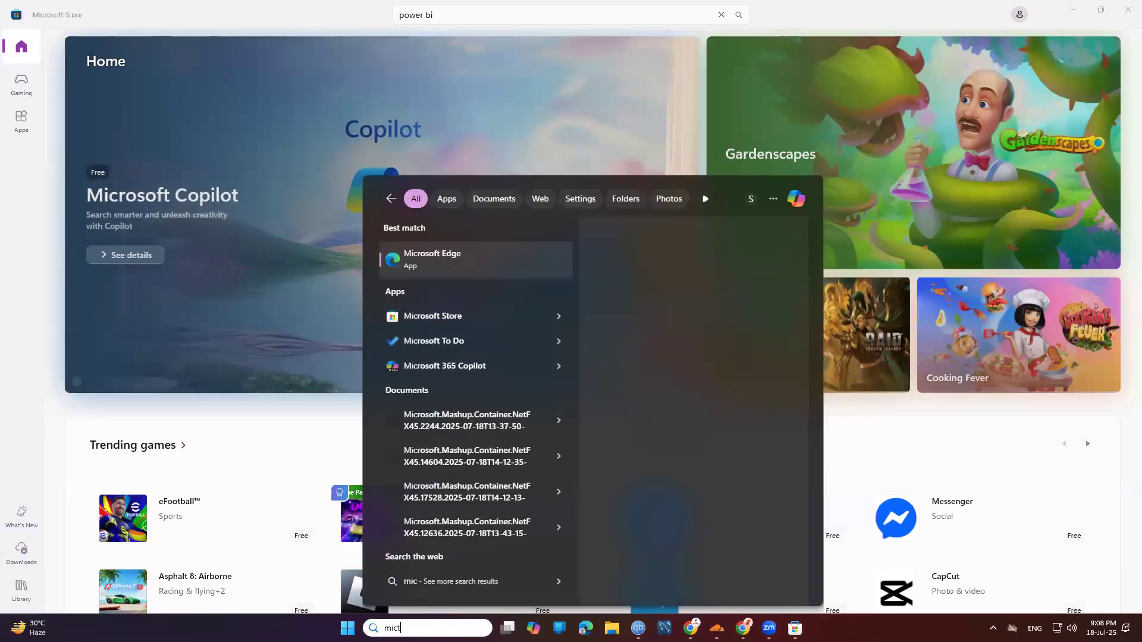
pyautogui.press('BackSpace')
pyautogui.press('BackSpace')
pyautogui.write('rosf')
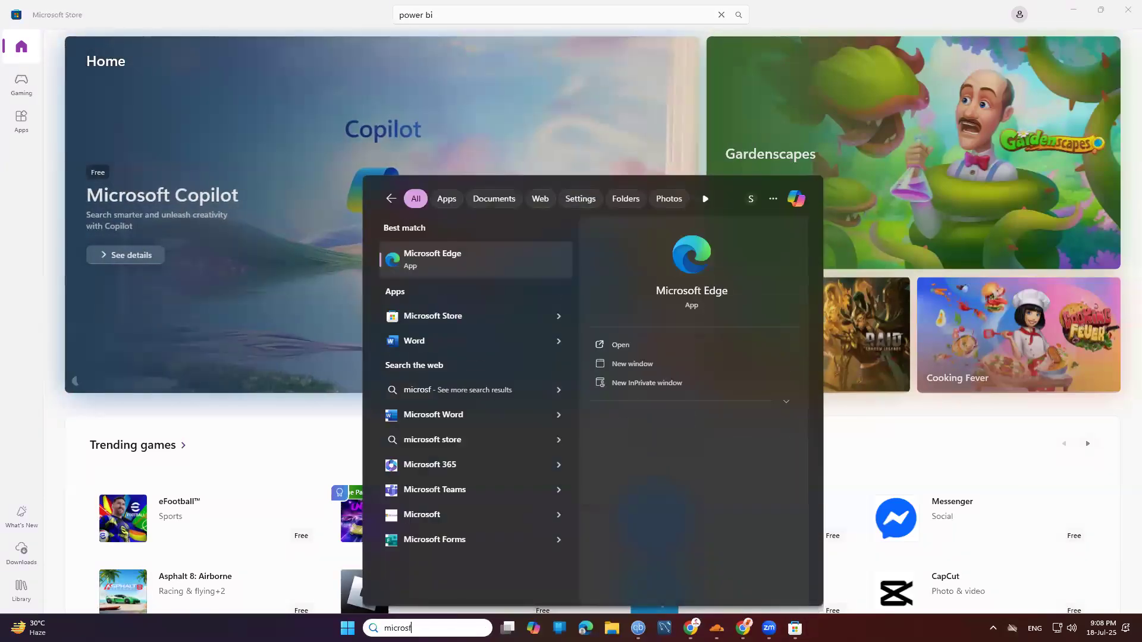
pyautogui.click(425, 317)
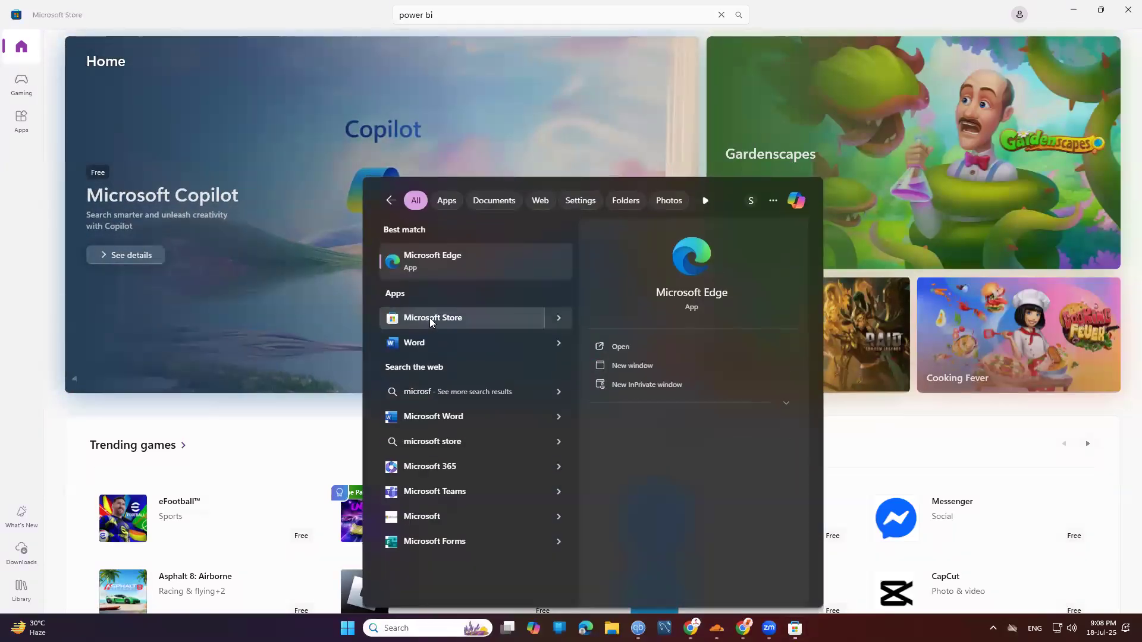
# Run the suggested "power bi" store search and open the Power BI Desktop product page.
pyautogui.click(501, 50)
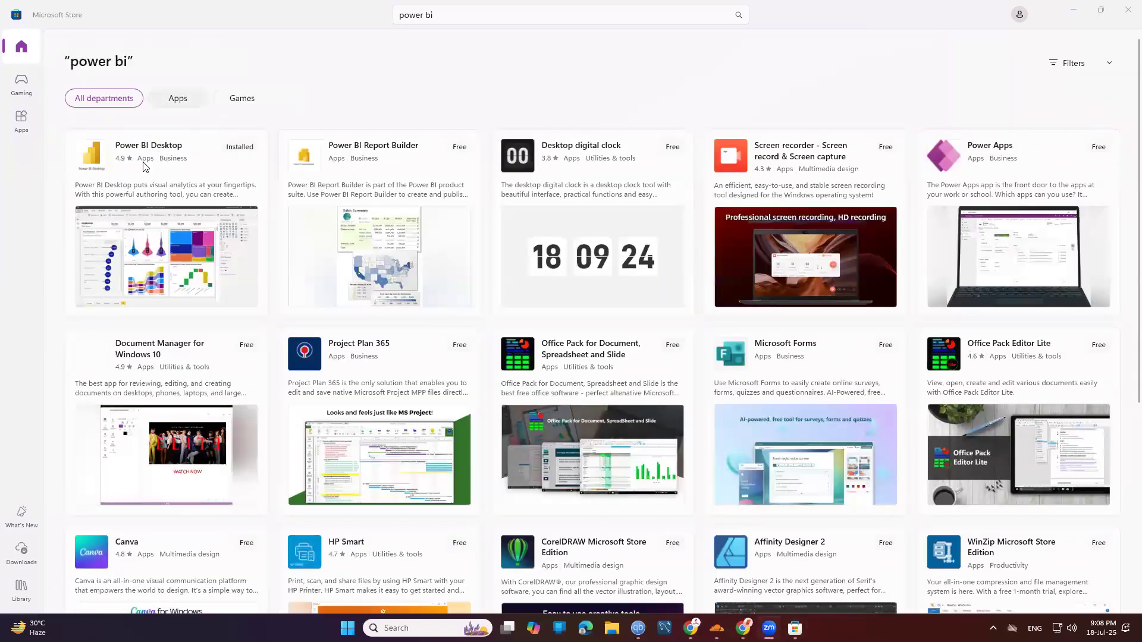
pyautogui.click(165, 156)
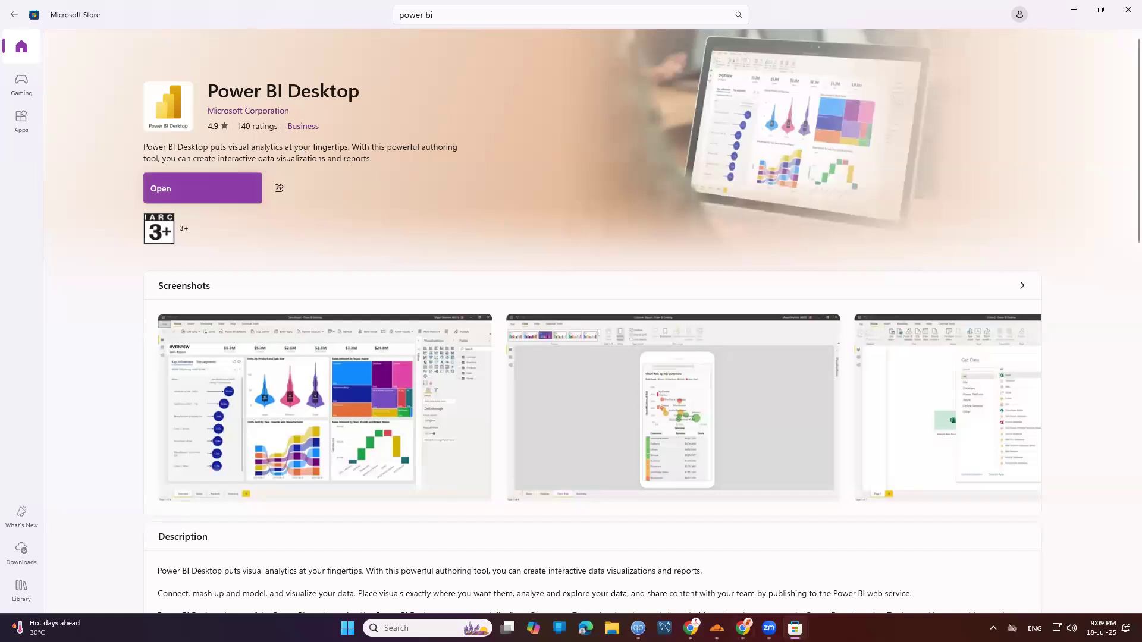
# Switch to the Chrome window with the Zoom page and open the Kaggle website in a new tab.
pyautogui.moveTo(690, 628)
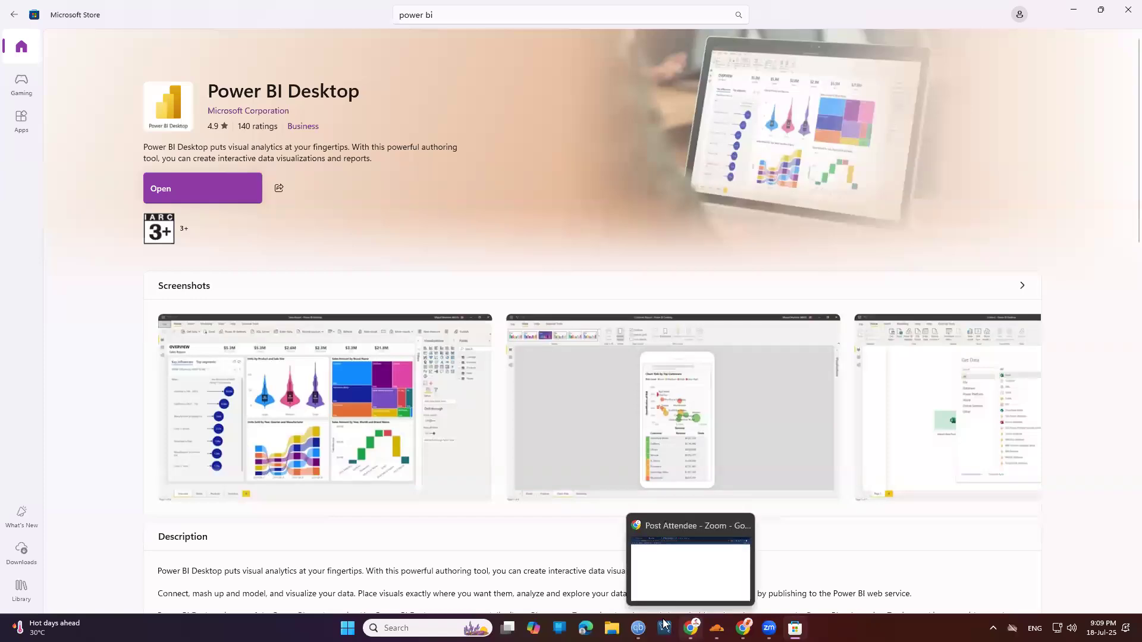
pyautogui.click(690, 628)
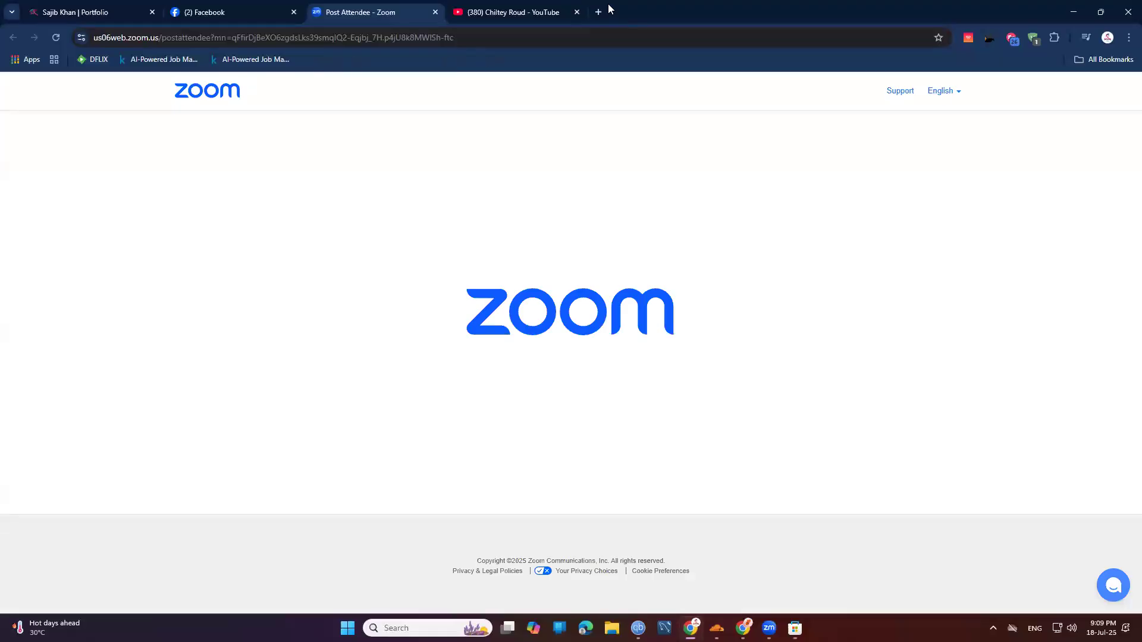
pyautogui.hotkey('ctrl', 't')
pyautogui.write('kaggle')
pyautogui.press('Return')
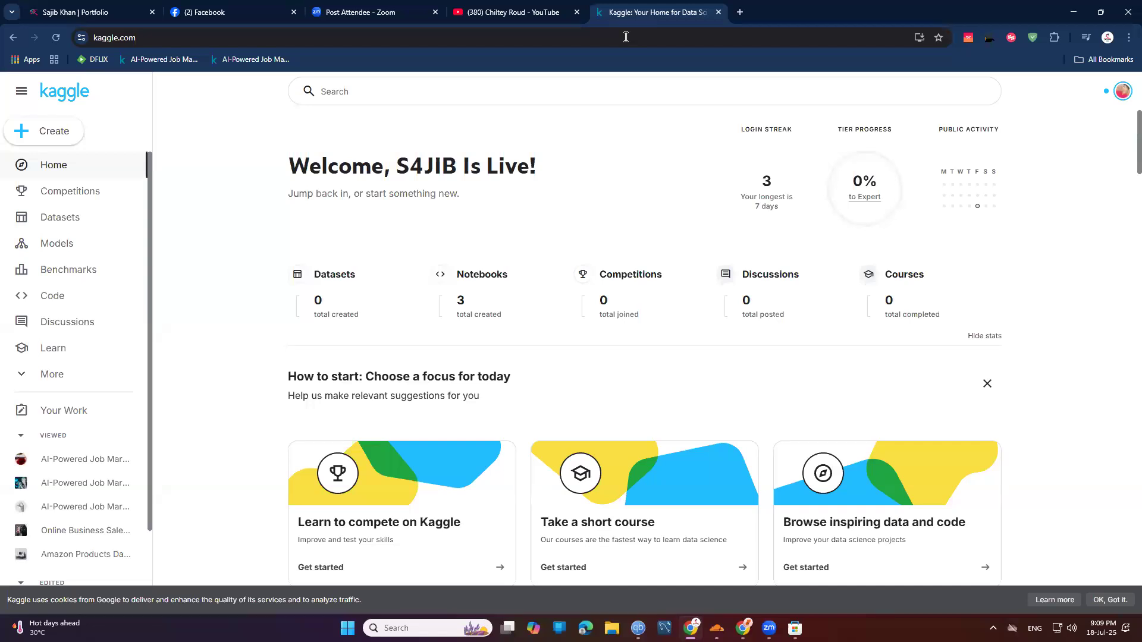
# Search Kaggle for "ai powered job market".
pyautogui.click(441, 93)
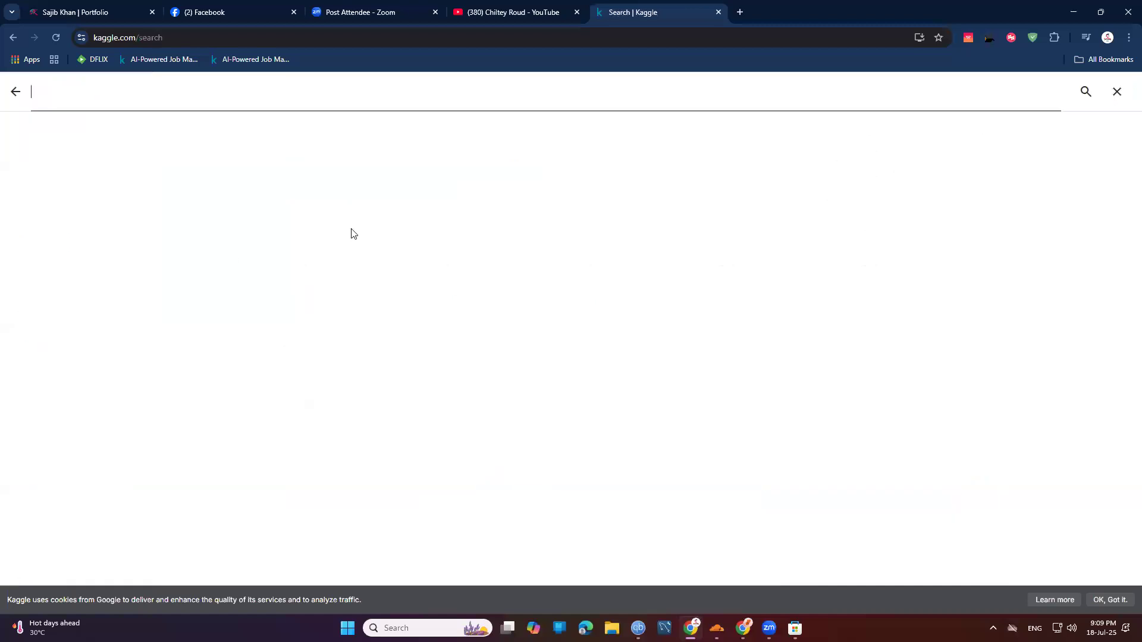
pyautogui.write('a')
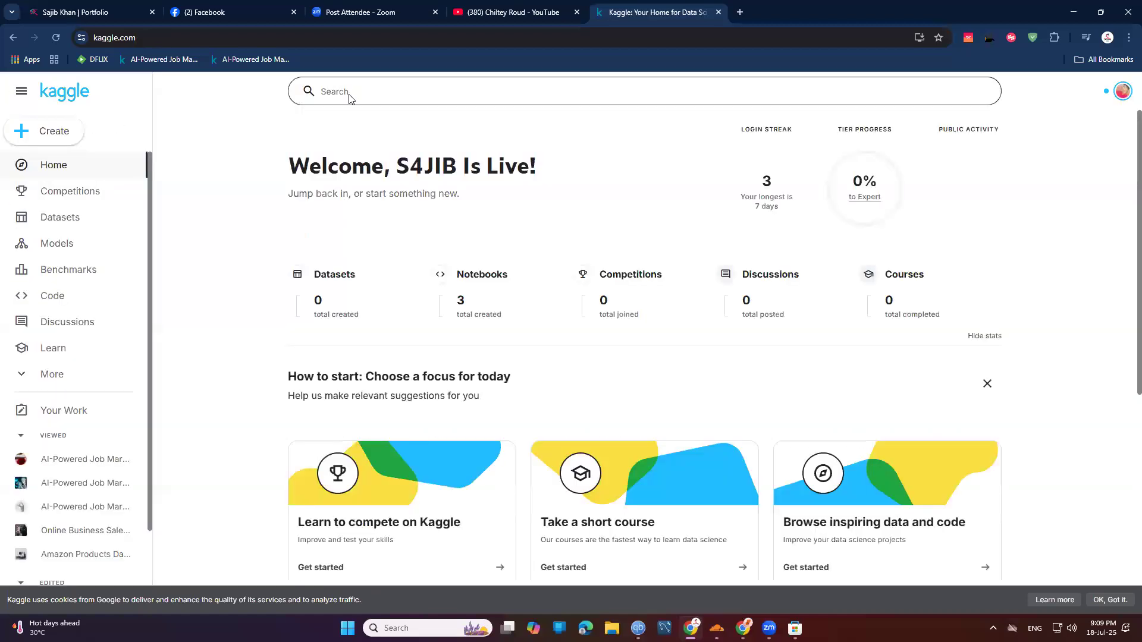
pyautogui.write('i')
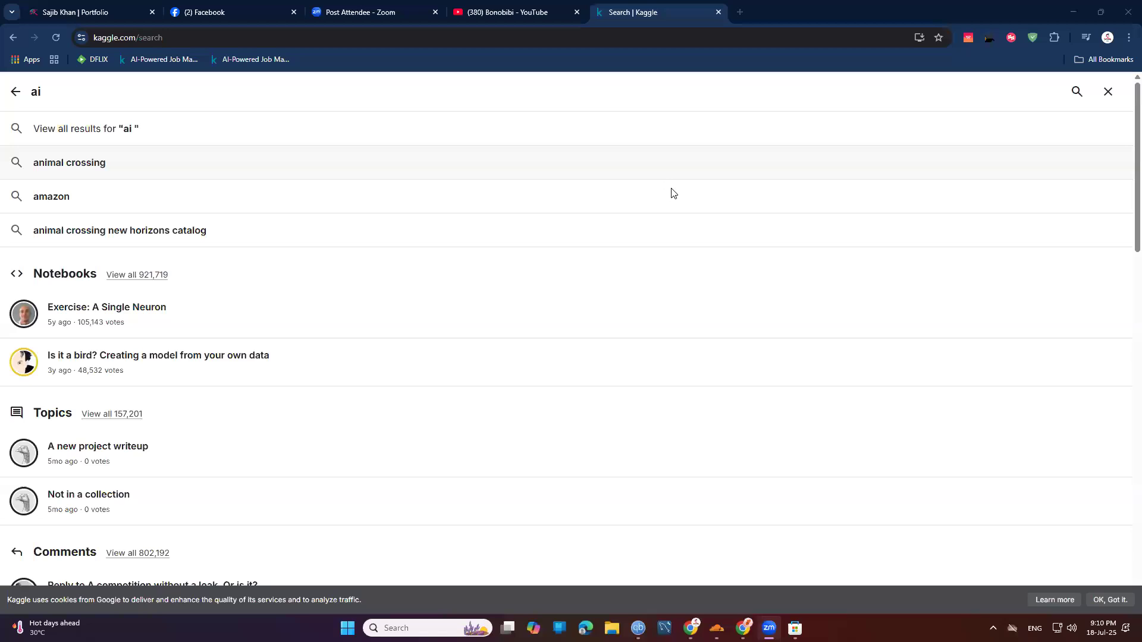
pyautogui.click(153, 91)
pyautogui.write('power')
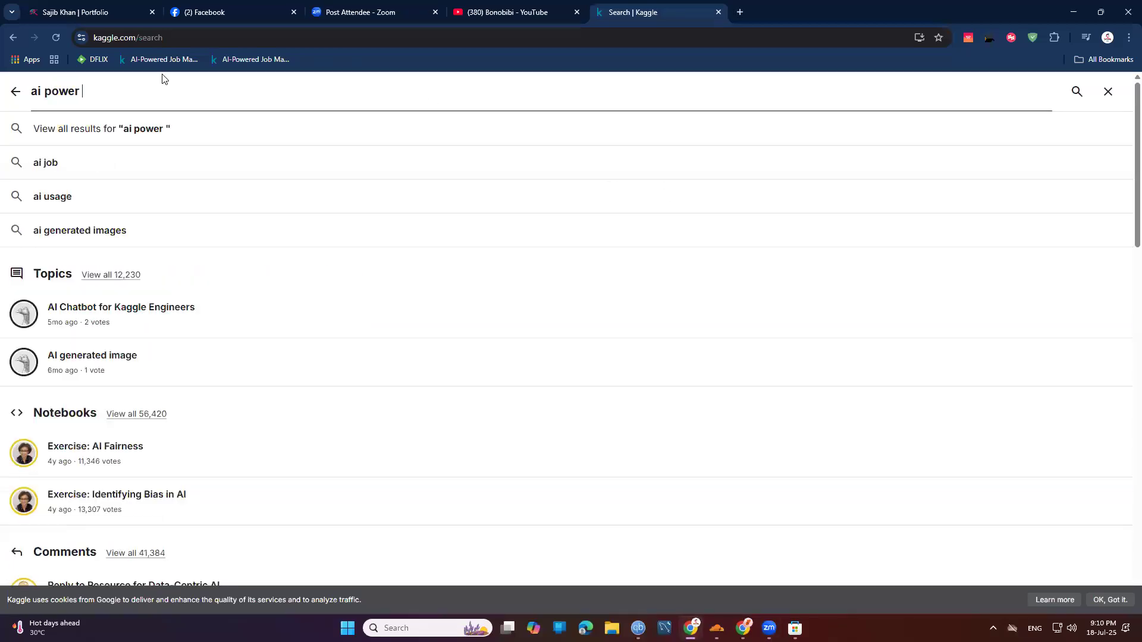
pyautogui.write('ed job market')
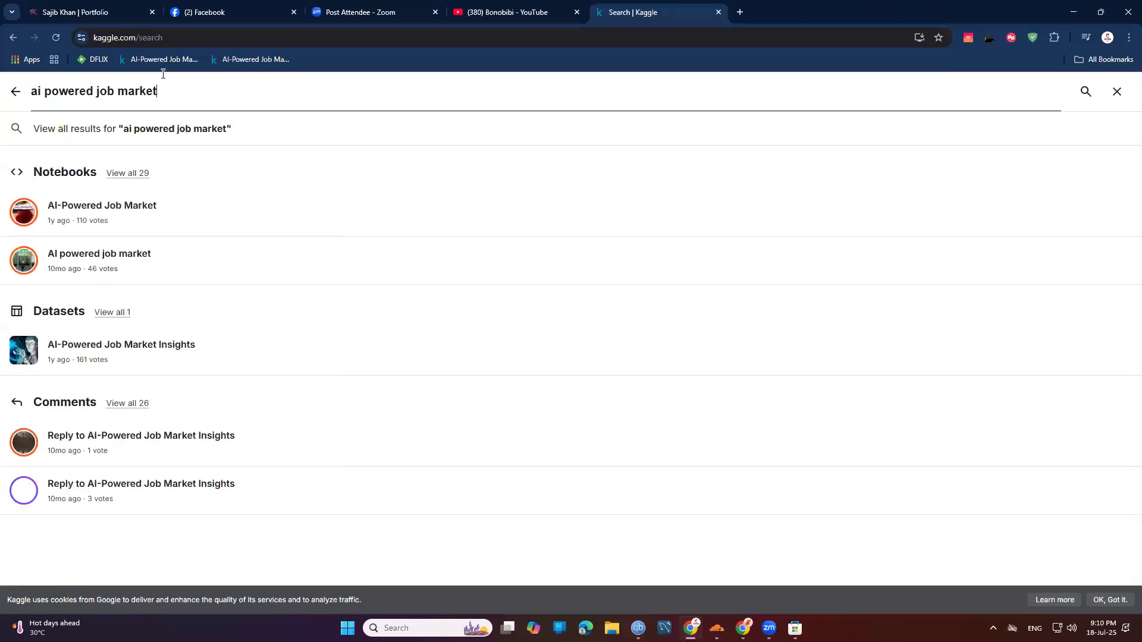
pyautogui.press('Return')
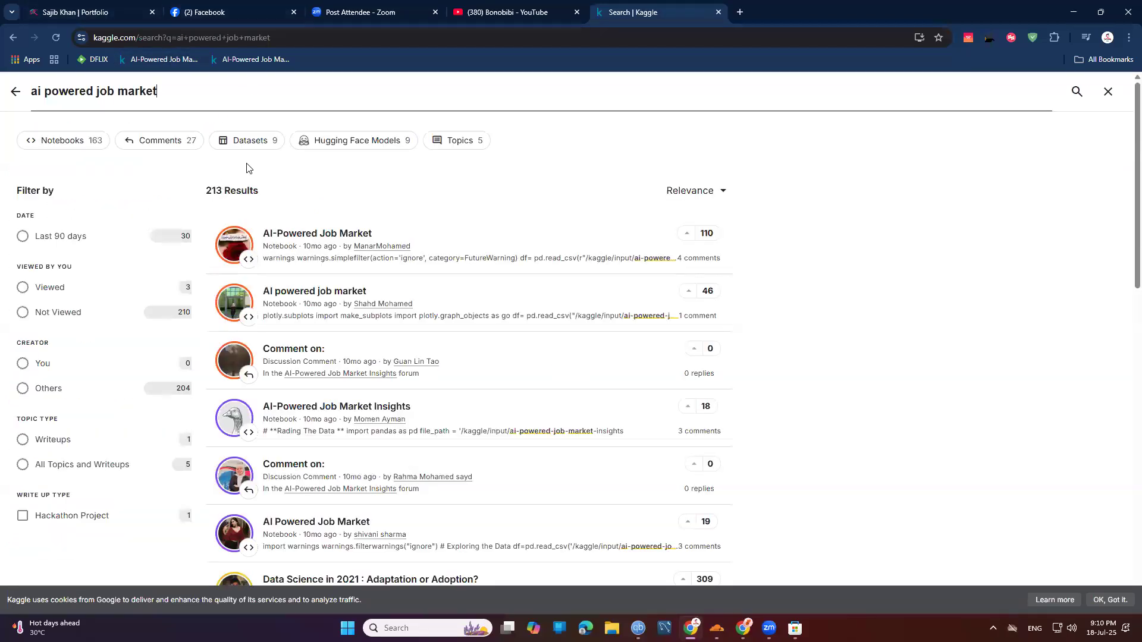
# Filter the search results to datasets and open the AI-Powered Job Market Insights dataset.
pyautogui.click(241, 141)
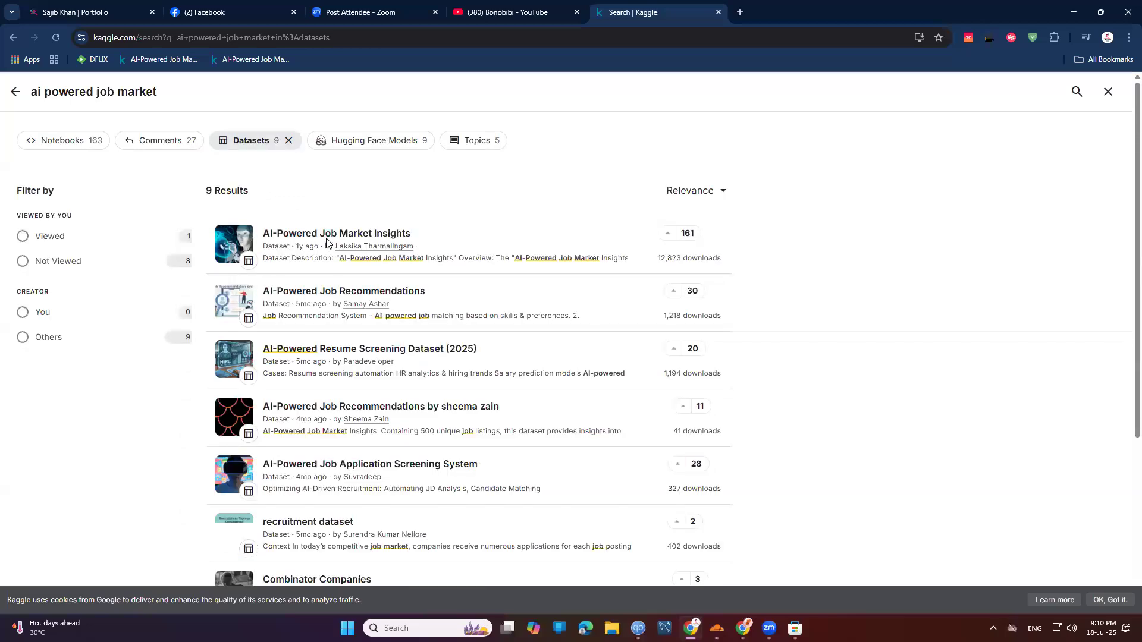
pyautogui.click(326, 239)
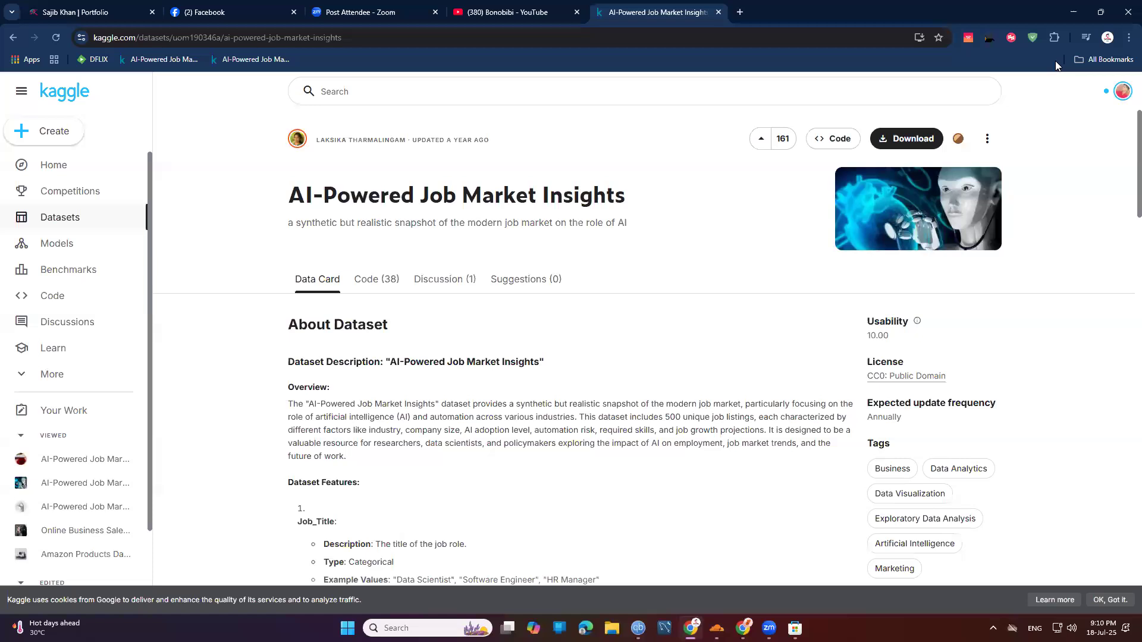
# Show the dataset's download options and copy the web address of its page.
pyautogui.click(883, 139)
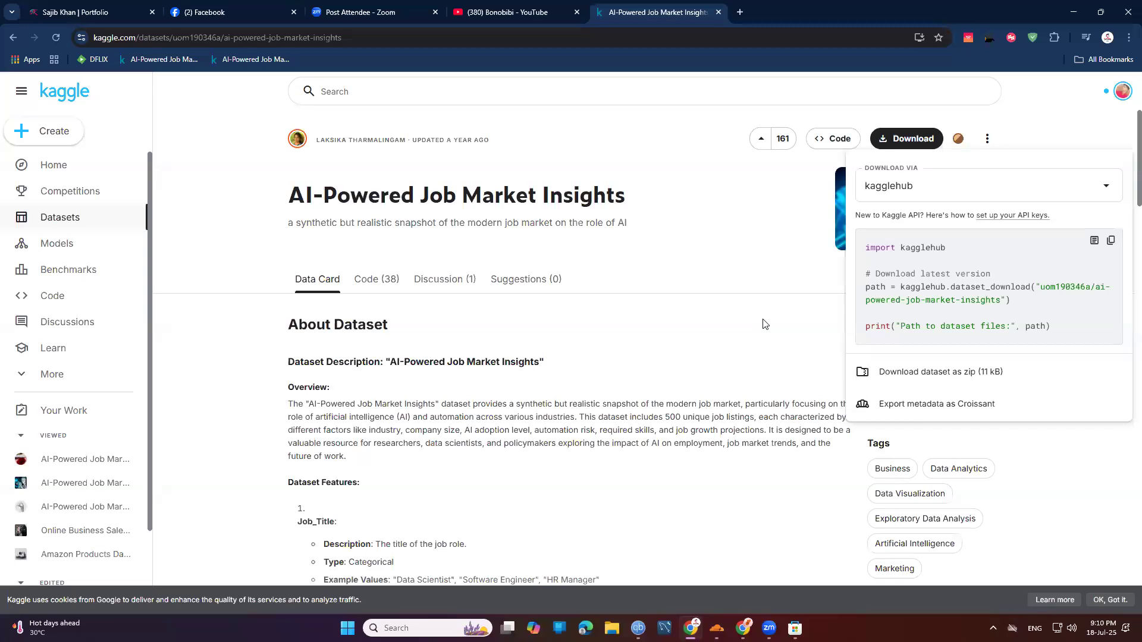
pyautogui.click(267, 38)
pyautogui.rightClick(266, 37)
pyautogui.click(299, 150)
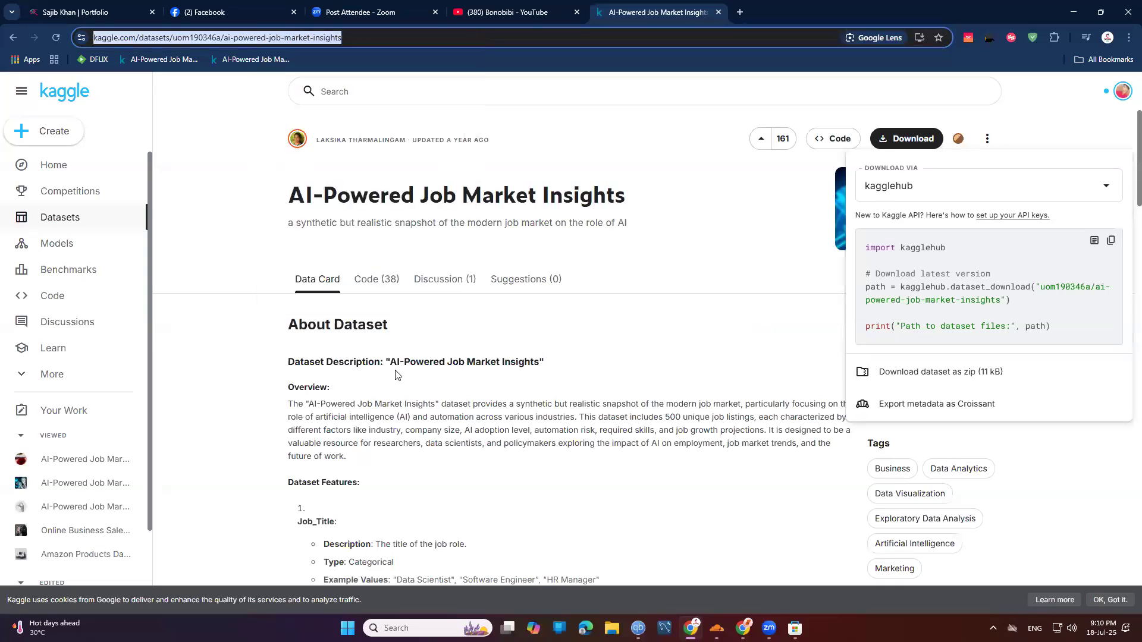
pyautogui.click(534, 403)
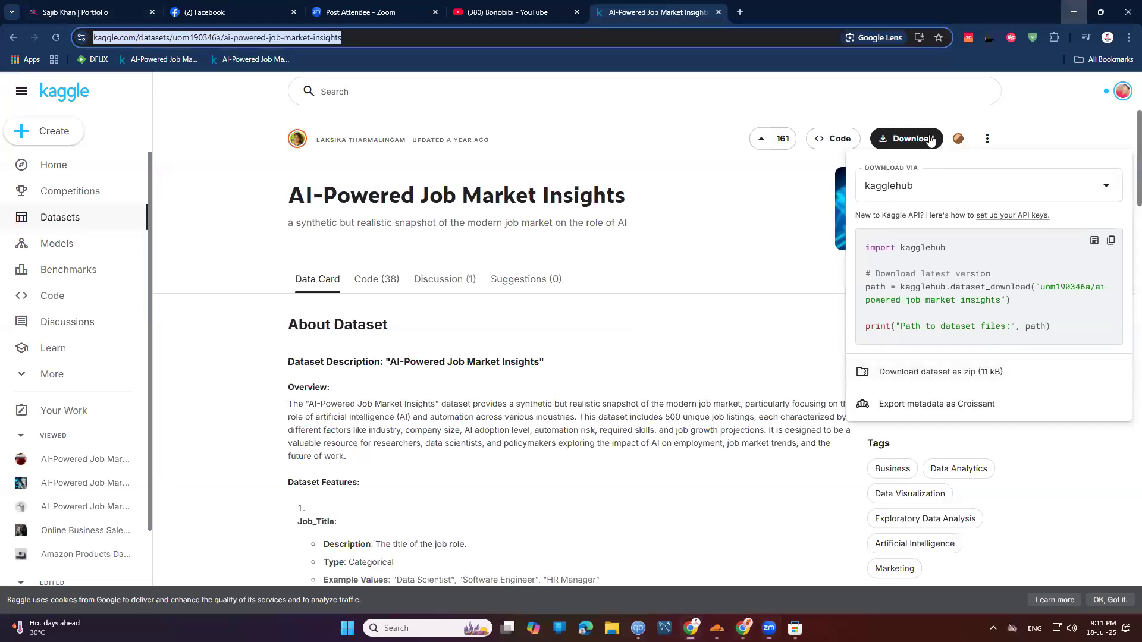
# Clear away the browser and store windows and open the ai_job_market_insights file in Excel, dismissing the data conversion prompt.
pyautogui.click(1074, 11)
pyautogui.click(1128, 7)
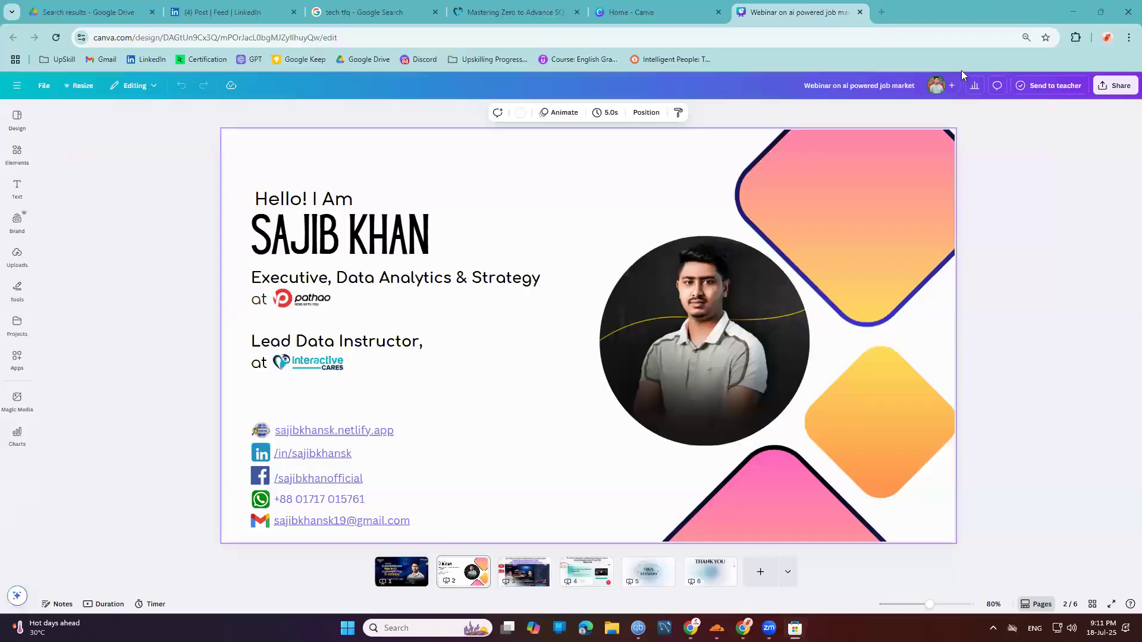
pyautogui.click(1073, 12)
pyautogui.doubleClick(158, 90)
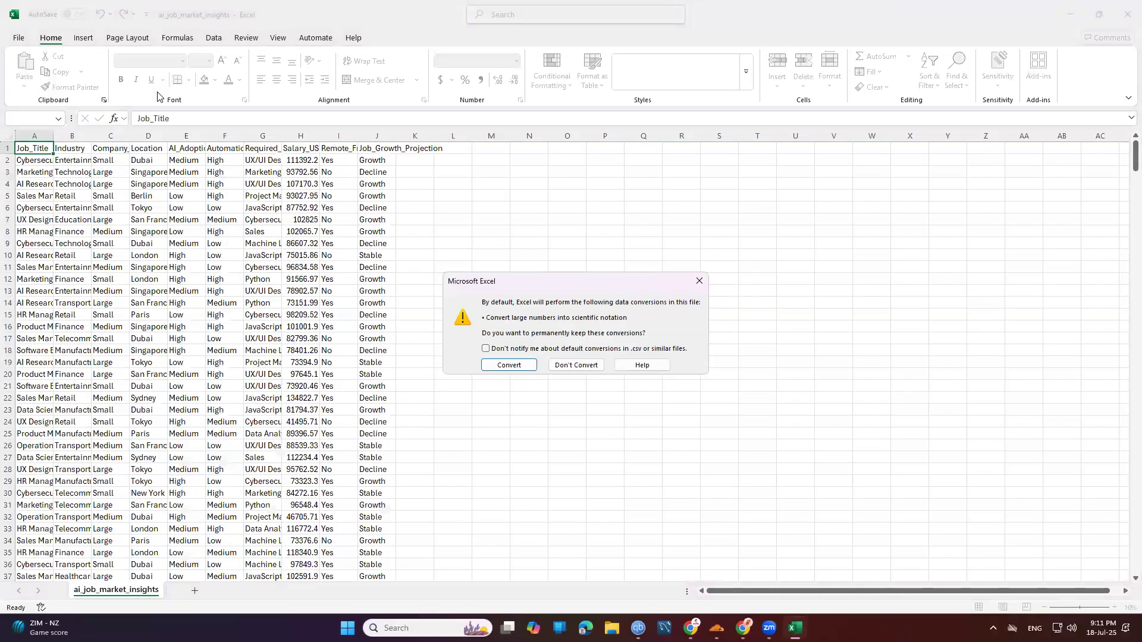
pyautogui.click(700, 281)
# Examine the column headers in row 1 one by one, from Job_Title to Job_Growth_Projection.
pyautogui.press('Right')
pyautogui.press('Right')
pyautogui.press('Right')
pyautogui.press('Right')
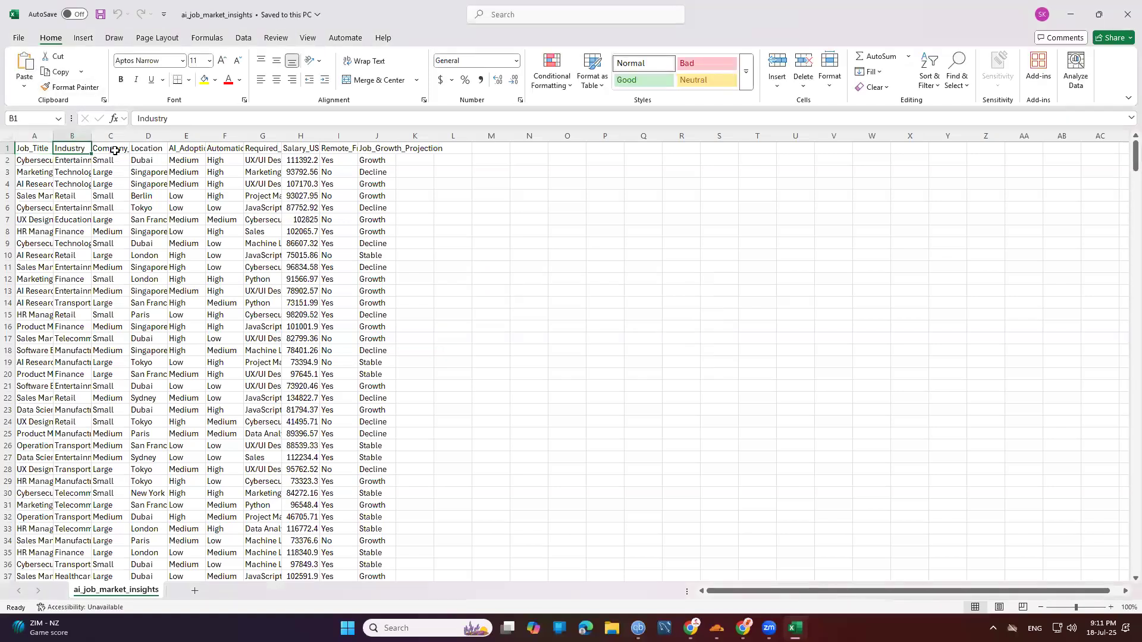
pyautogui.press('Right')
pyautogui.press('Right')
pyautogui.press('Right')
pyautogui.press('Right')
pyautogui.press('Right')
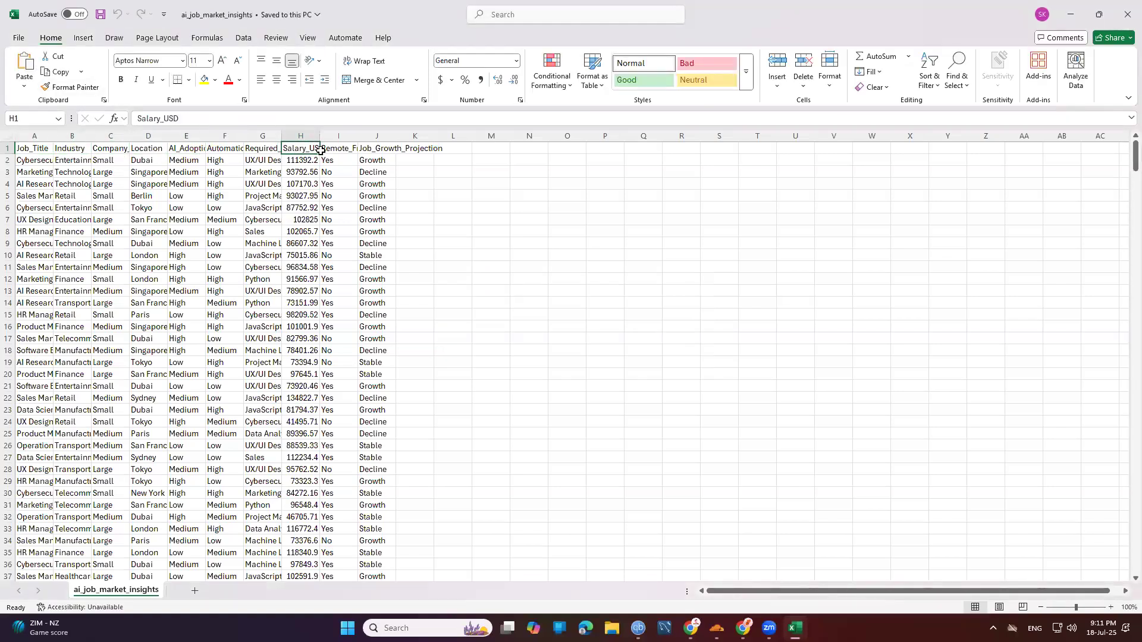
# Fit the widths of the Job_Title and Industry columns to their contents and select the whole sheet.
pyautogui.doubleClick(53, 136)
pyautogui.doubleClick(136, 135)
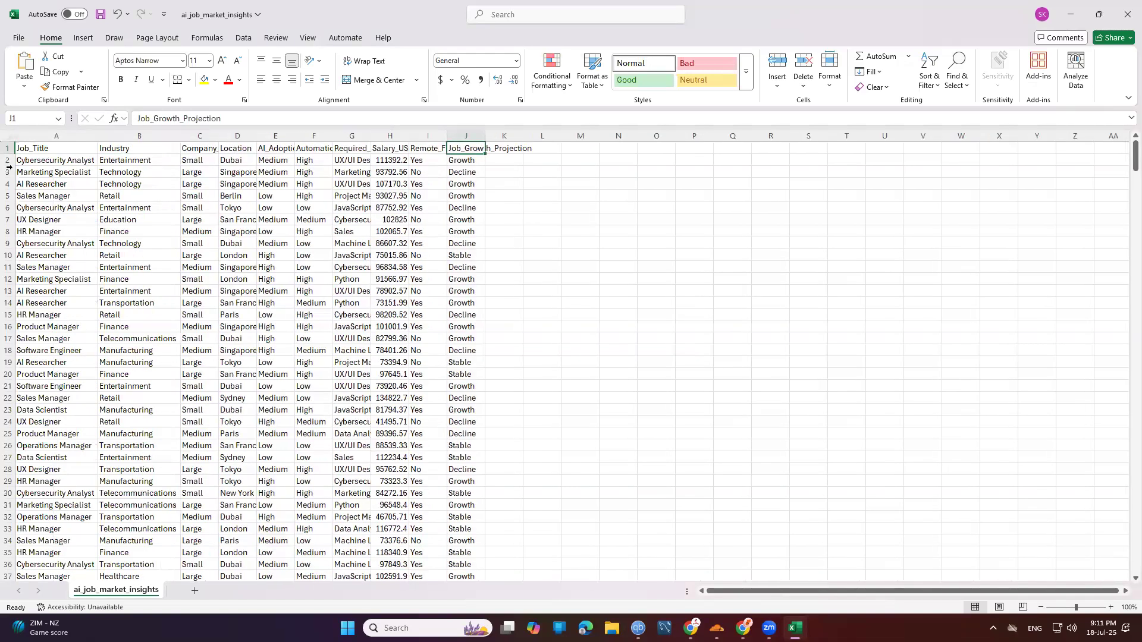
pyautogui.click(8, 136)
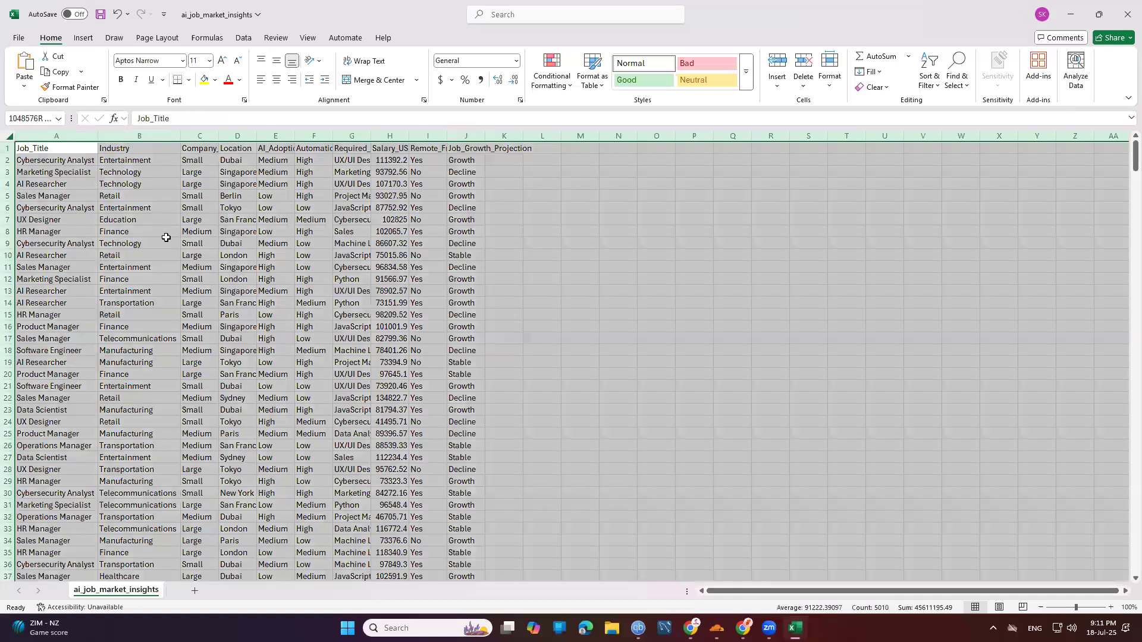
# Fit the Company_Size column's width to its contents and inspect the size values in its first rows.
pyautogui.scroll(7, 143, 237)
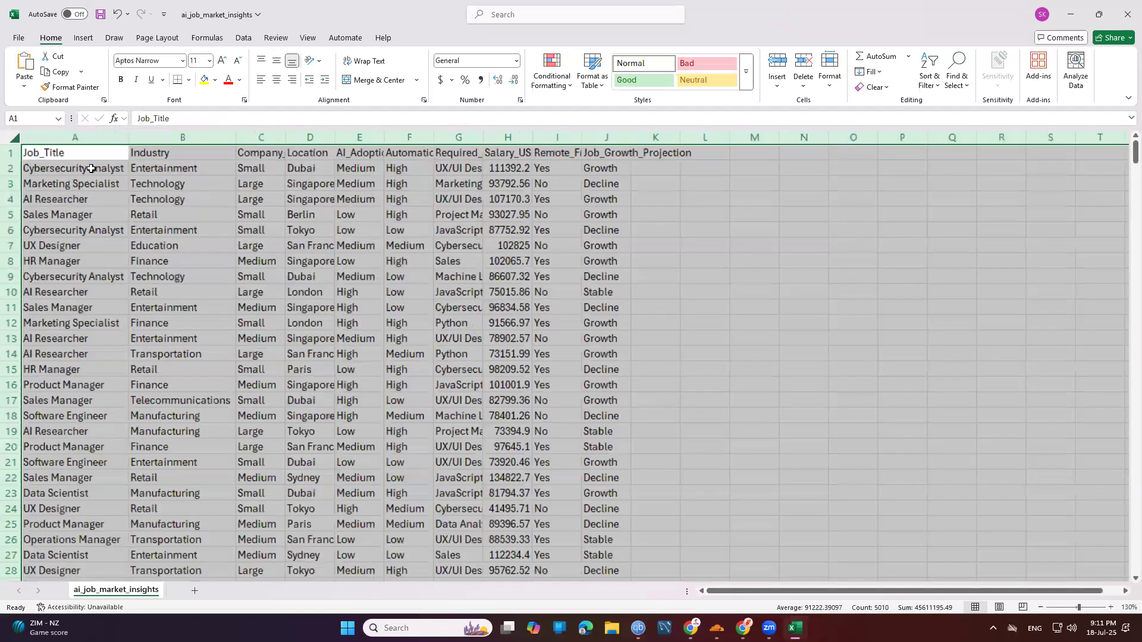
pyautogui.click(91, 168)
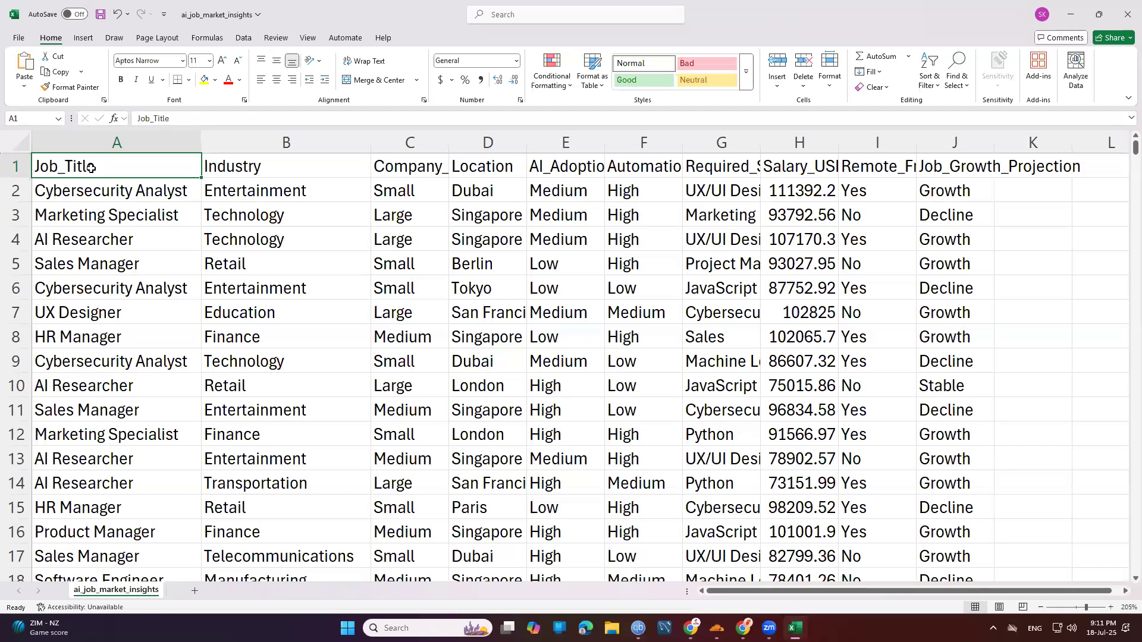
pyautogui.press('Right')
pyautogui.press('Right')
pyautogui.press('Right')
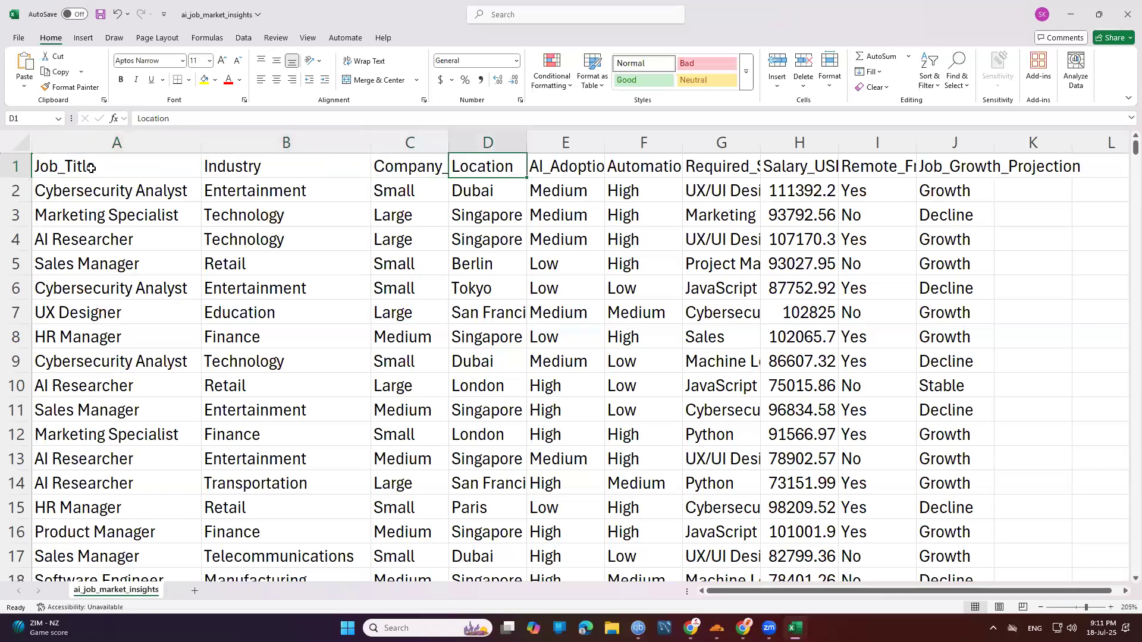
pyautogui.doubleClick(448, 143)
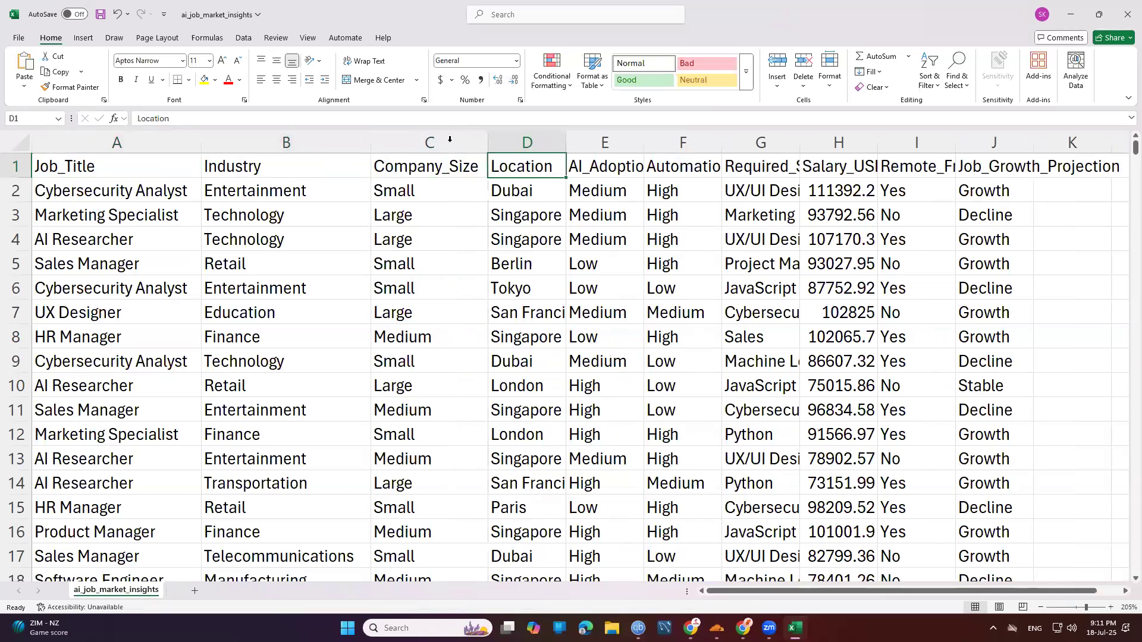
pyautogui.click(418, 192)
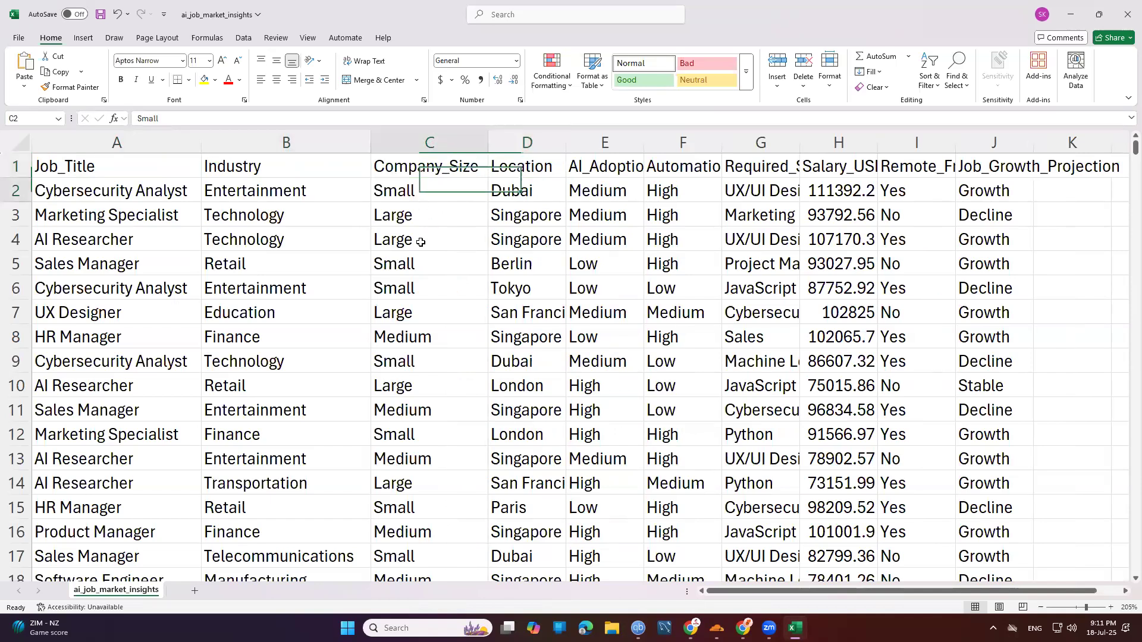
pyautogui.click(420, 242)
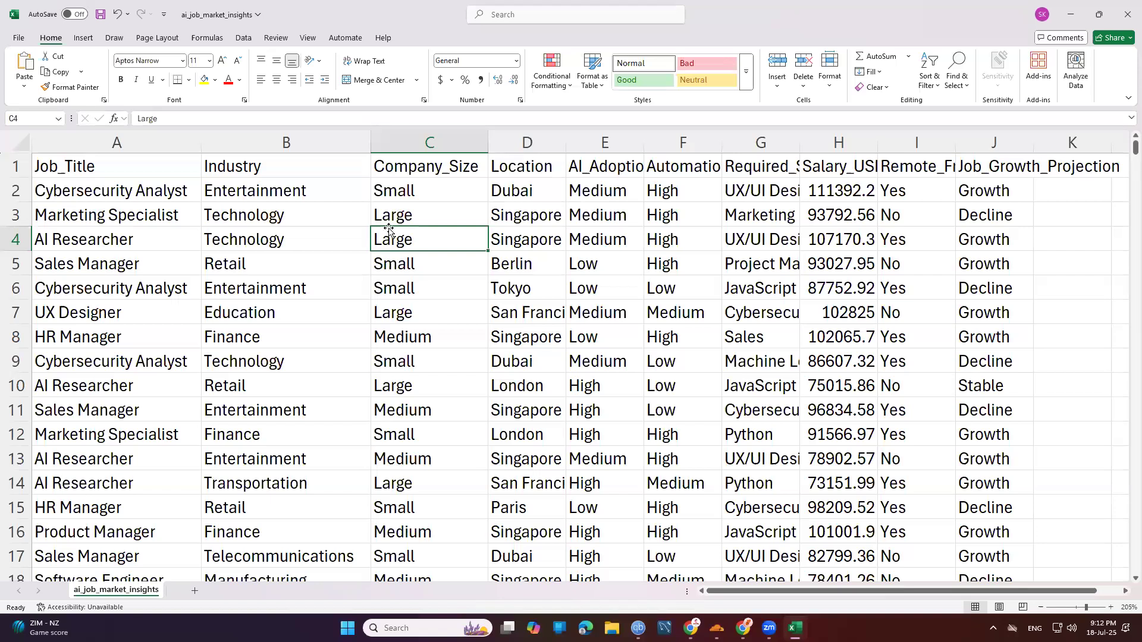
# Fit the Location column's width to its contents and inspect the city values in rows 2 to 7.
pyautogui.scroll(-3, 512, 250)
pyautogui.scroll(3, 547, 237)
pyautogui.doubleClick(564, 139)
pyautogui.moveTo(530, 187); pyautogui.dragTo(528, 314)
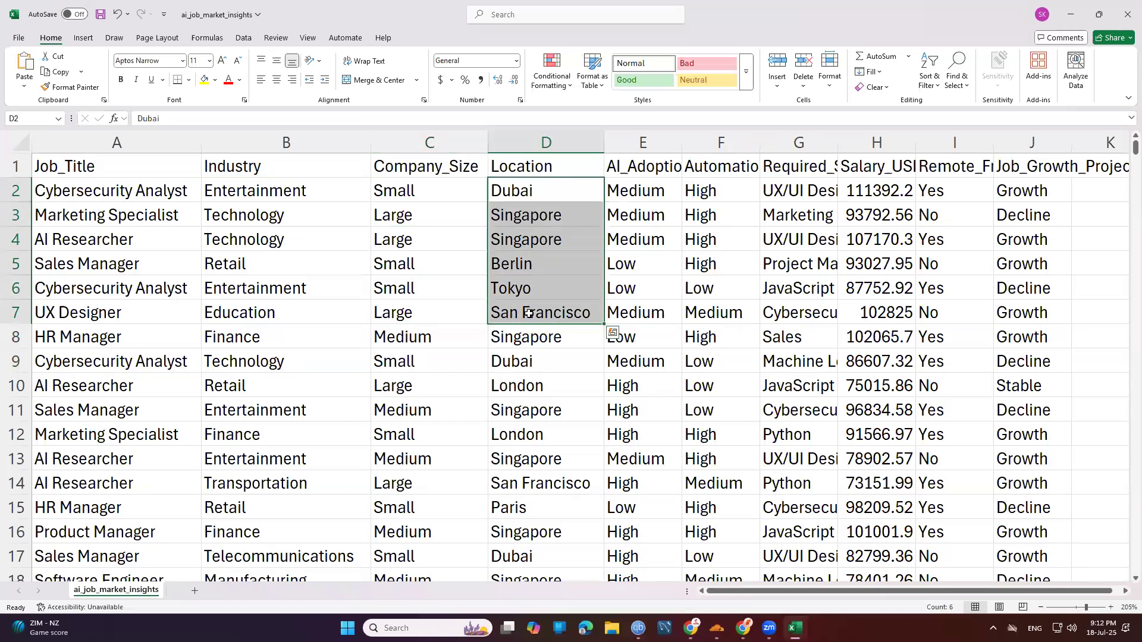
pyautogui.click(510, 191)
pyautogui.click(523, 239)
pyautogui.click(565, 310)
# Fit the AI_Adoption_Level column's width to its contents and check the first record's adoption level against its job title.
pyautogui.doubleClick(682, 142)
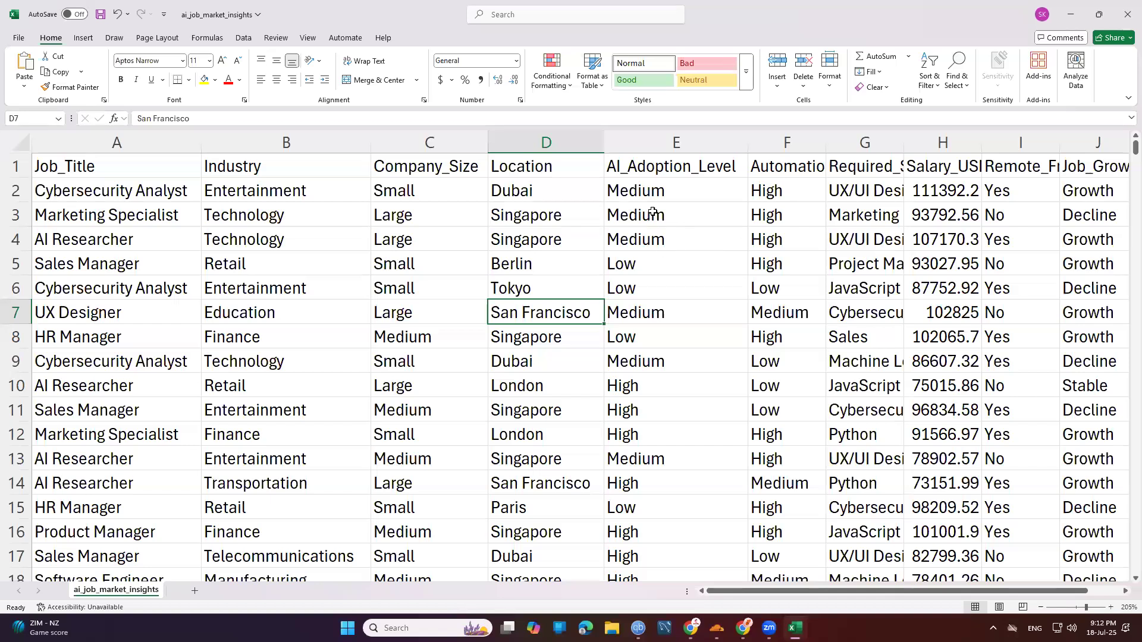
pyautogui.click(627, 193)
pyautogui.click(150, 191)
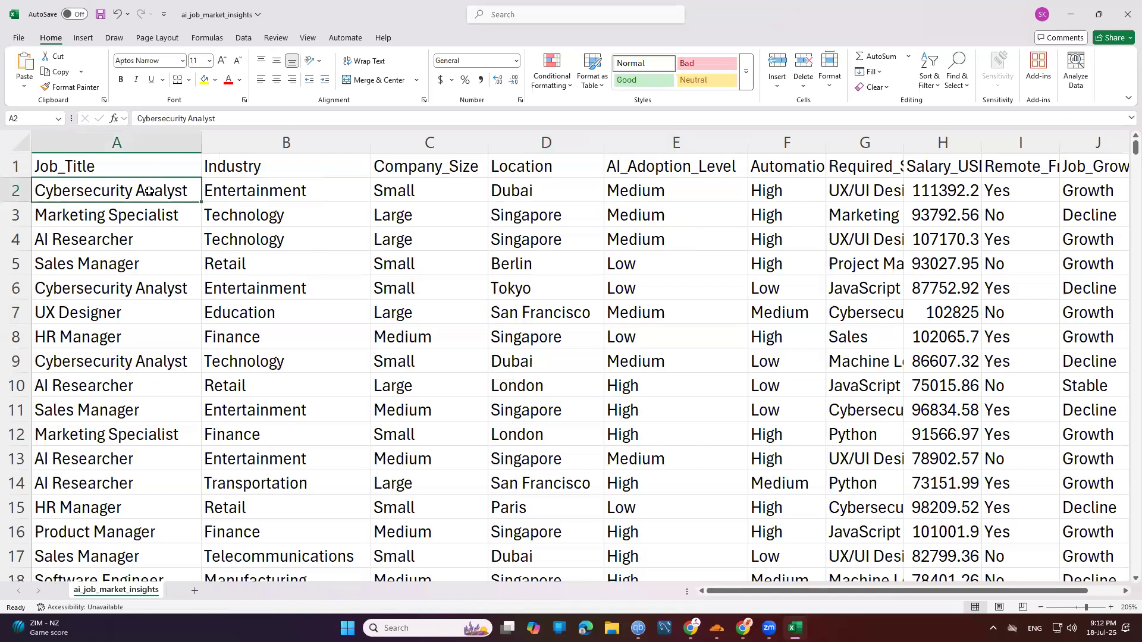
pyautogui.click(660, 196)
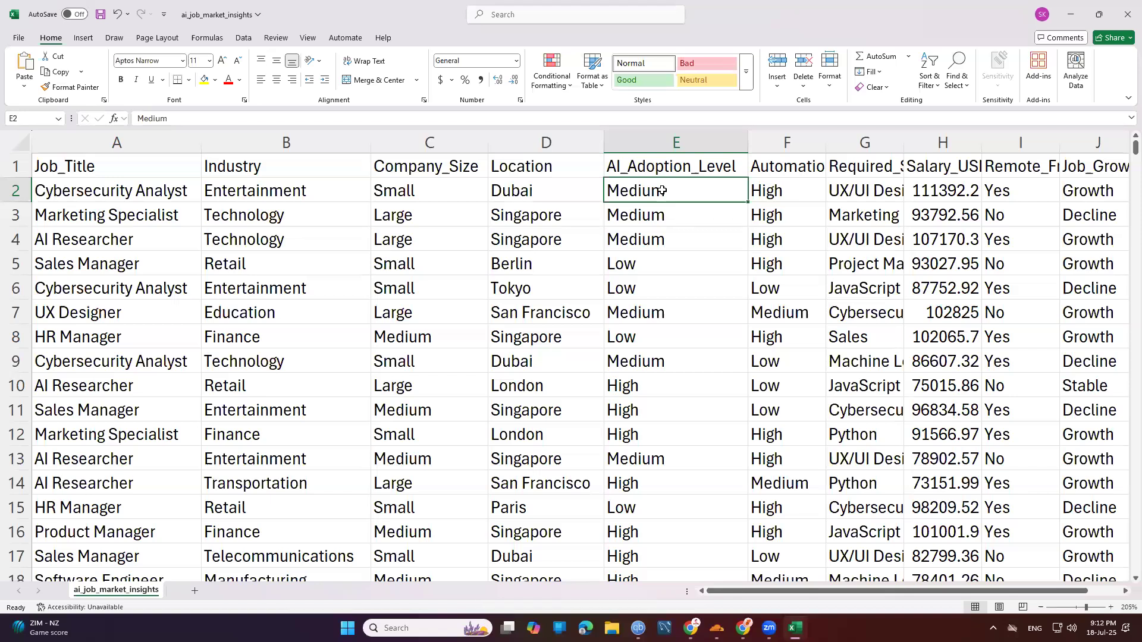
pyautogui.click(161, 192)
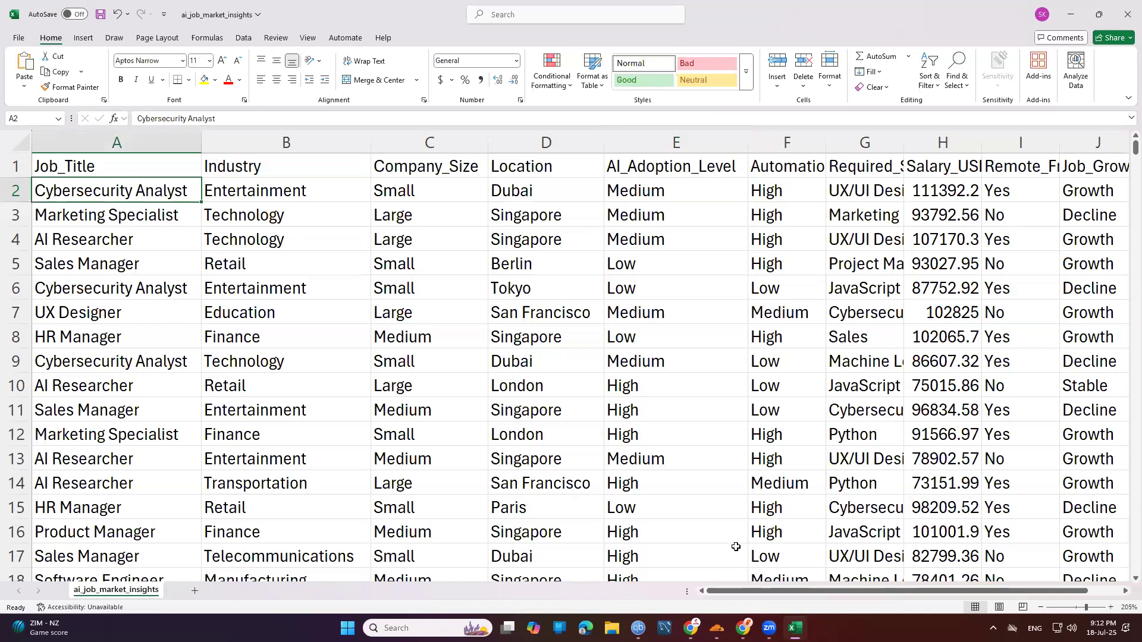
# Widen the Automation_Risk column to show its full header and inspect its values in rows 2 and 6.
pyautogui.moveTo(829, 140); pyautogui.dragTo(885, 140)
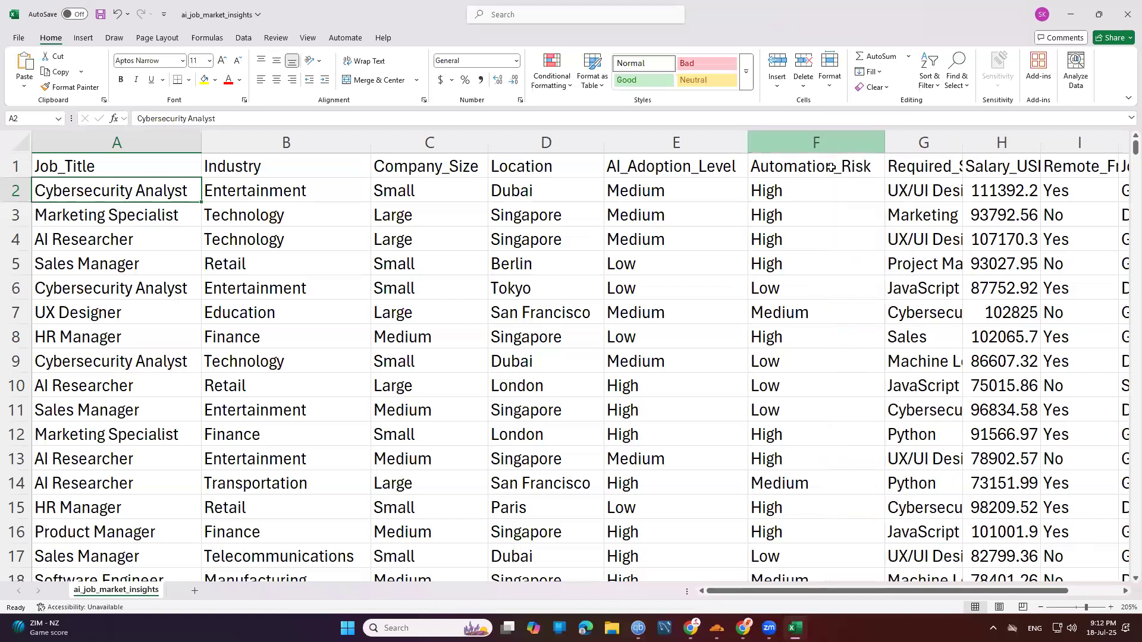
pyautogui.moveTo(955, 587); pyautogui.dragTo(1035, 579)
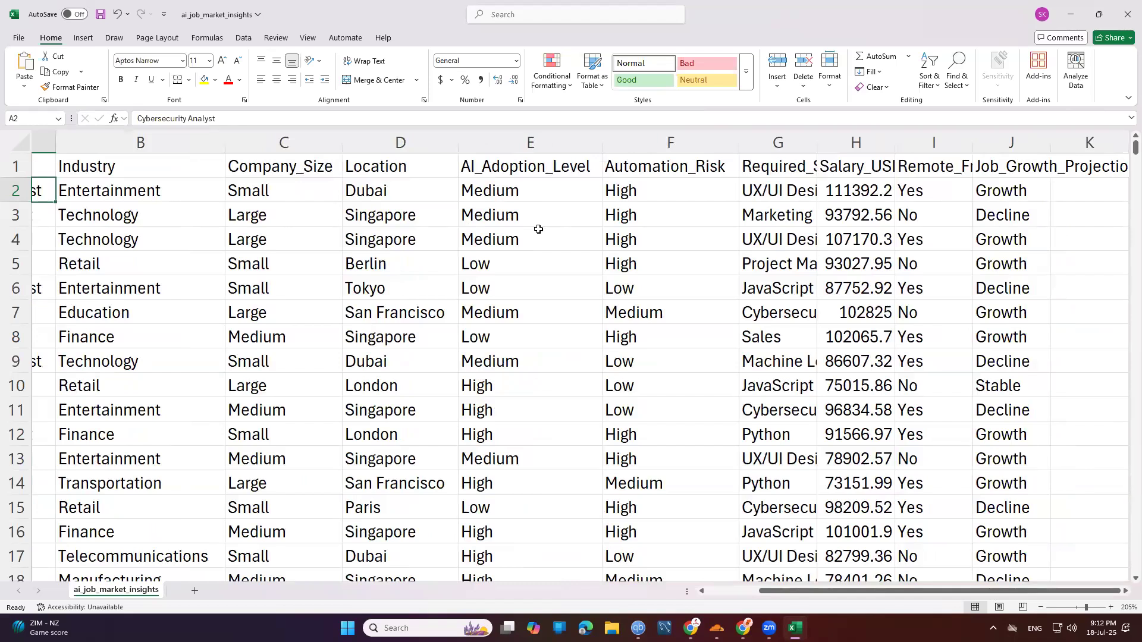
pyautogui.click(635, 191)
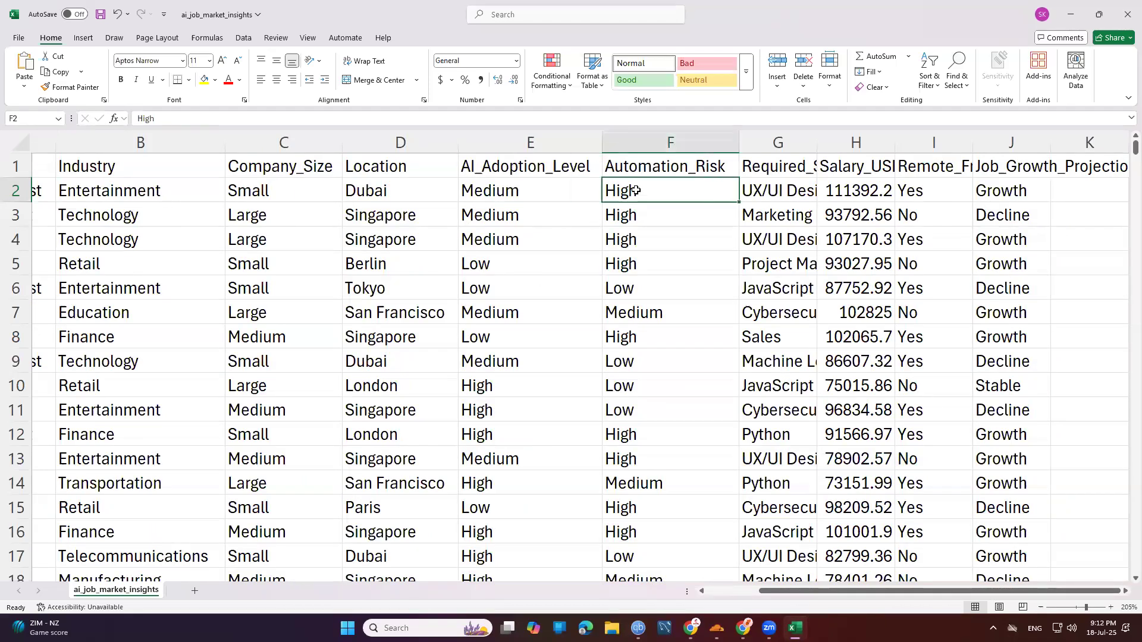
pyautogui.click(632, 286)
pyautogui.moveTo(71, 298)
pyautogui.mouseDown()
pyautogui.moveTo(7, 300)
pyautogui.moveTo(8, 277)
pyautogui.moveTo(72, 289)
pyautogui.mouseUp()
pyautogui.moveTo(990, 597); pyautogui.dragTo(944, 598)
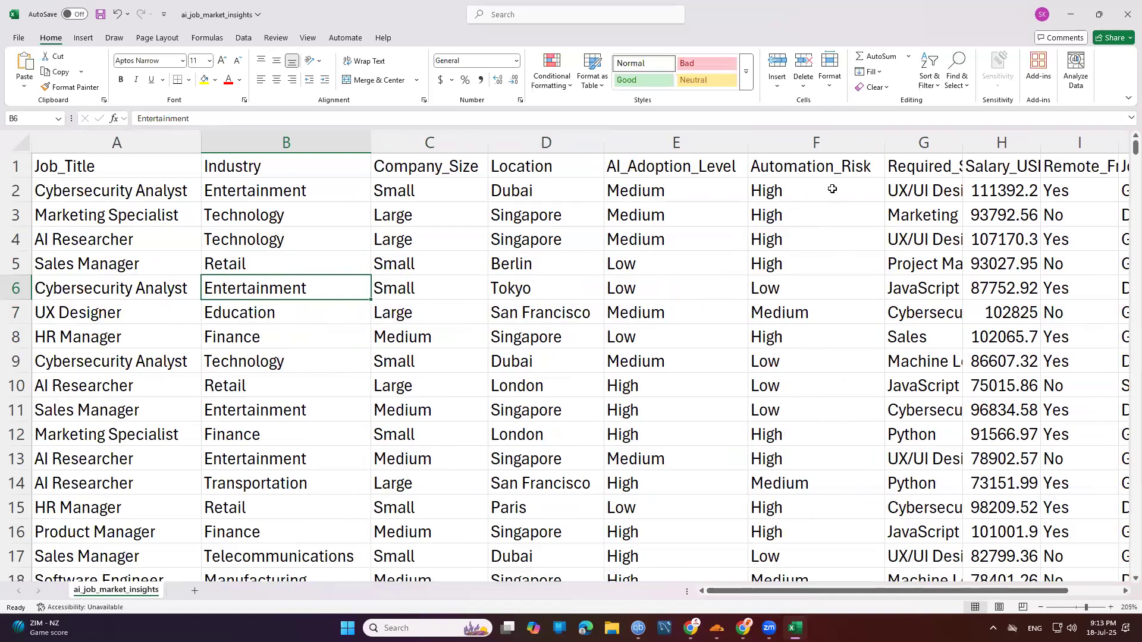
# Compare the AI adoption level with the automation risk for the Cybersecurity Analyst records in rows 6 and 2.
pyautogui.click(789, 292)
pyautogui.click(620, 291)
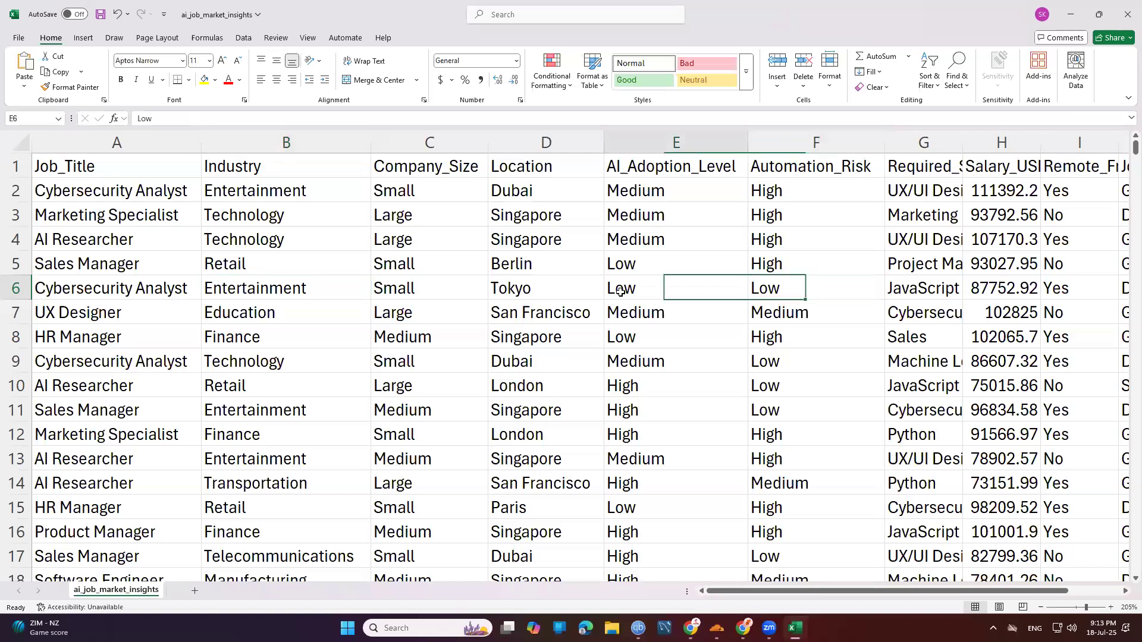
pyautogui.click(773, 290)
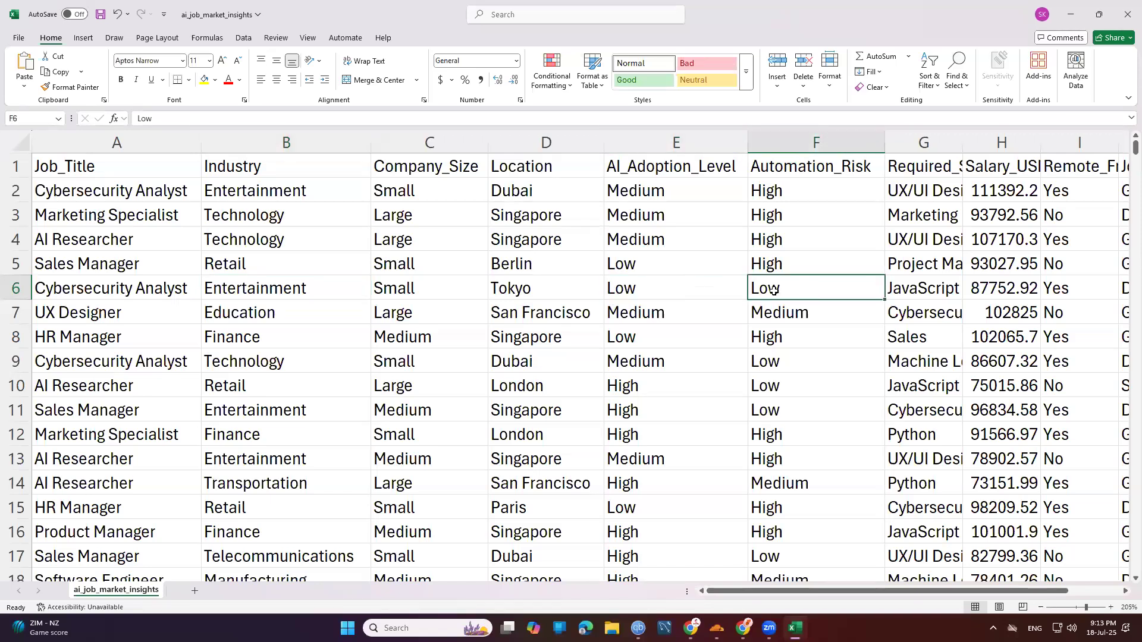
pyautogui.click(663, 191)
pyautogui.click(764, 186)
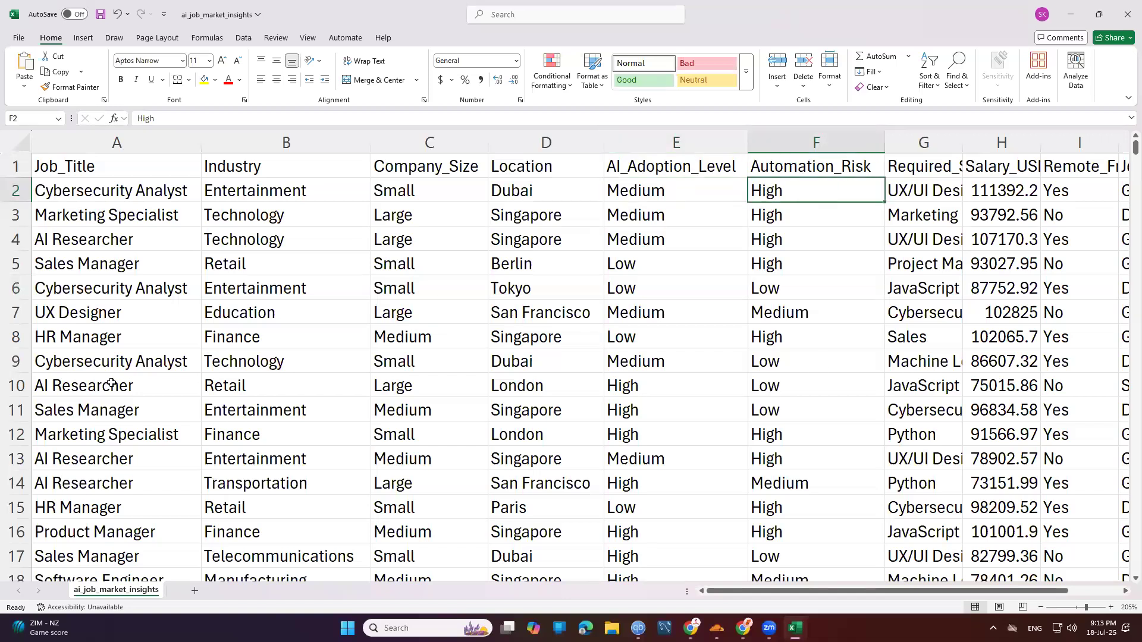
# Examine the Sales Manager record in row 11, browse the records beyond row 200, and return to the Automation_Risk header.
pyautogui.click(107, 412)
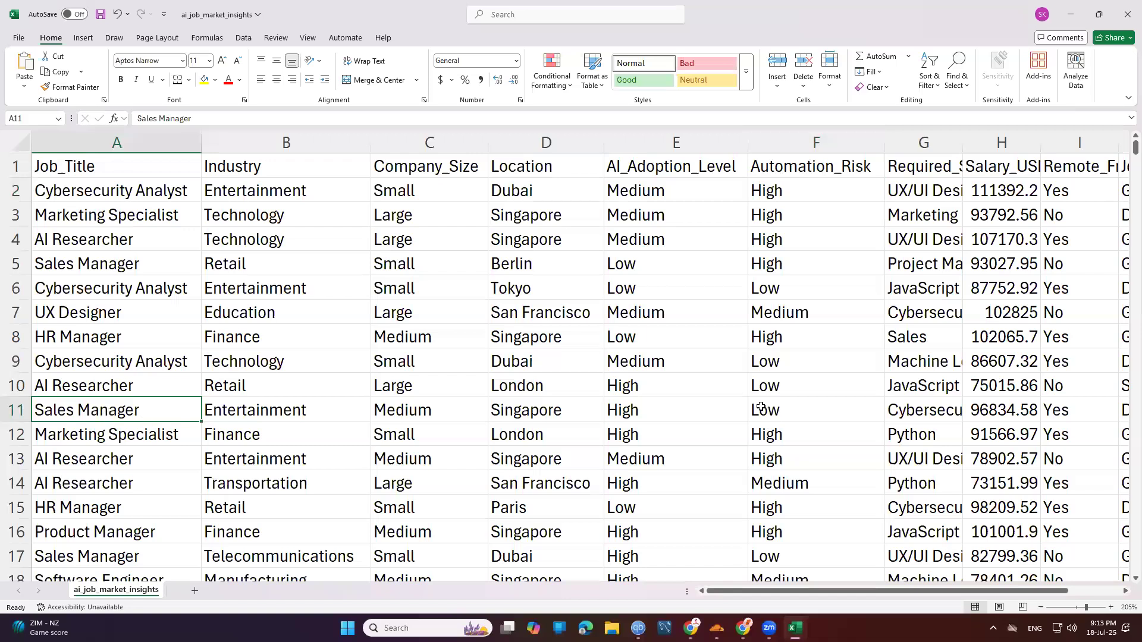
pyautogui.scroll(-20, 256, 321)
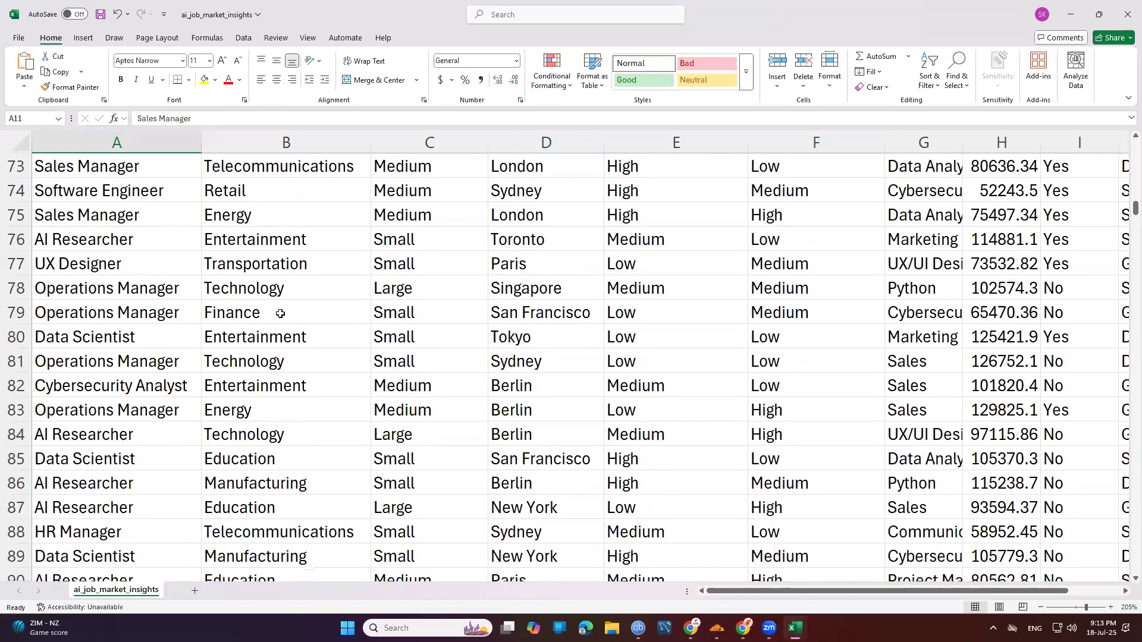
pyautogui.scroll(-20, 280, 312)
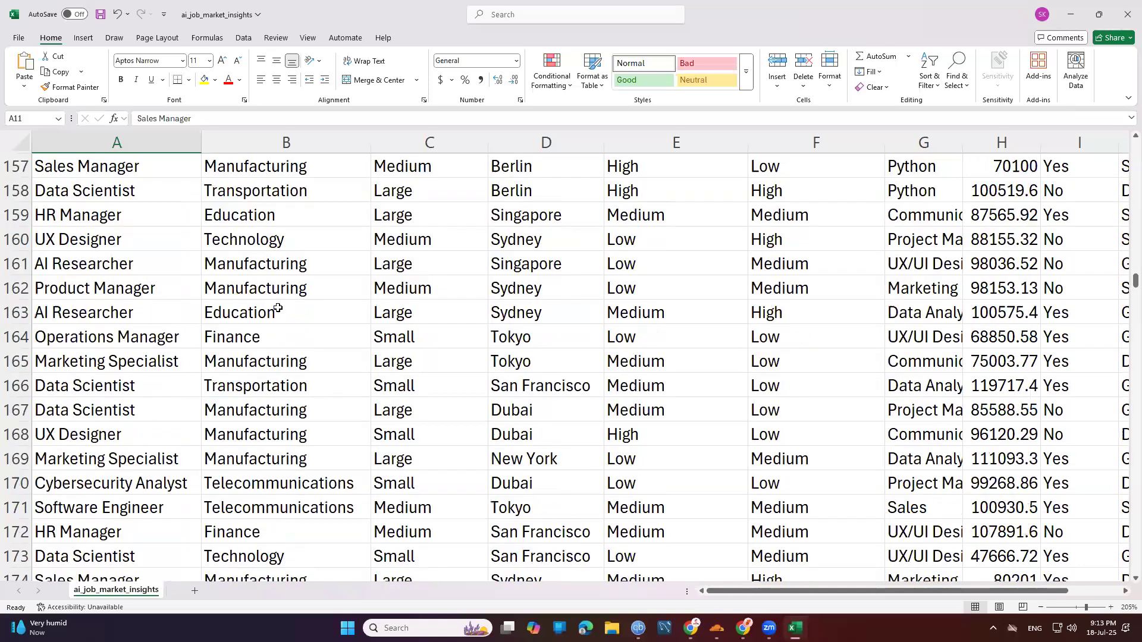
pyautogui.scroll(-20, 278, 308)
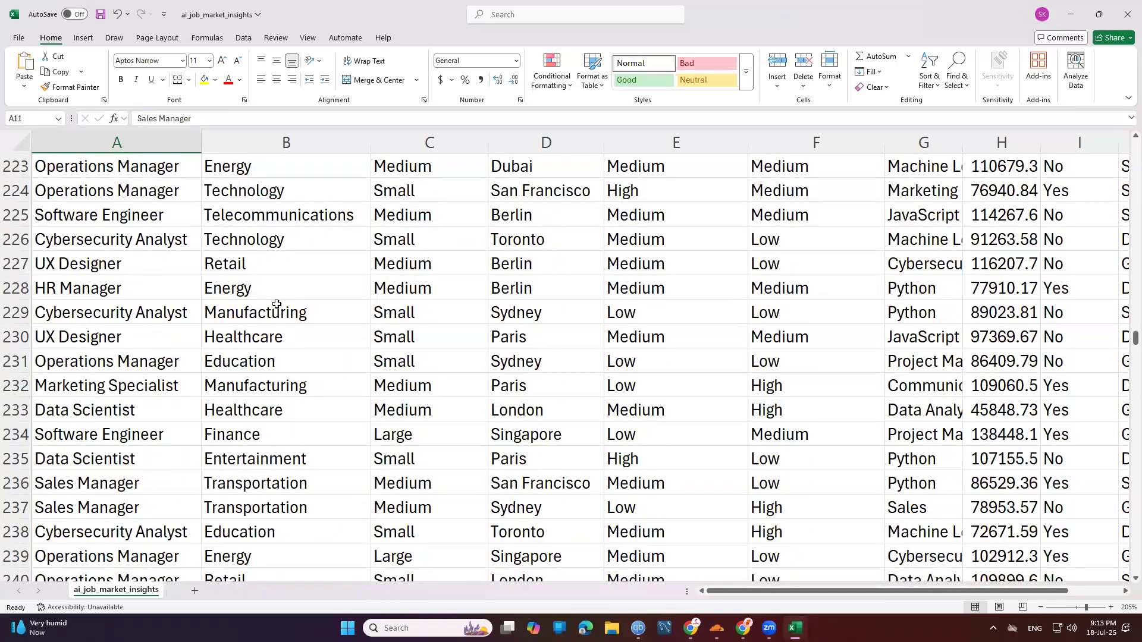
pyautogui.scroll(20, 277, 304)
pyautogui.scroll(16, 275, 313)
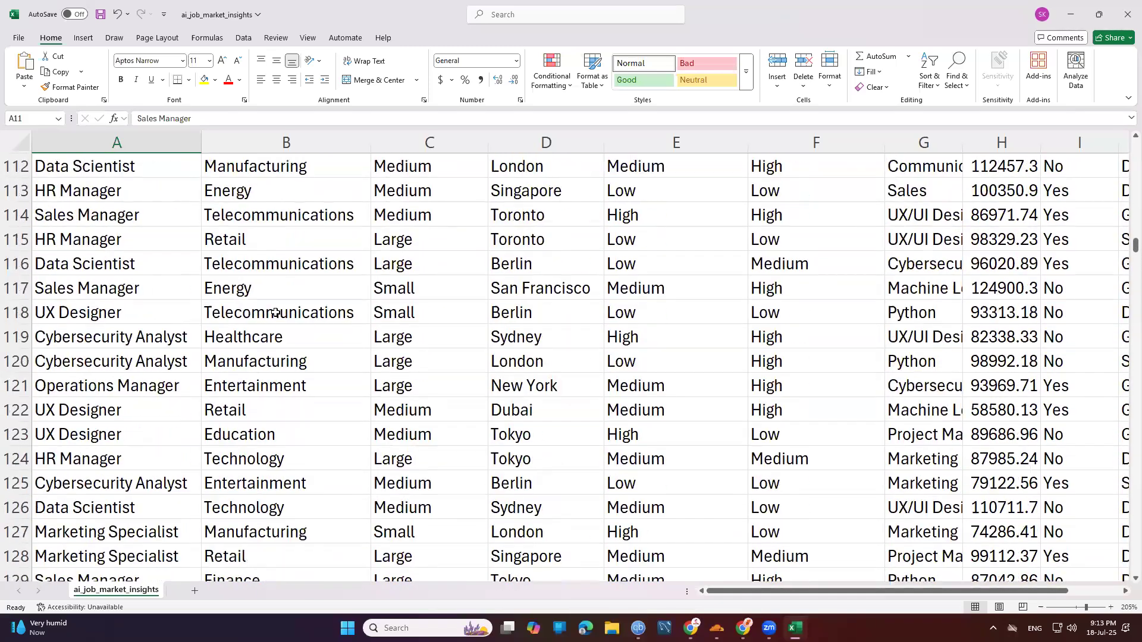
pyautogui.scroll(20, 275, 313)
pyautogui.scroll(15, 794, 175)
pyautogui.click(794, 170)
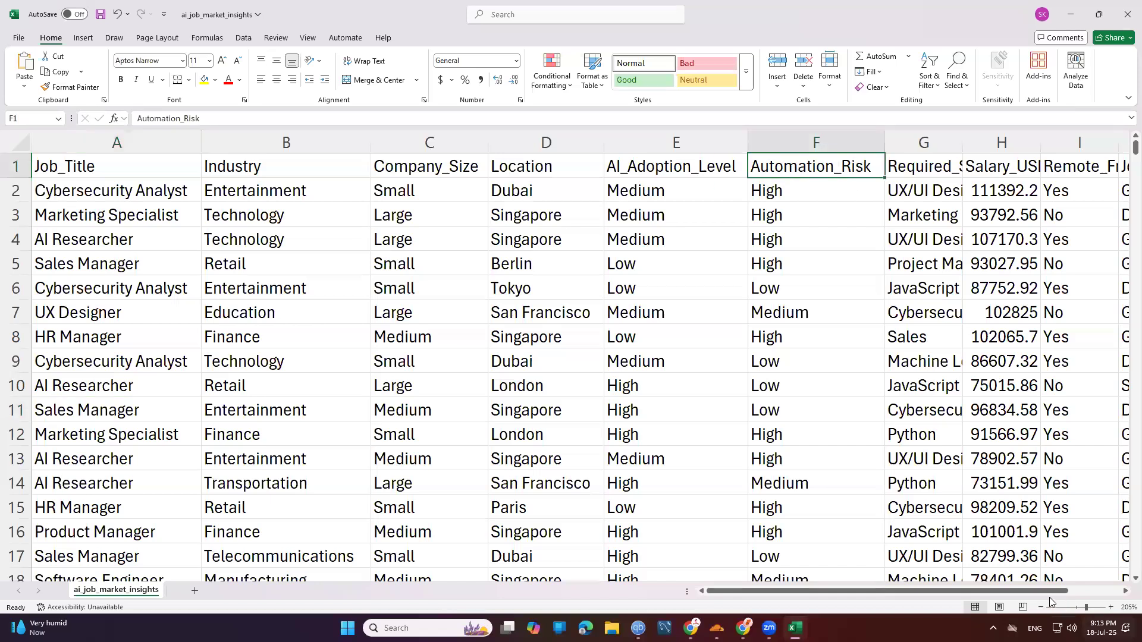
# Fit the Required_Skills column's width to its contents and go through the skills in its first rows.
pyautogui.hscroll(5, 1050, 591)
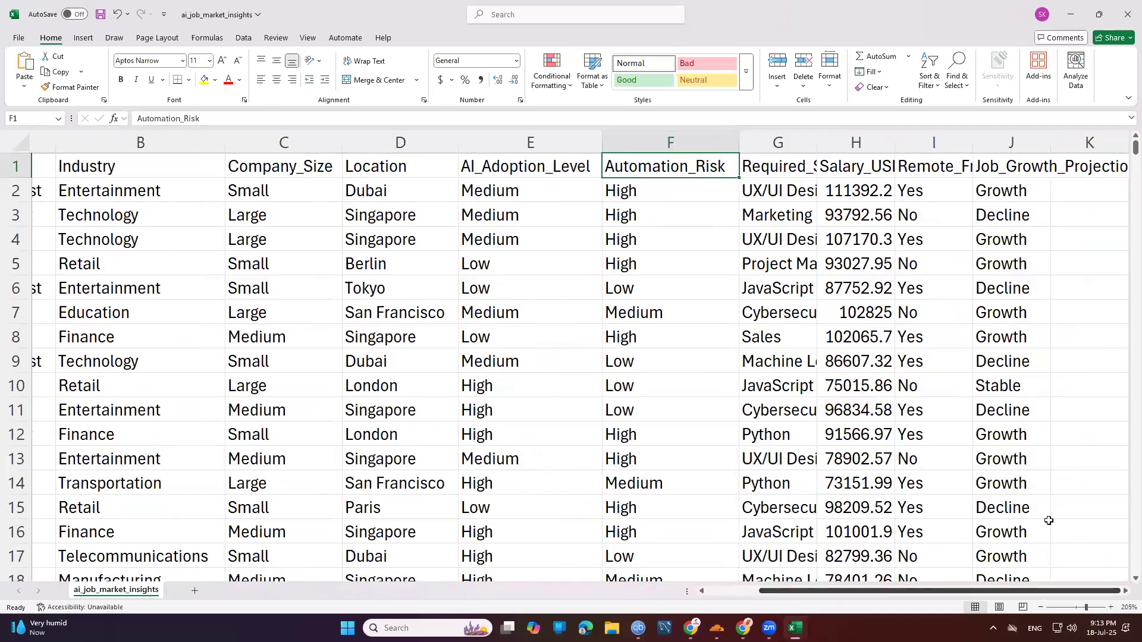
pyautogui.doubleClick(816, 142)
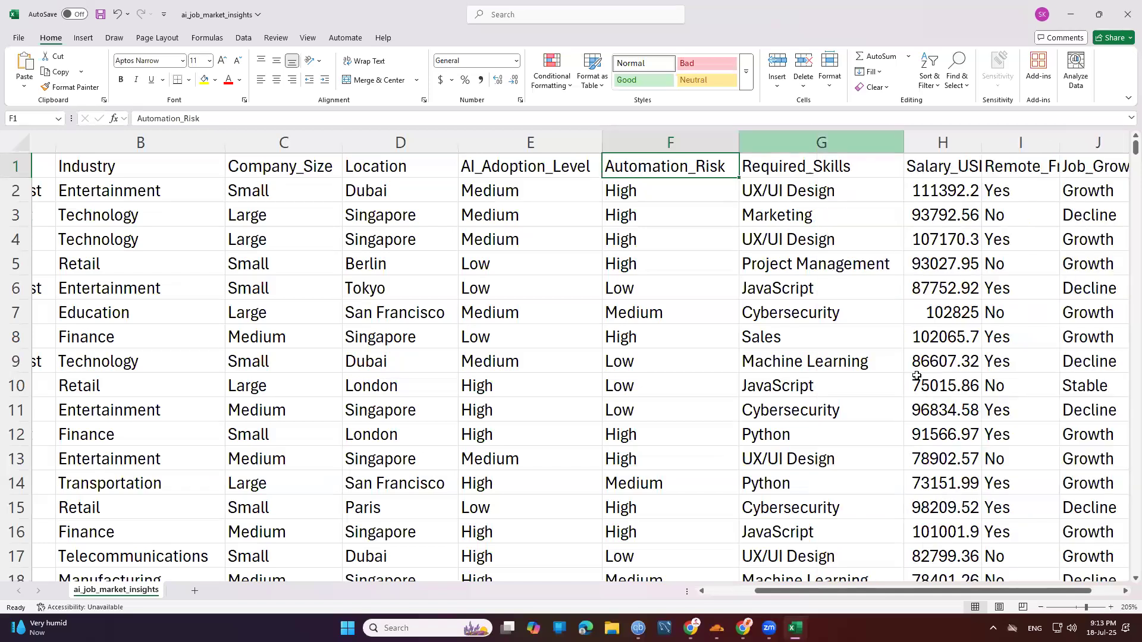
pyautogui.click(824, 172)
pyautogui.press('Down')
pyautogui.press('Down')
pyautogui.press('Down')
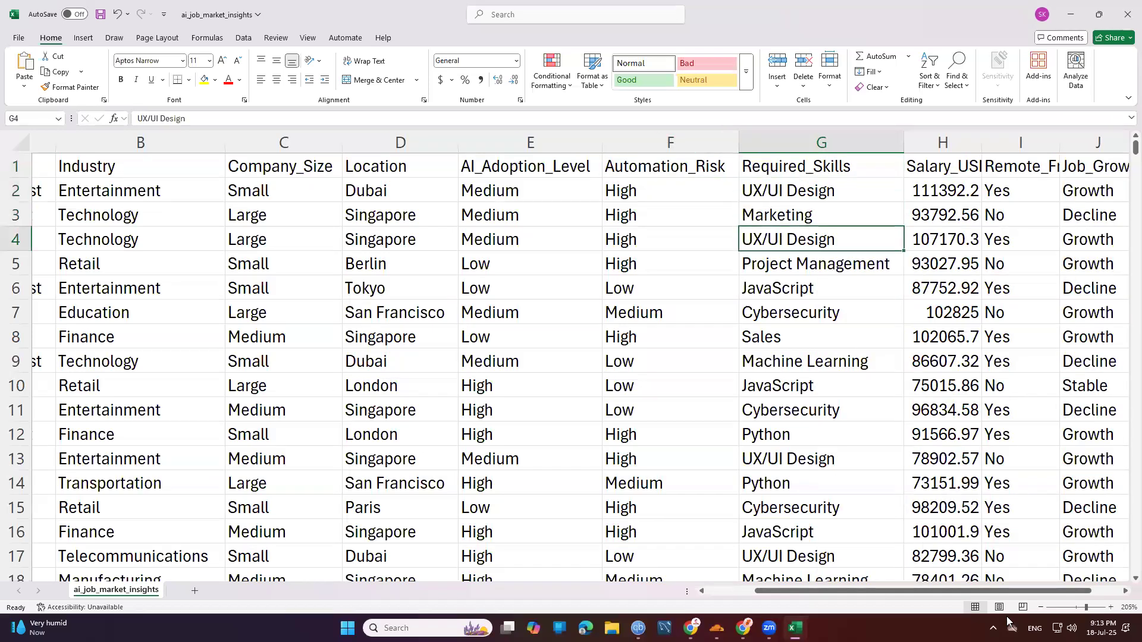
pyautogui.press('Up')
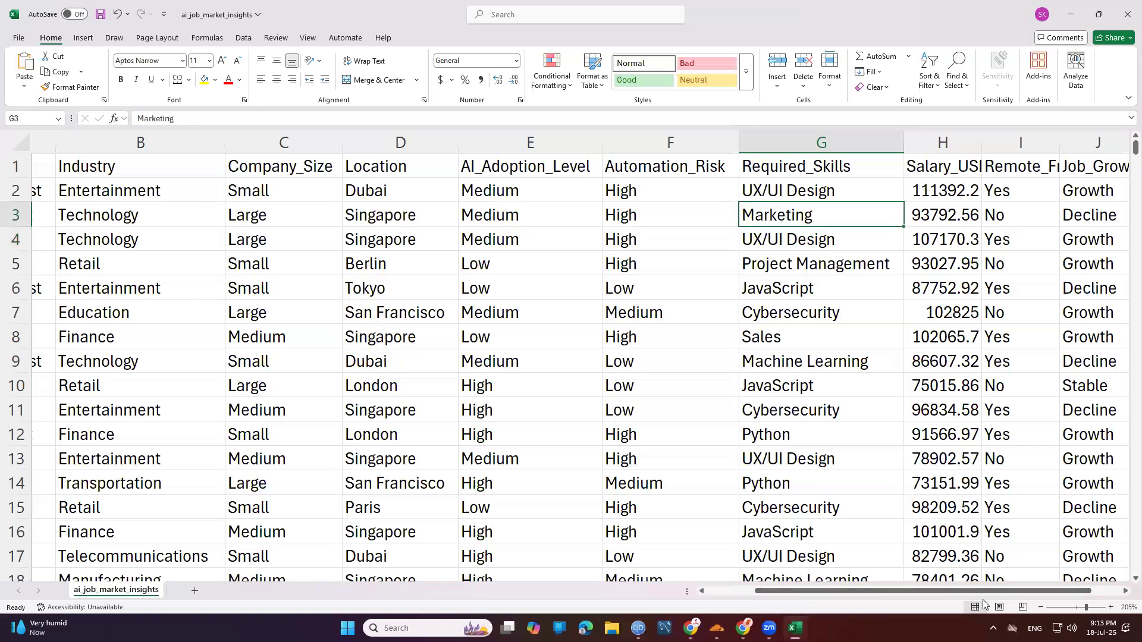
# Check the required skill listed for the Sales Manager record in row 11.
pyautogui.hscroll(-3, 280, 420)
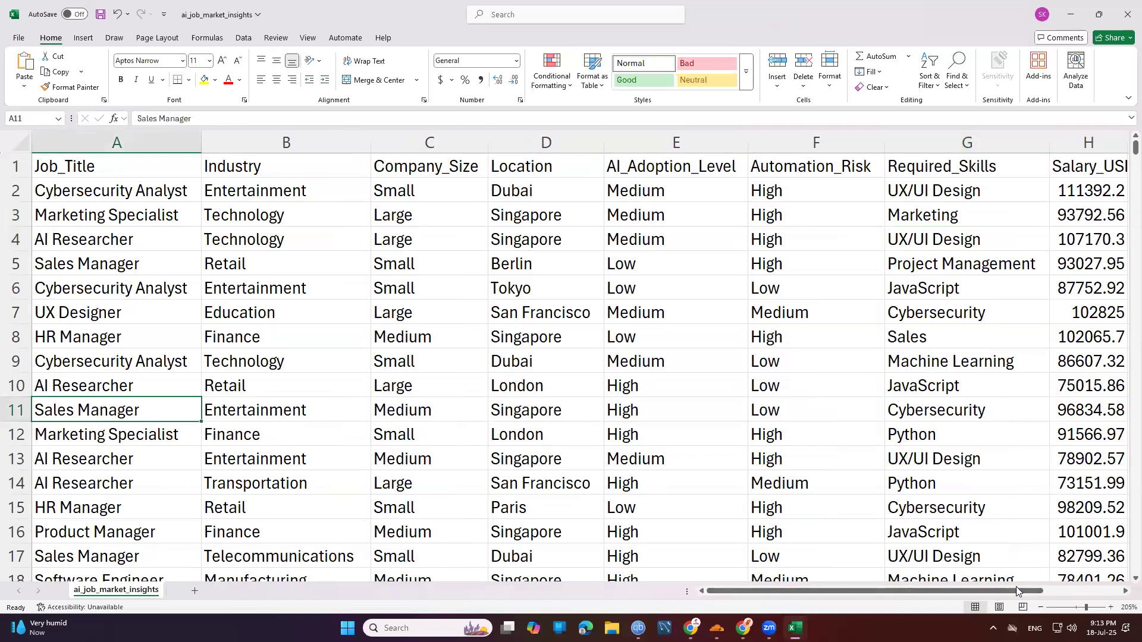
pyautogui.hscroll(3, 848, 362)
pyautogui.click(785, 410)
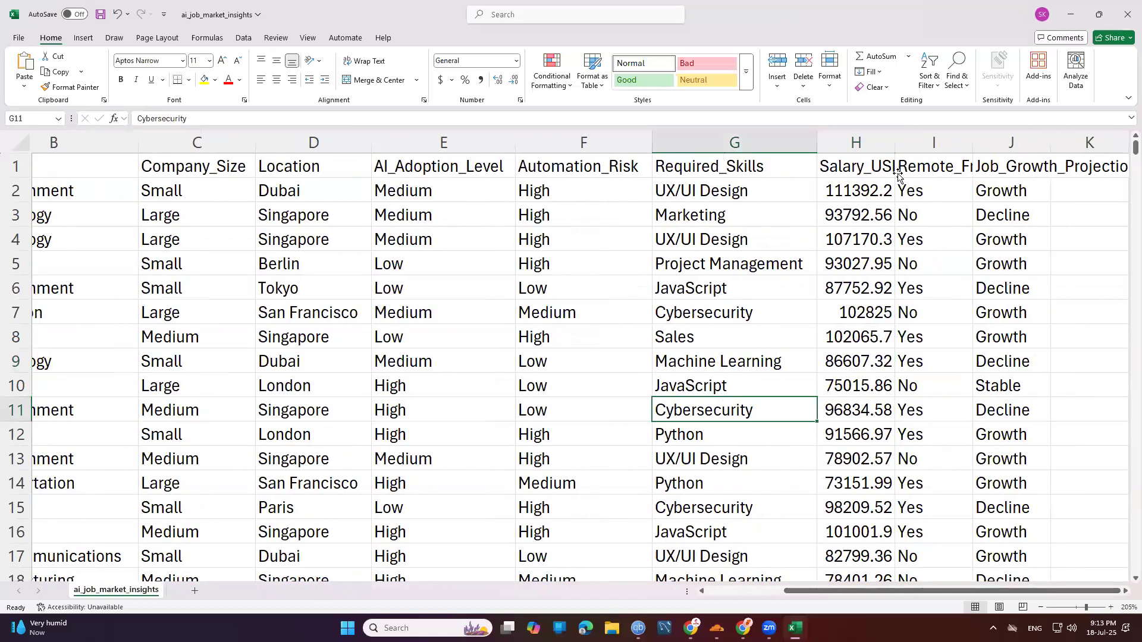
# Fit the Salary_USD, Remote_Friendly and Job_Growth_Projection columns to their contents and inspect the salaries in H2:H12.
pyautogui.doubleClick(895, 143)
pyautogui.moveTo(857, 183); pyautogui.dragTo(868, 434)
pyautogui.doubleClick(999, 143)
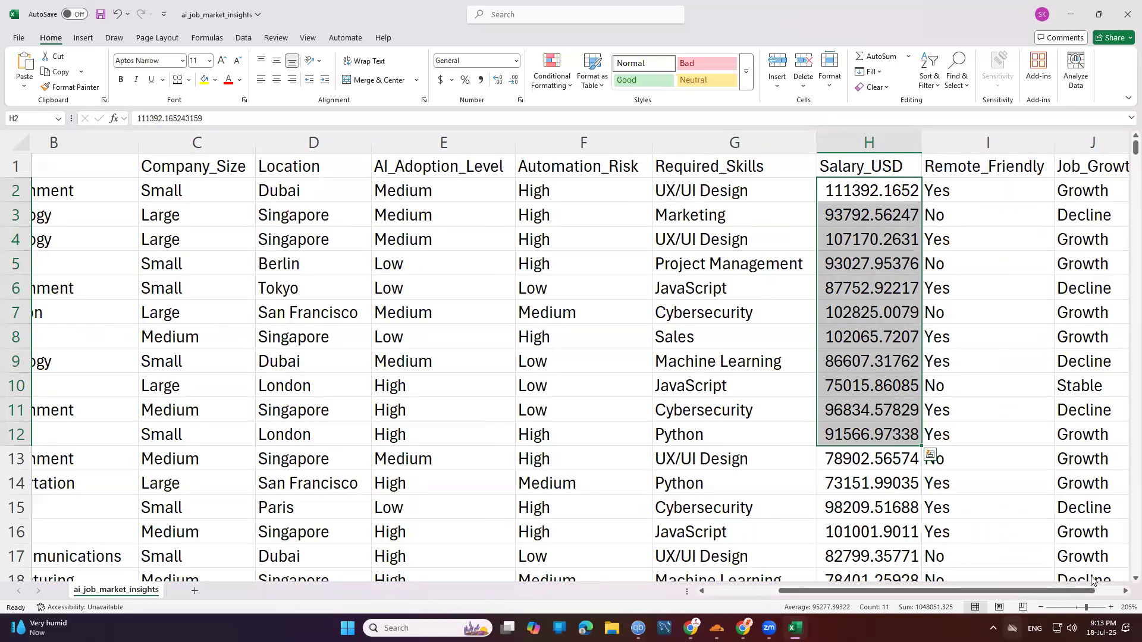
pyautogui.moveTo(994, 590); pyautogui.dragTo(1021, 591)
pyautogui.doubleClick(1052, 143)
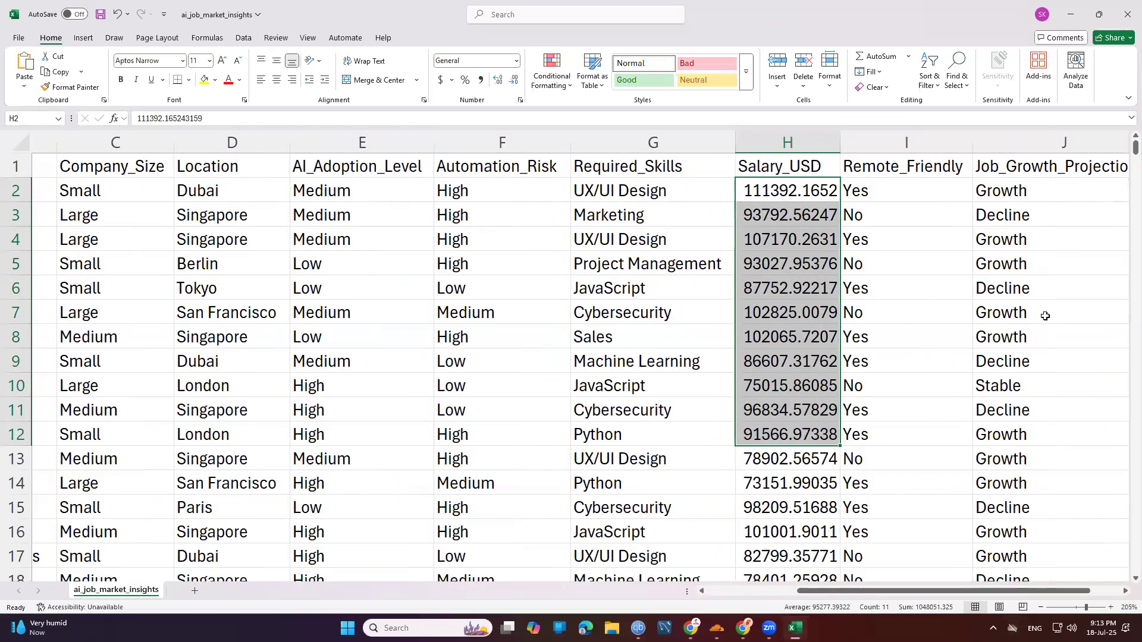
pyautogui.moveTo(1053, 595); pyautogui.dragTo(1083, 596)
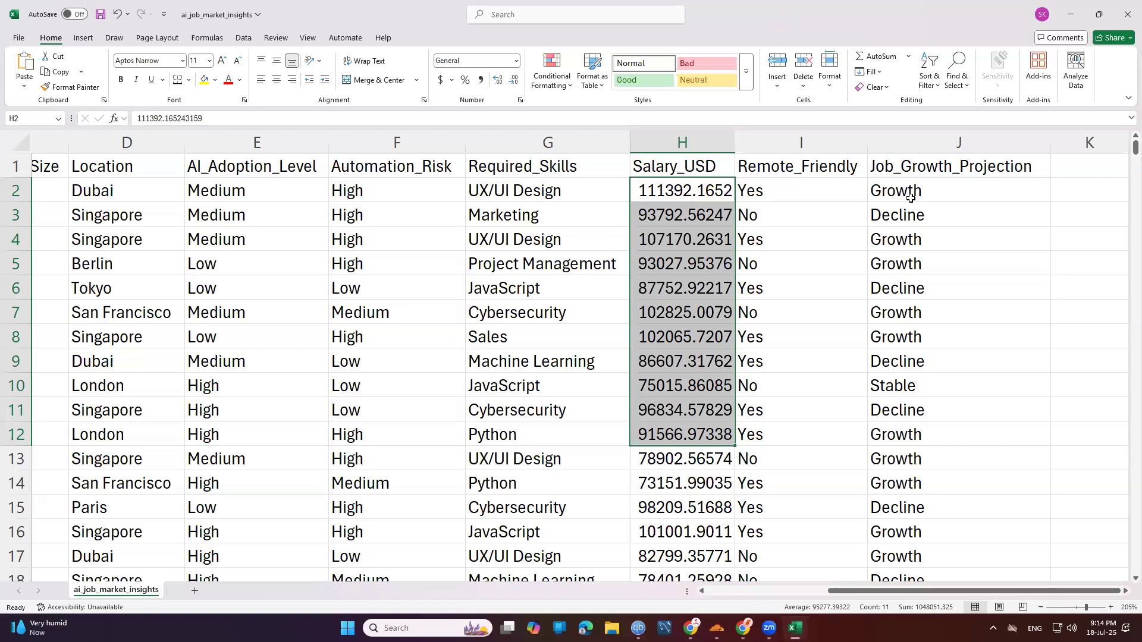
# Close the ai_job_market_insights workbook without saving the changes and launch Power BI Desktop.
pyautogui.click(1126, 14)
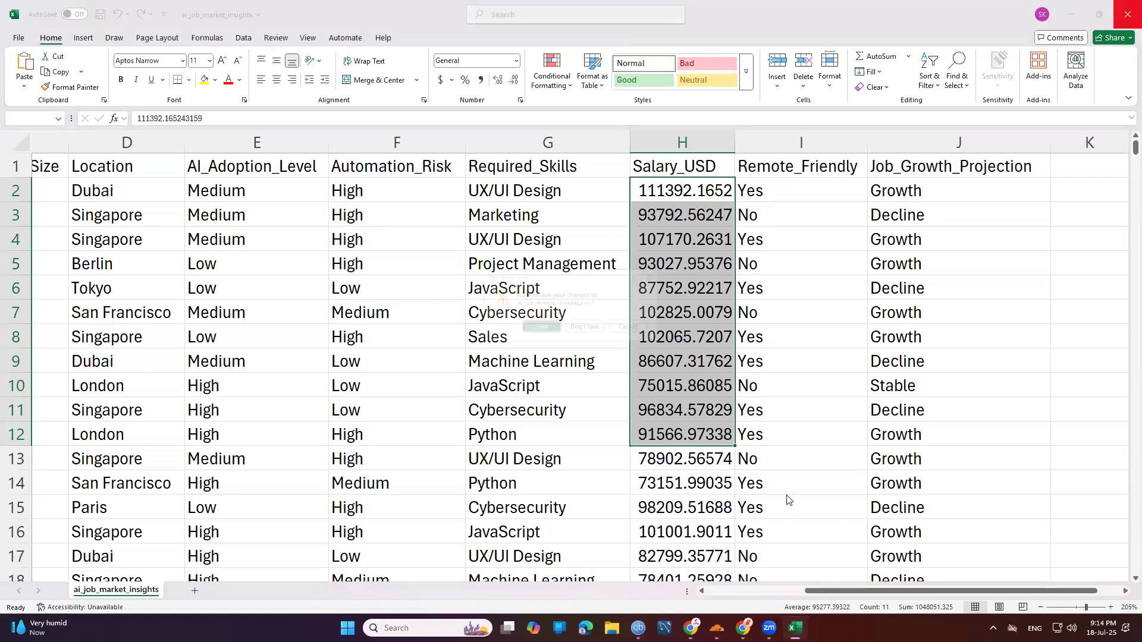
pyautogui.click(586, 330)
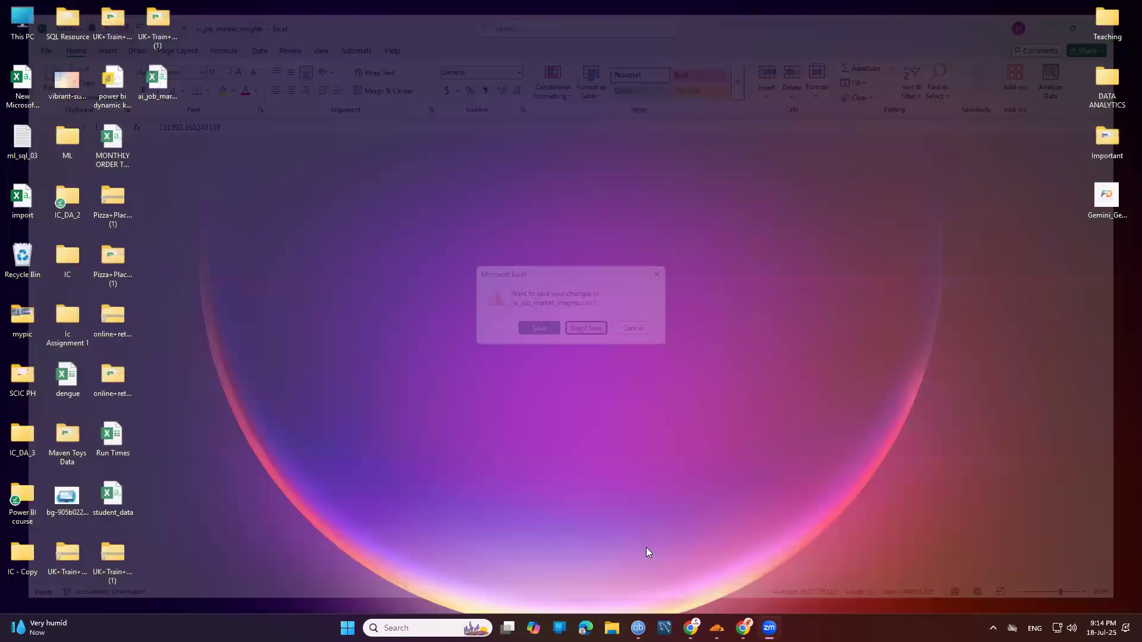
pyautogui.moveTo(756, 628)
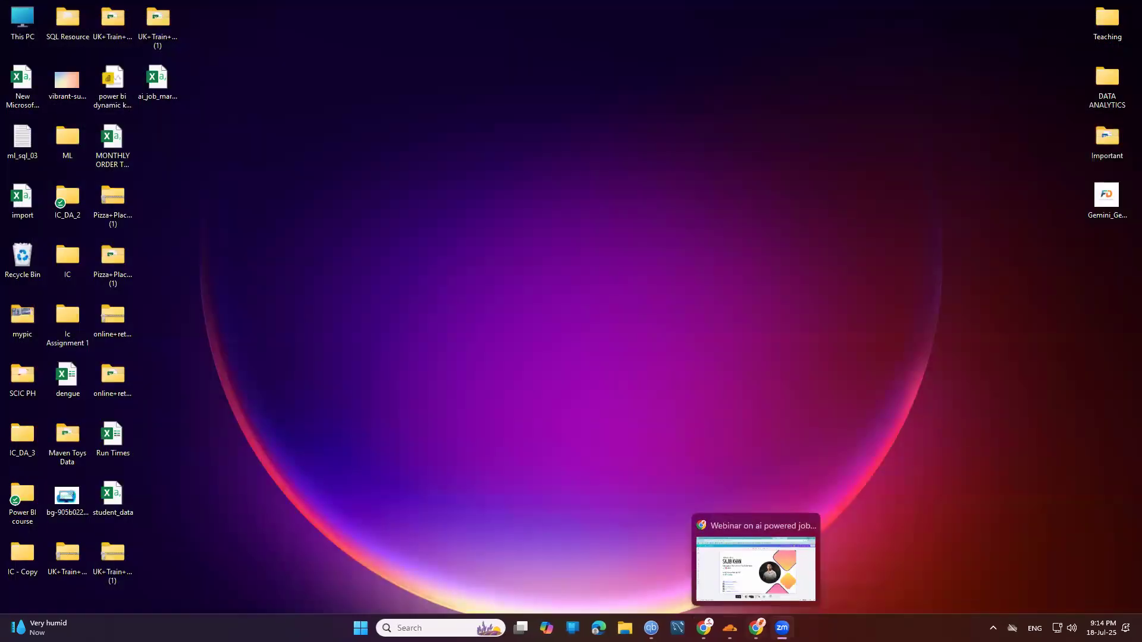
pyautogui.click(416, 627)
pyautogui.write('power bi')
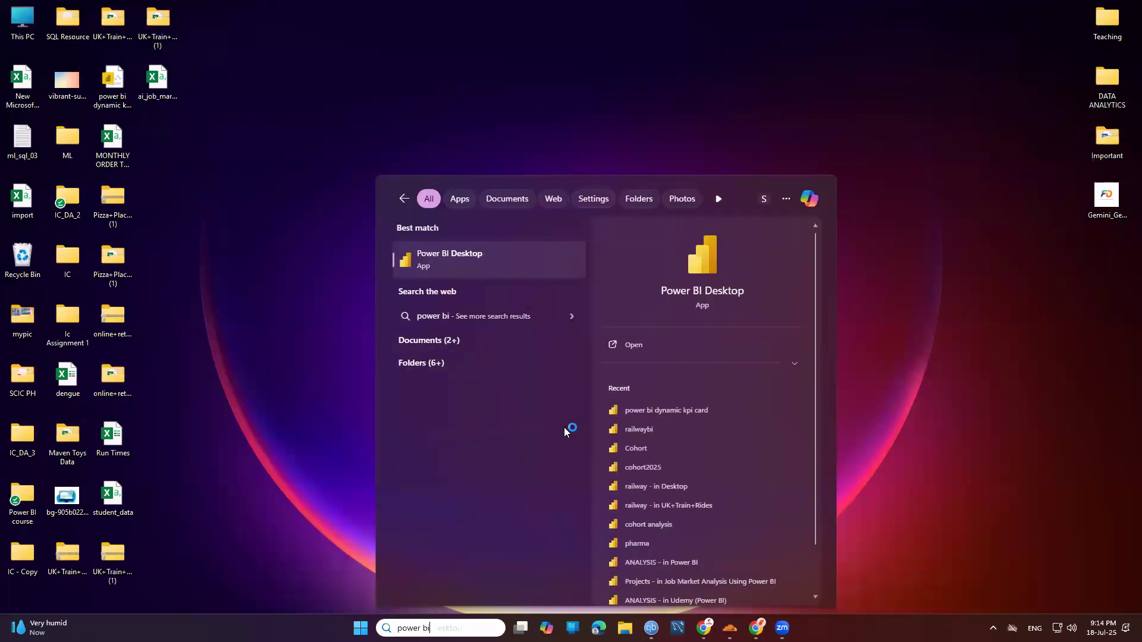
pyautogui.press('Return')
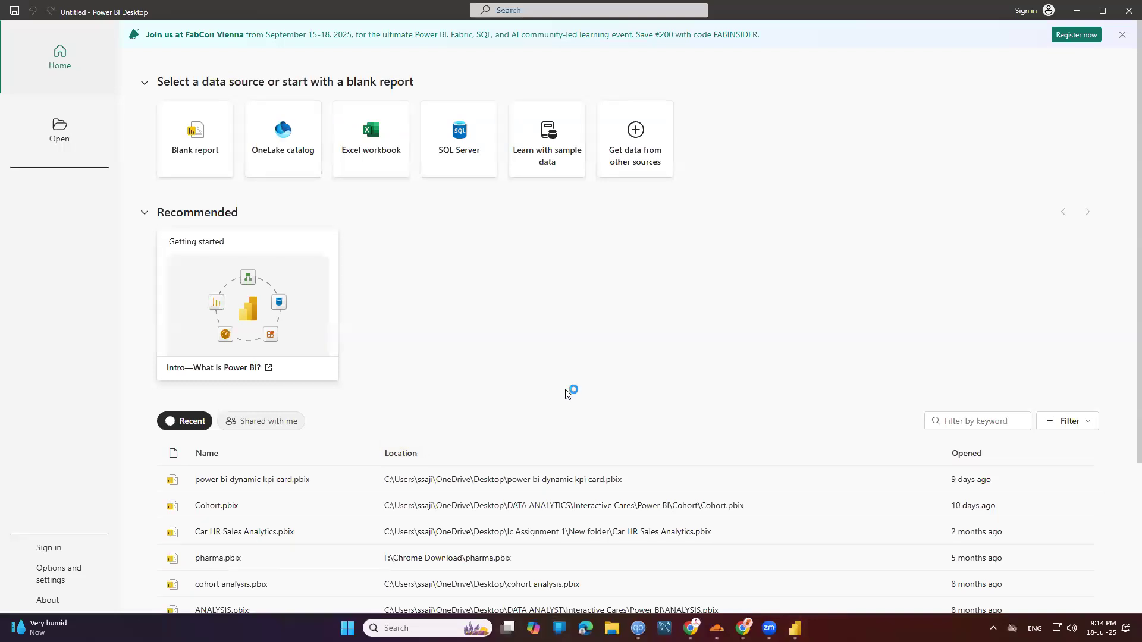
# Start a blank report and open the ai_job_market_insights CSV file from the Desktop in Power Query for transformation.
pyautogui.click(202, 153)
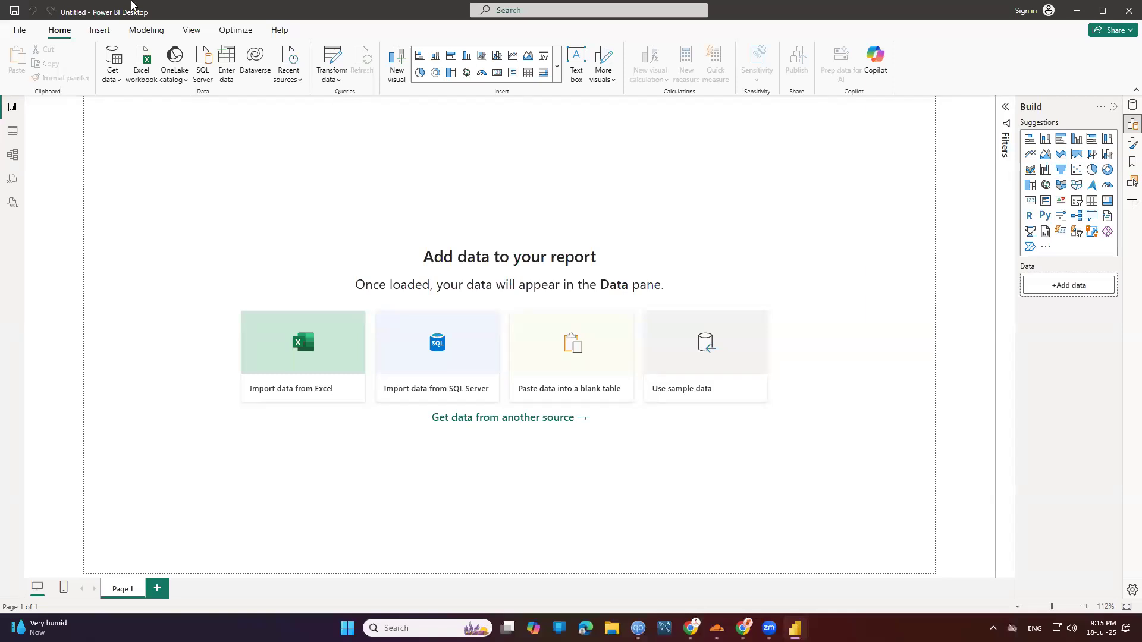
pyautogui.click(111, 74)
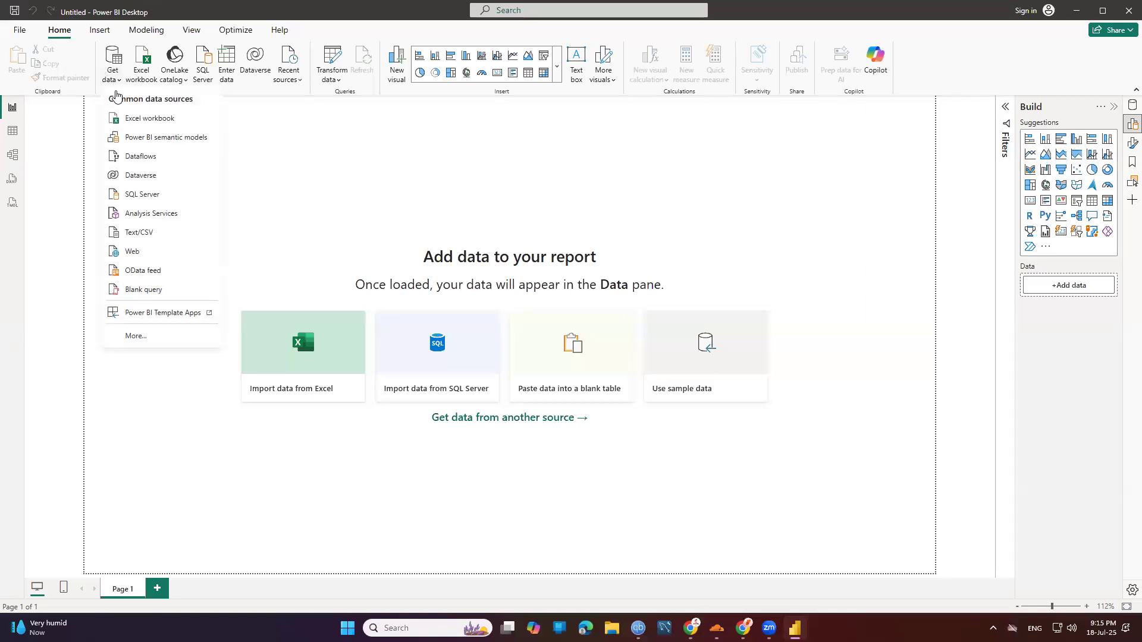
pyautogui.click(157, 232)
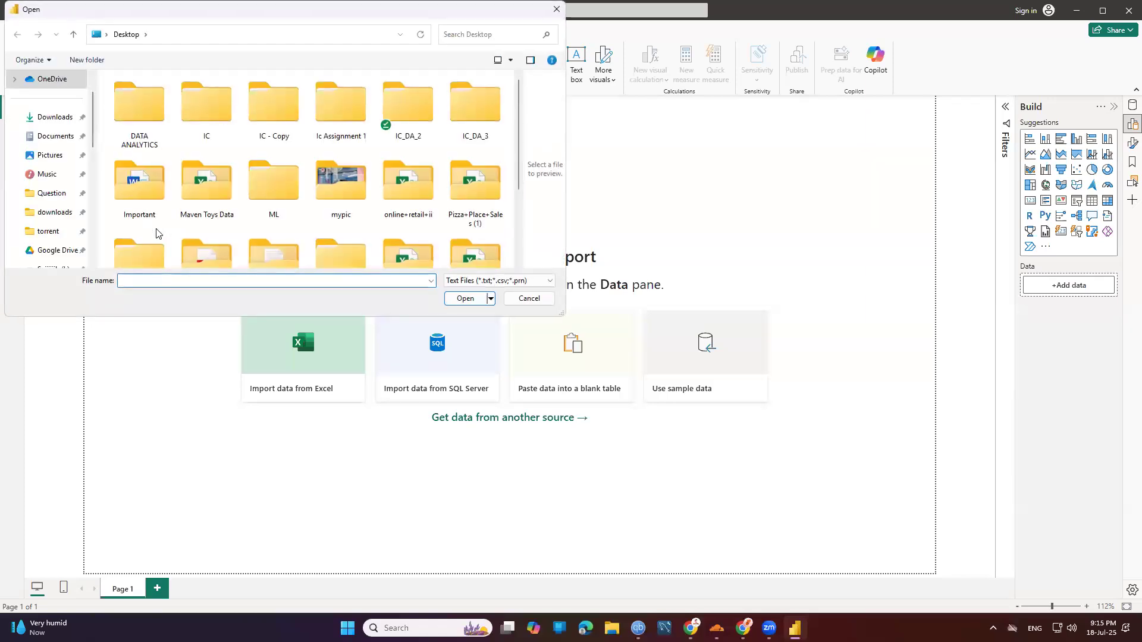
pyautogui.scroll(-2, 289, 217)
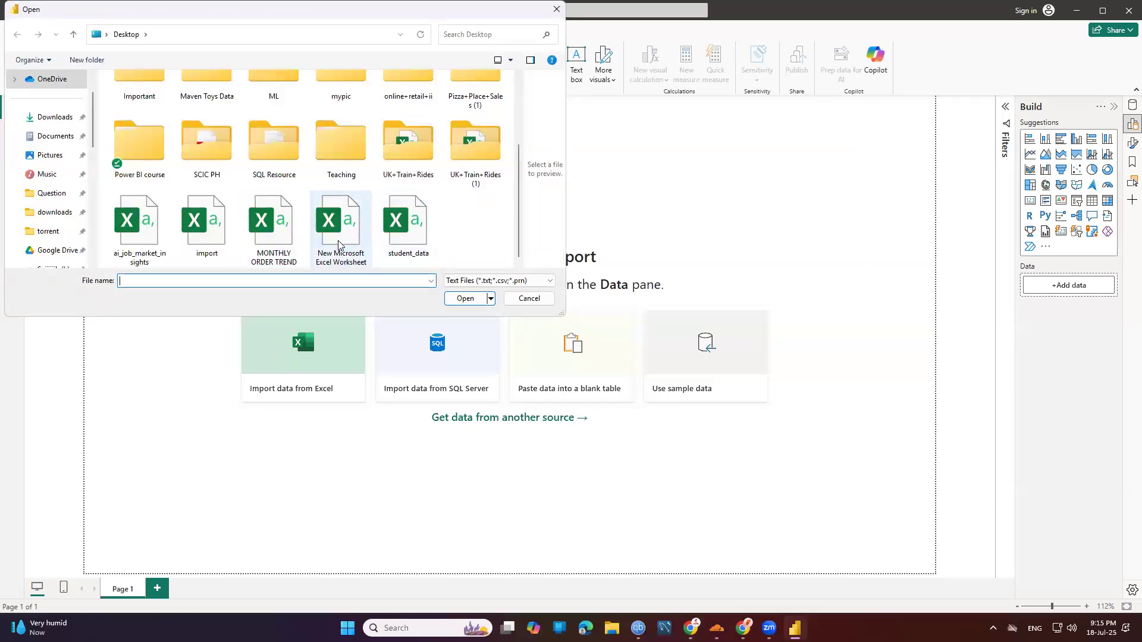
pyautogui.click(140, 229)
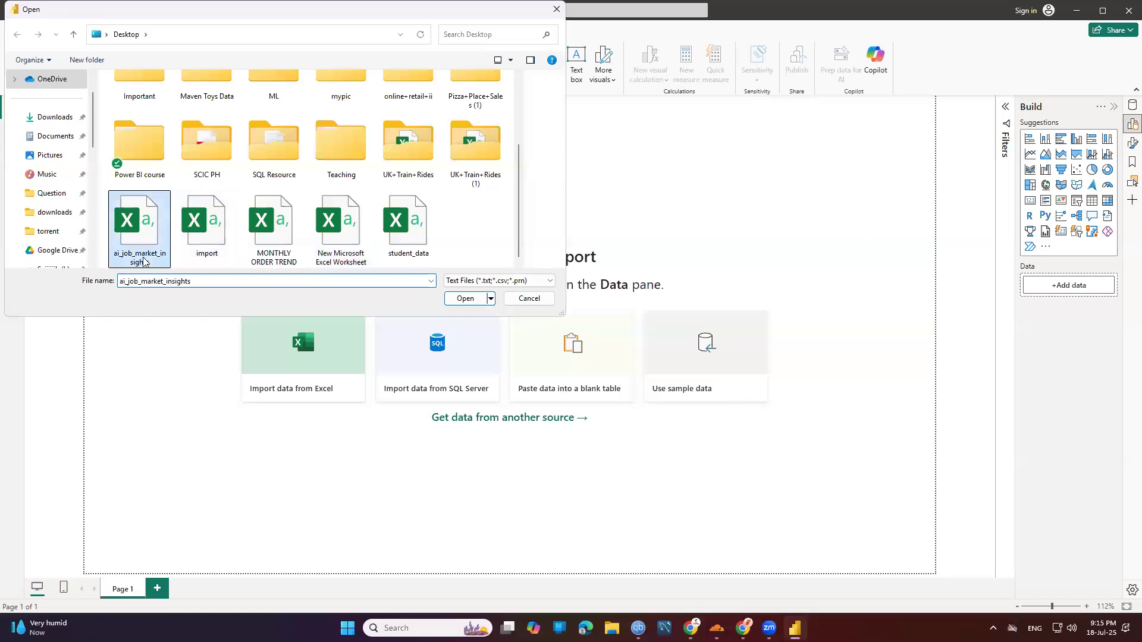
pyautogui.click(476, 301)
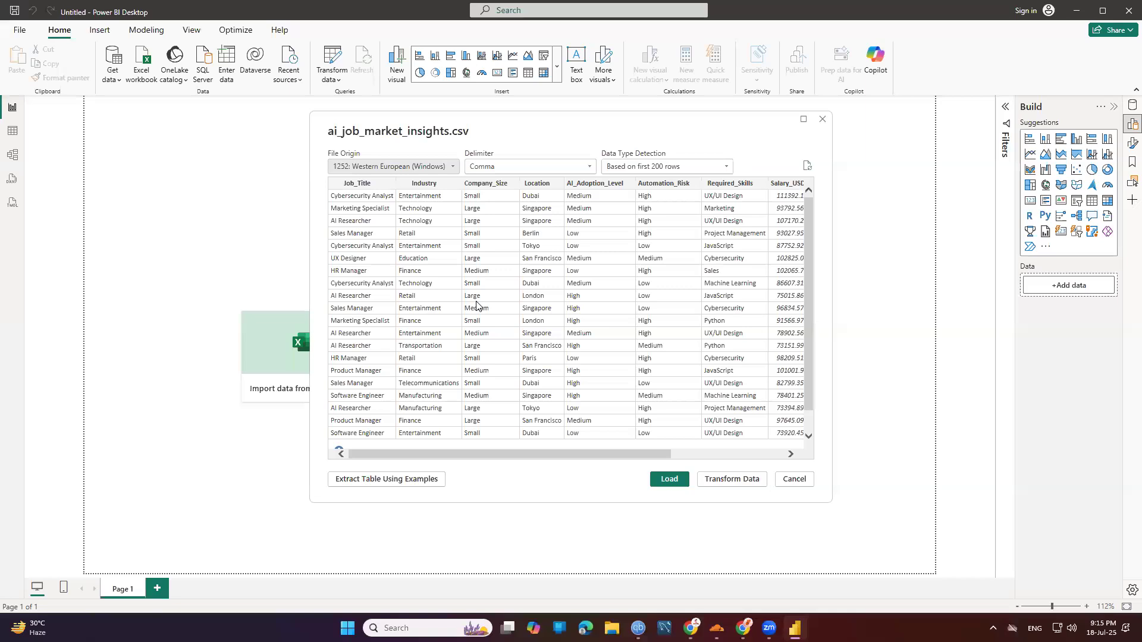
pyautogui.moveTo(489, 456); pyautogui.dragTo(419, 473)
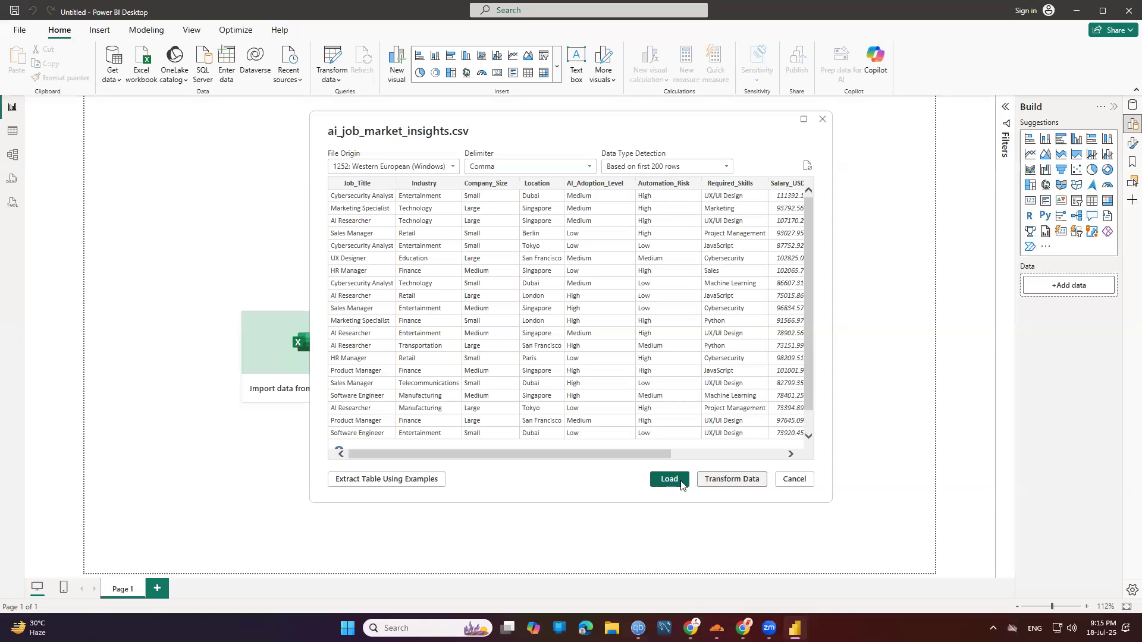
pyautogui.click(718, 481)
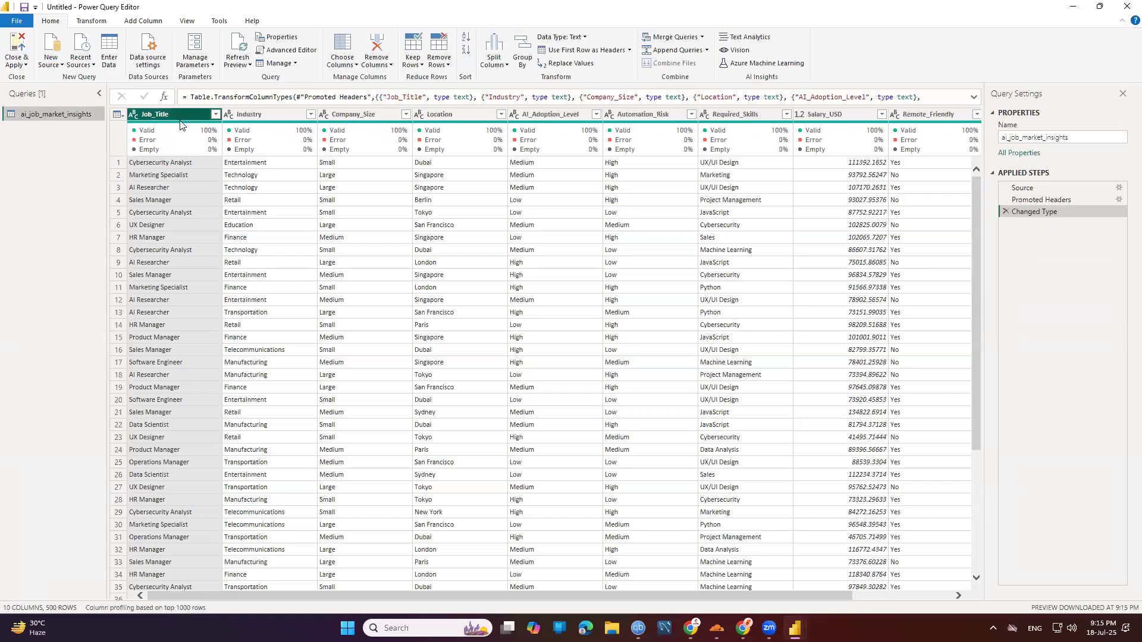
# Examine the column quality figures across the job market columns and the full value of the first Salary_USD entry.
pyautogui.click(279, 118)
pyautogui.press('Right')
pyautogui.press('Right')
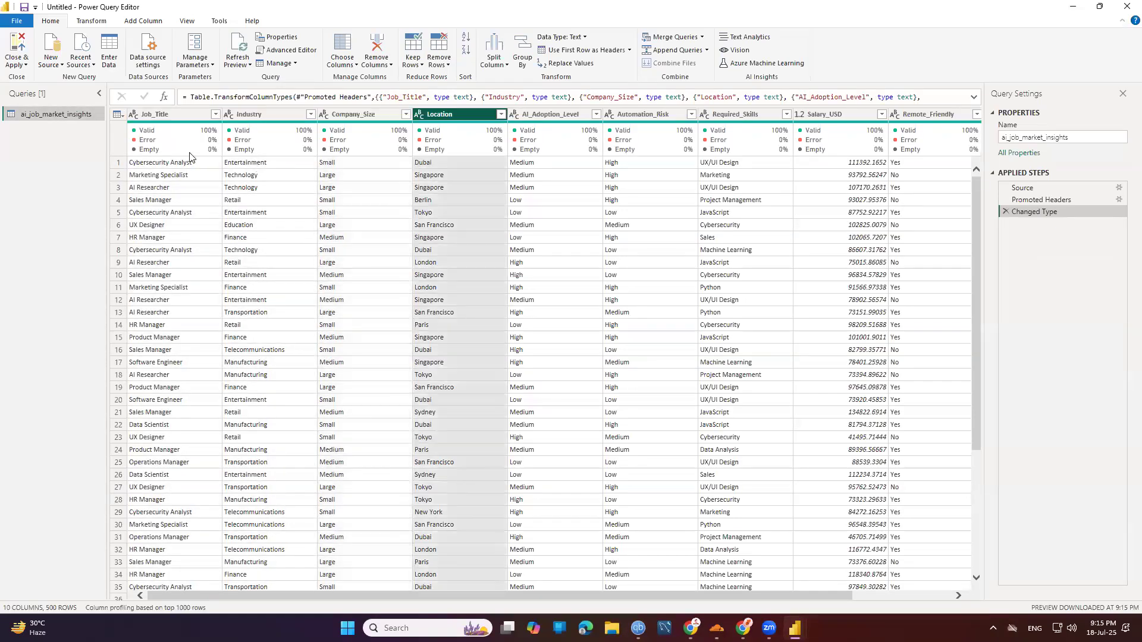
pyautogui.click(189, 156)
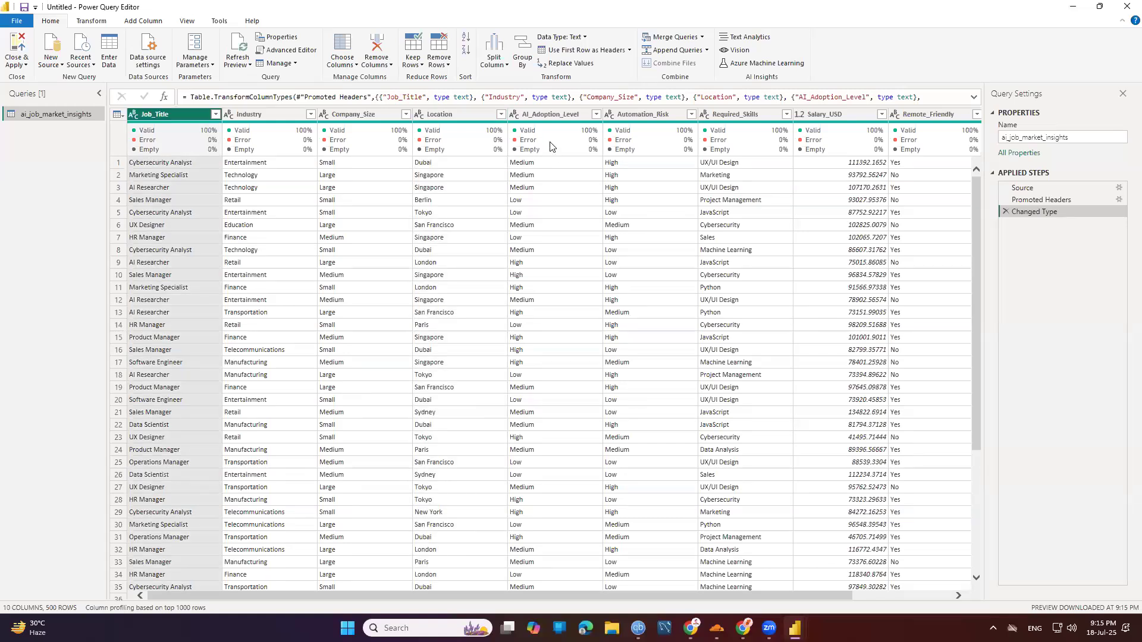
pyautogui.click(598, 130)
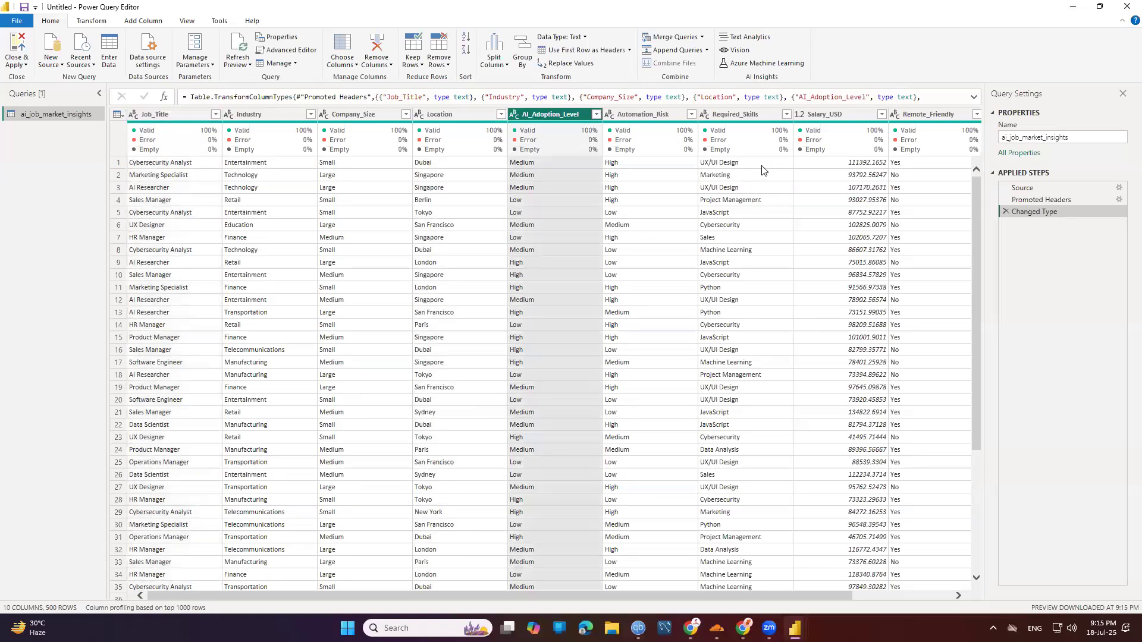
pyautogui.click(853, 163)
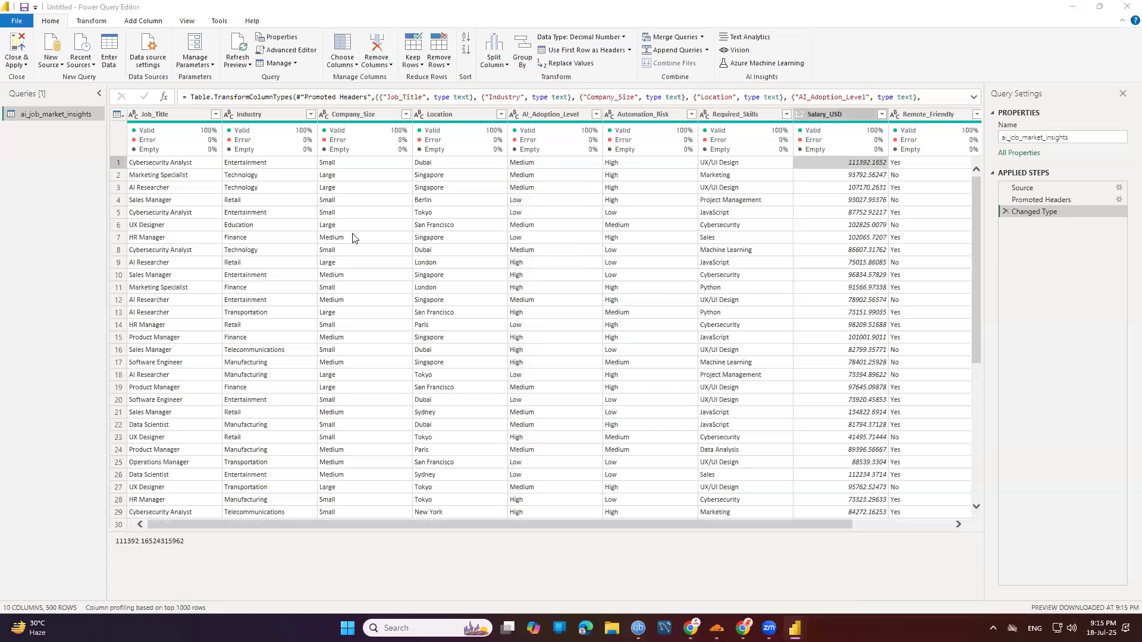
# Change the Salary_USD column's data type to Fixed decimal number, replacing the current type conversion.
pyautogui.click(801, 114)
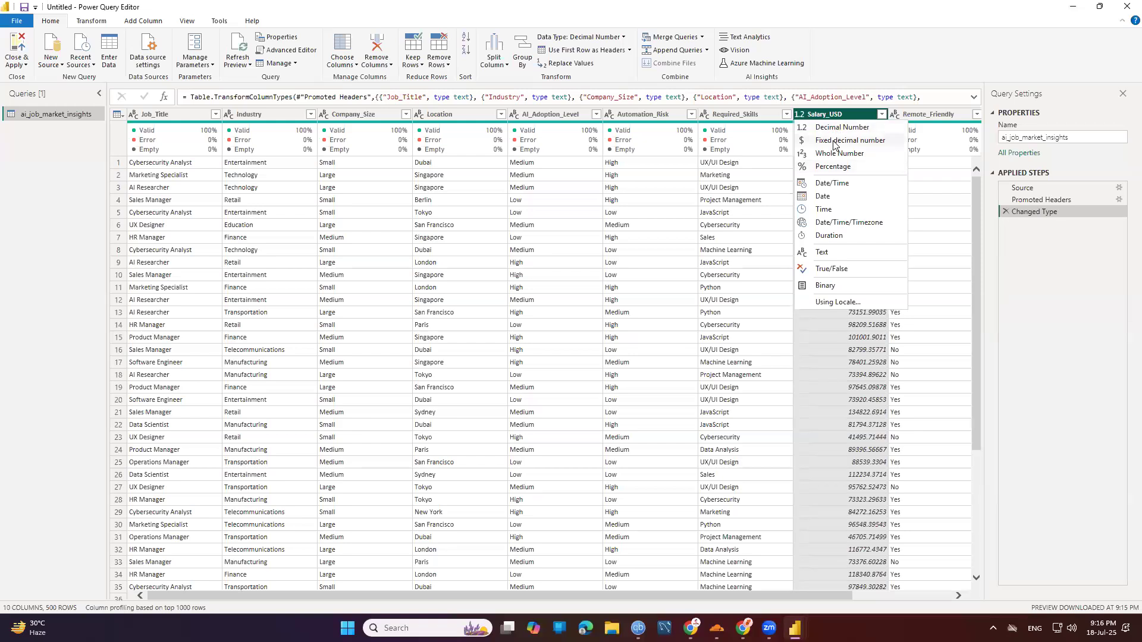
pyautogui.click(834, 143)
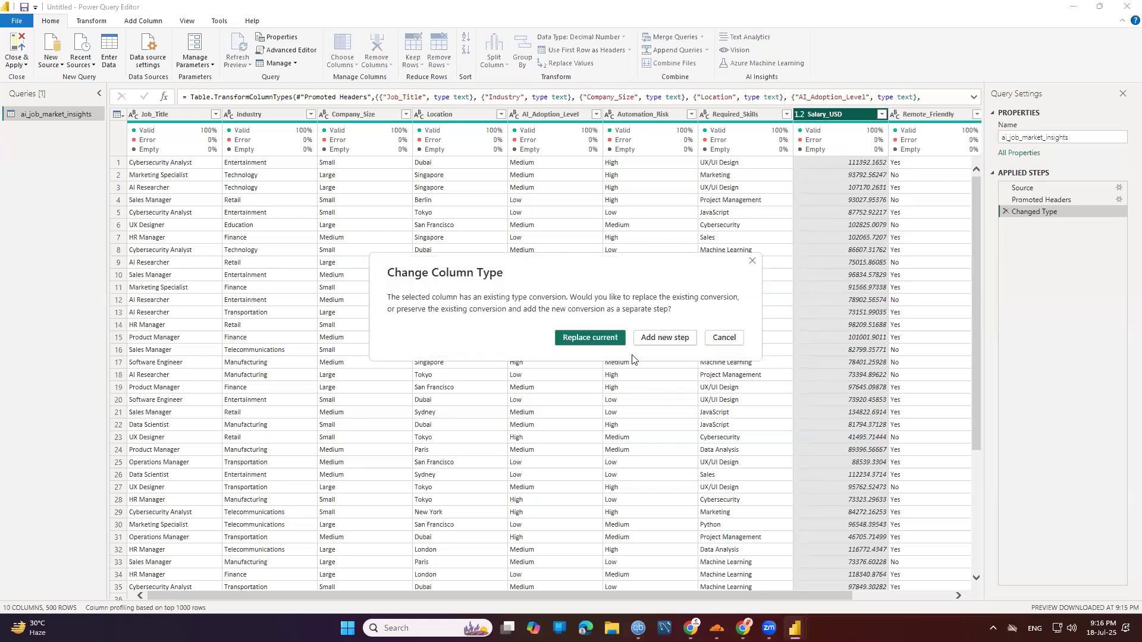
pyautogui.click(616, 341)
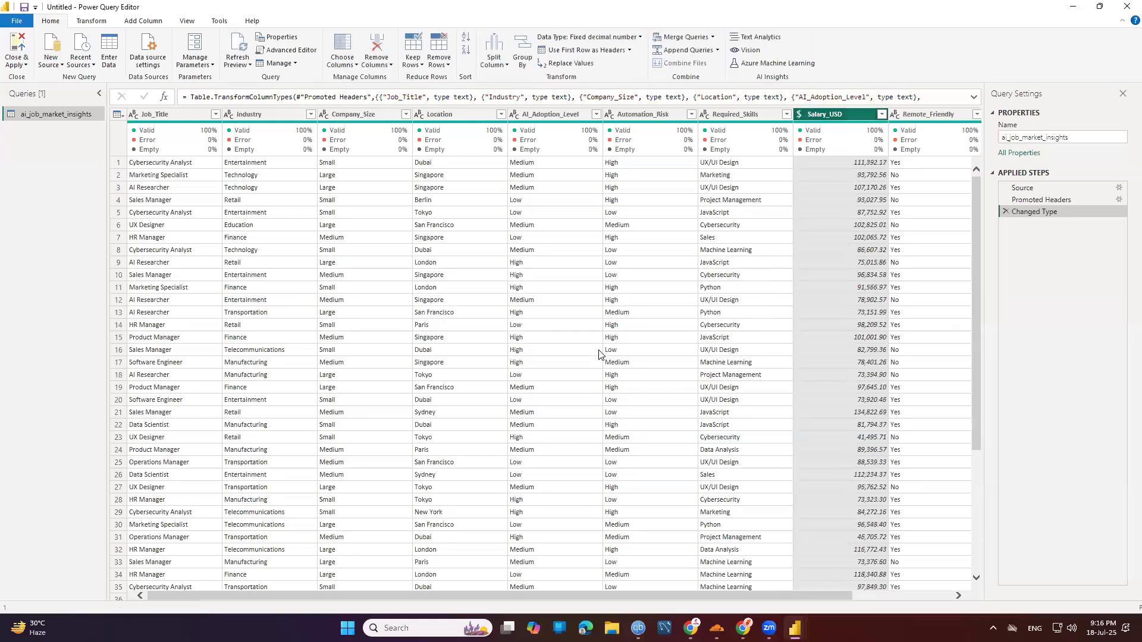
# Look over the remaining columns, and close the query editor with its changes applied to the report.
pyautogui.moveTo(437, 594); pyautogui.dragTo(536, 595)
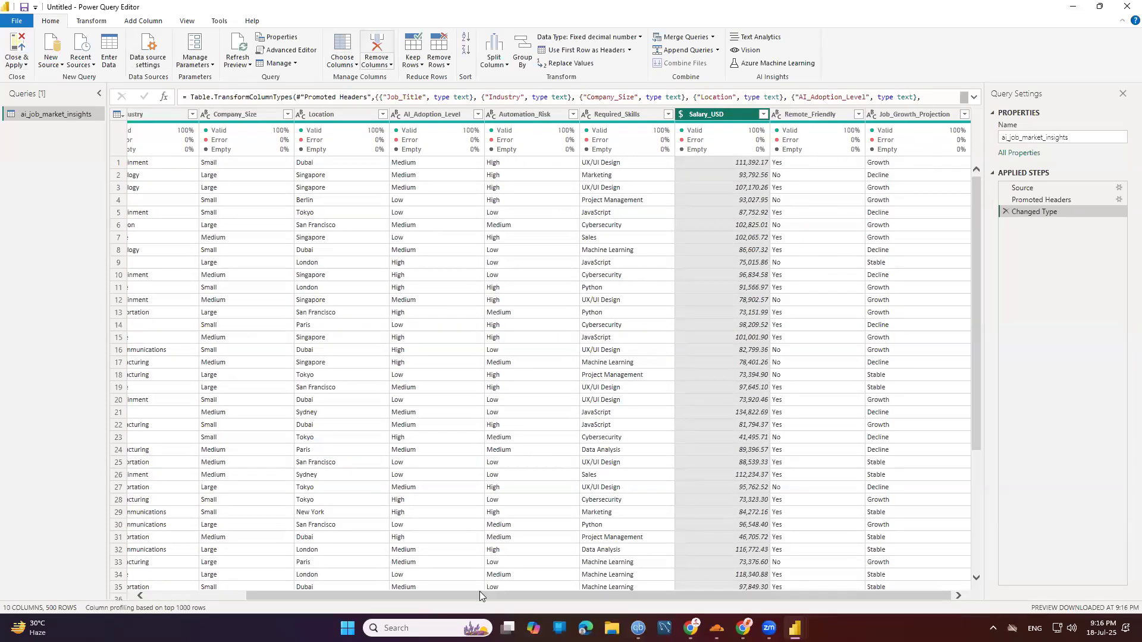
pyautogui.moveTo(298, 595); pyautogui.dragTo(141, 595)
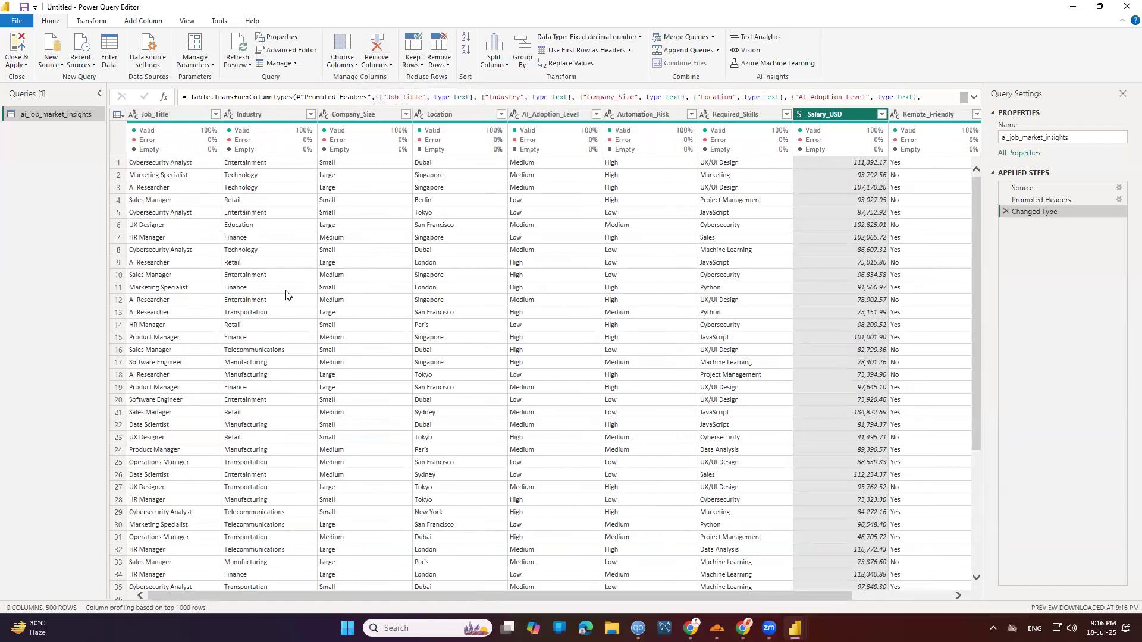
pyautogui.click(22, 69)
pyautogui.click(24, 105)
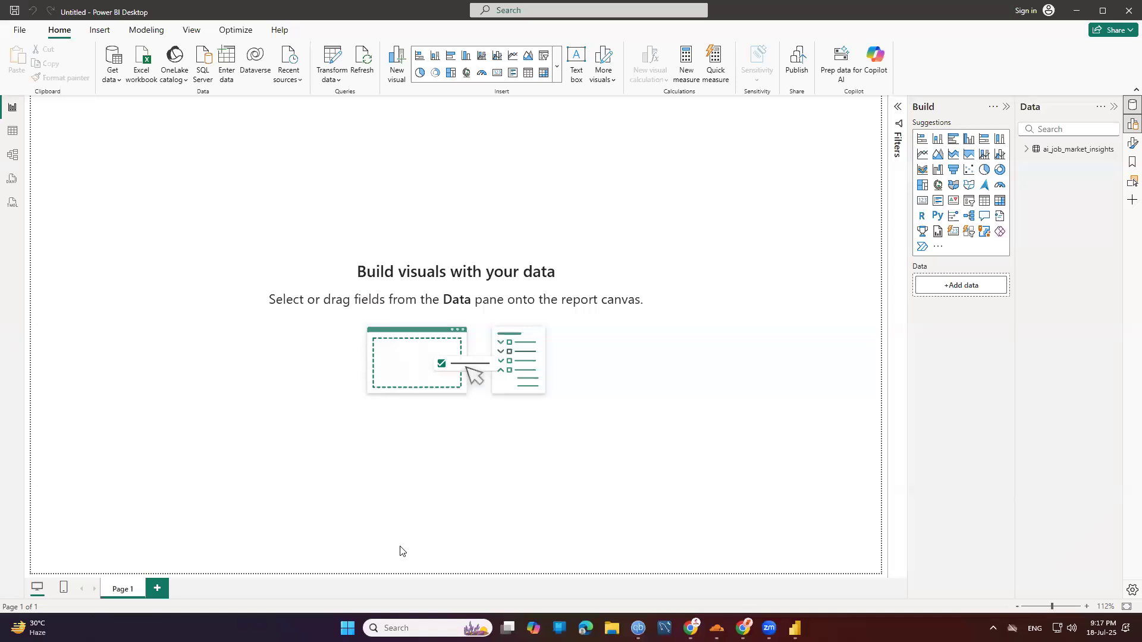
# Collapse the Build and Filters panes and show the fields of the ai_job_market_insights table.
pyautogui.click(1004, 108)
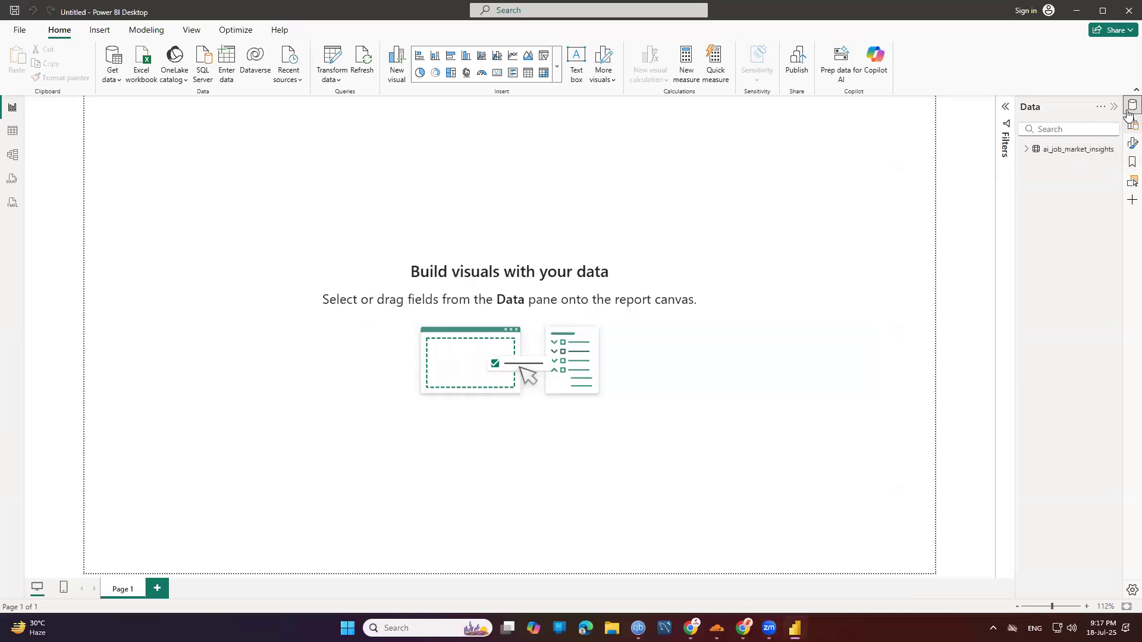
pyautogui.click(1114, 107)
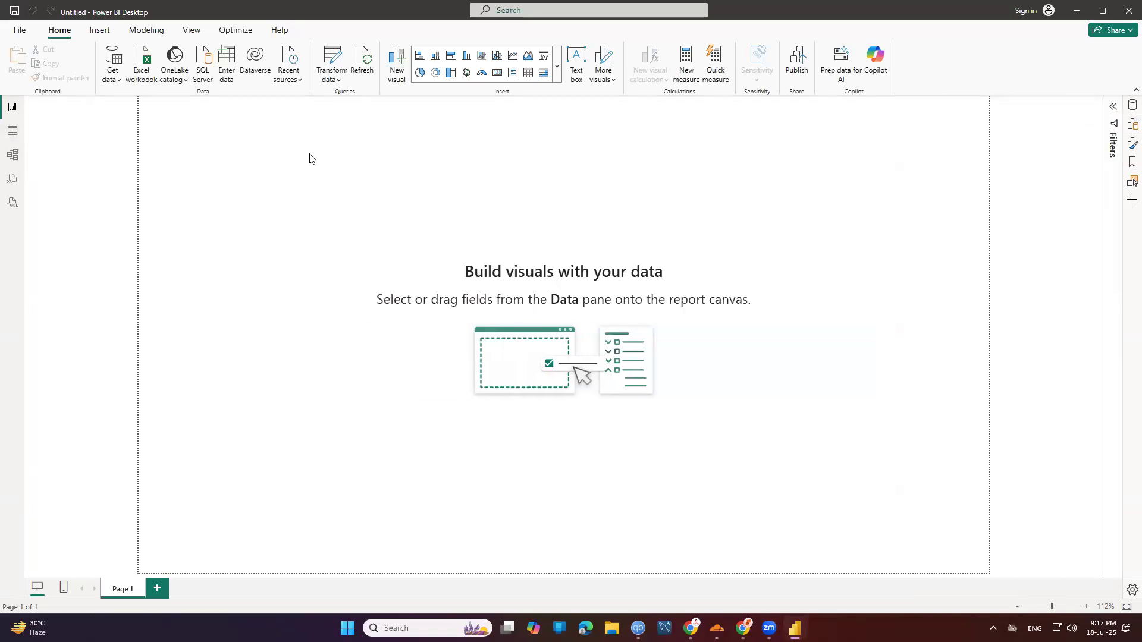
pyautogui.click(1112, 108)
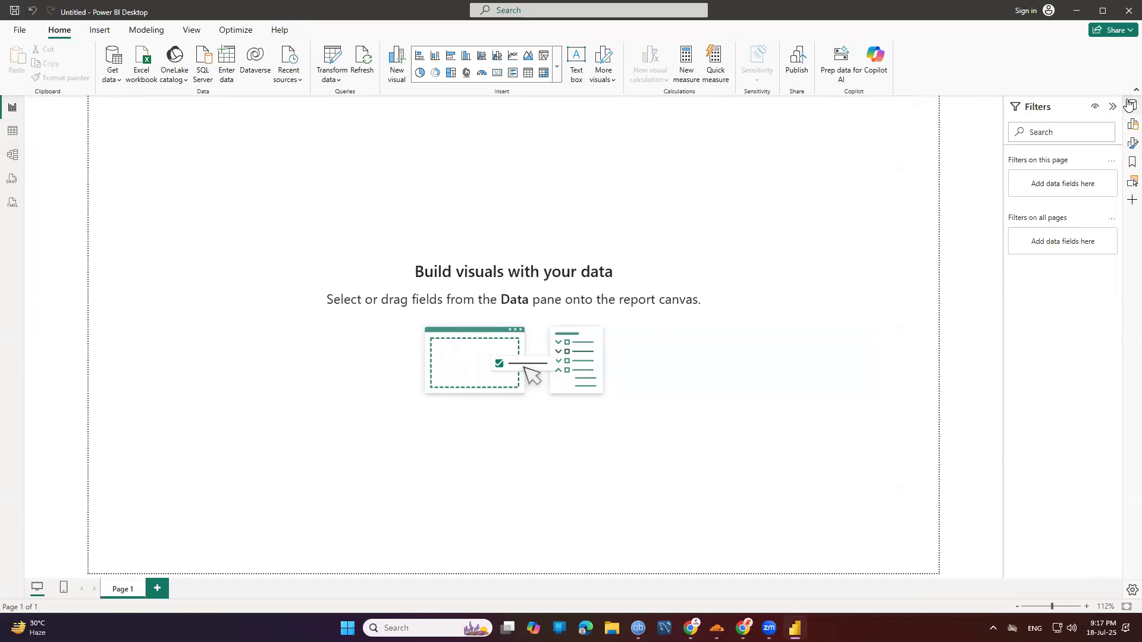
pyautogui.click(1131, 105)
pyautogui.click(1005, 107)
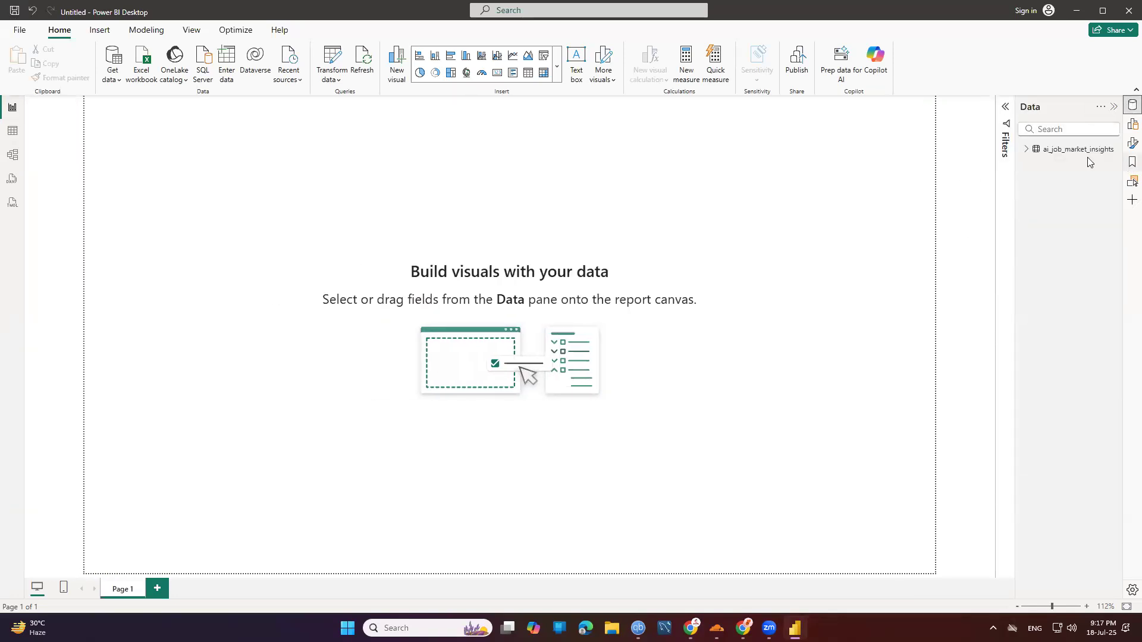
pyautogui.click(1026, 149)
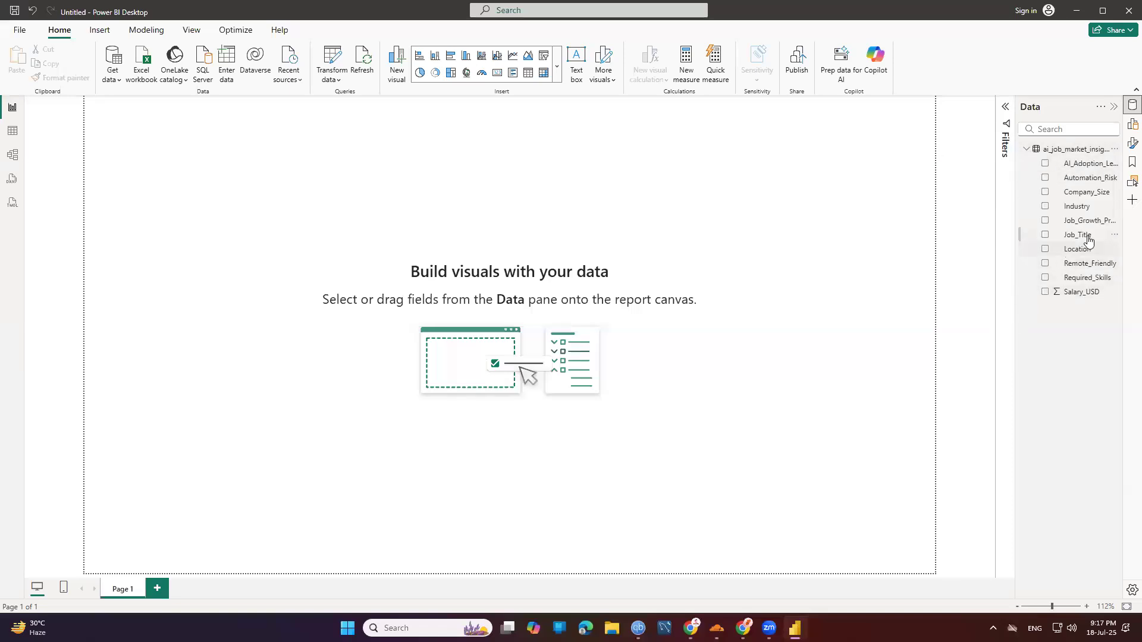
# Place the Job_Title field on the blank canvas as a visual and summarize it by Count (Distinct).
pyautogui.moveTo(1078, 235); pyautogui.dragTo(280, 224)
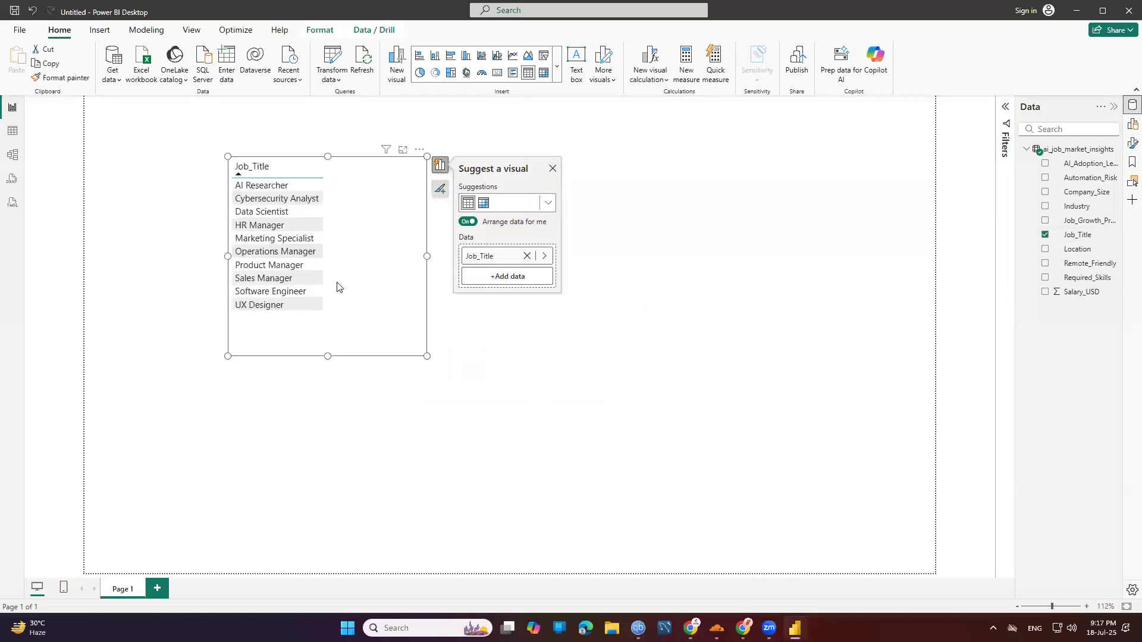
pyautogui.click(543, 256)
pyautogui.click(599, 286)
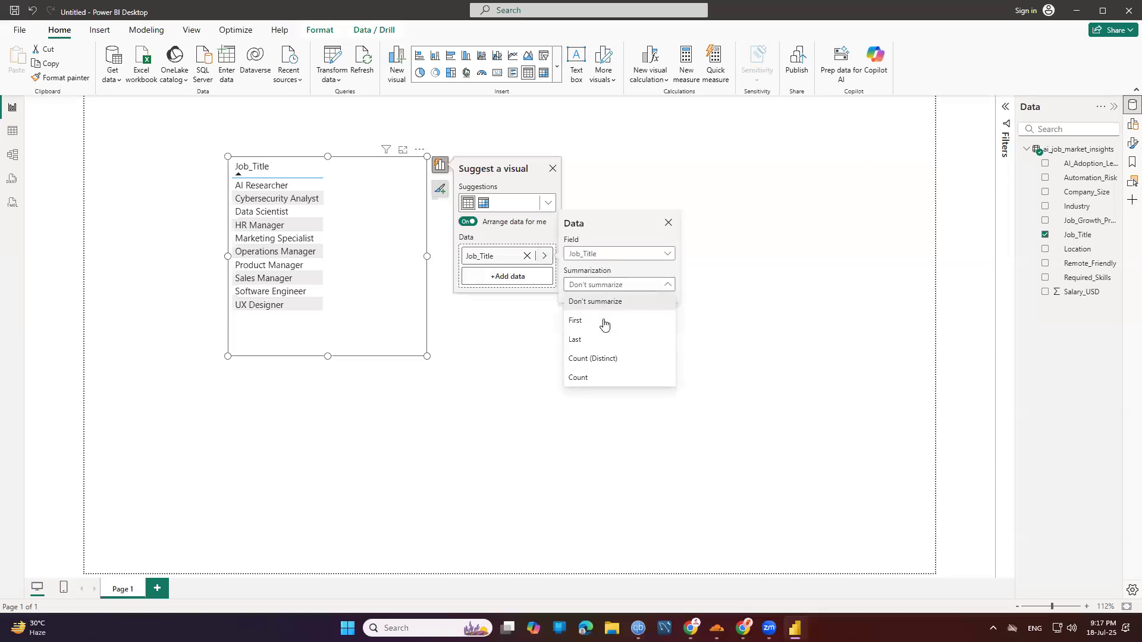
pyautogui.click(597, 359)
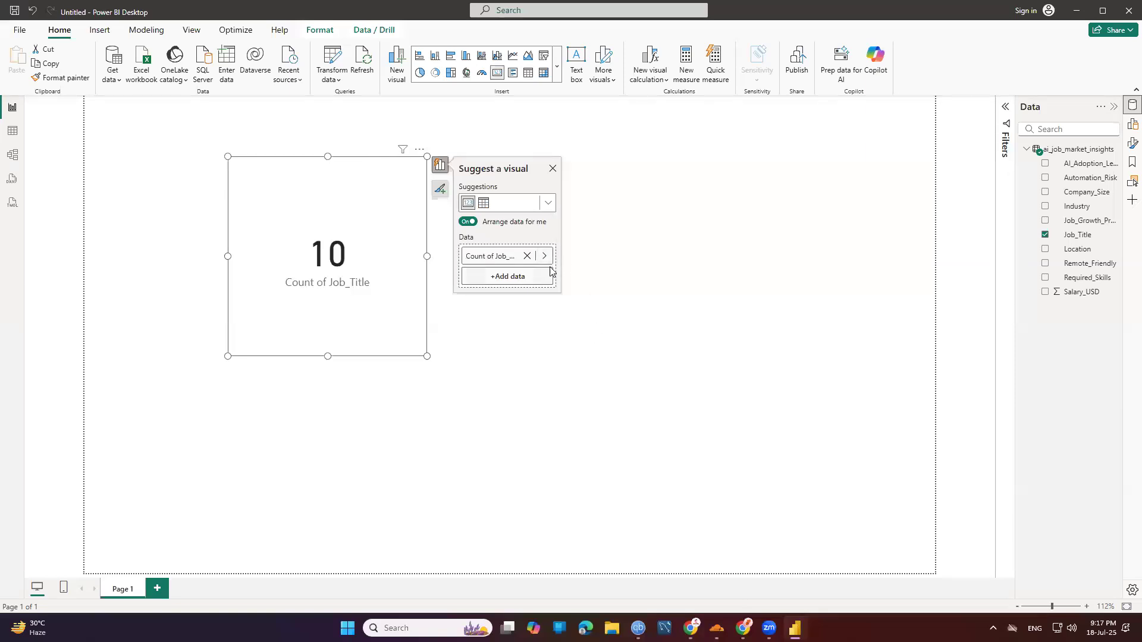
# Switch the Job_Title card's summarization to Count, and delete the card after viewing it at a smaller size.
pyautogui.click(544, 257)
pyautogui.click(640, 287)
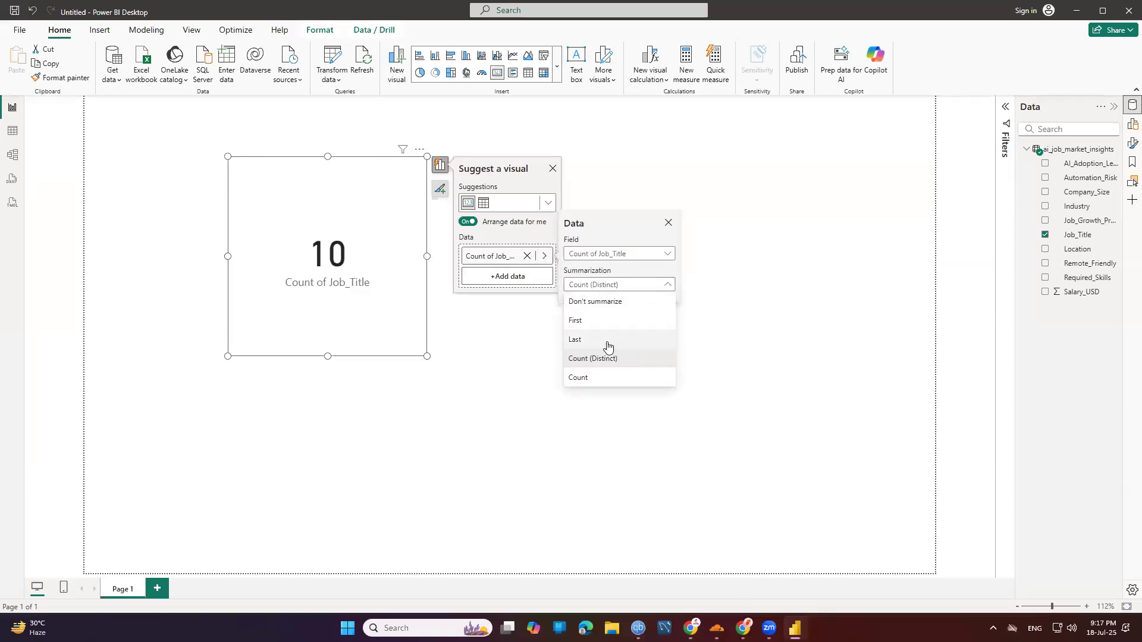
pyautogui.click(586, 380)
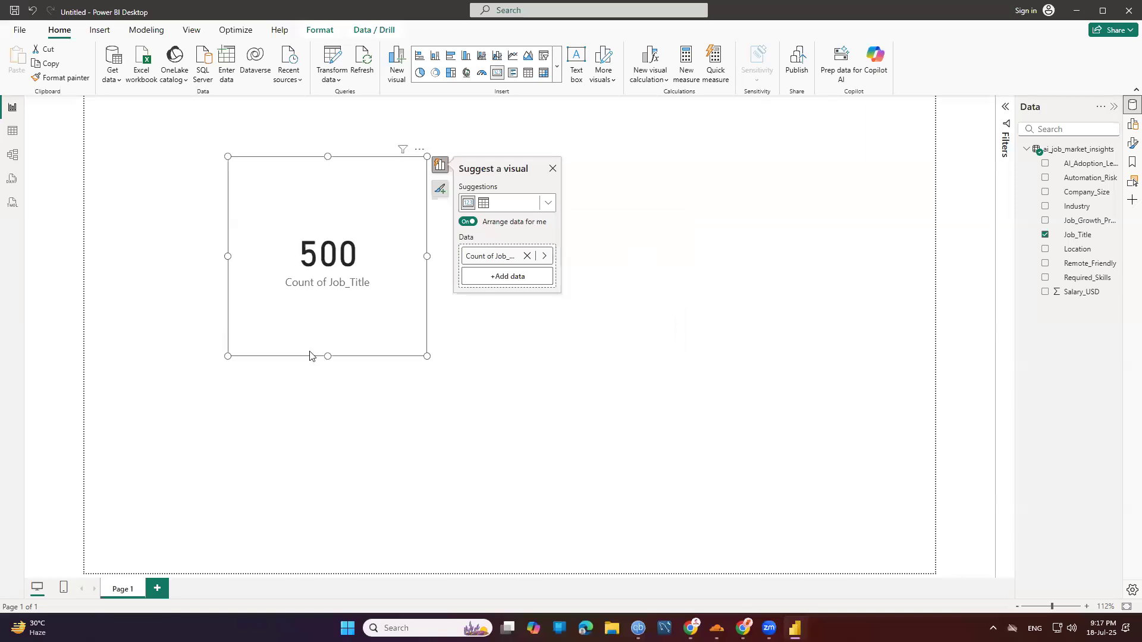
pyautogui.moveTo(426, 357); pyautogui.dragTo(370, 206)
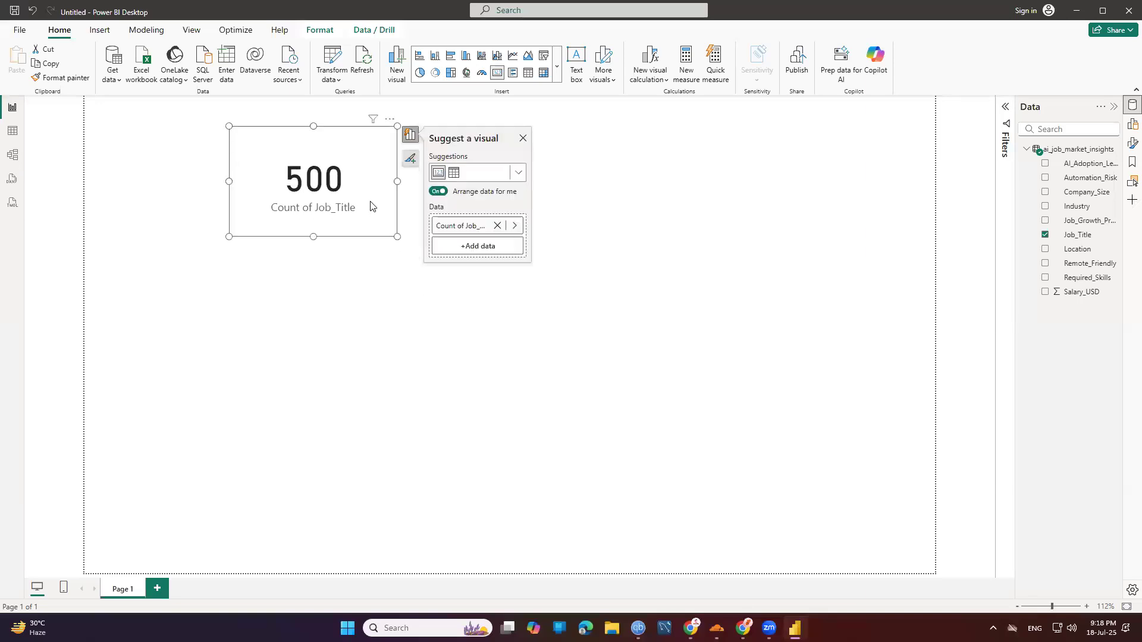
pyautogui.press('Delete')
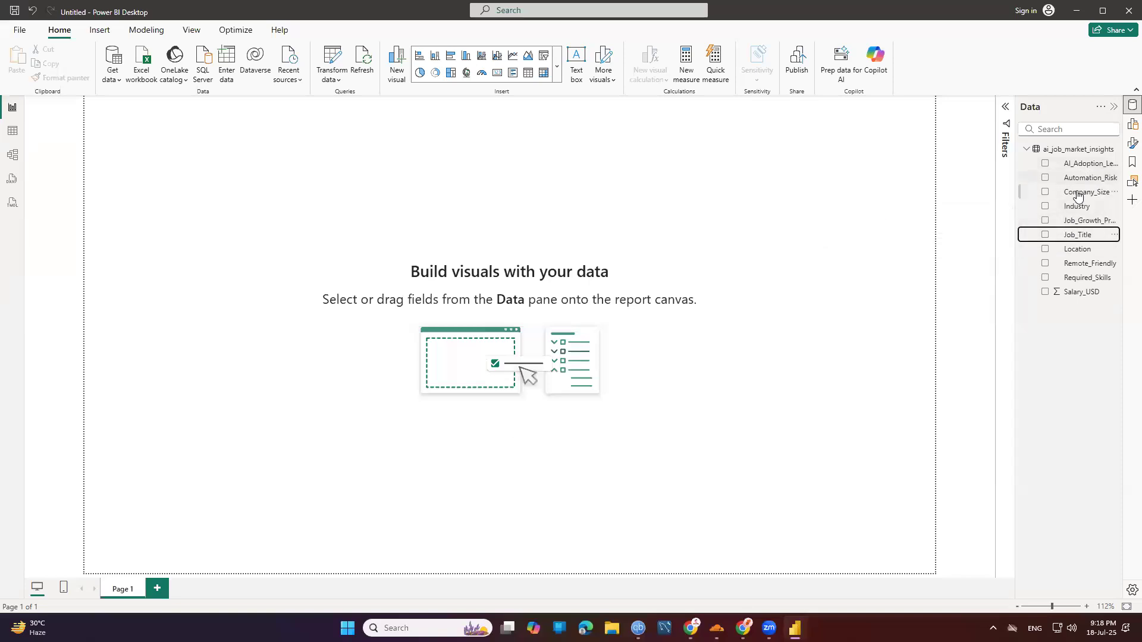
# Create a visual from the Industry field on the canvas and add the Job_Title field to it.
pyautogui.moveTo(1074, 212); pyautogui.dragTo(398, 300)
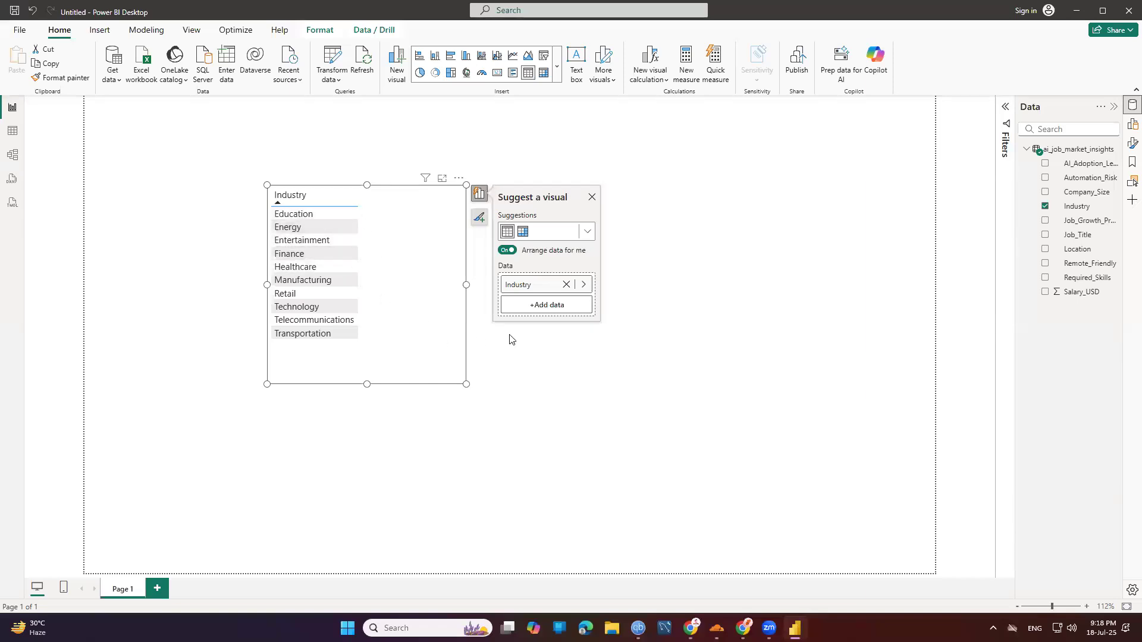
pyautogui.click(562, 310)
pyautogui.scroll(-3, 660, 333)
pyautogui.scroll(3, 660, 333)
pyautogui.scroll(-3, 659, 327)
pyautogui.click(662, 304)
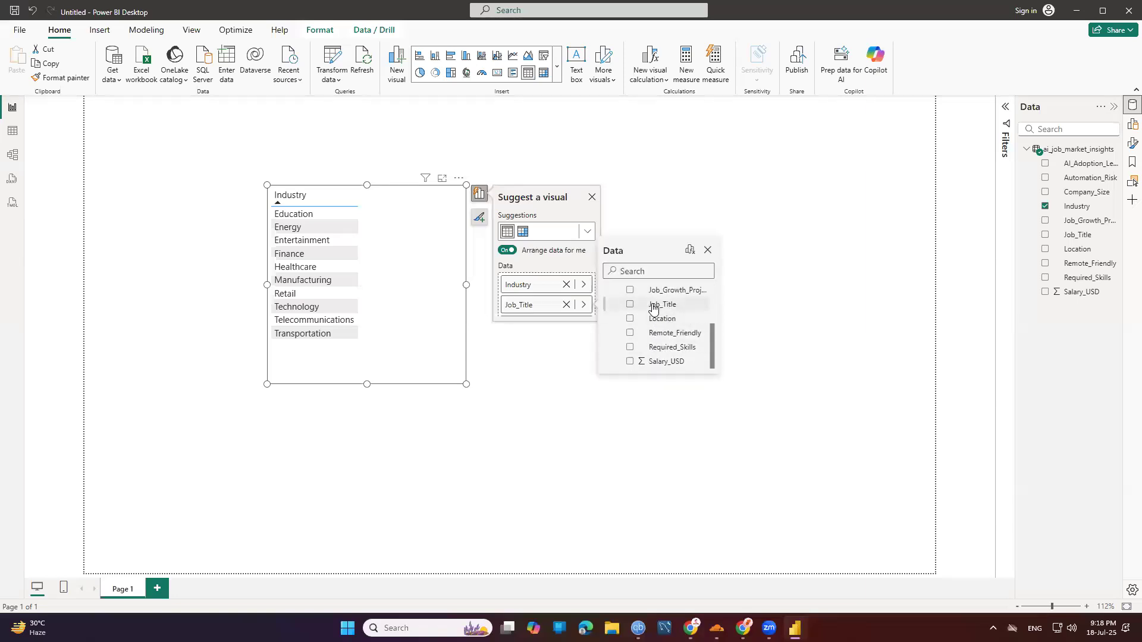
pyautogui.click(466, 288)
# Summarize Job_Title by Count in the Industry visual and widen the visual slightly.
pyautogui.click(589, 306)
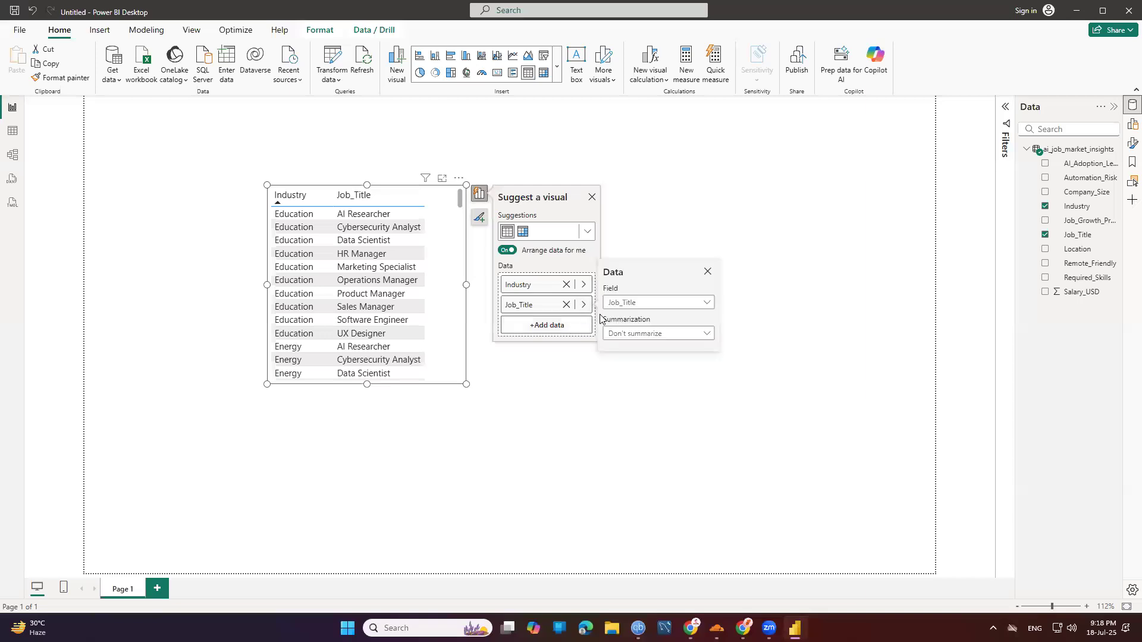
pyautogui.click(615, 334)
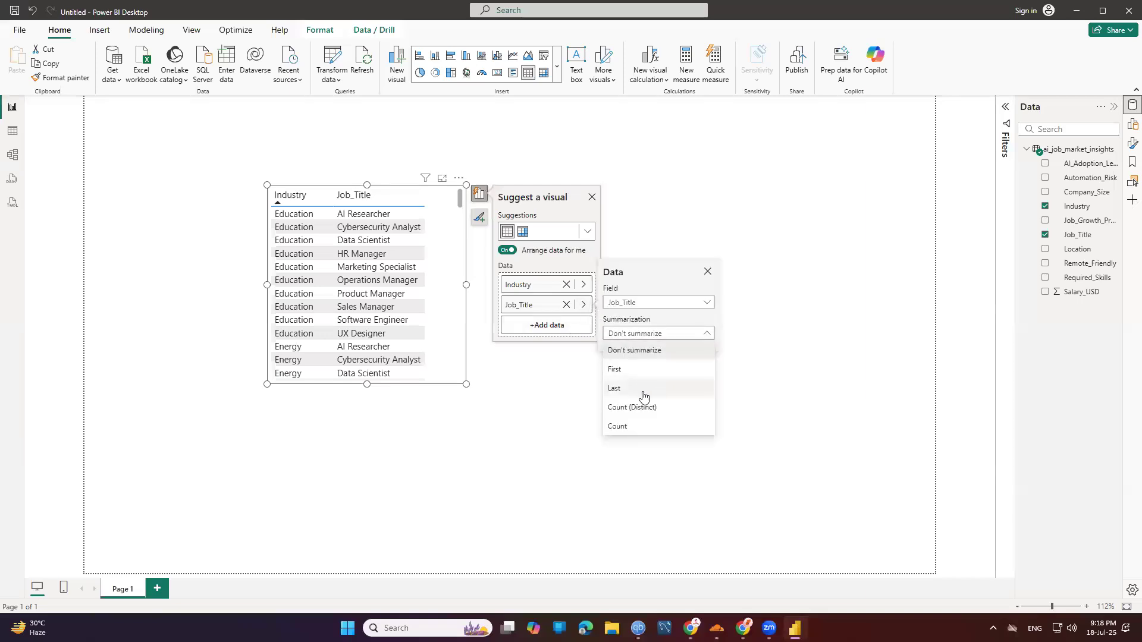
pyautogui.click(629, 426)
pyautogui.moveTo(465, 284); pyautogui.dragTo(514, 285)
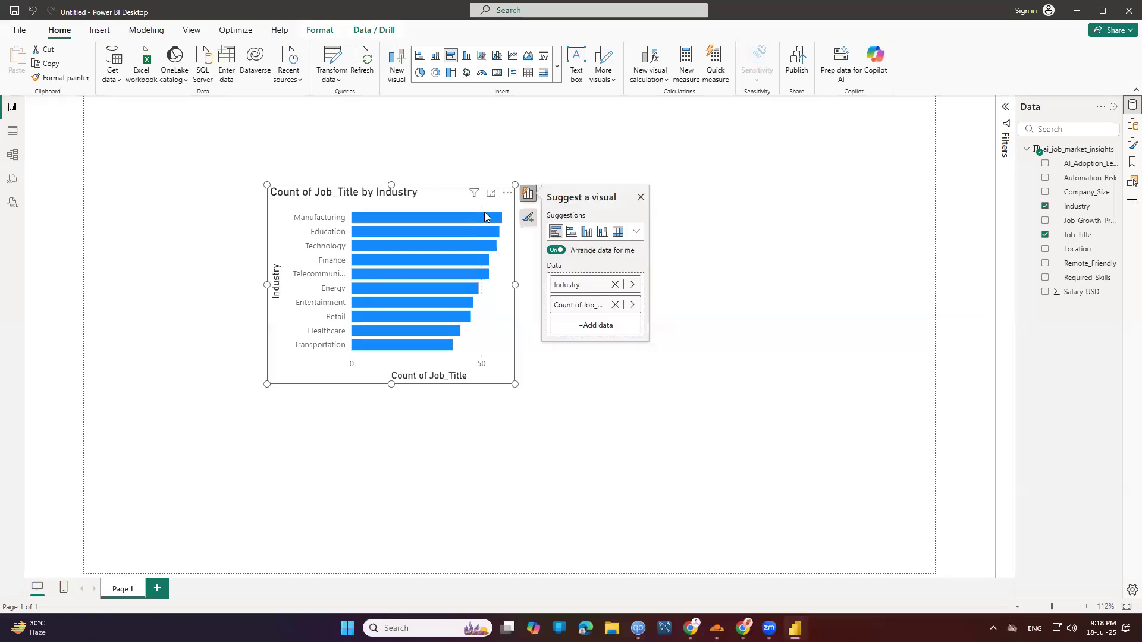
# Switch the Industry job-count chart to a table, and delete the visual from the canvas.
pyautogui.click(619, 232)
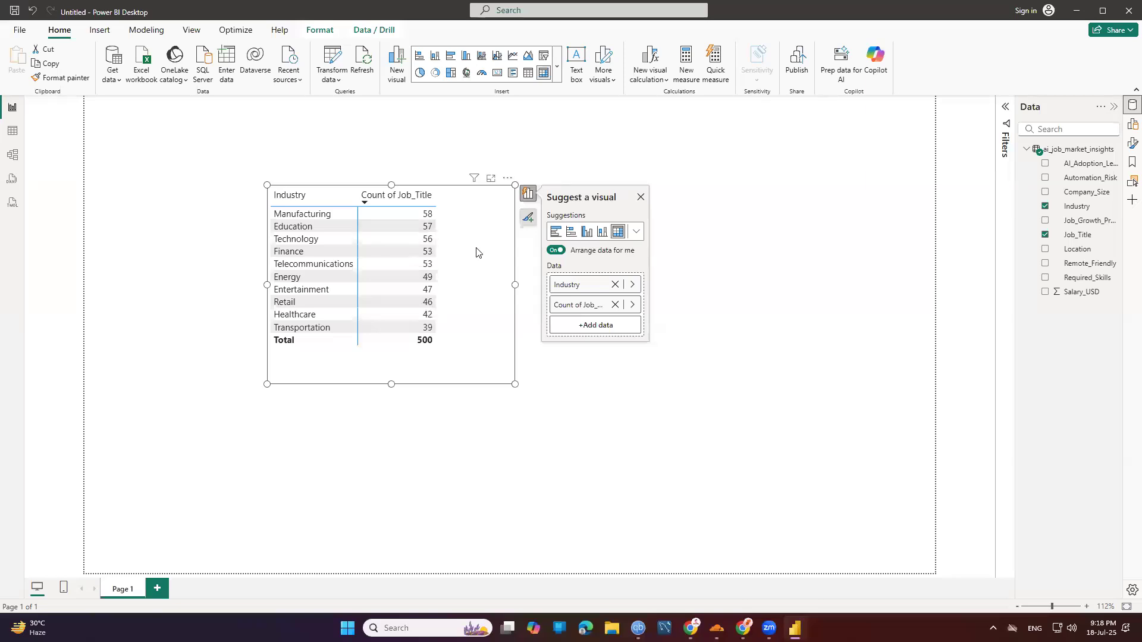
pyautogui.press('Delete')
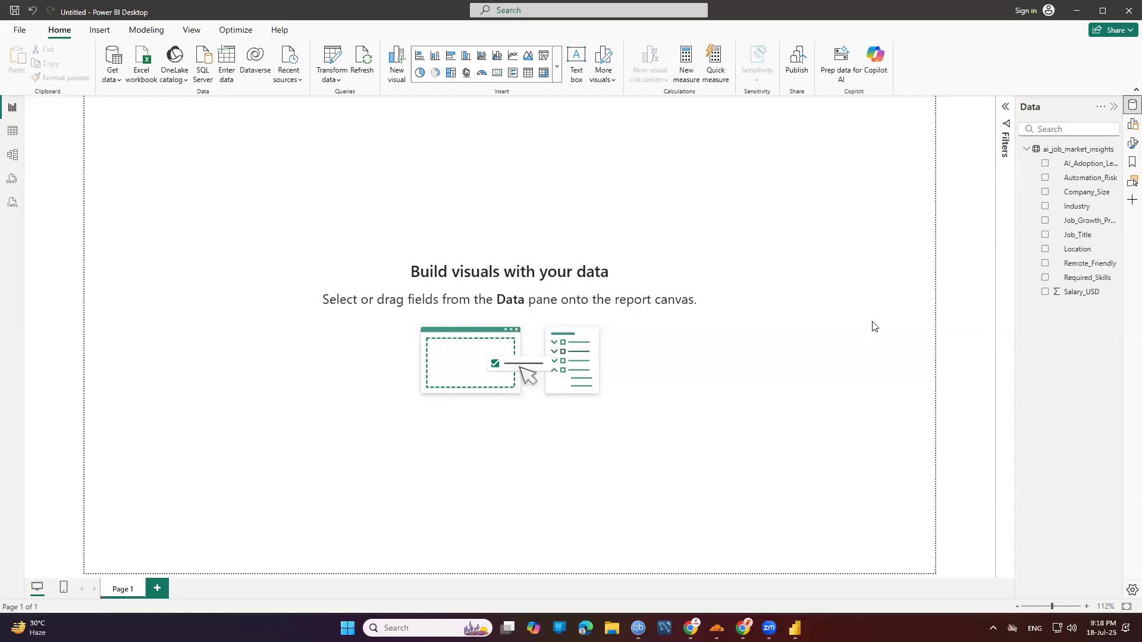
pyautogui.hotkey('alt', 'Tab')
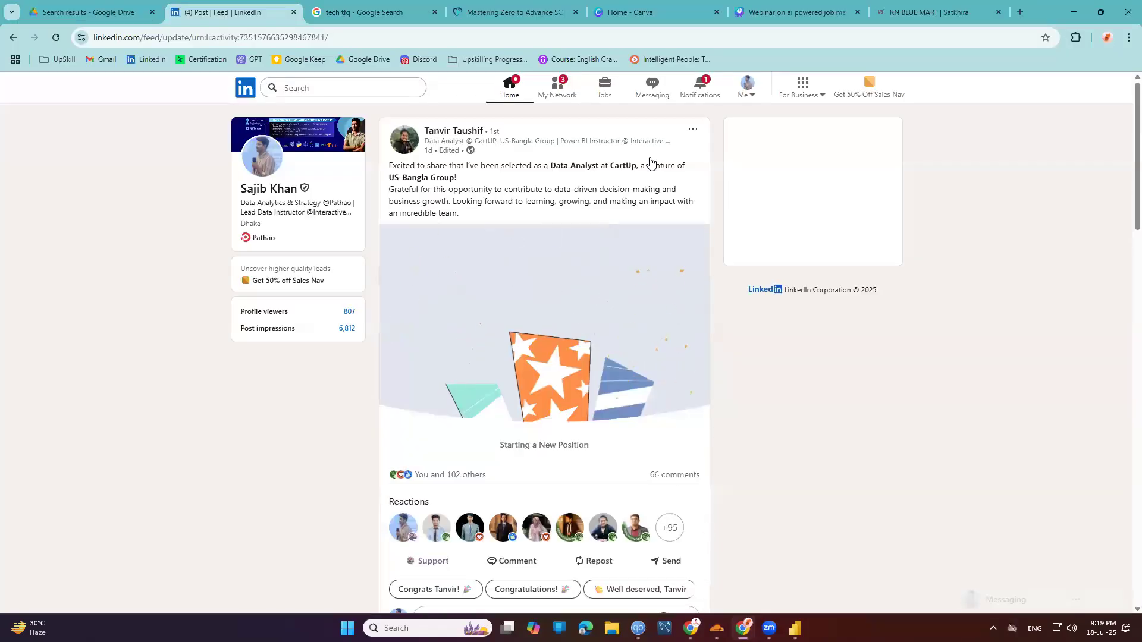
pyautogui.click(794, 628)
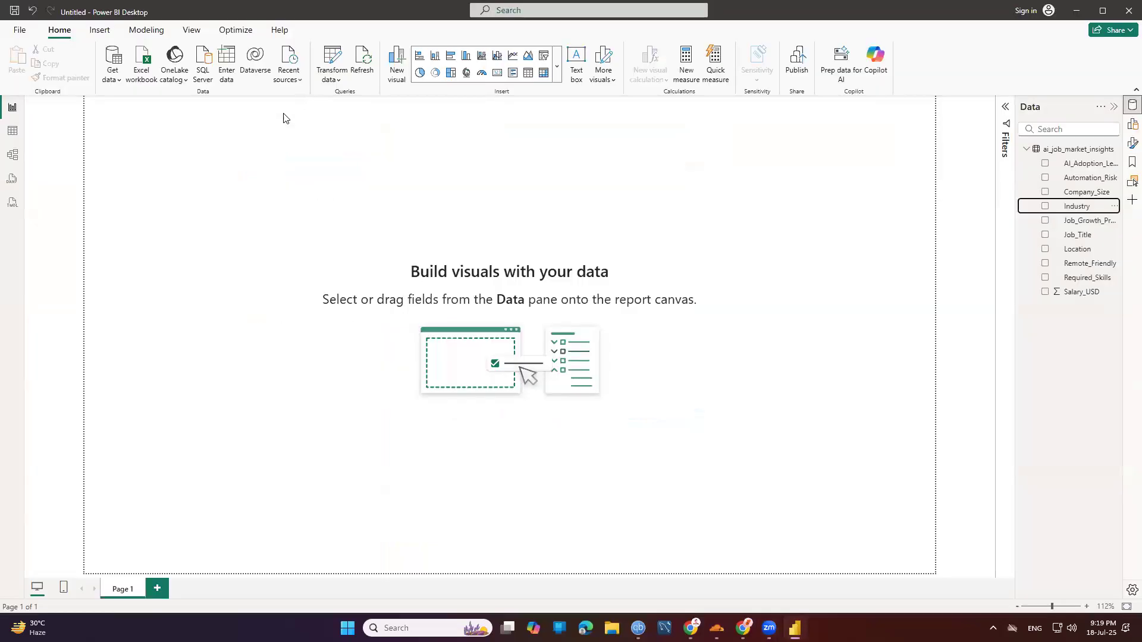
# Enter a new blank table named _measures and load it into the model.
pyautogui.click(1026, 149)
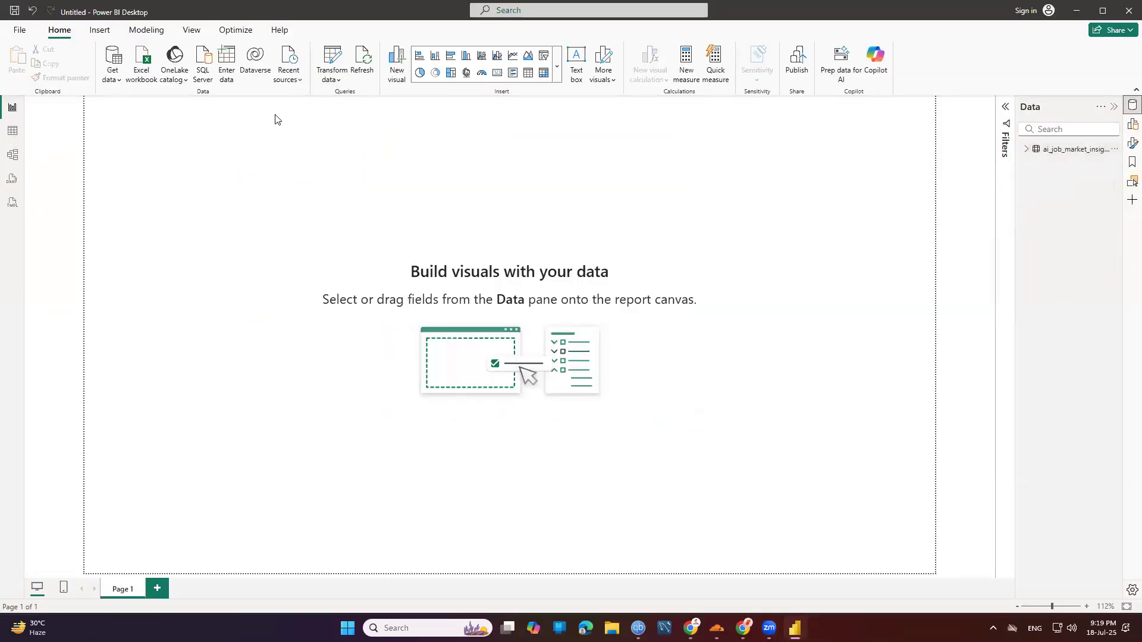
pyautogui.click(226, 79)
pyautogui.doubleClick(404, 464)
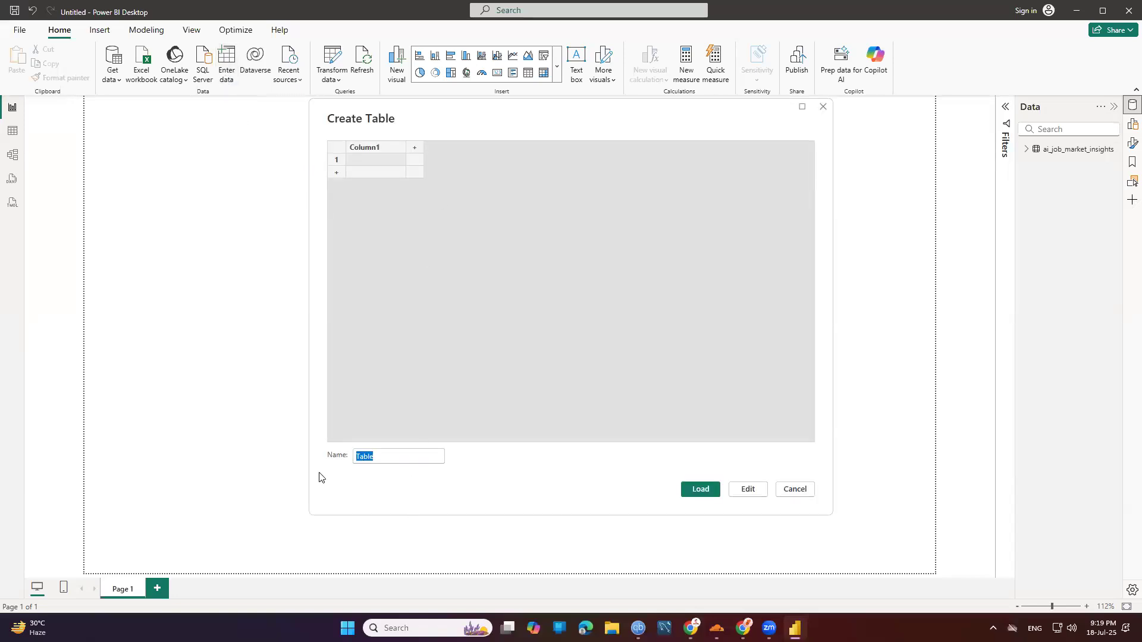
pyautogui.press('BackSpace')
pyautogui.write('_measures')
pyautogui.moveTo(361, 461); pyautogui.dragTo(356, 461)
pyautogui.click(702, 489)
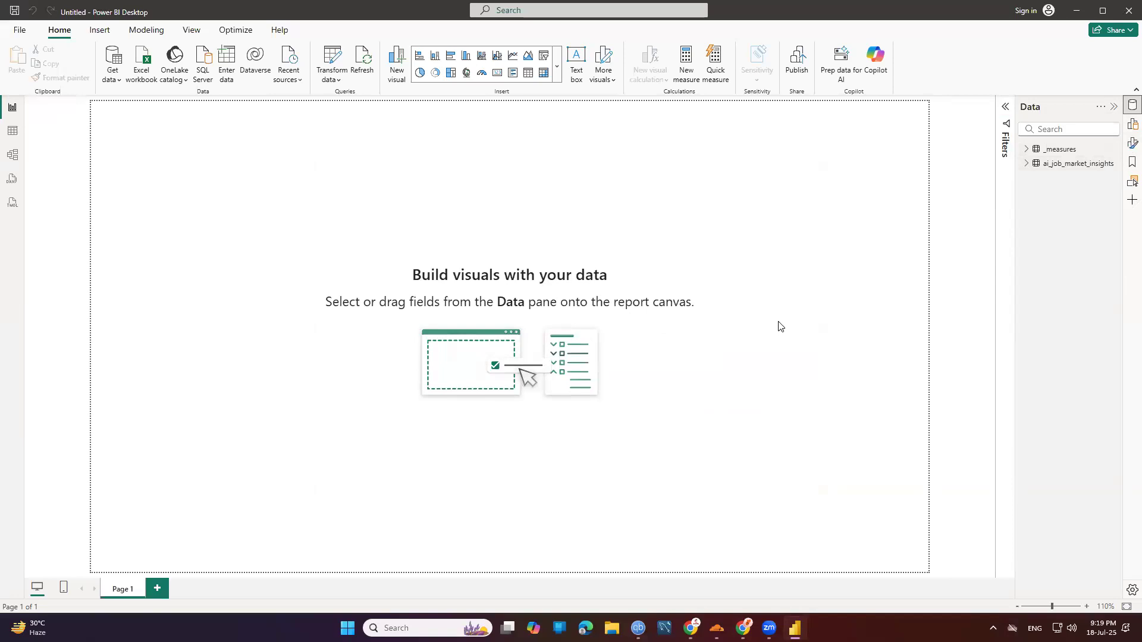
# Set the page's canvas background to a light indigo and lower its transparency to about 56%.
pyautogui.click(1132, 143)
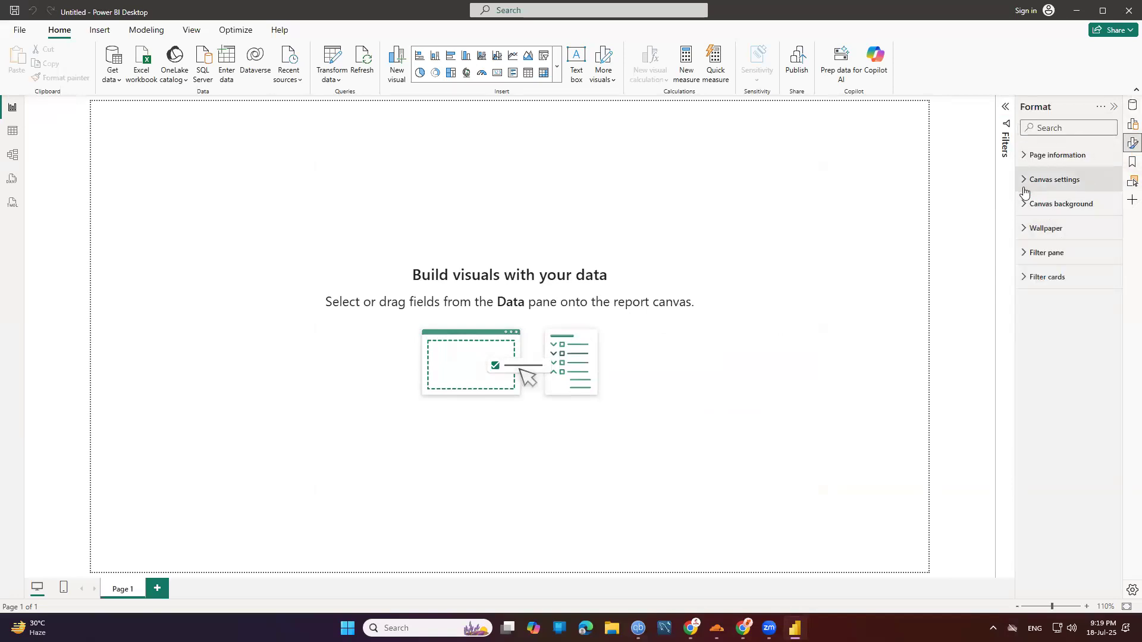
pyautogui.click(1043, 204)
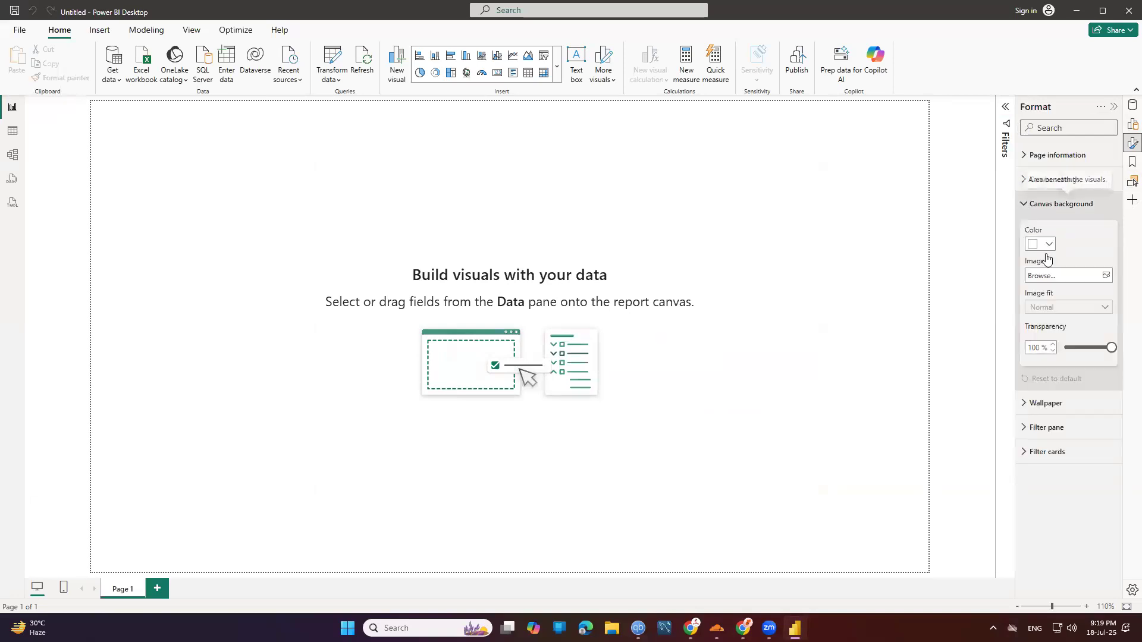
pyautogui.click(1042, 245)
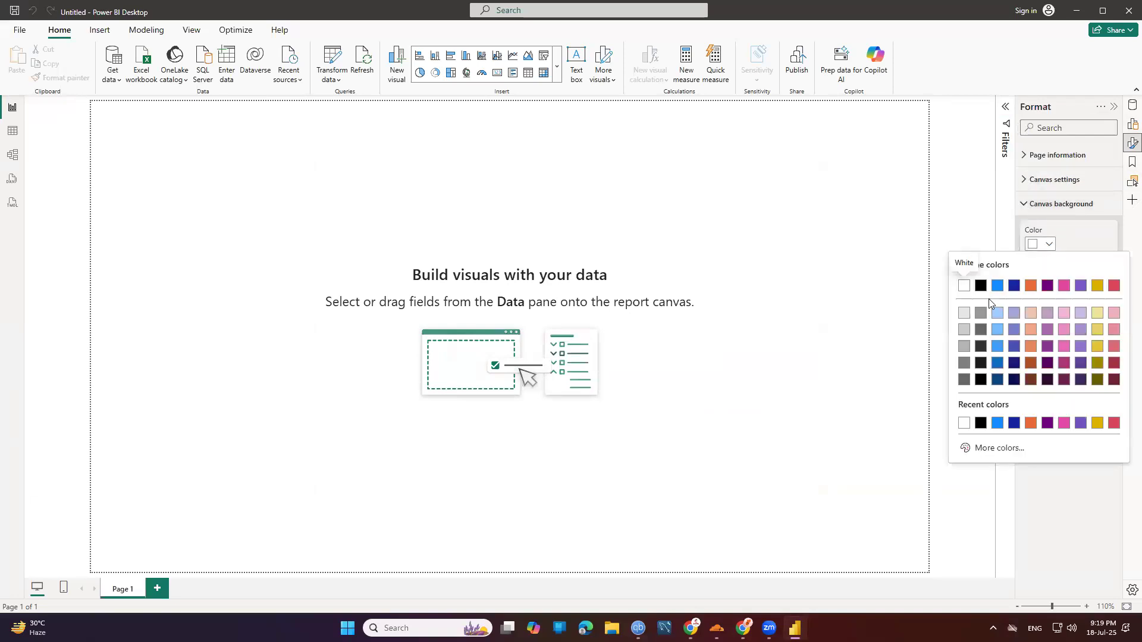
pyautogui.click(1014, 313)
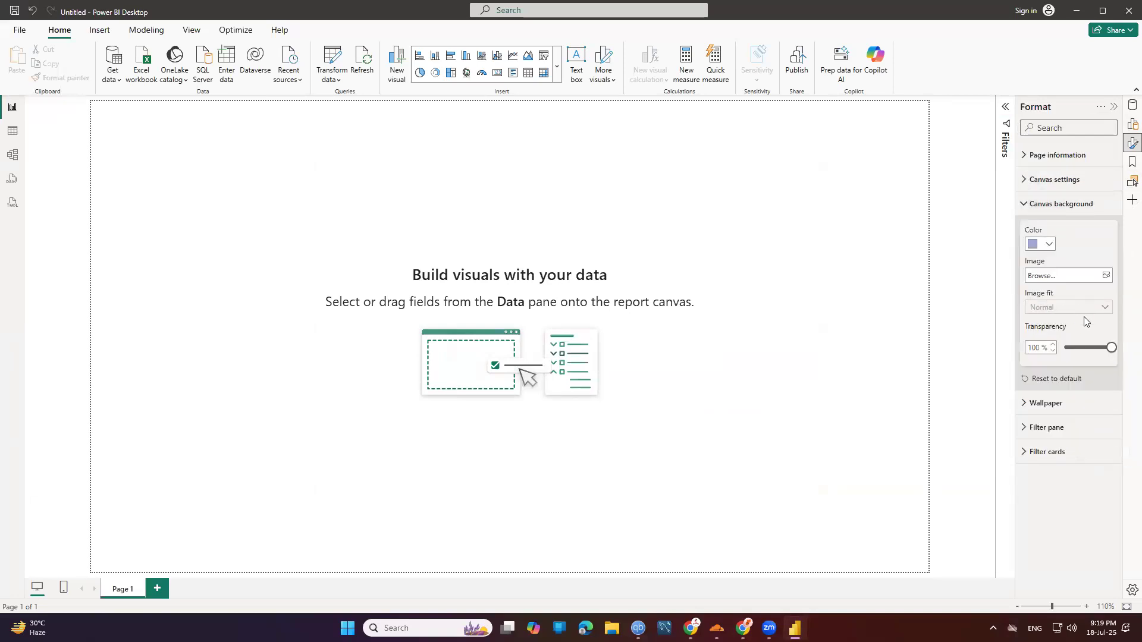
pyautogui.moveTo(1109, 351)
pyautogui.mouseDown()
pyautogui.moveTo(1083, 355)
pyautogui.moveTo(1092, 352)
pyautogui.mouseUp()
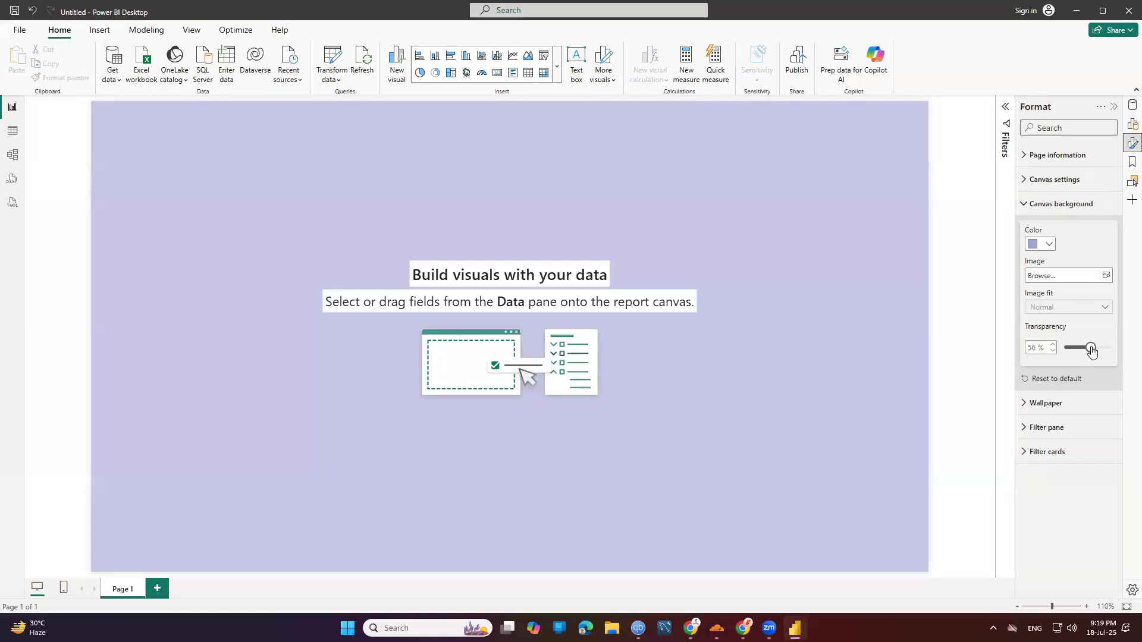
# Change the canvas background color to light orange and set its transparency to 63%.
pyautogui.click(1048, 245)
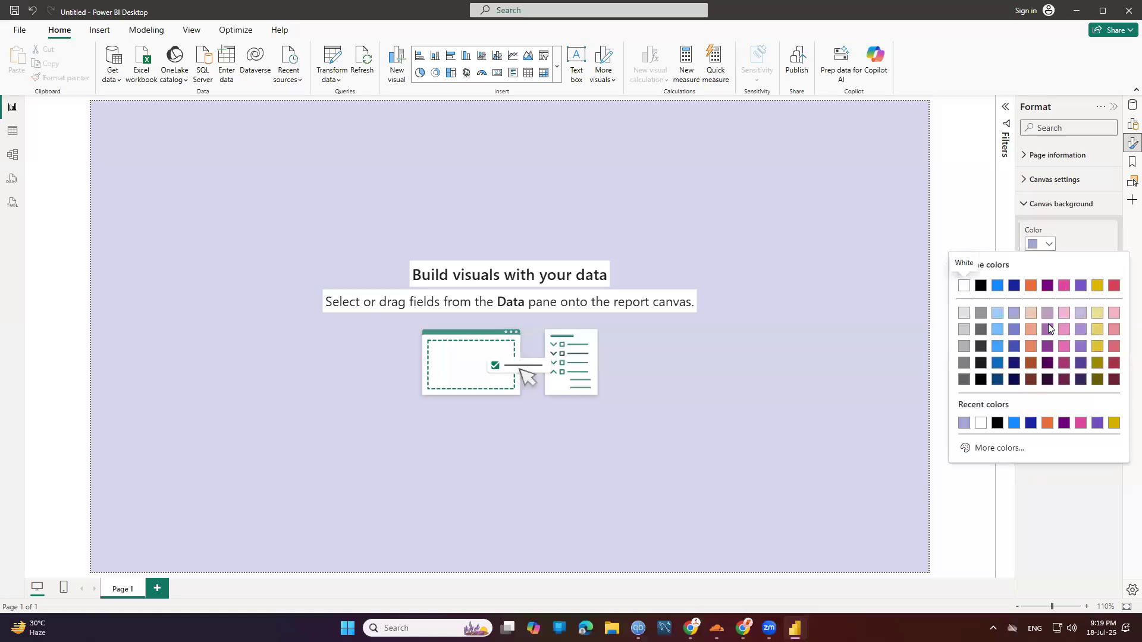
pyautogui.click(1030, 313)
pyautogui.moveTo(1088, 356); pyautogui.dragTo(1094, 351)
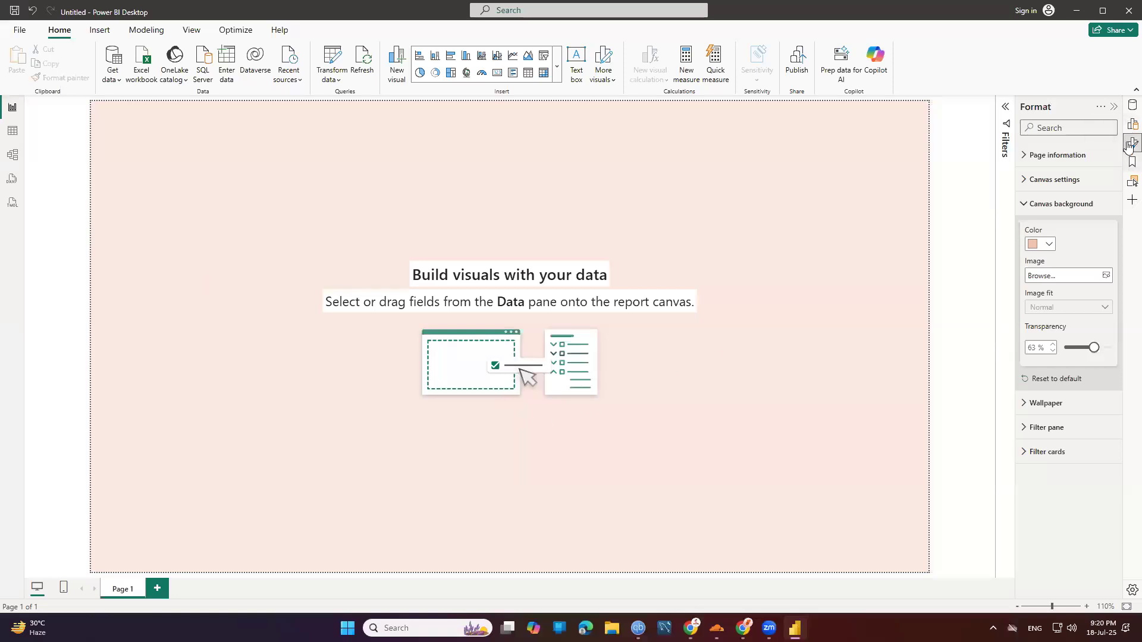
pyautogui.click(1132, 105)
pyautogui.click(1046, 153)
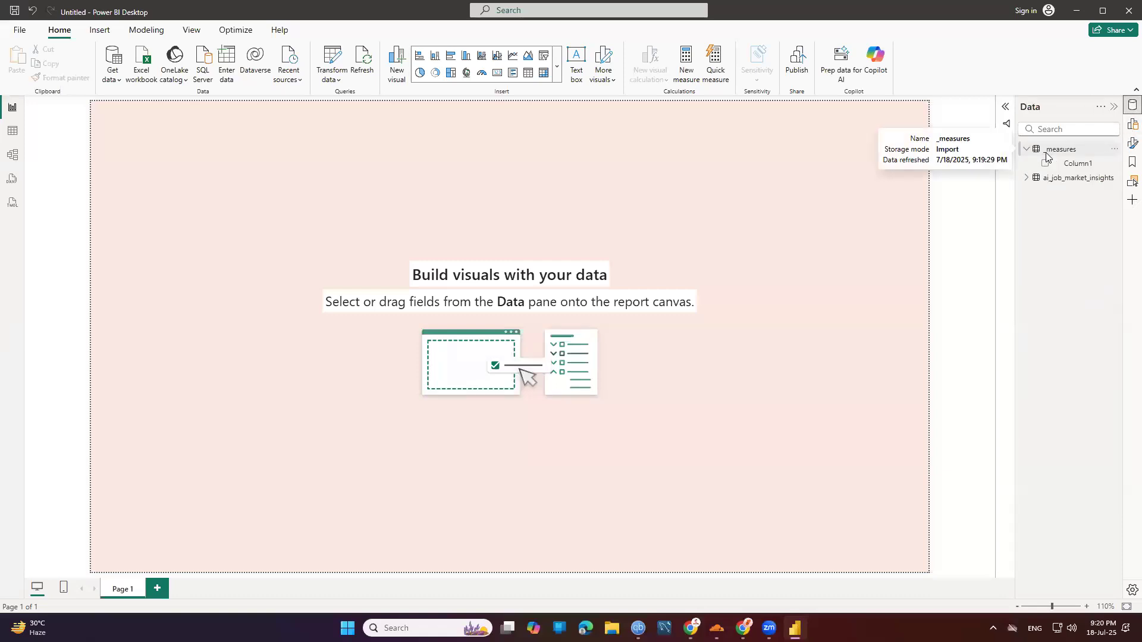
pyautogui.rightClick(1046, 156)
pyautogui.click(1005, 181)
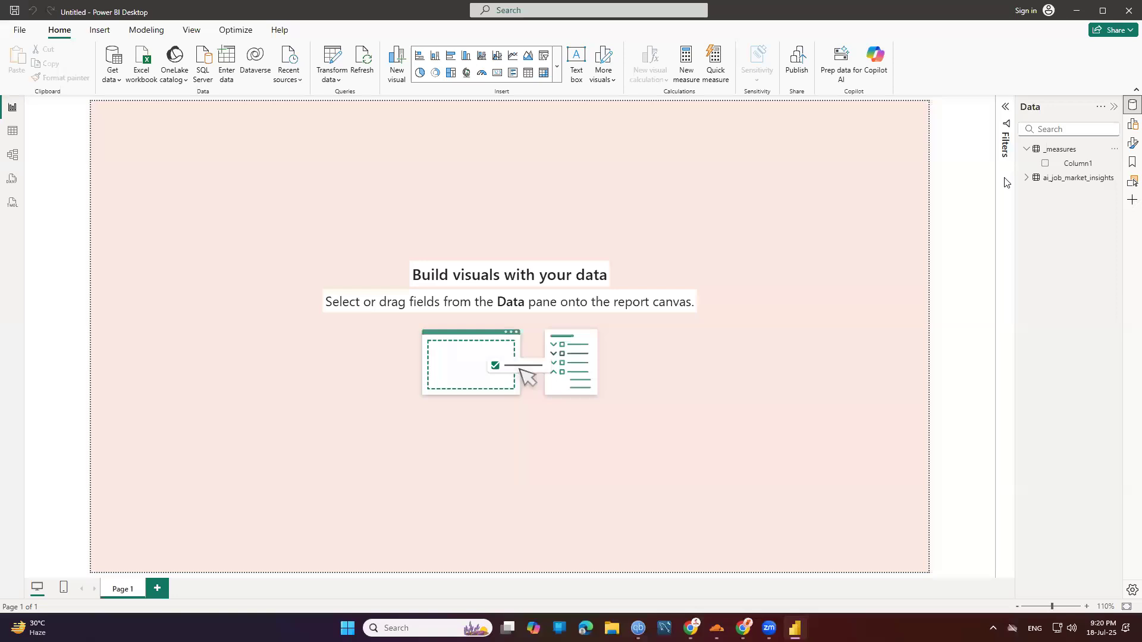
pyautogui.doubleClick(103, 106)
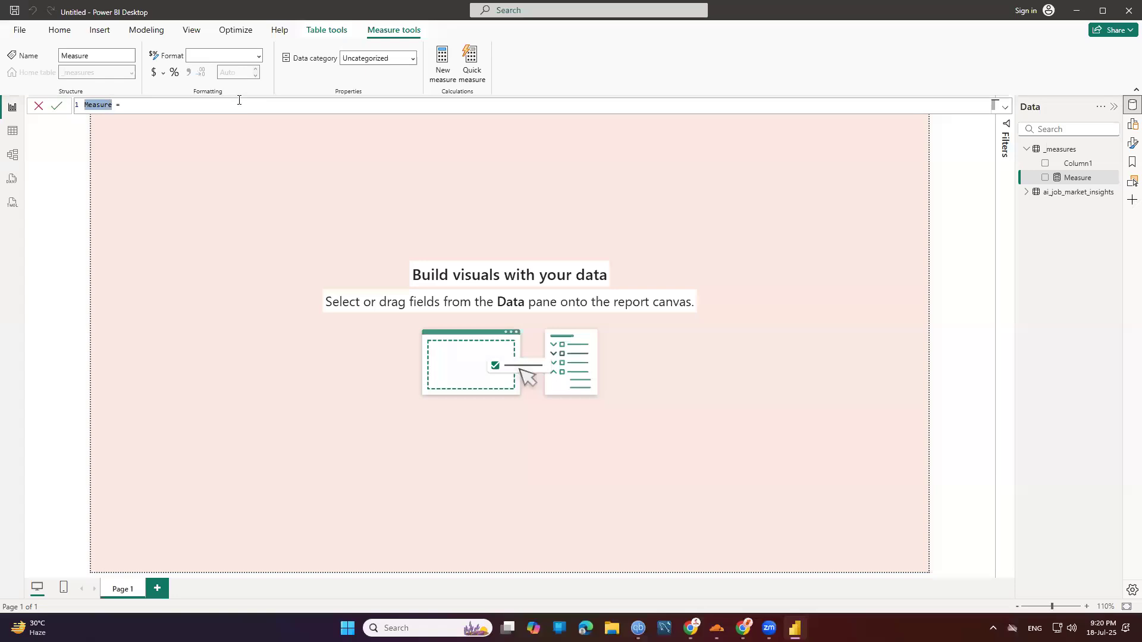
pyautogui.click(13, 132)
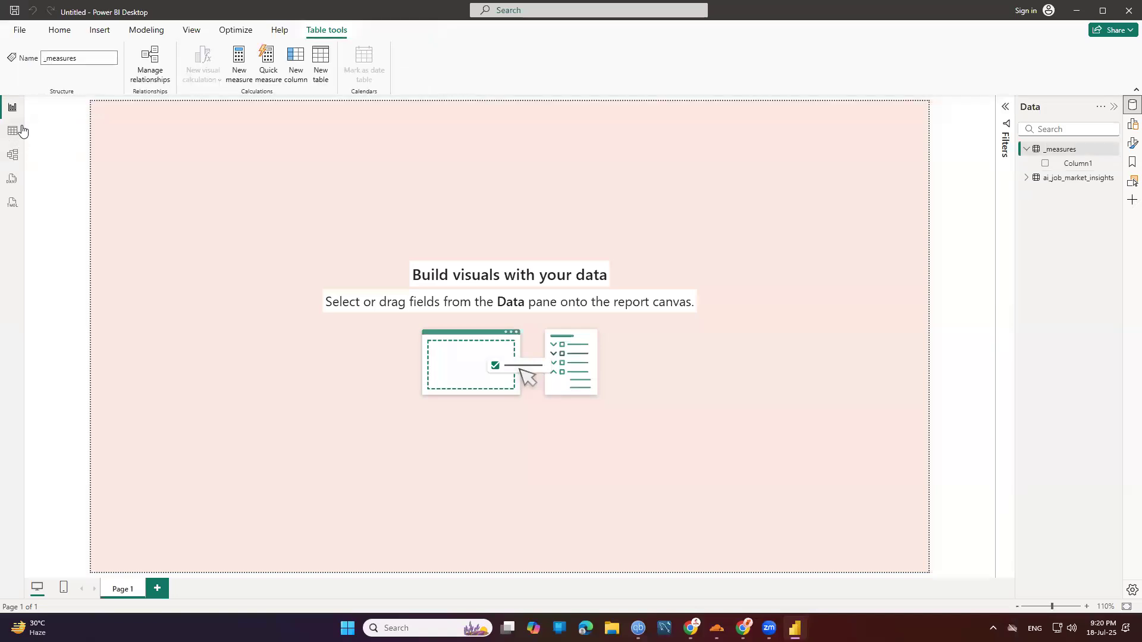
# Examine the rows of the ai_job_market_insights table in table view, and return to the report page.
pyautogui.click(1132, 105)
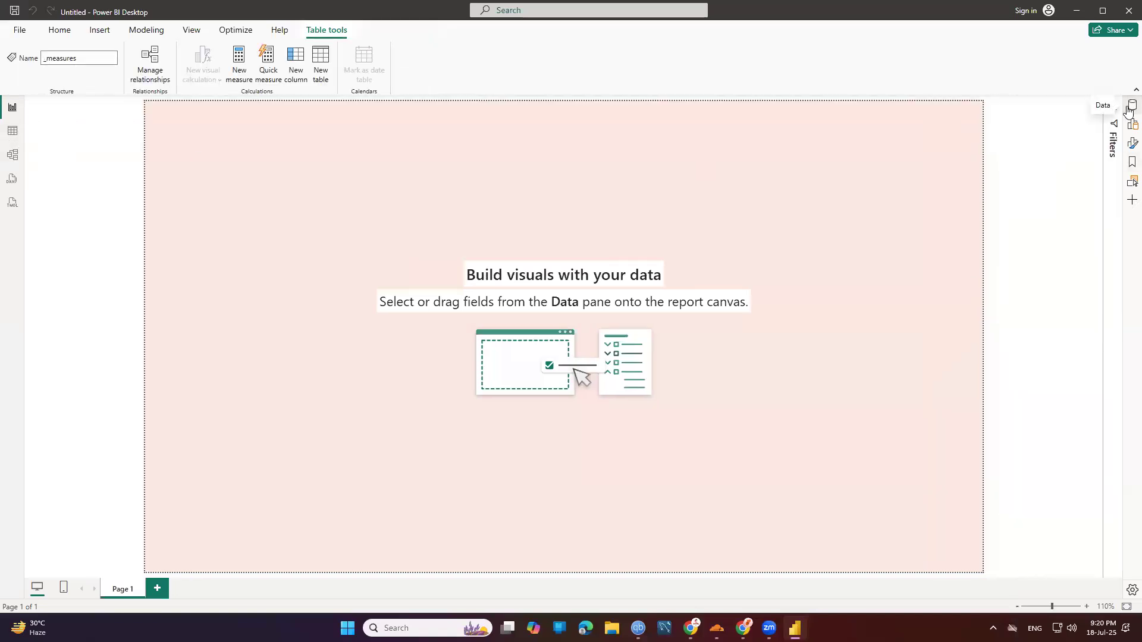
pyautogui.click(1132, 105)
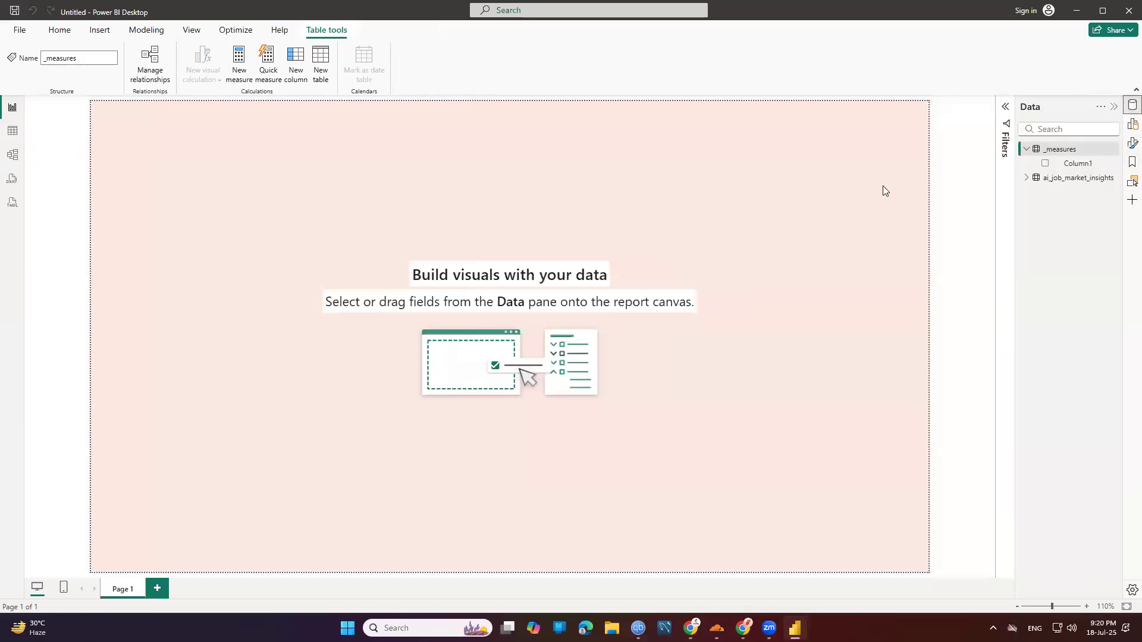
pyautogui.click(1131, 105)
pyautogui.click(13, 131)
pyautogui.click(1069, 179)
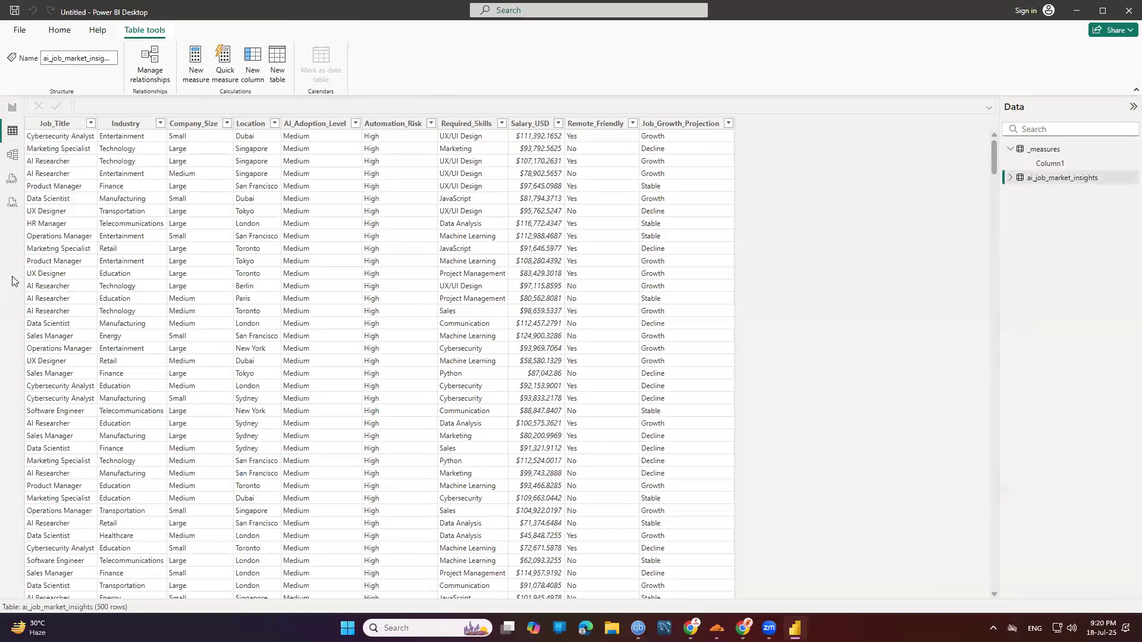
pyautogui.click(8, 108)
# Create the measure Totla Job For Analysis = COUNTROWS(ai_job_market_insights) in the _measures table.
pyautogui.click(1131, 105)
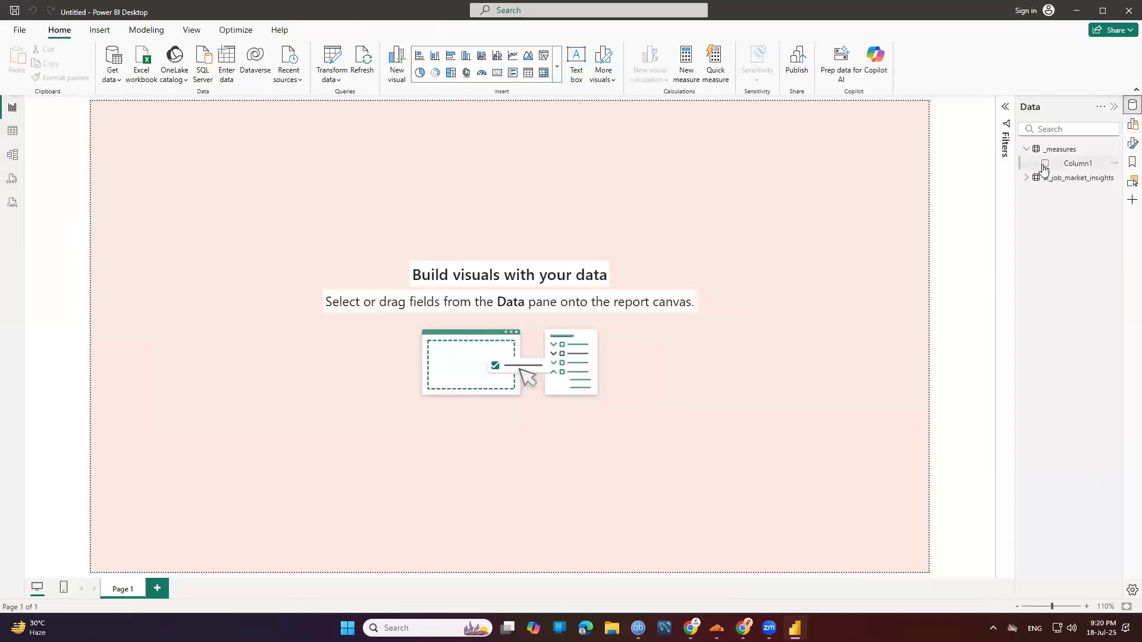
pyautogui.rightClick(1067, 154)
pyautogui.click(1019, 173)
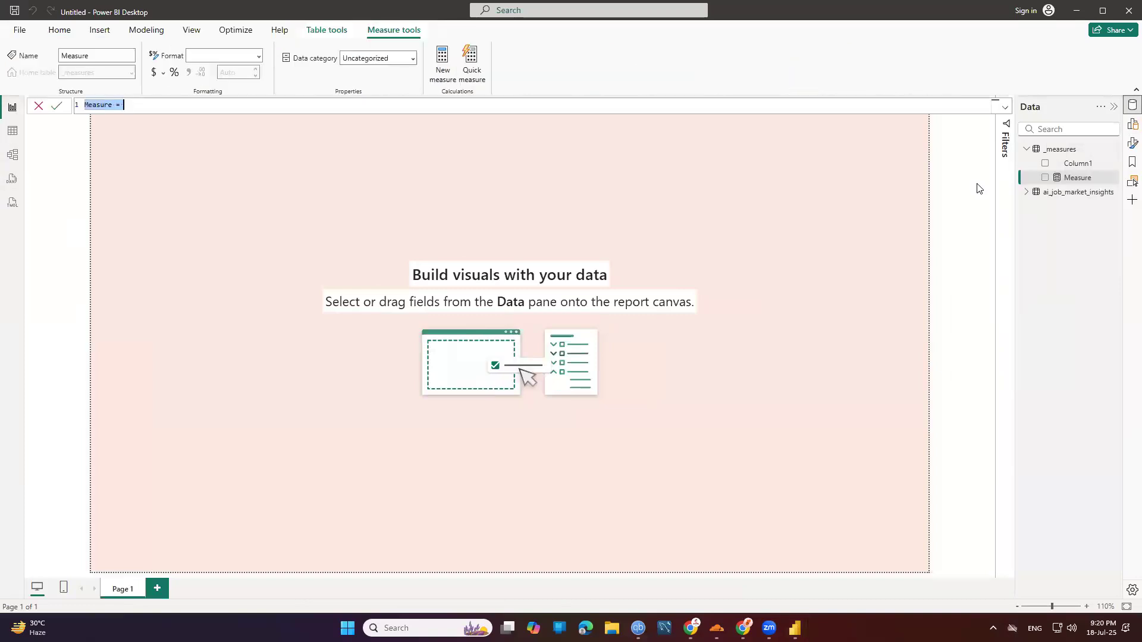
pyautogui.doubleClick(97, 105)
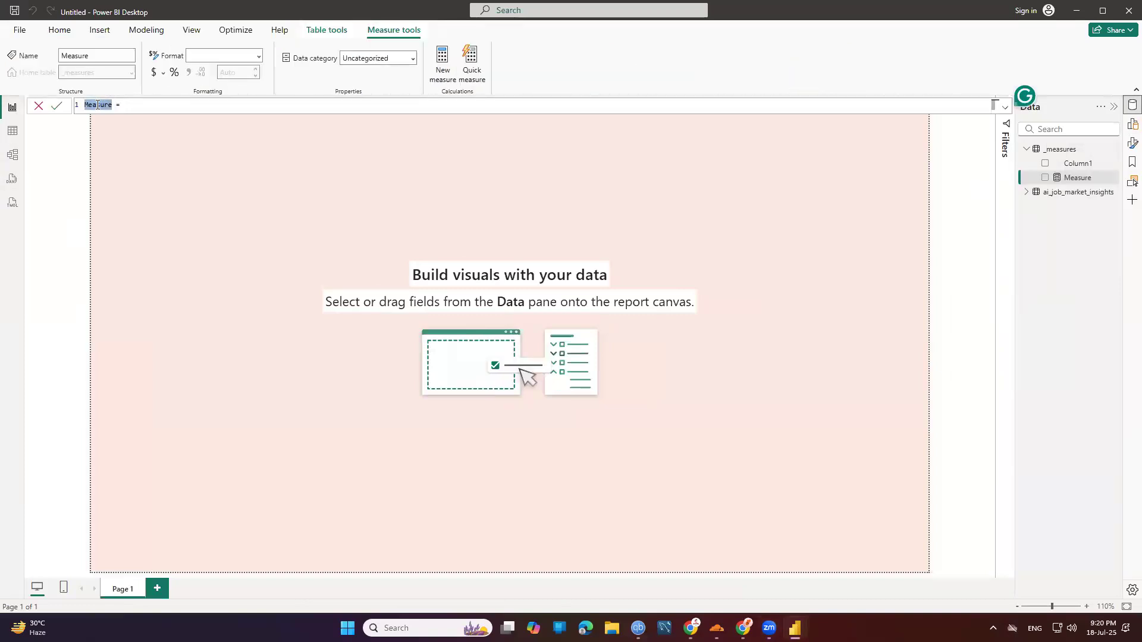
pyautogui.write('Totla Job For Analys')
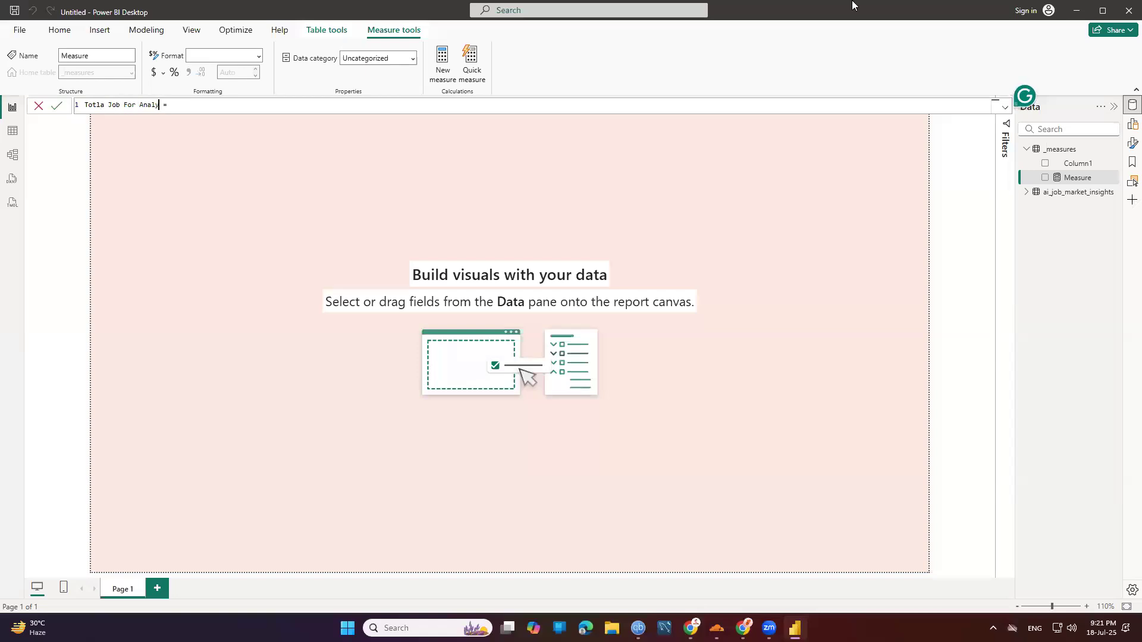
pyautogui.write('is = COUNT')
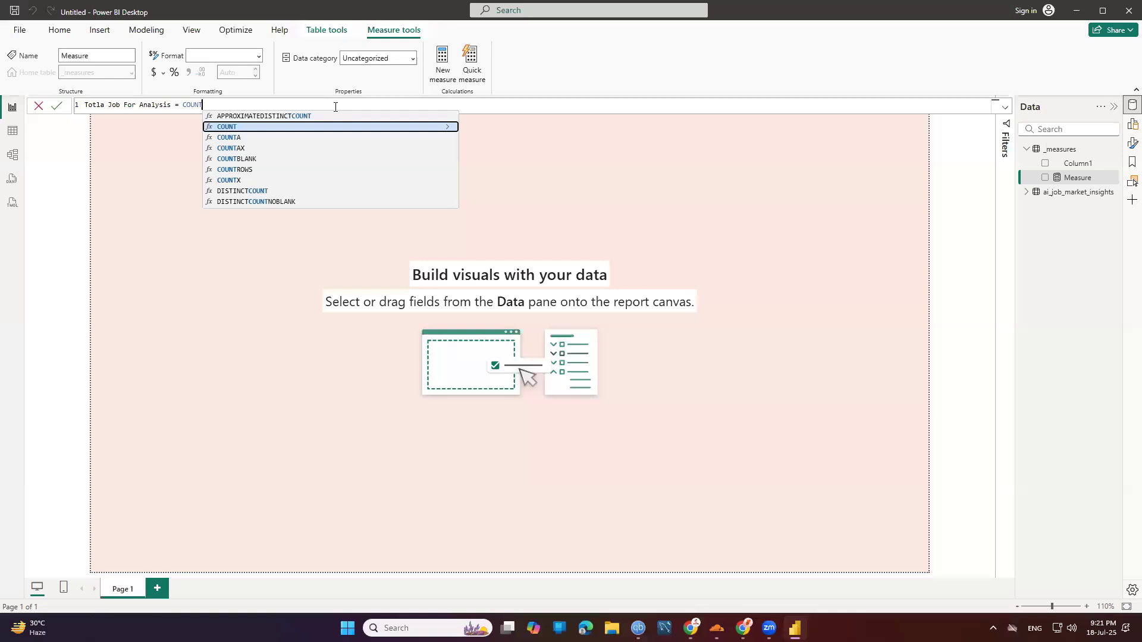
pyautogui.write('R')
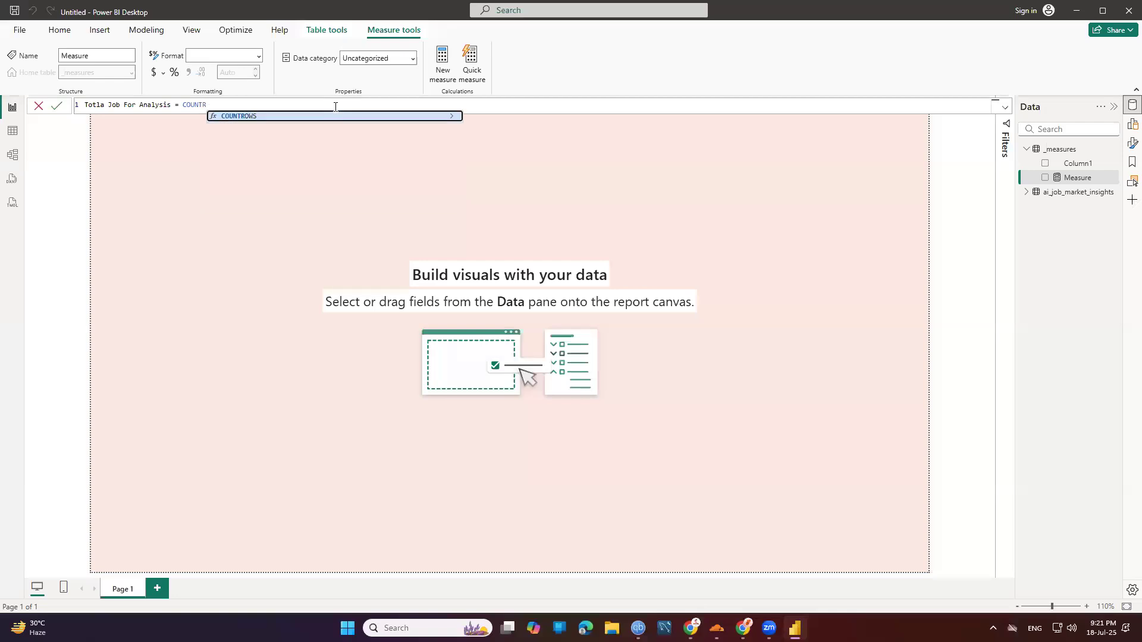
pyautogui.press('Tab')
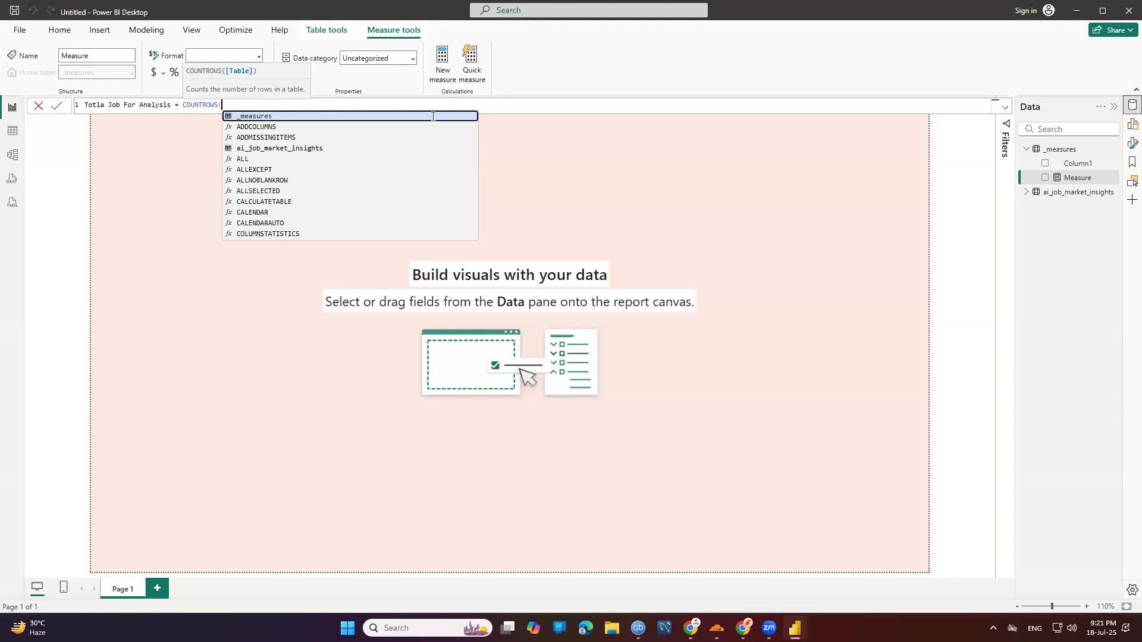
pyautogui.click(290, 149)
pyautogui.write(')')
pyautogui.press('Return')
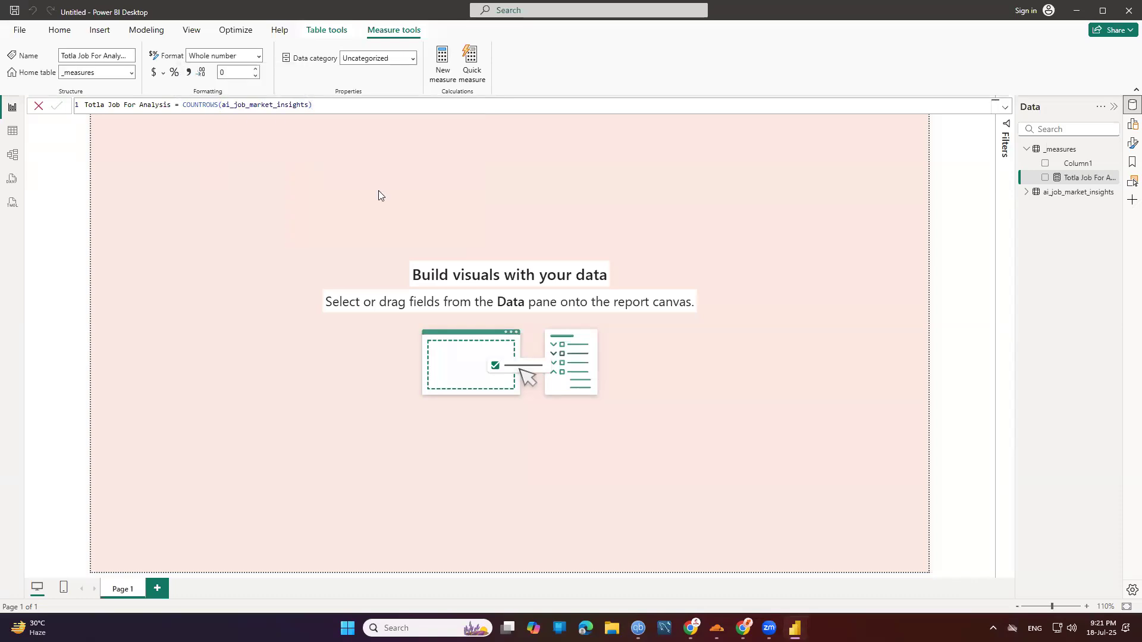
# Place the Totla Job For Analysis measure as a card in the canvas's upper-left area, sized about 223 wide by 132 high.
pyautogui.moveTo(1070, 177); pyautogui.dragTo(255, 186)
pyautogui.moveTo(293, 277); pyautogui.dragTo(310, 189)
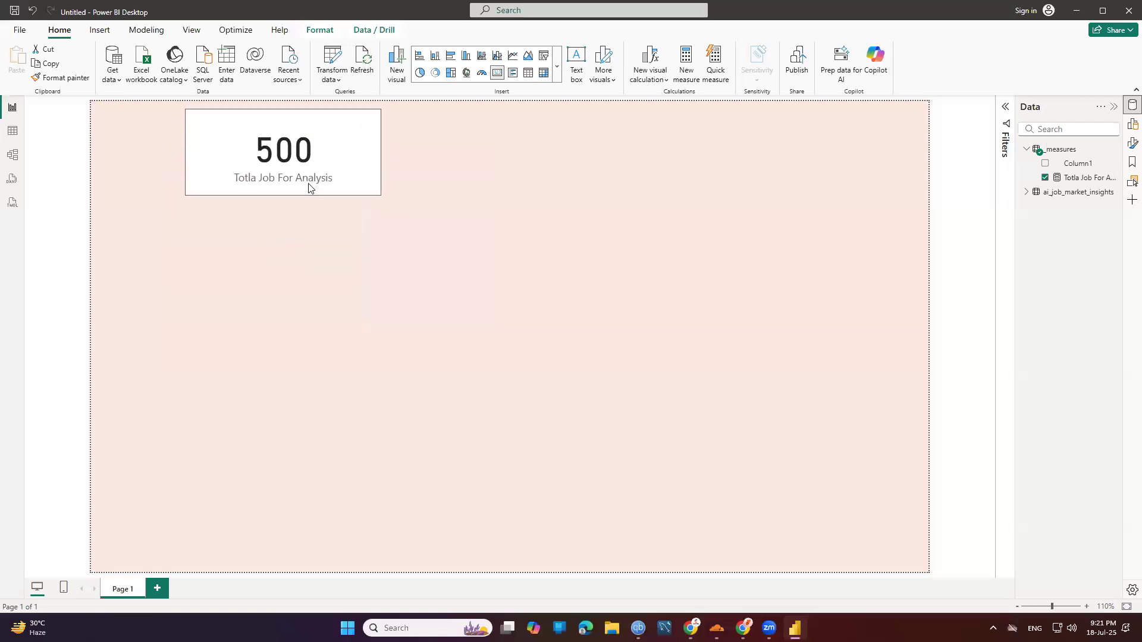
pyautogui.moveTo(377, 160); pyautogui.dragTo(304, 191)
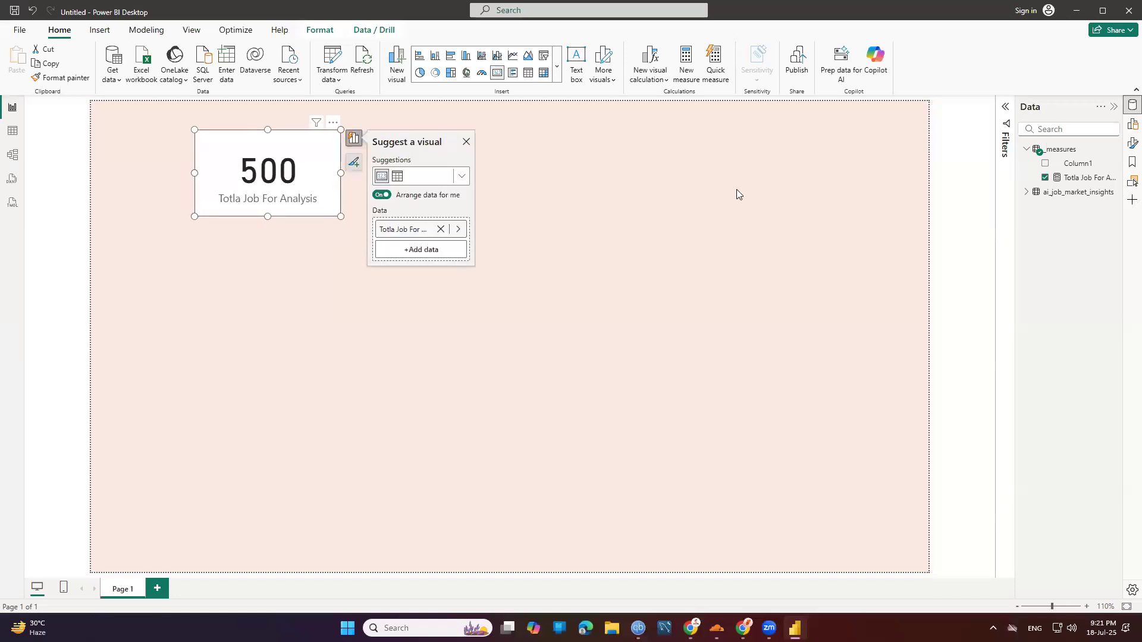
# Turn off the background of the Totla Job For Analysis card in its size and style formatting.
pyautogui.click(1130, 126)
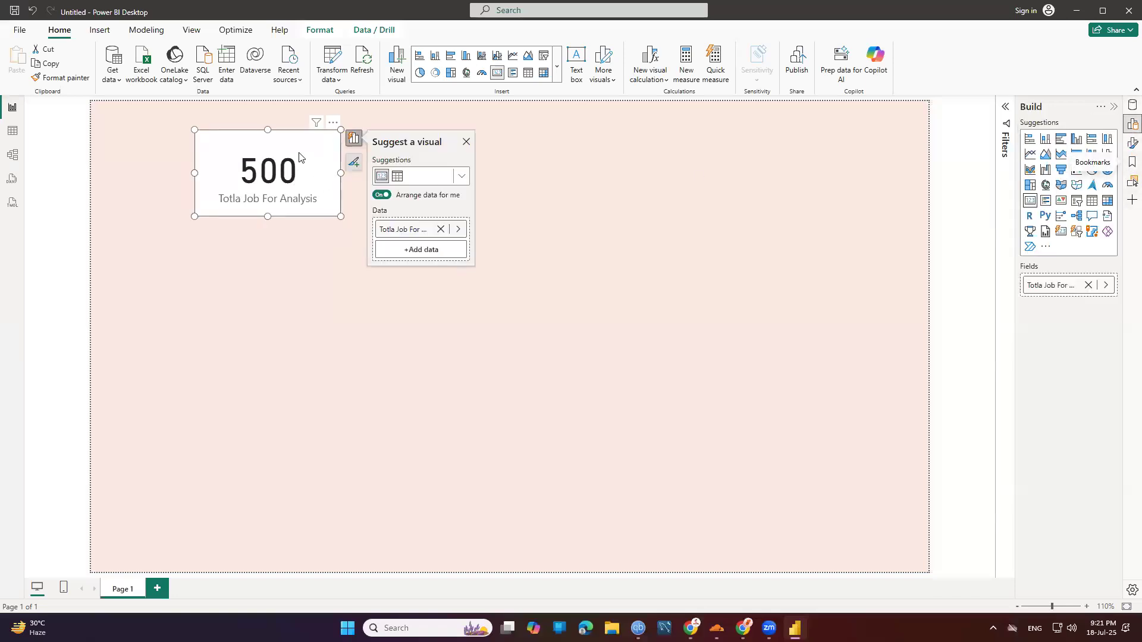
pyautogui.click(1129, 145)
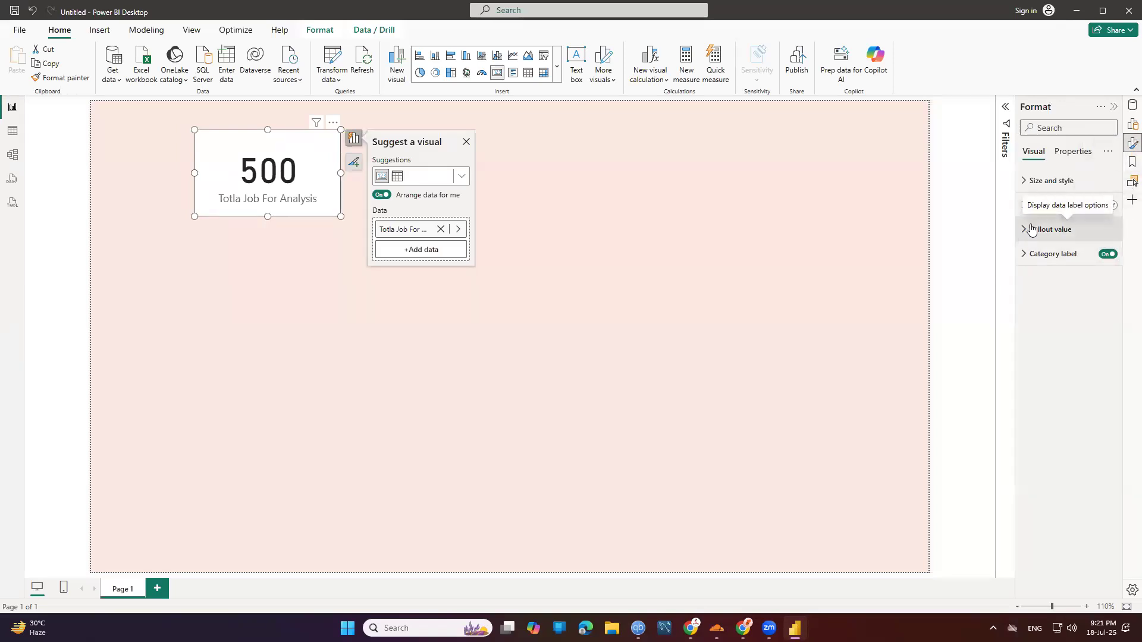
pyautogui.click(1025, 181)
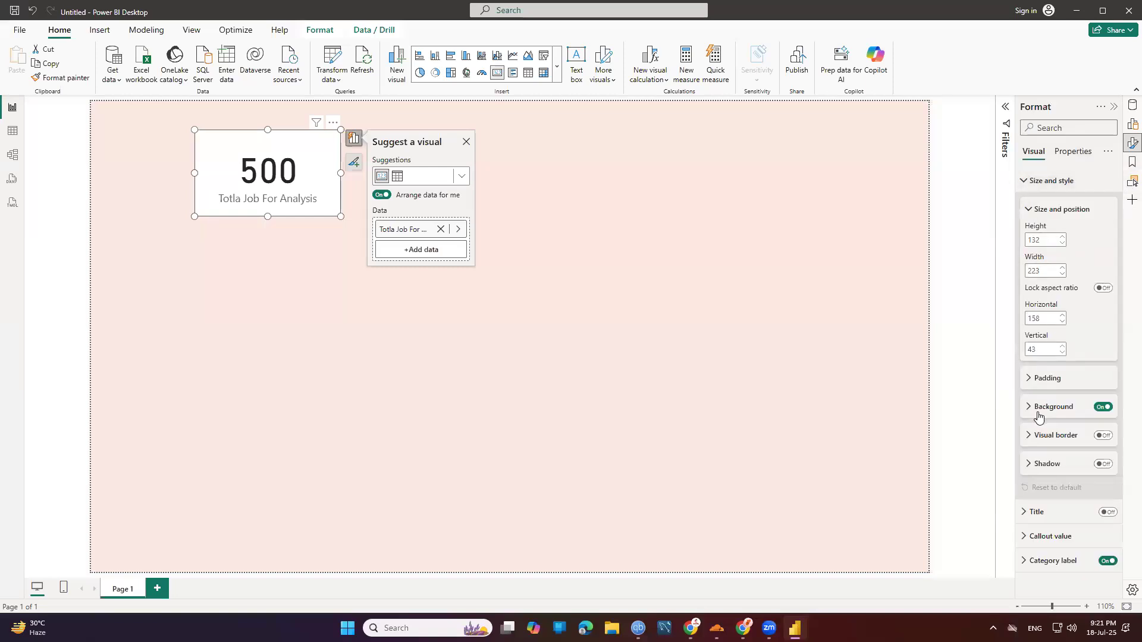
pyautogui.click(1100, 408)
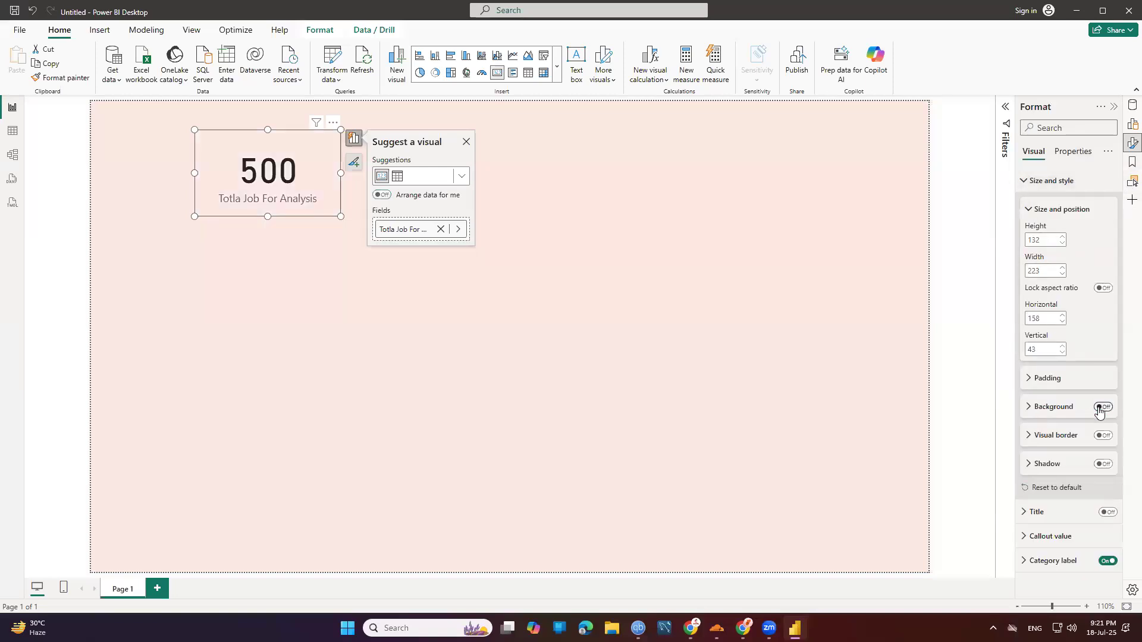
# Turn on the shadow of the Totla Job For Analysis card.
pyautogui.click(356, 324)
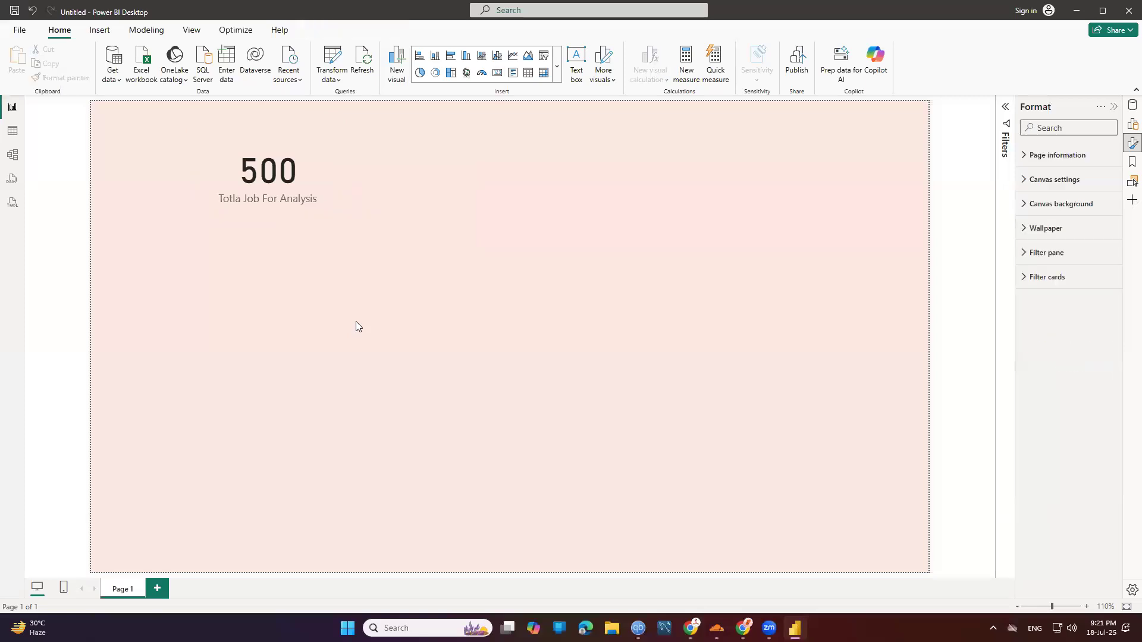
pyautogui.click(315, 201)
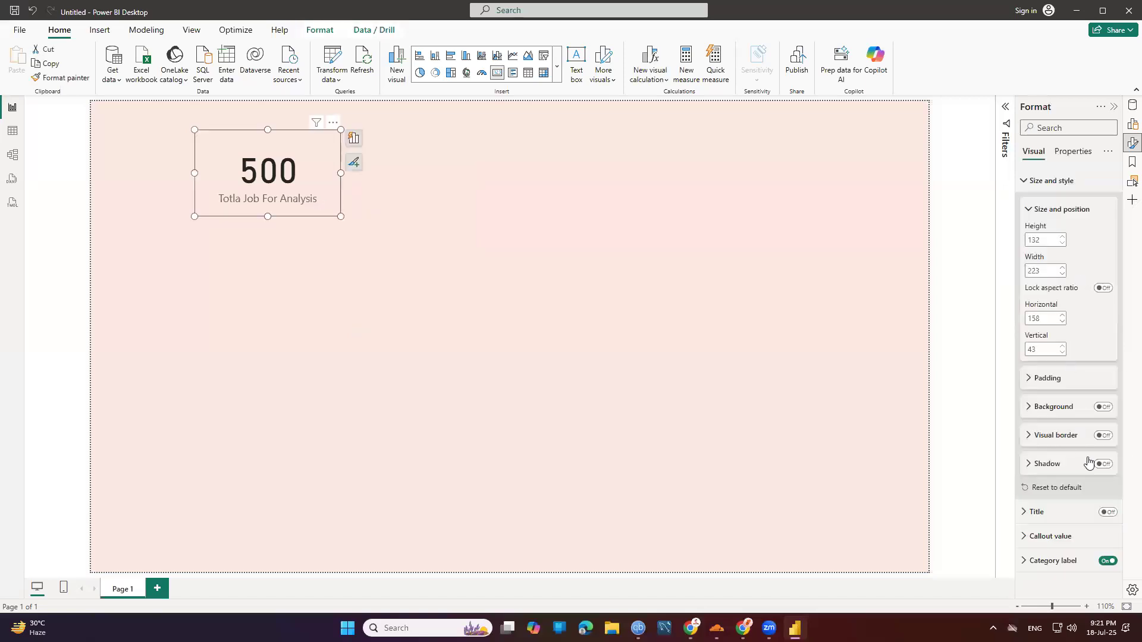
pyautogui.click(1101, 469)
pyautogui.click(438, 423)
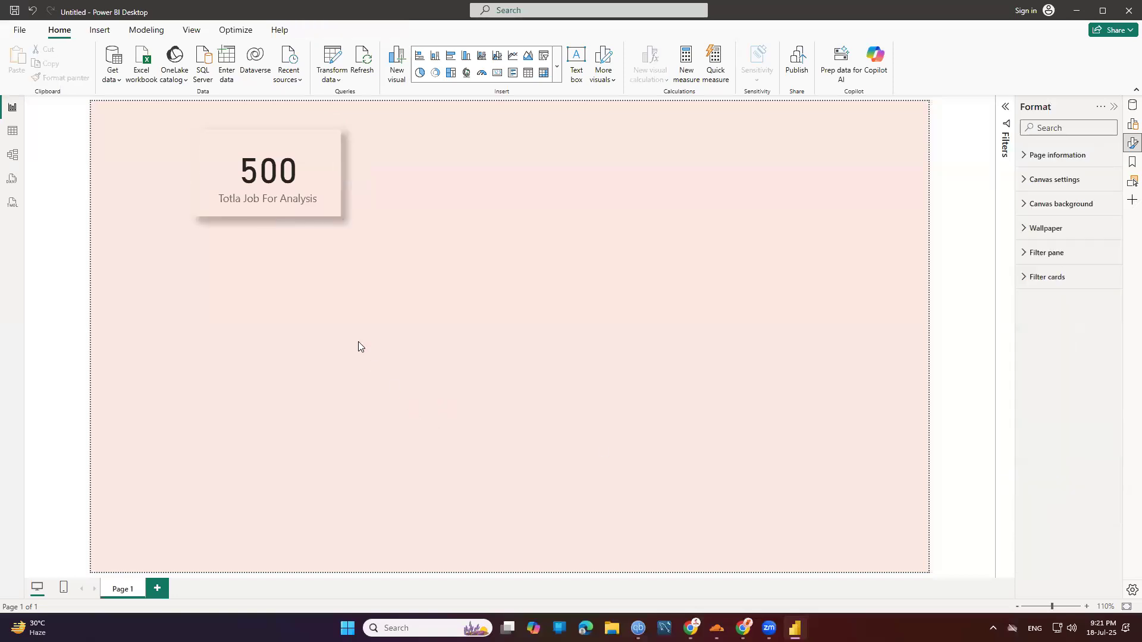
# Correct the measure's name in its formula to Total Job For Analysis.
pyautogui.click(286, 178)
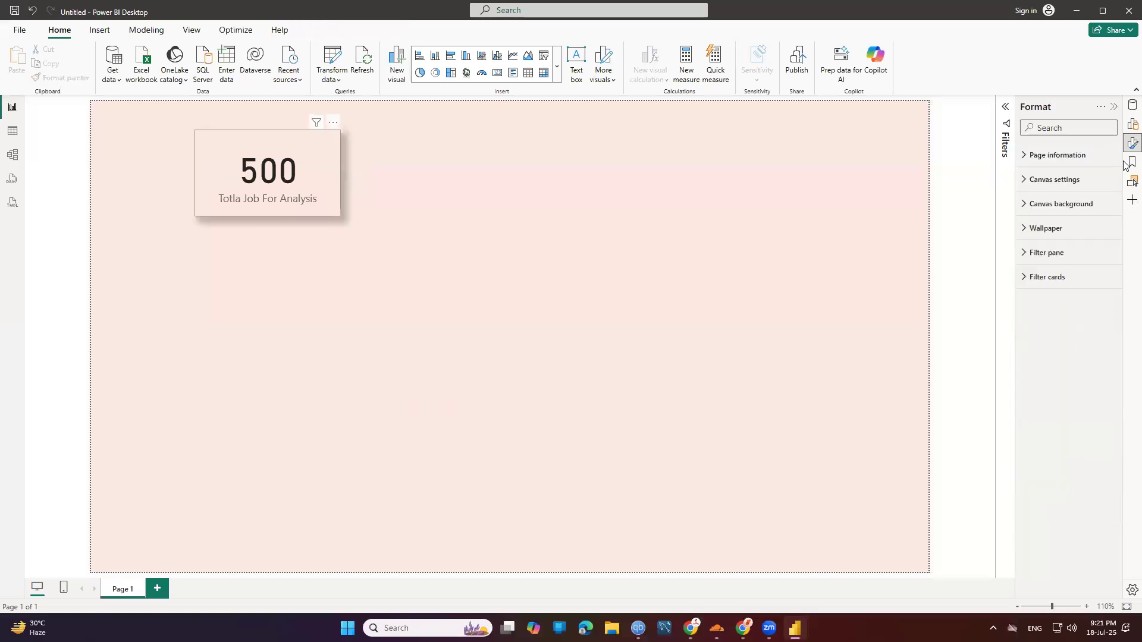
pyautogui.click(1131, 107)
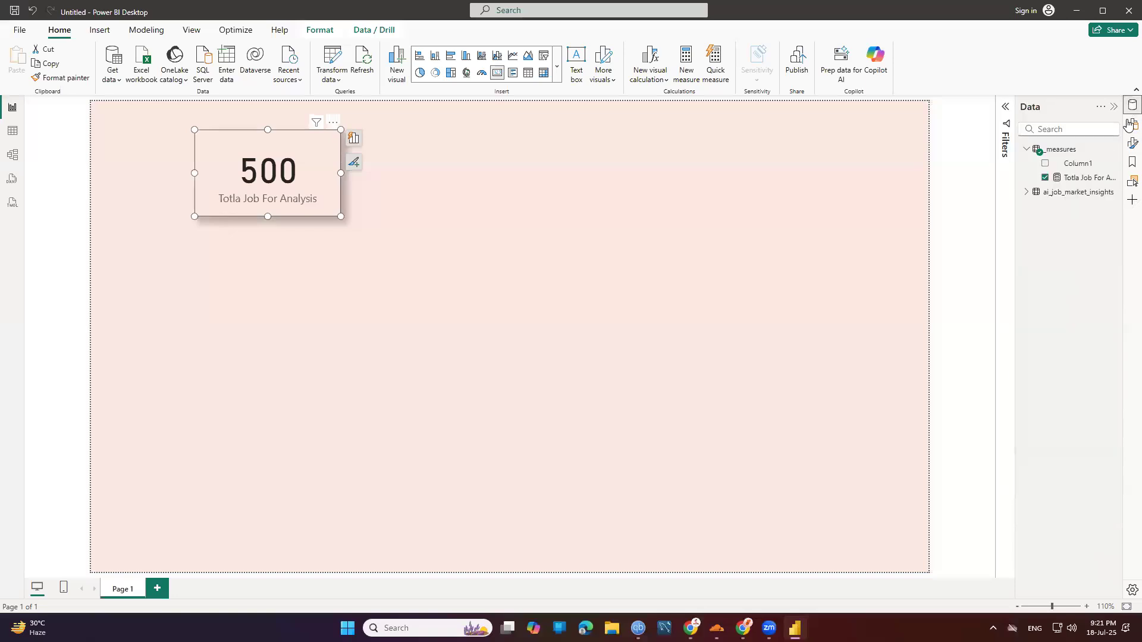
pyautogui.click(1065, 182)
pyautogui.doubleClick(104, 103)
pyautogui.write('TotAL')
pyautogui.press('BackSpace')
pyautogui.press('BackSpace')
pyautogui.write('al')
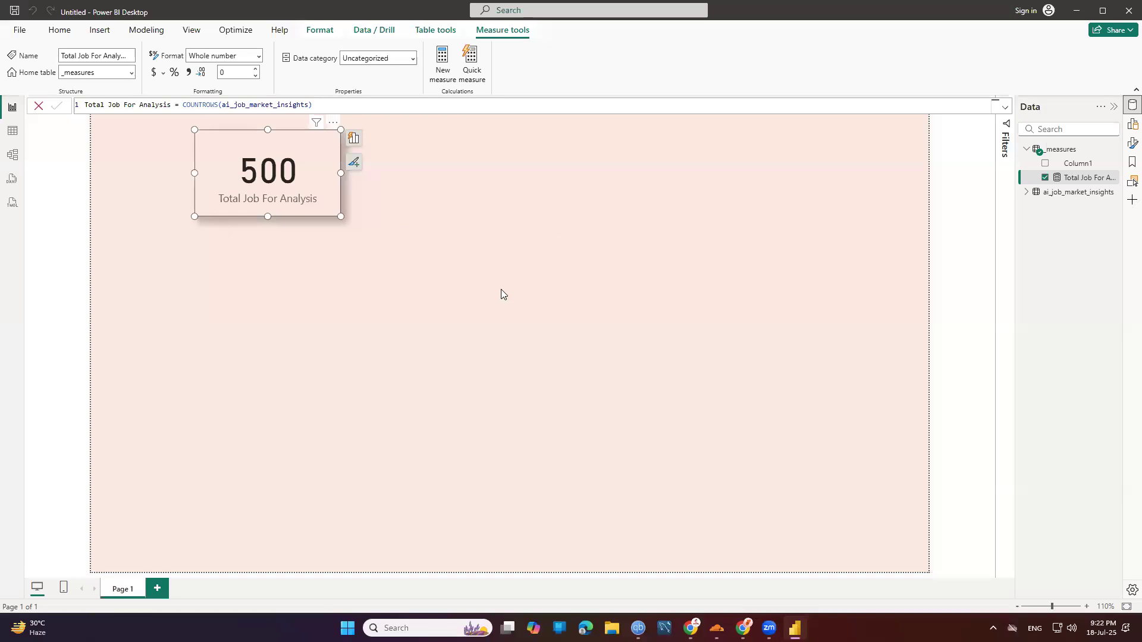
pyautogui.click(410, 231)
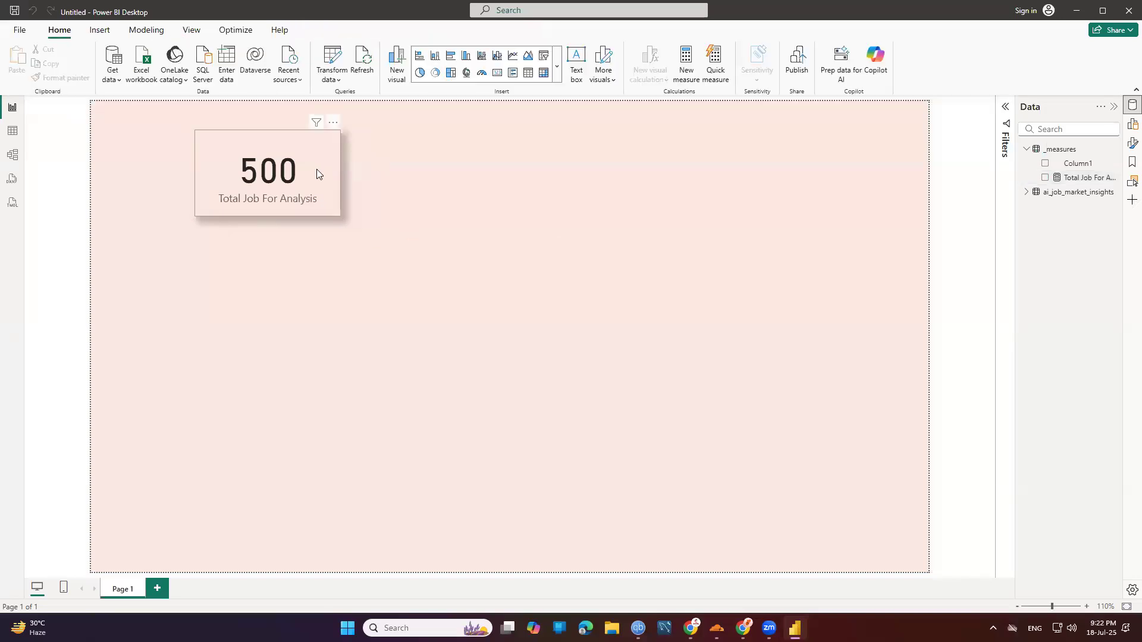
# Move the Total Job For Analysis card slightly closer to the canvas centre and rename its measure to Total Job Count.
pyautogui.moveTo(295, 197); pyautogui.dragTo(318, 192)
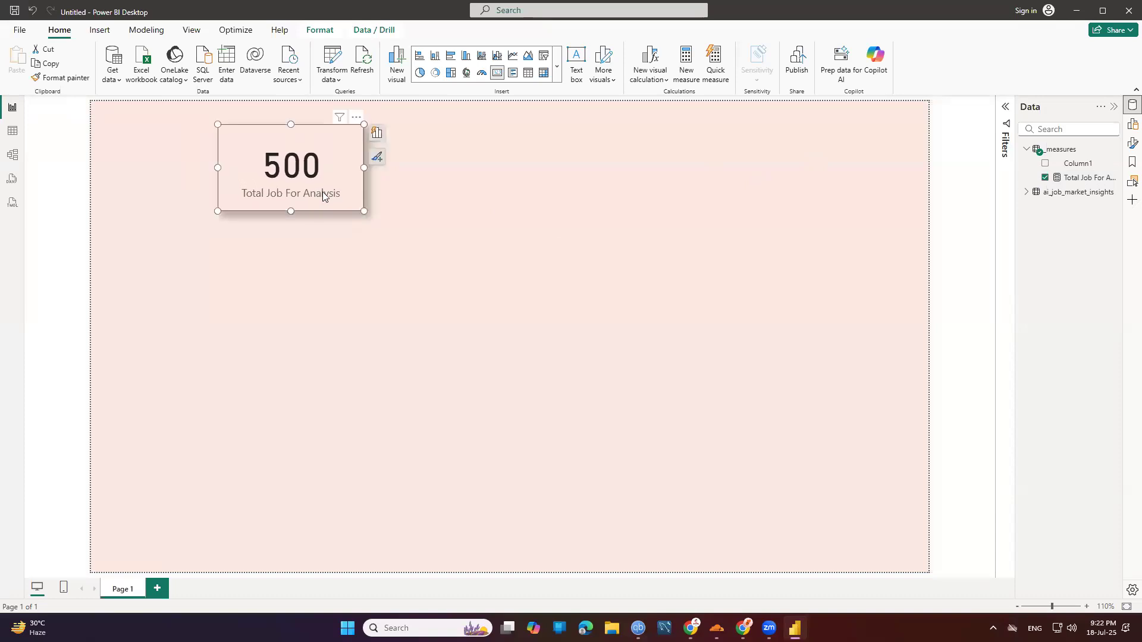
pyautogui.click(377, 133)
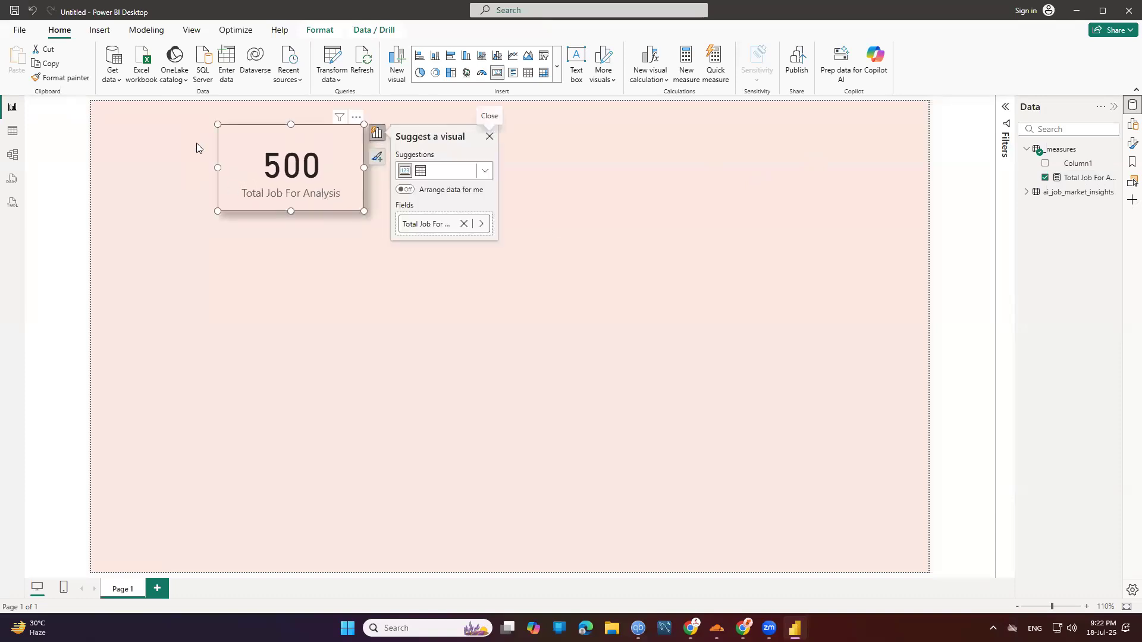
pyautogui.click(438, 225)
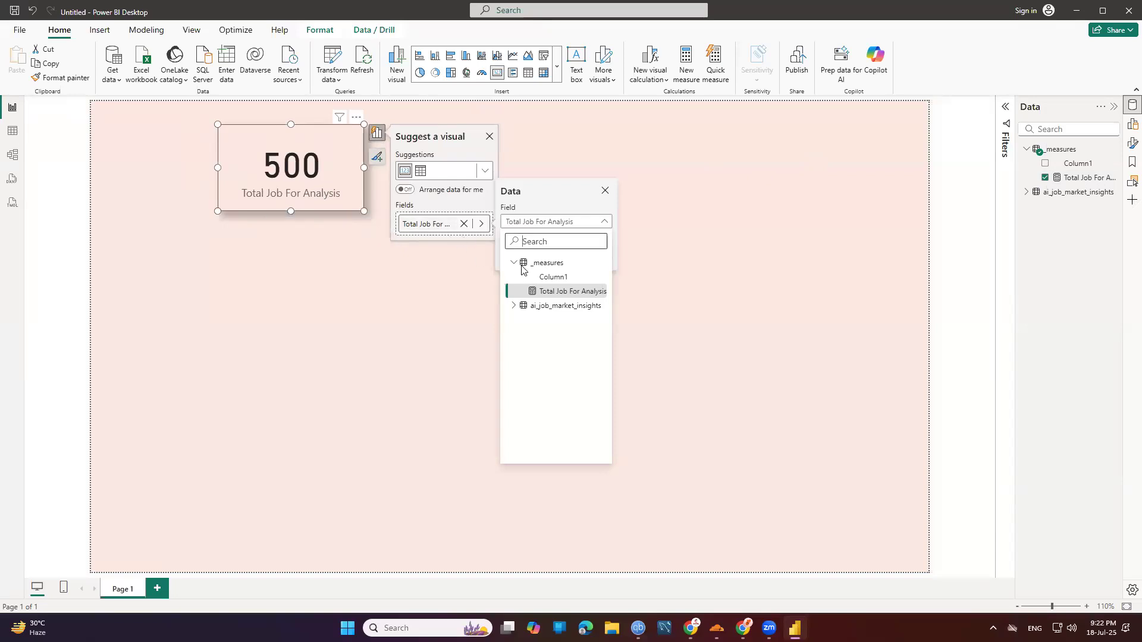
pyautogui.click(1087, 177)
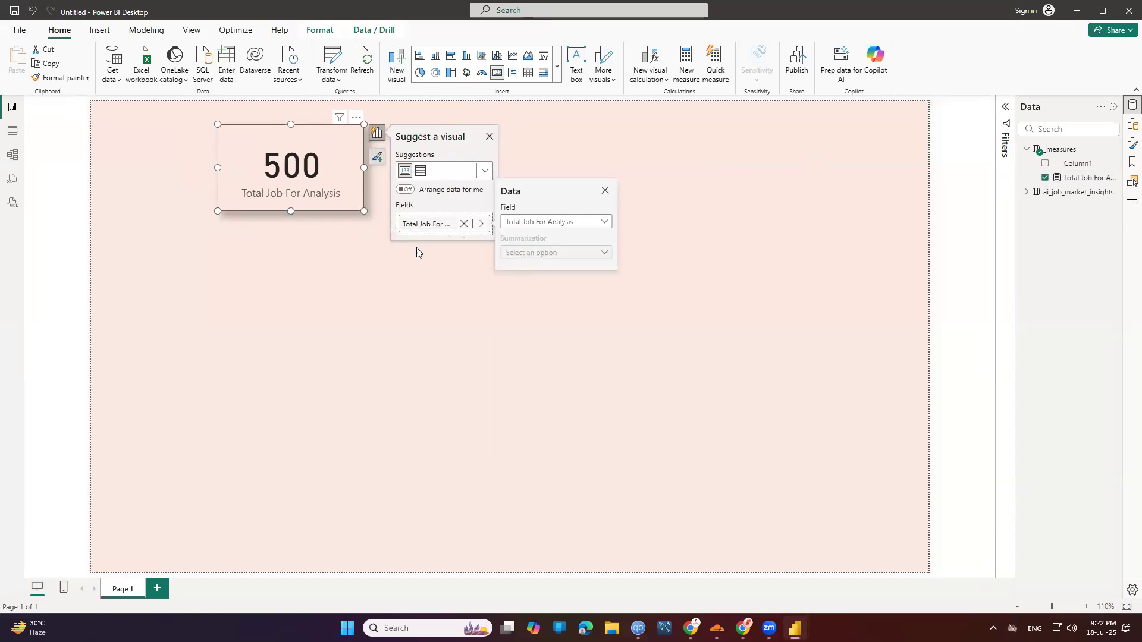
pyautogui.click(172, 106)
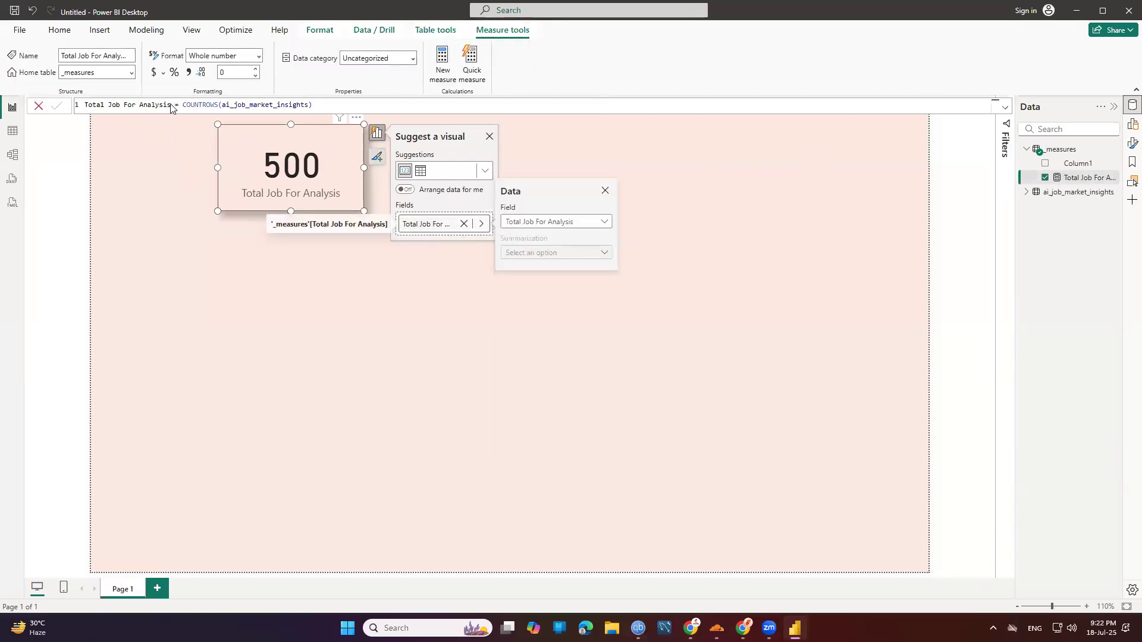
pyautogui.moveTo(172, 106); pyautogui.dragTo(119, 104)
pyautogui.write('Cou')
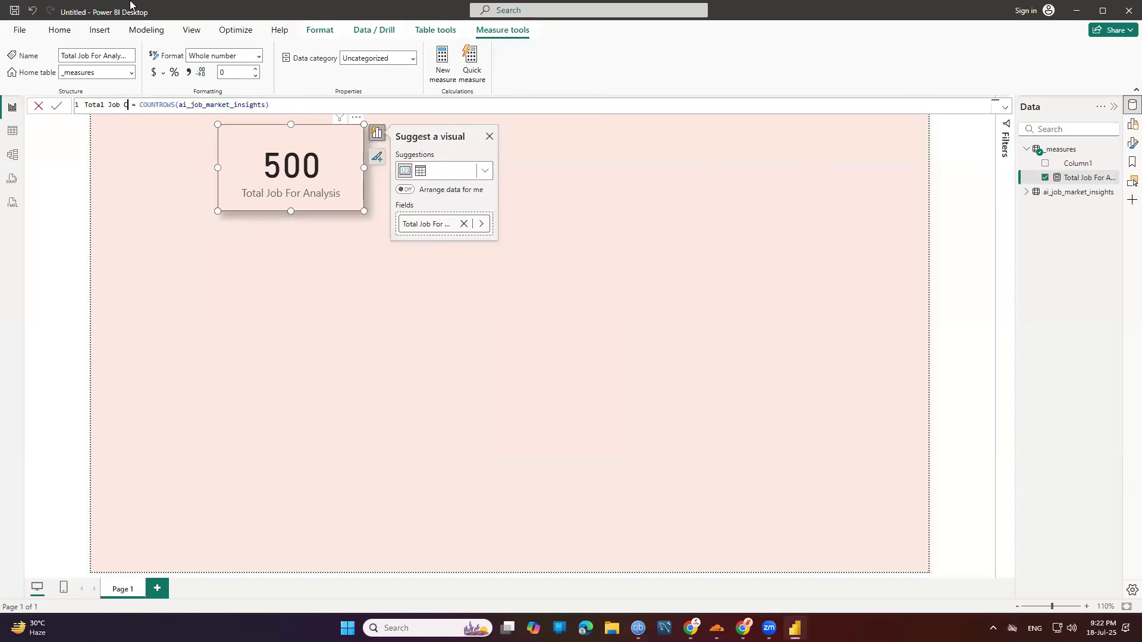
pyautogui.write('nt')
pyautogui.press('Return')
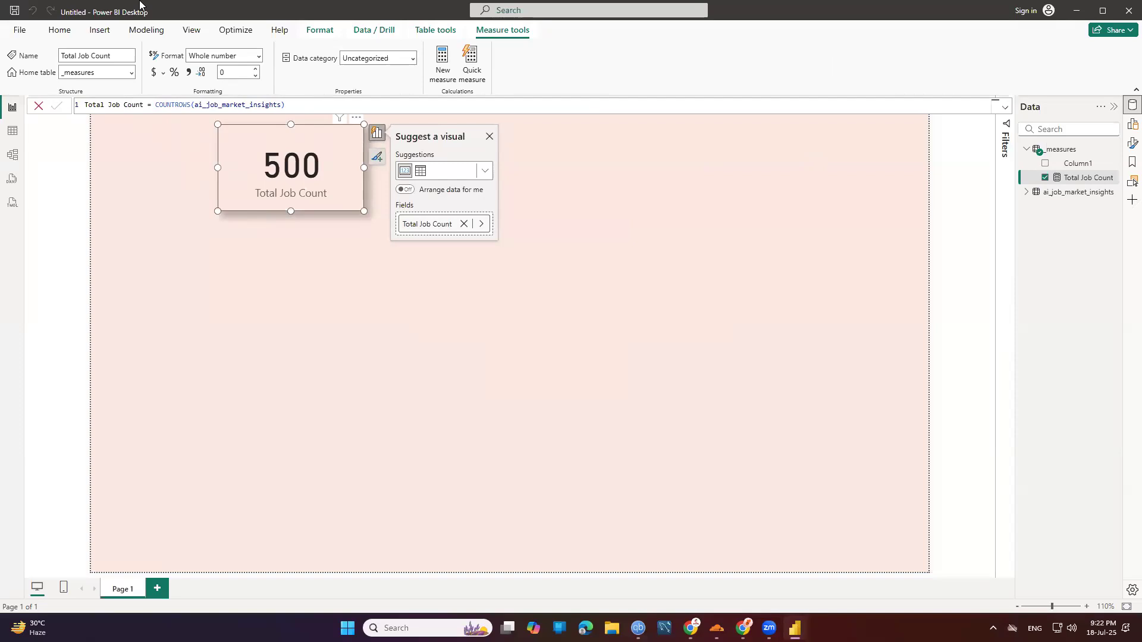
pyautogui.click(54, 173)
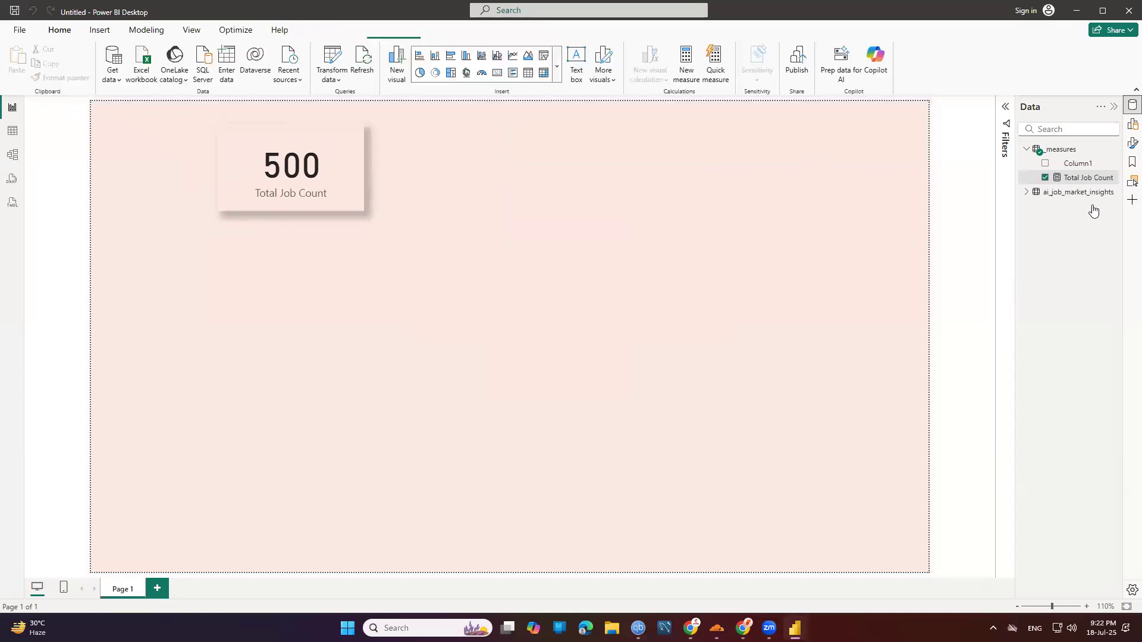
# Create the measure Average Salary = AVERAGE(ai_job_market_insights[Salary_USD]) in the _measures table.
pyautogui.rightClick(1089, 152)
pyautogui.press('Escape')
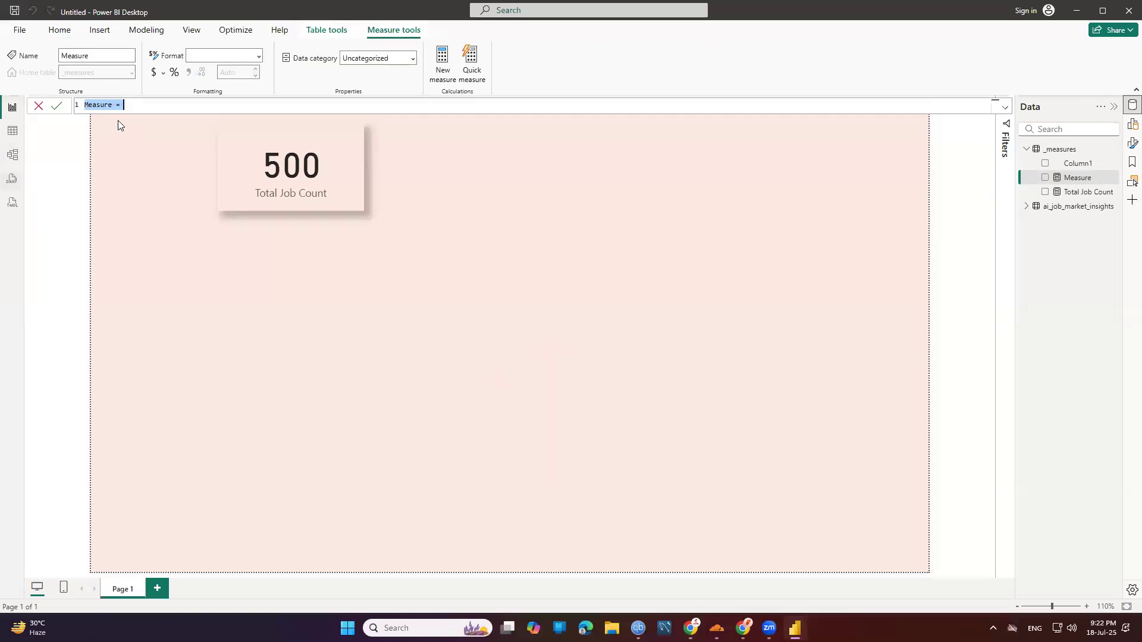
pyautogui.doubleClick(106, 104)
pyautogui.write('Averag')
pyautogui.write('e Salary = ave')
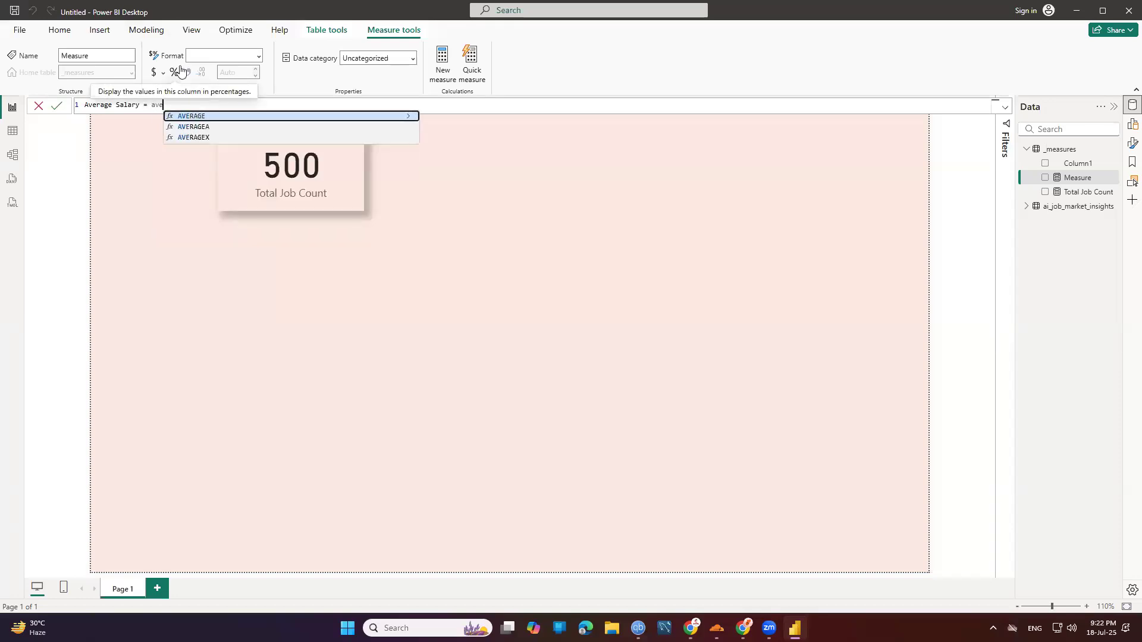
pyautogui.click(205, 118)
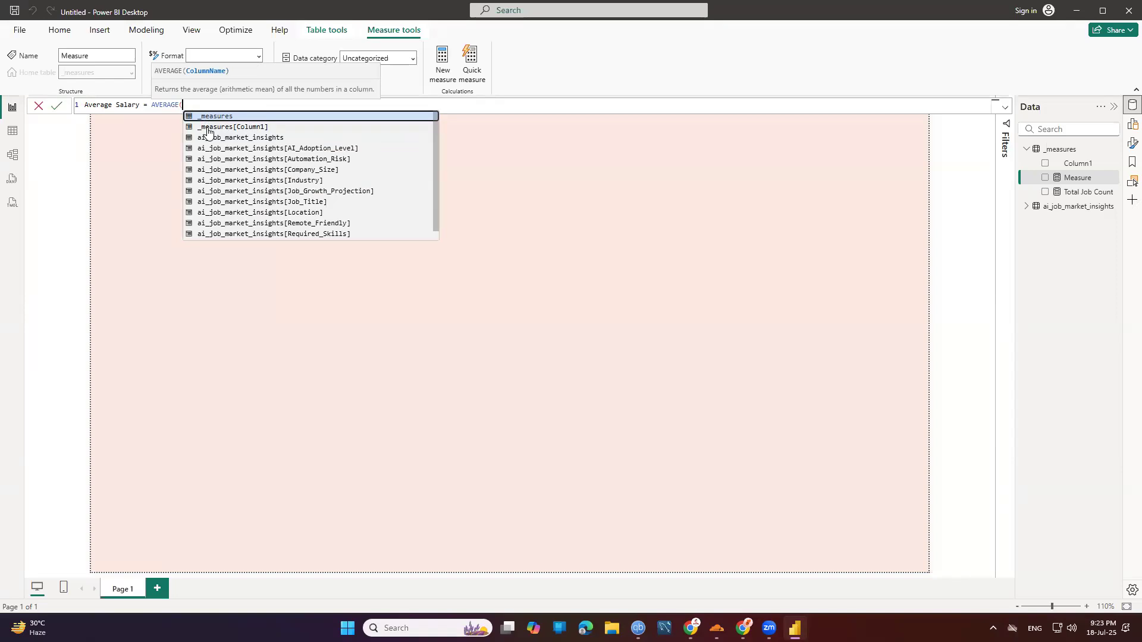
pyautogui.write('sa')
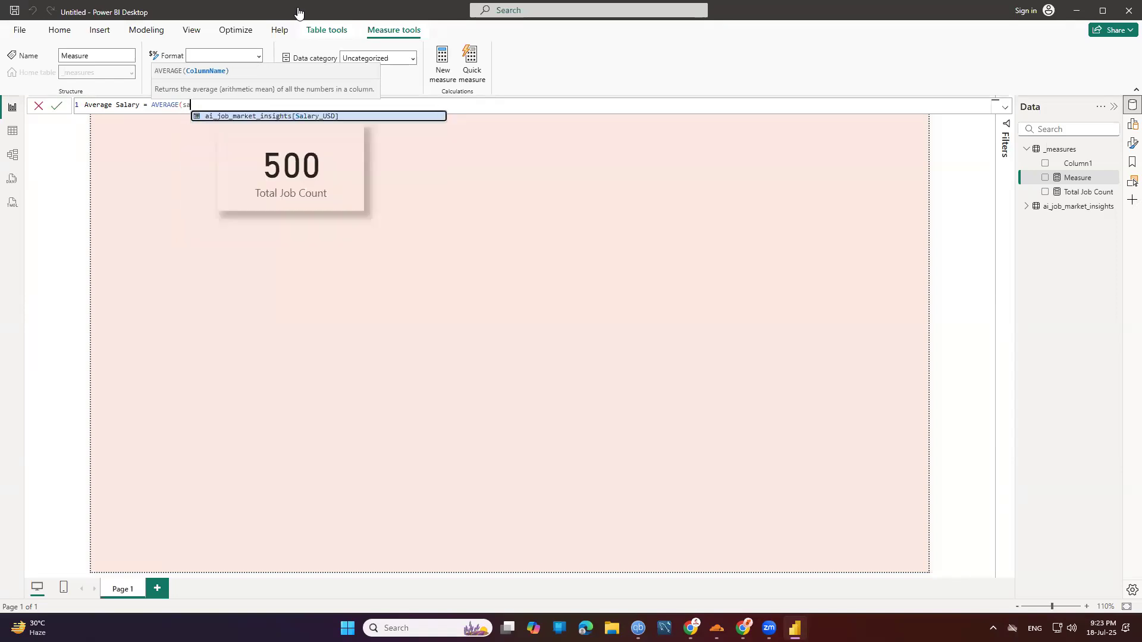
pyautogui.click(260, 117)
pyautogui.write(')')
pyautogui.press('Return')
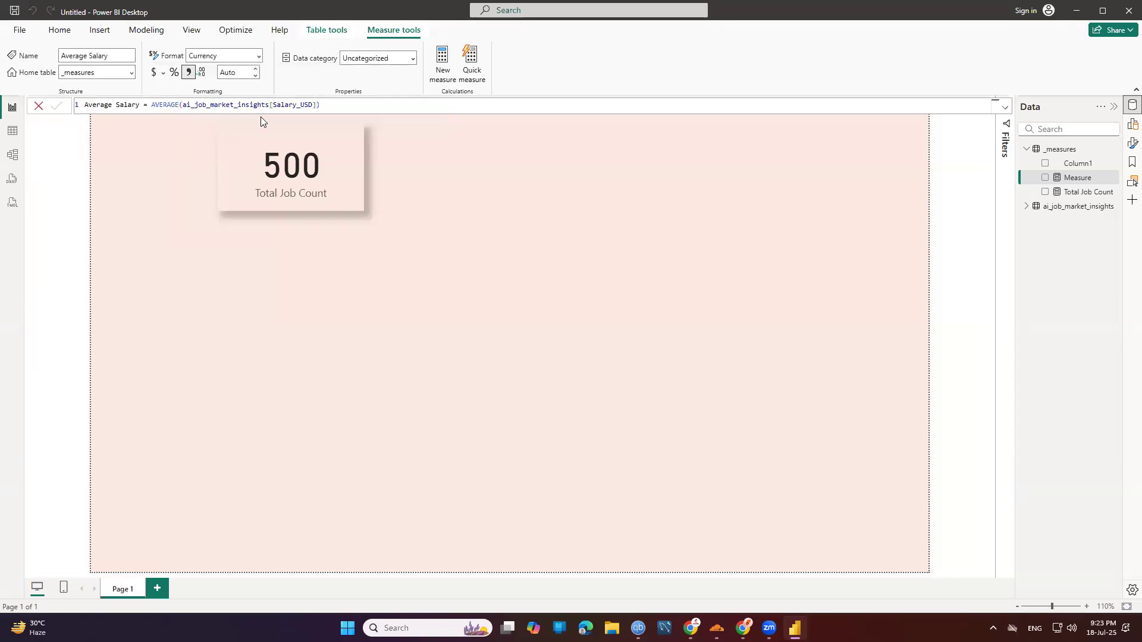
# Place the Average Salary measure as a card beside the Total Job Count card.
pyautogui.moveTo(1087, 163); pyautogui.dragTo(476, 183)
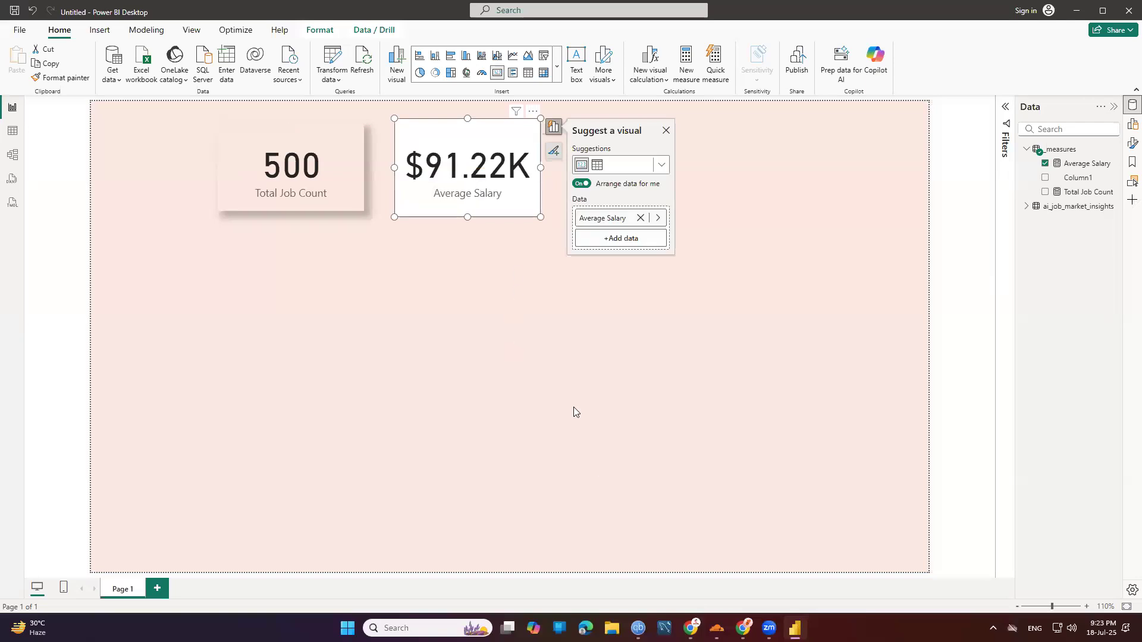
pyautogui.click(550, 309)
# Add a temporary Salary_USD card summarized by Average to compare with the Average Salary card, and delete it.
pyautogui.click(1026, 207)
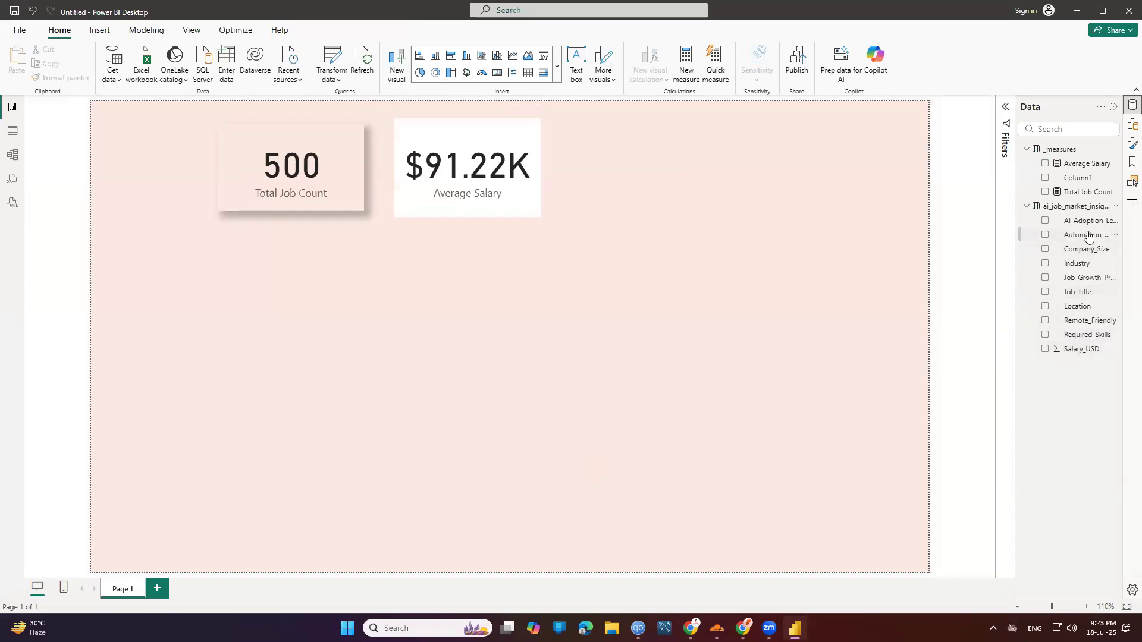
pyautogui.moveTo(1066, 350); pyautogui.dragTo(630, 330)
pyautogui.moveTo(707, 381); pyautogui.dragTo(622, 304)
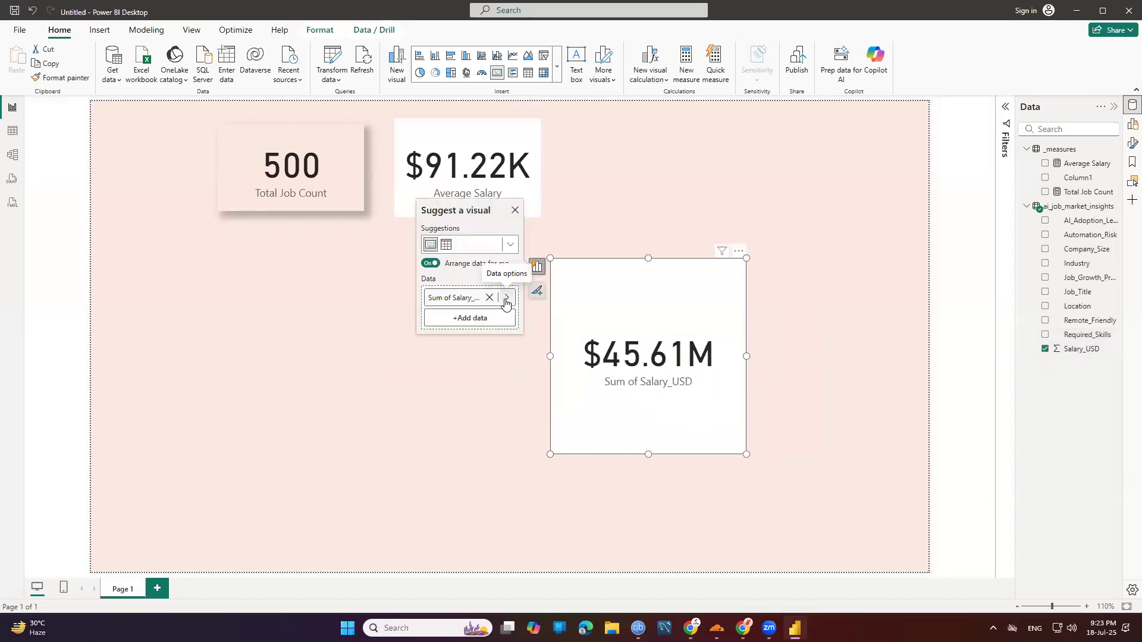
pyautogui.click(505, 300)
pyautogui.click(562, 327)
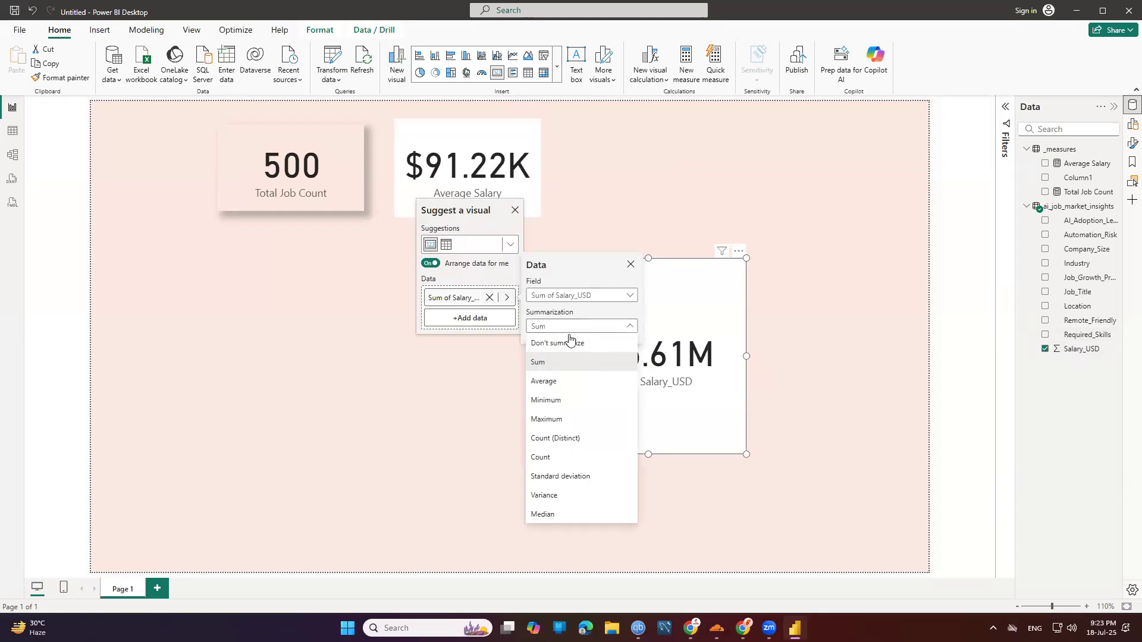
pyautogui.click(562, 382)
pyautogui.press('Escape')
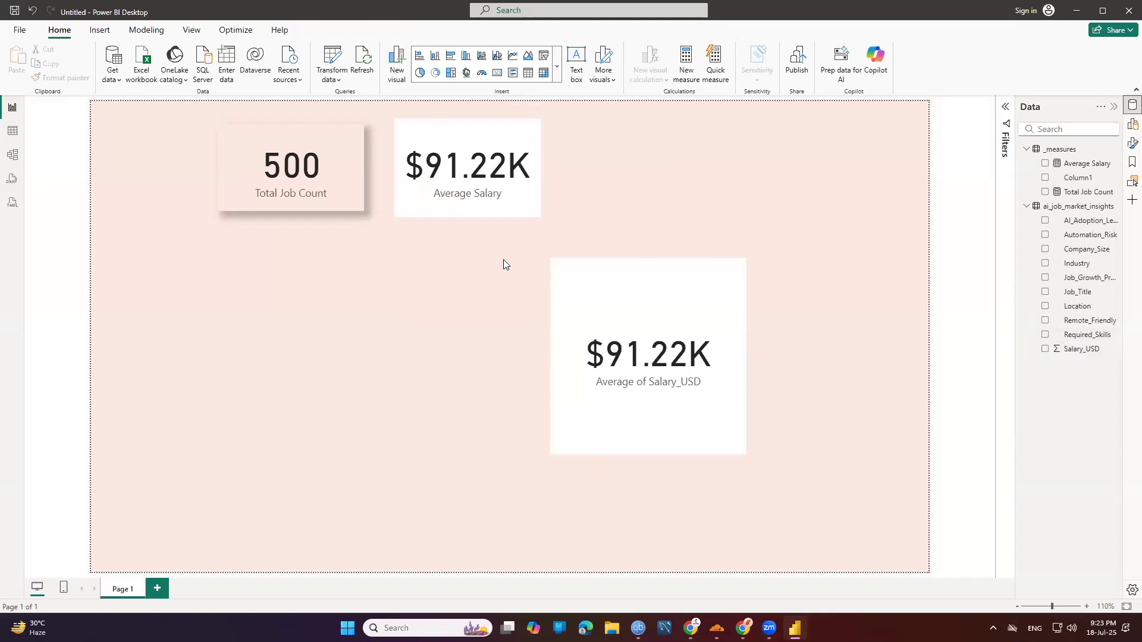
pyautogui.click(632, 337)
pyautogui.press('Delete')
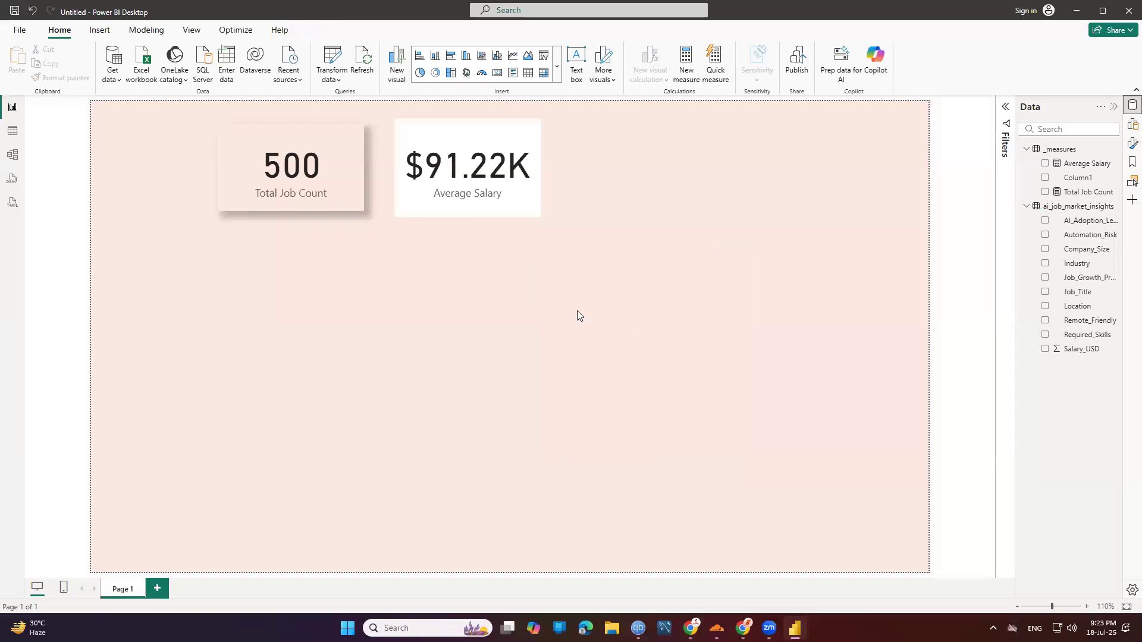
# Shift the Average Salary card closer to the Total Job Count card and copy that card's formatting onto it with Format painter.
pyautogui.click(483, 182)
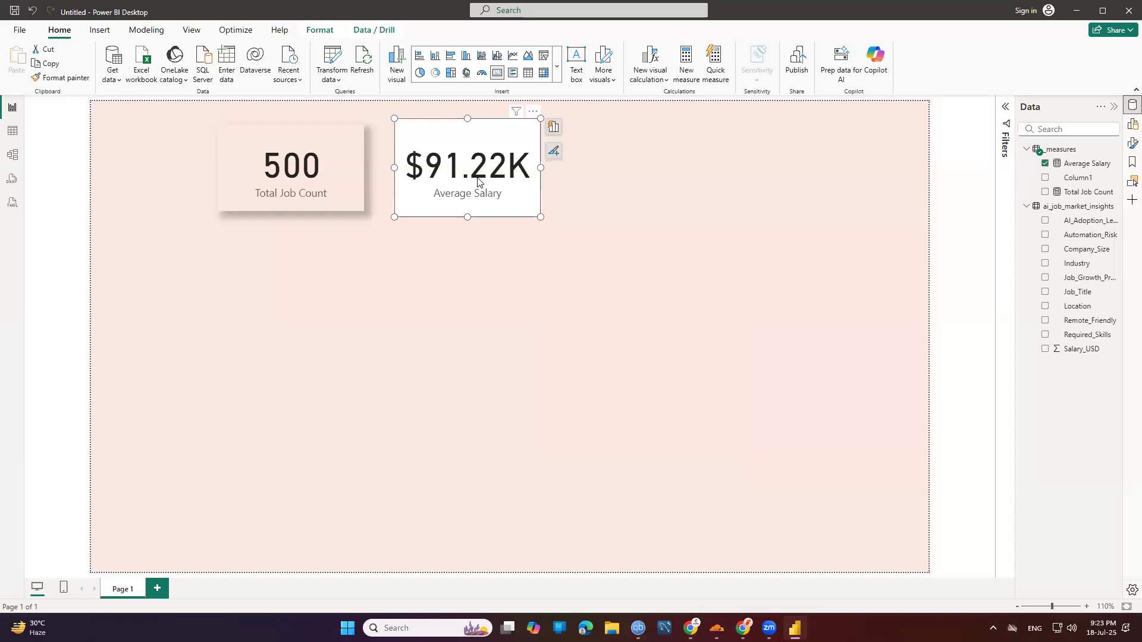
pyautogui.moveTo(498, 205); pyautogui.dragTo(494, 205)
pyautogui.click(327, 192)
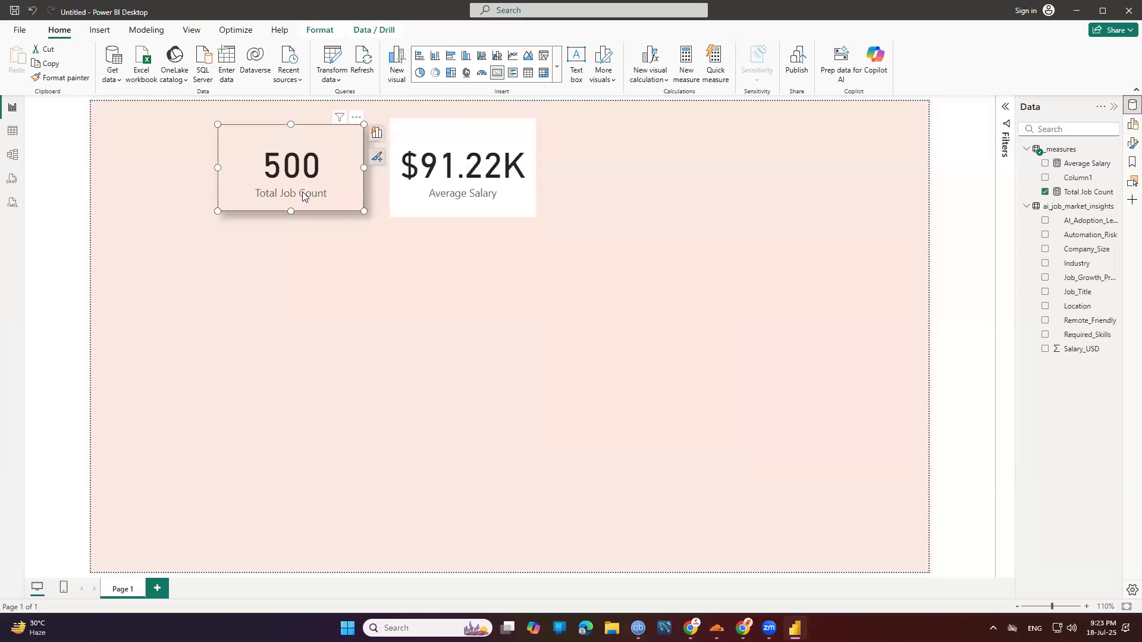
pyautogui.click(60, 77)
pyautogui.click(464, 166)
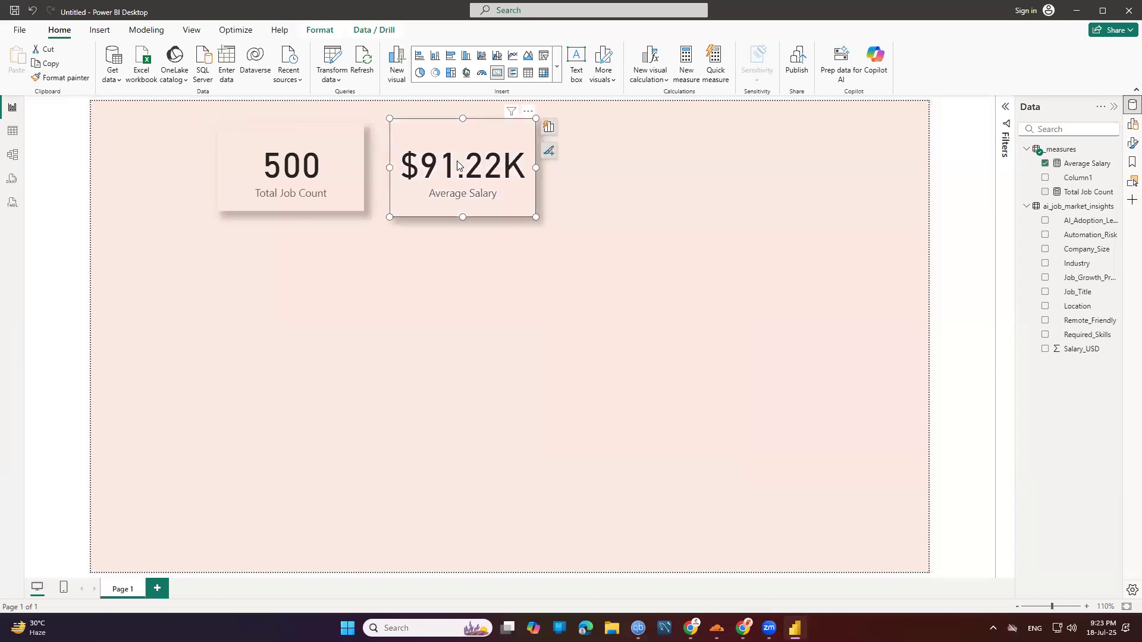
# Resize and move the Average Salary card so its upper and lower edges align with the Total Job Count card.
pyautogui.click(351, 181)
pyautogui.click(408, 245)
pyautogui.click(530, 209)
pyautogui.moveTo(534, 216); pyautogui.dragTo(526, 196)
pyautogui.moveTo(500, 156)
pyautogui.mouseDown()
pyautogui.moveTo(494, 176)
pyautogui.moveTo(495, 164)
pyautogui.mouseUp()
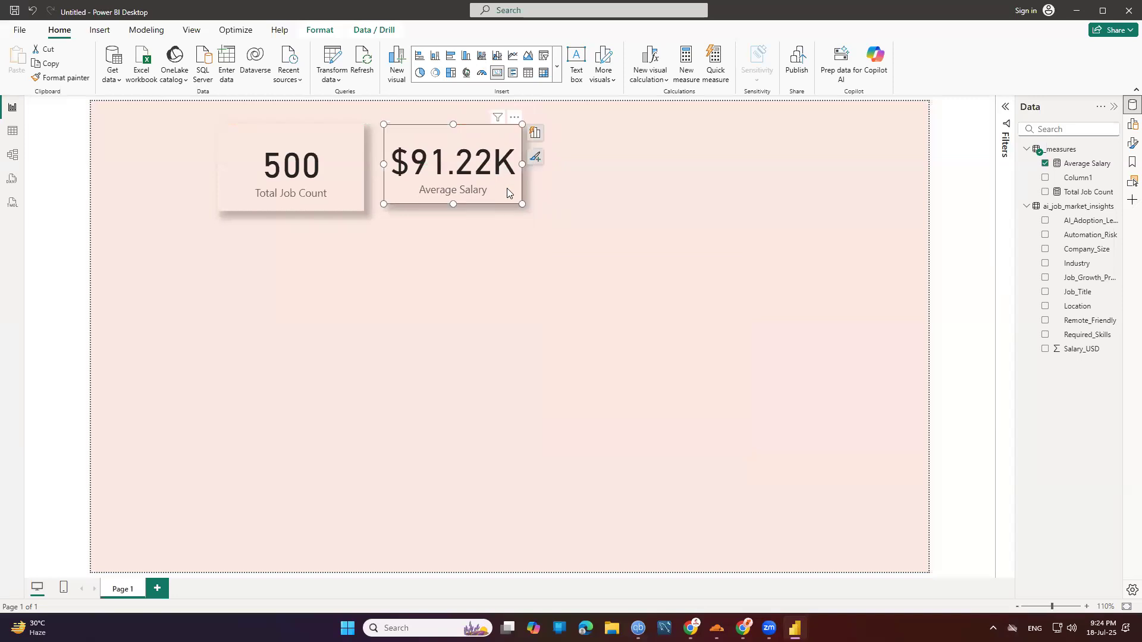
pyautogui.moveTo(522, 203); pyautogui.dragTo(526, 211)
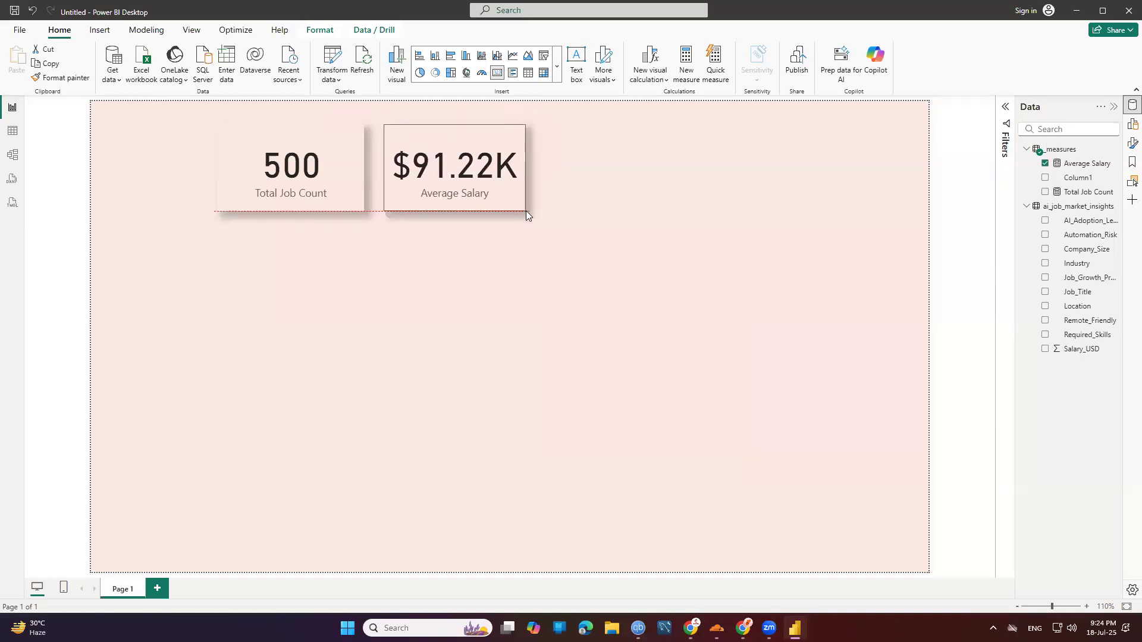
pyautogui.click(469, 254)
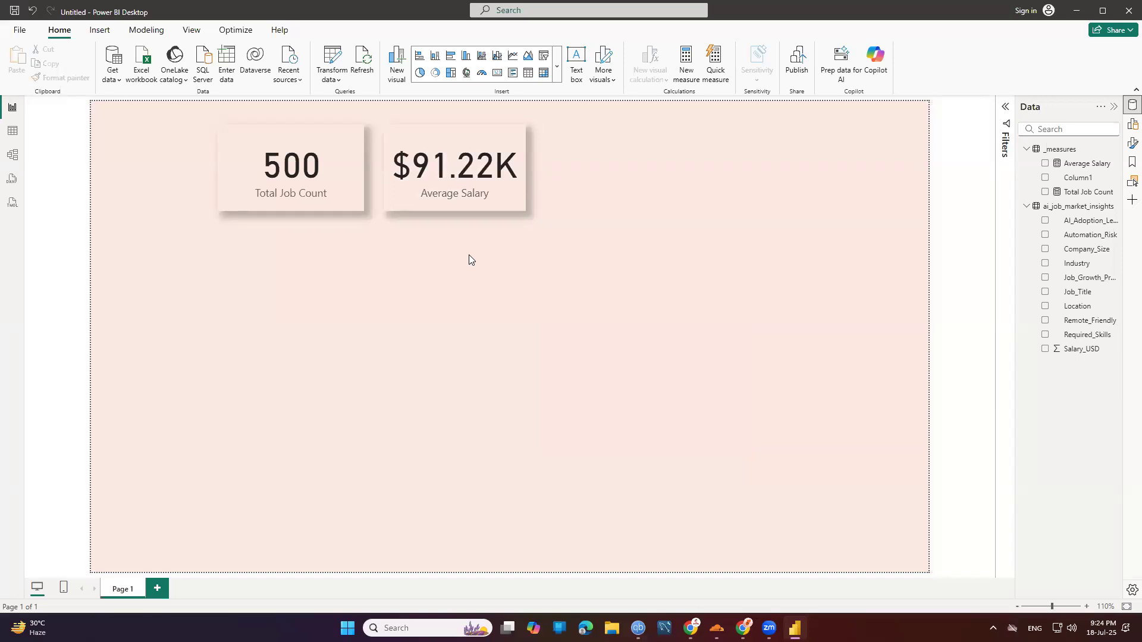
# Create a measure in the _measures table with the formula Total Unique Jobs = DISTINCTCOUNT(ai_job_market_insights[Job_Title]).
pyautogui.rightClick(1074, 151)
pyautogui.press('Escape')
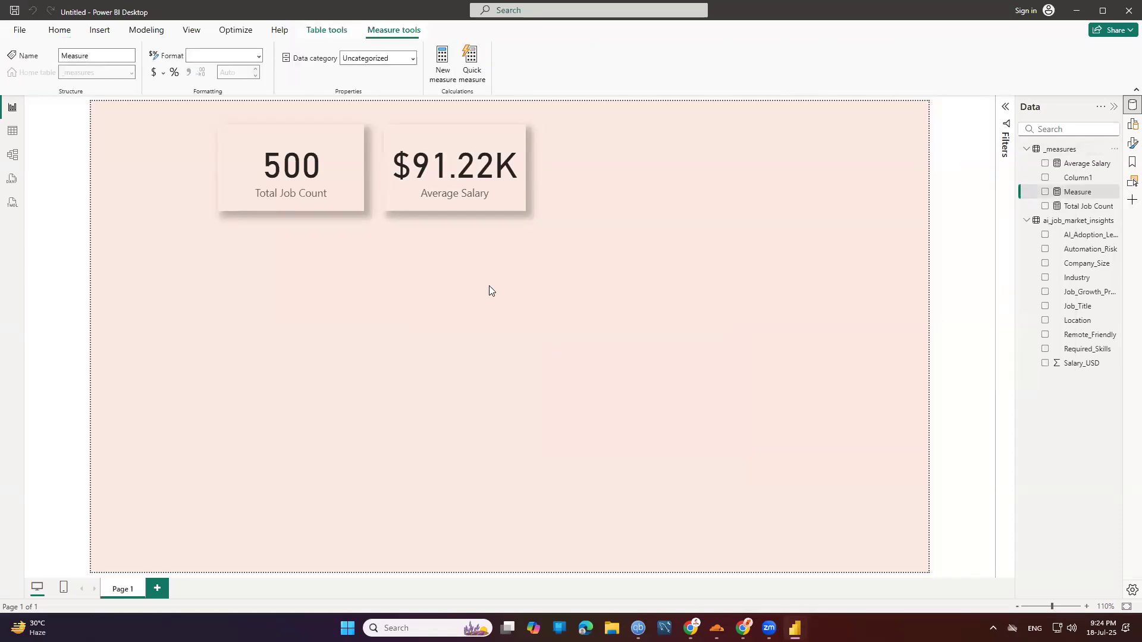
pyautogui.doubleClick(92, 107)
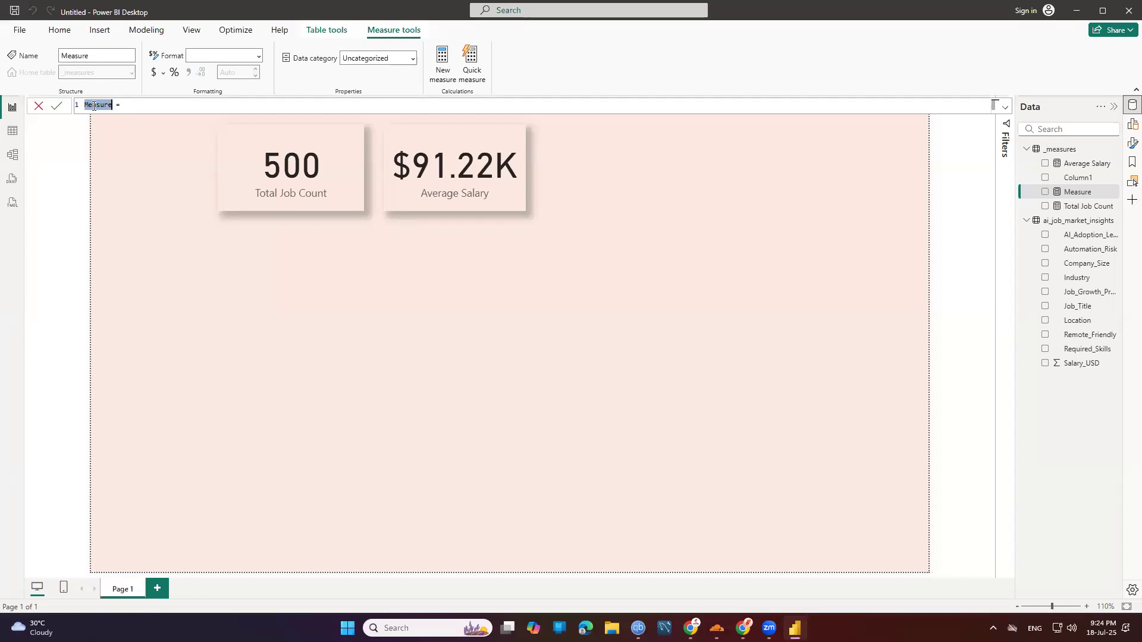
pyautogui.write('Total Unique Jobs = Count')
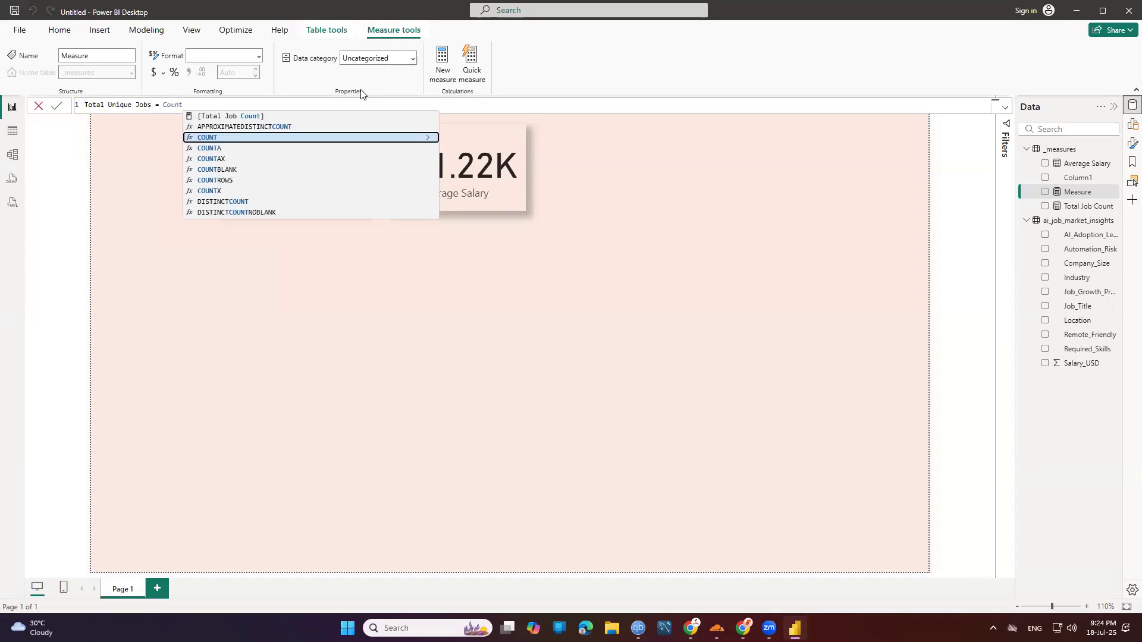
pyautogui.click(299, 202)
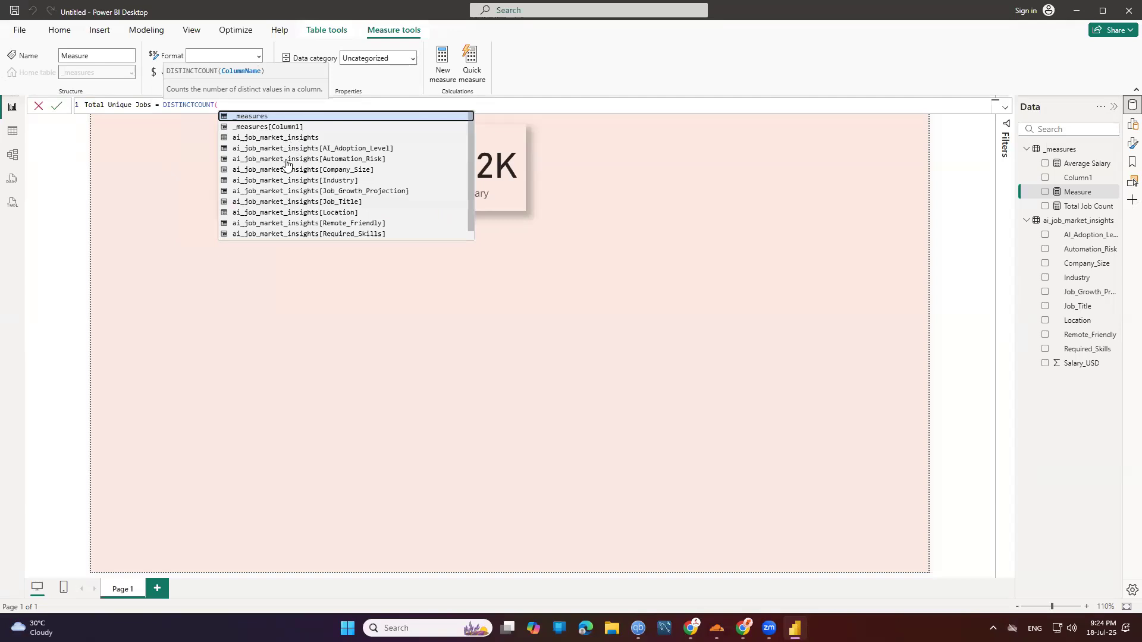
pyautogui.scroll(-1, 288, 188)
pyautogui.click(291, 190)
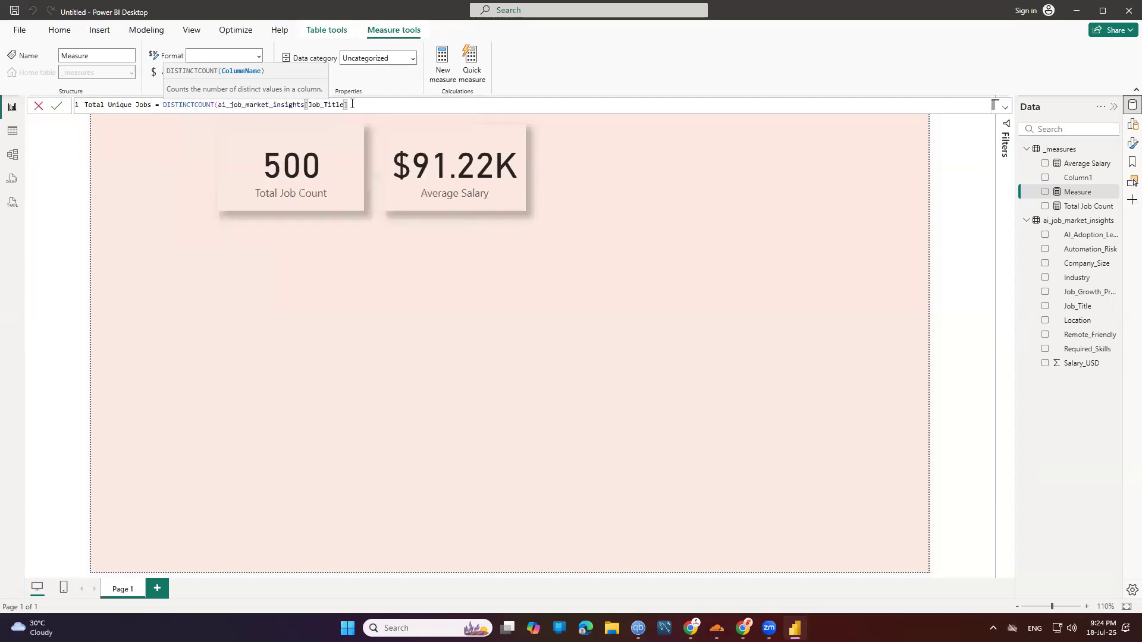
pyautogui.write(')')
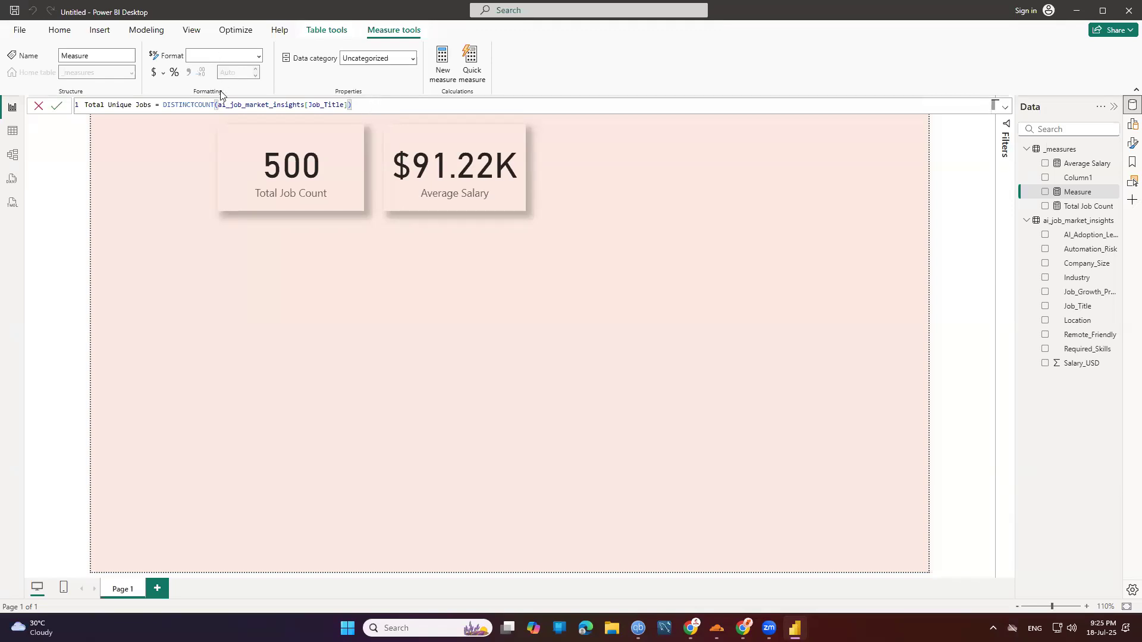
# Change the function in the Total Unique Jobs formula to COUNT and commit the measure.
pyautogui.moveTo(194, 106); pyautogui.dragTo(164, 110)
pyautogui.press('BackSpace')
pyautogui.press('Return')
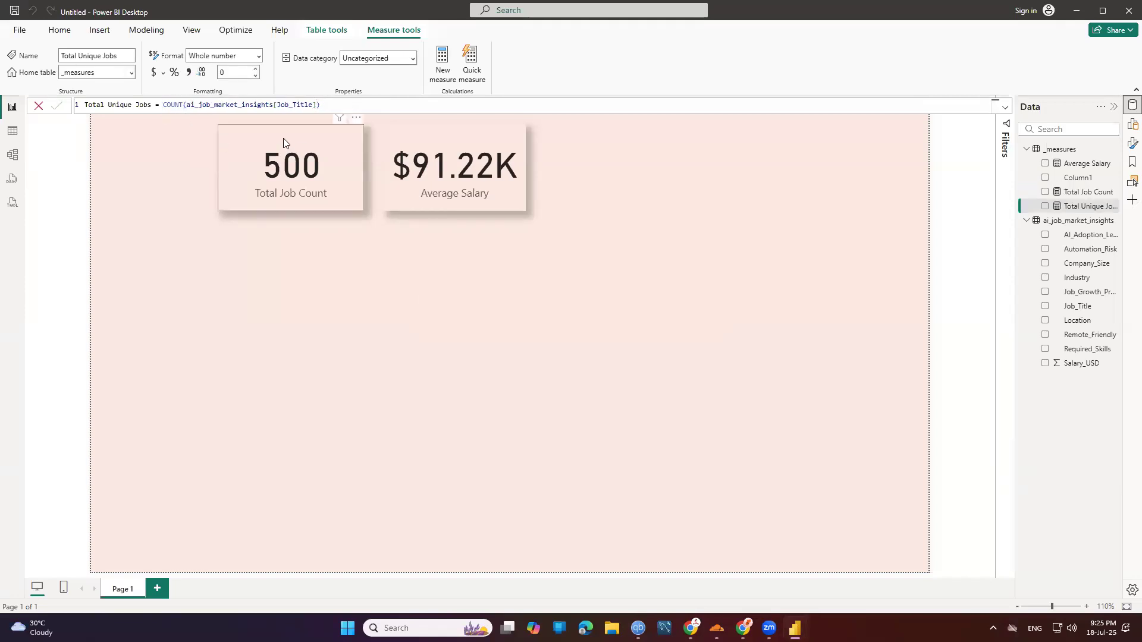
# Check the ai_job_market_insights data rows, and place the Total Unique Jobs measure as a card beside the Average Salary card.
pyautogui.click(12, 131)
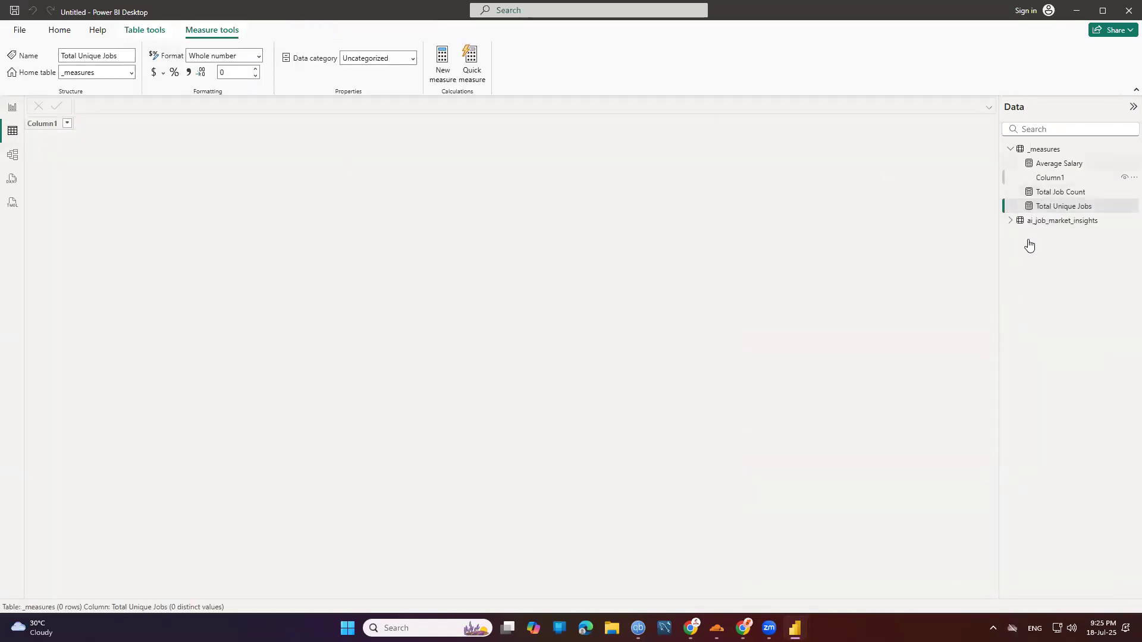
pyautogui.click(1048, 221)
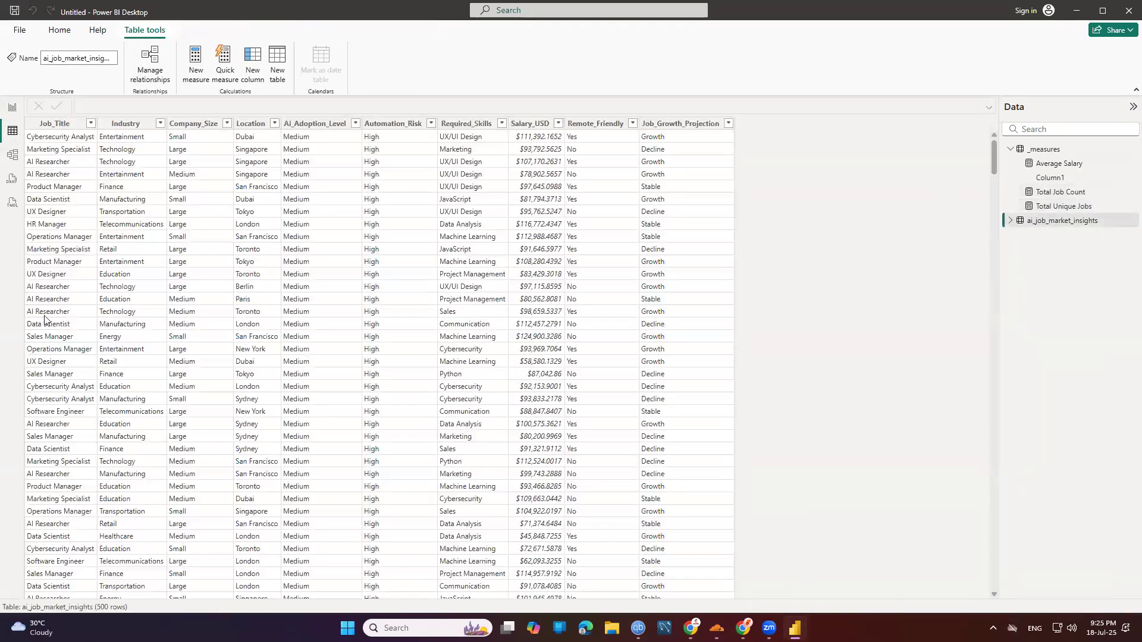
pyautogui.click(12, 107)
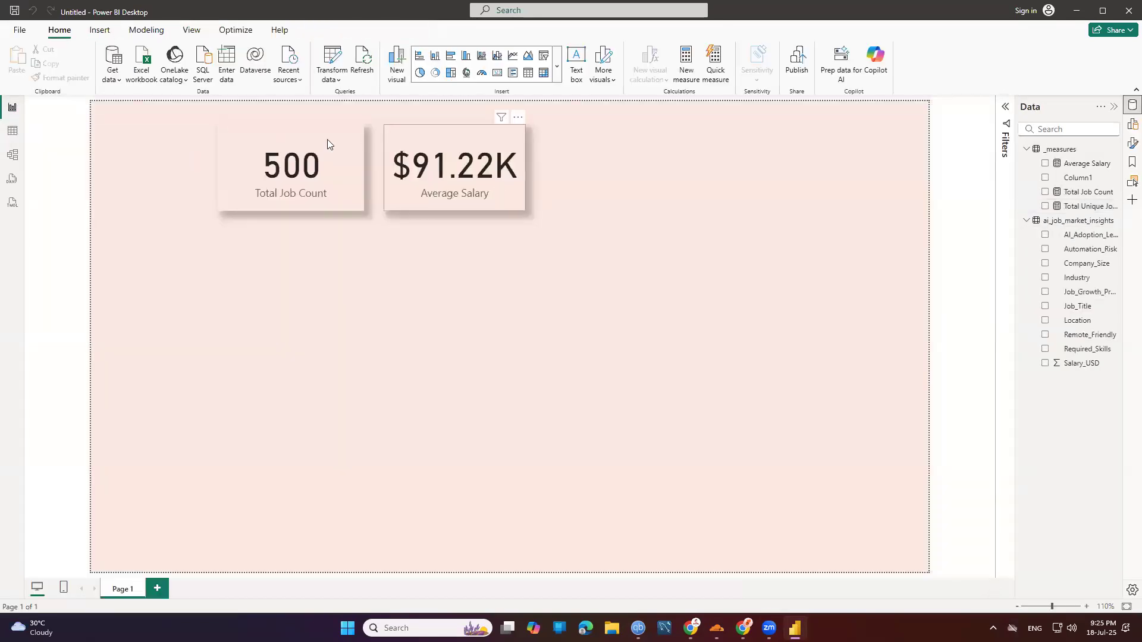
pyautogui.click(419, 189)
pyautogui.click(416, 235)
pyautogui.moveTo(1073, 206); pyautogui.dragTo(636, 190)
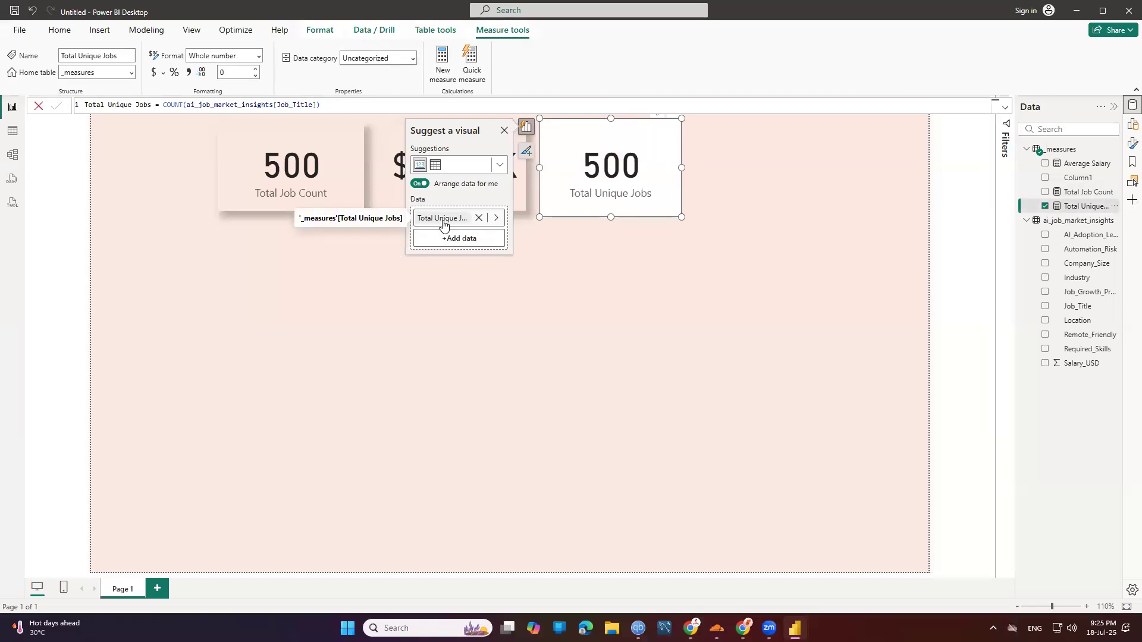
# Replace COUNT with DISTINCTCOUNT in the Total Unique Jobs measure and commit the formula.
pyautogui.doubleClick(183, 107)
pyautogui.write('dis')
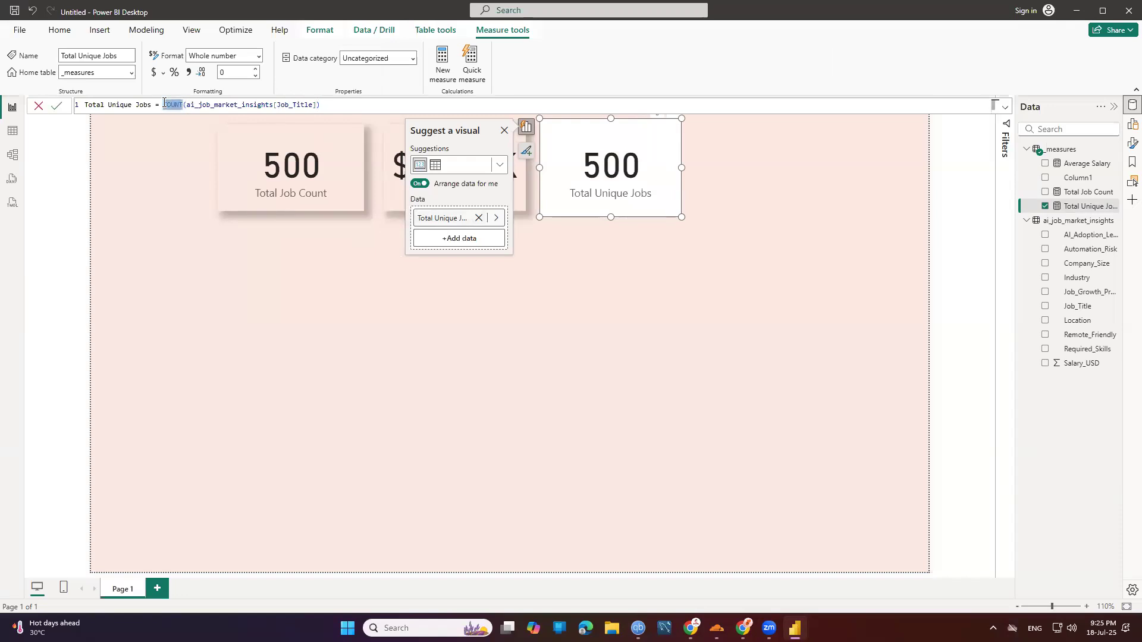
pyautogui.write('tinctc')
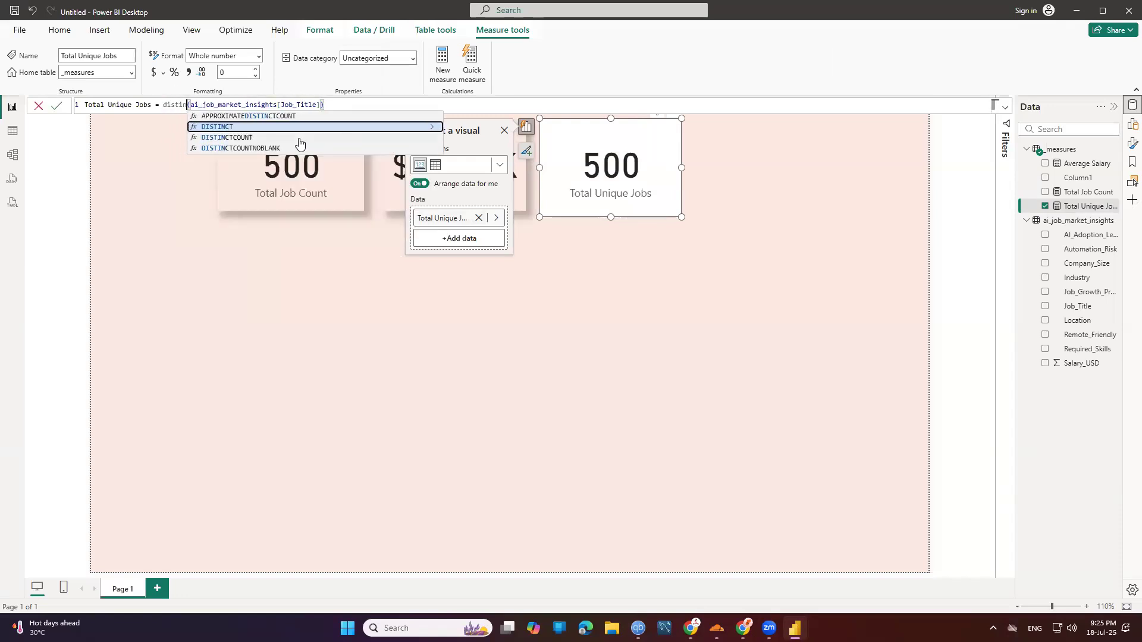
pyautogui.press('Tab')
pyautogui.press('Return')
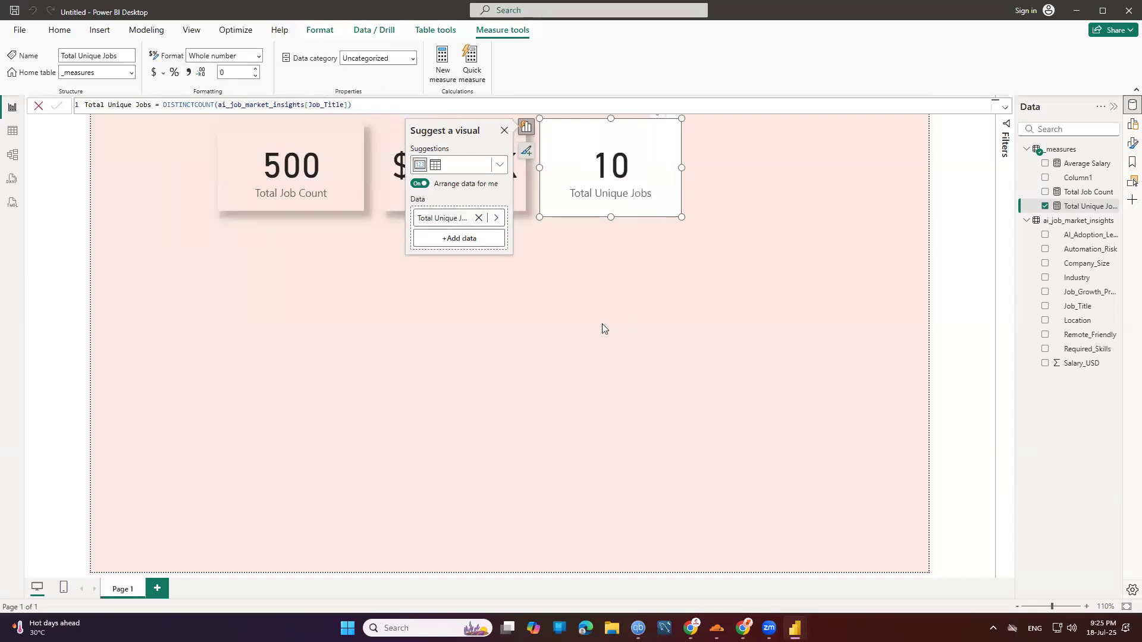
pyautogui.click(631, 226)
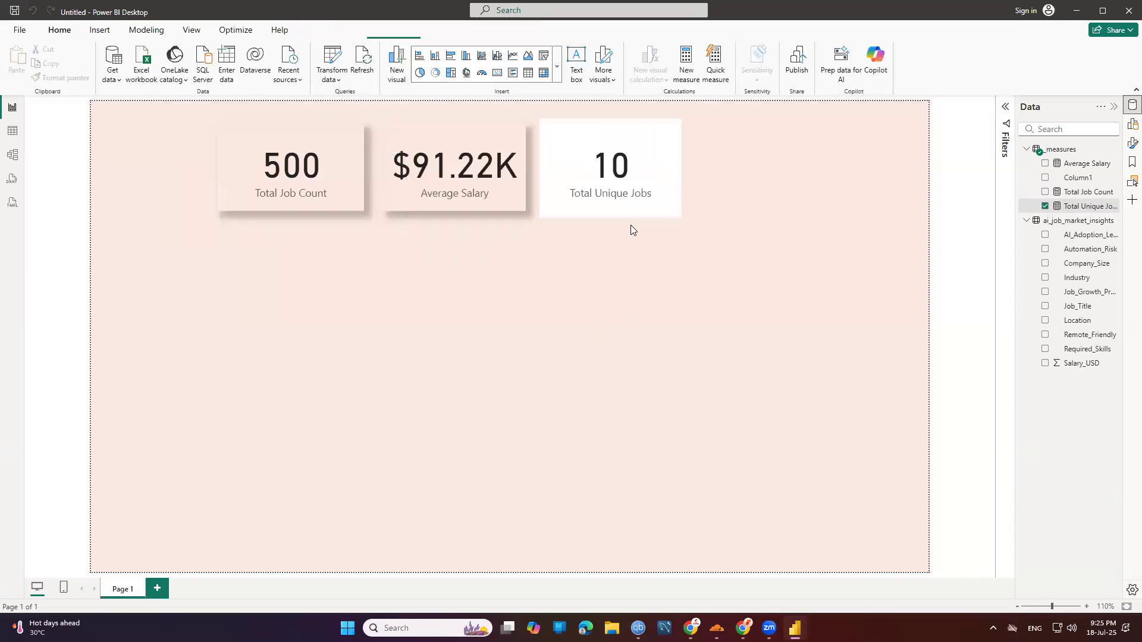
# Copy the Total Job Count card's formatting onto the Total Unique Jobs card with Format painter.
pyautogui.click(336, 185)
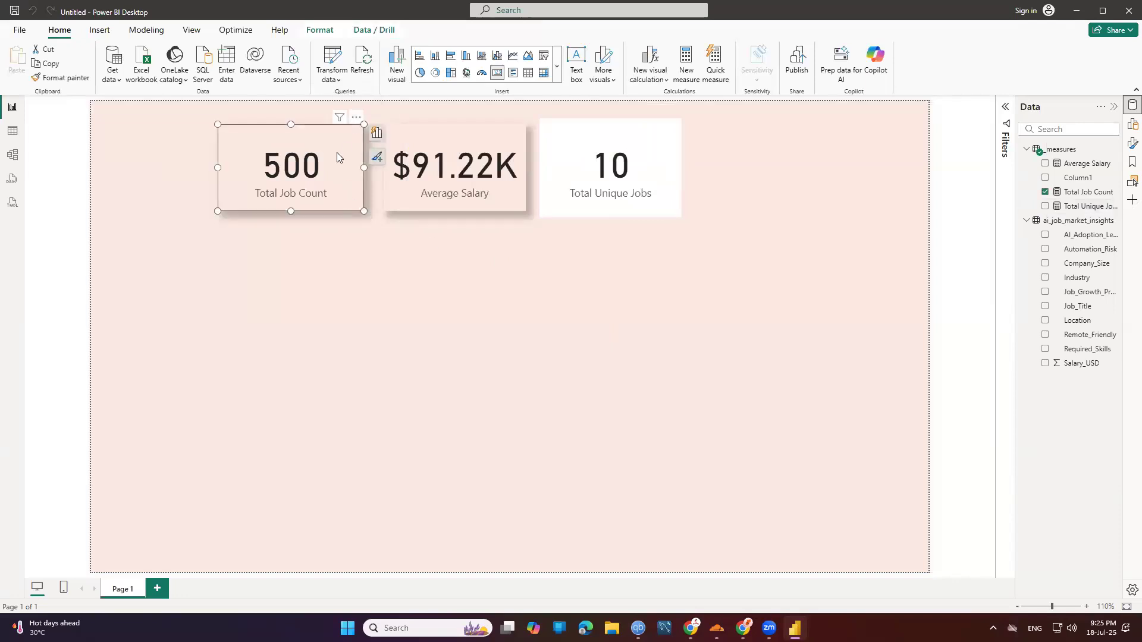
pyautogui.click(52, 80)
pyautogui.click(606, 195)
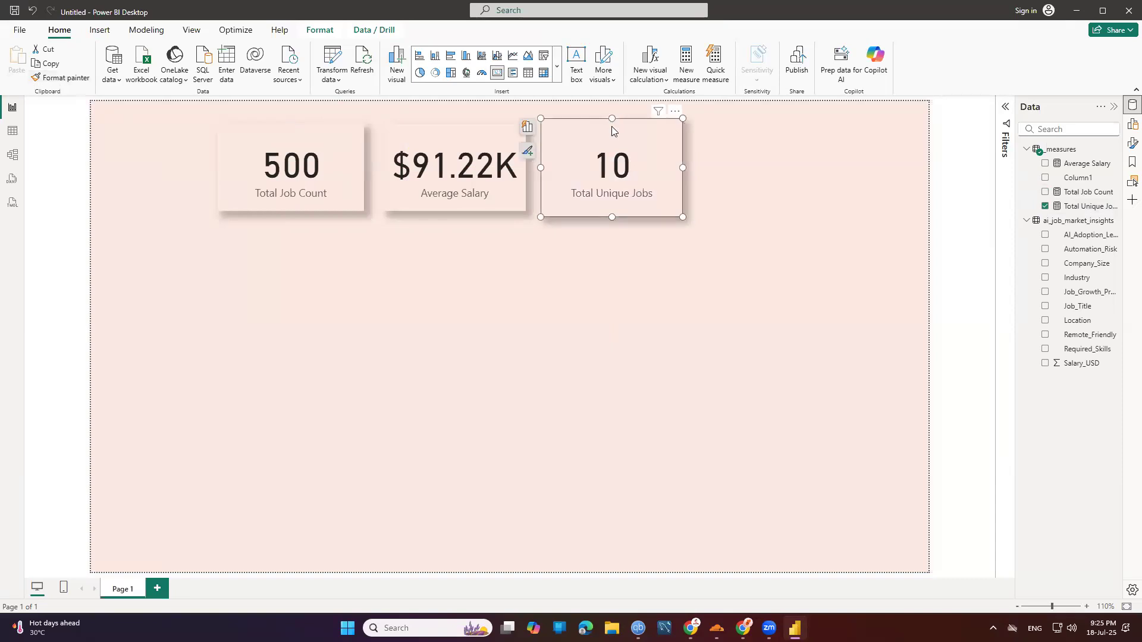
# Resize the Total Unique Jobs card to match the height of the other cards and shift it slightly away from the Average Salary card.
pyautogui.moveTo(612, 126); pyautogui.dragTo(612, 127)
pyautogui.moveTo(612, 217); pyautogui.dragTo(613, 210)
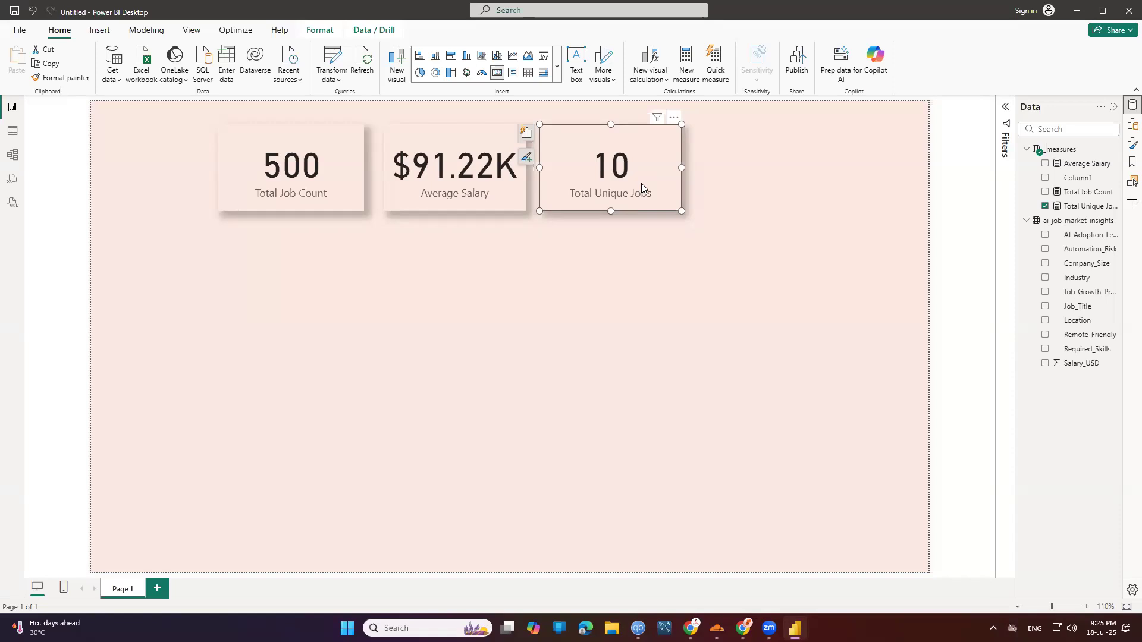
pyautogui.moveTo(661, 175)
pyautogui.mouseDown()
pyautogui.moveTo(840, 176)
pyautogui.moveTo(666, 174)
pyautogui.mouseUp()
pyautogui.click(606, 276)
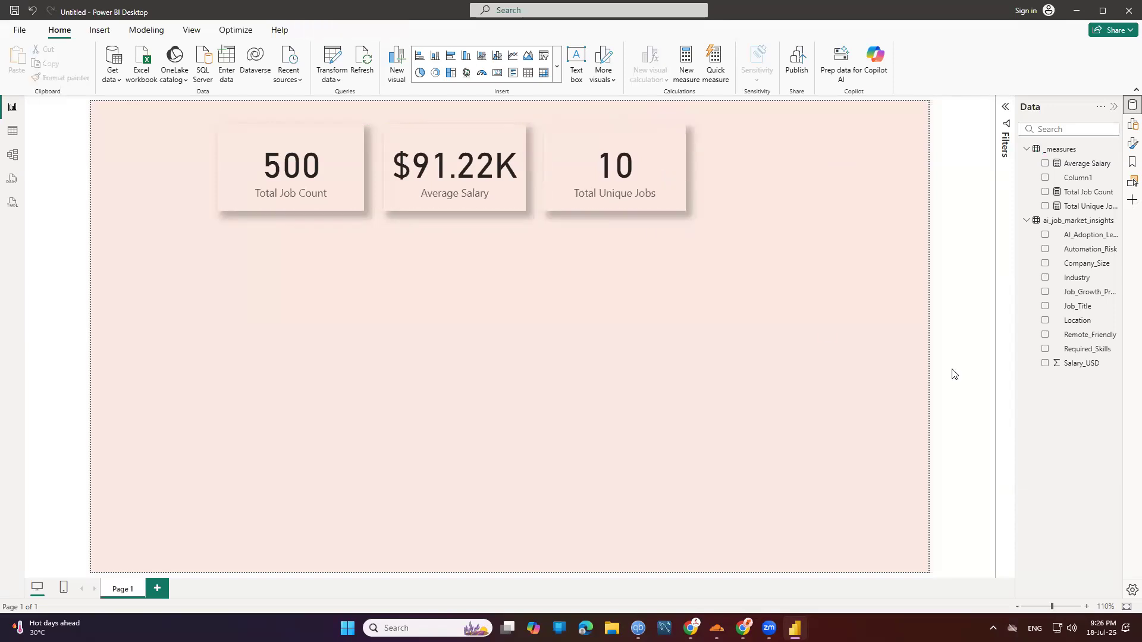
# Add a new measure named Remote Jobs to the _measures table, with its formula still empty.
pyautogui.rightClick(1056, 151)
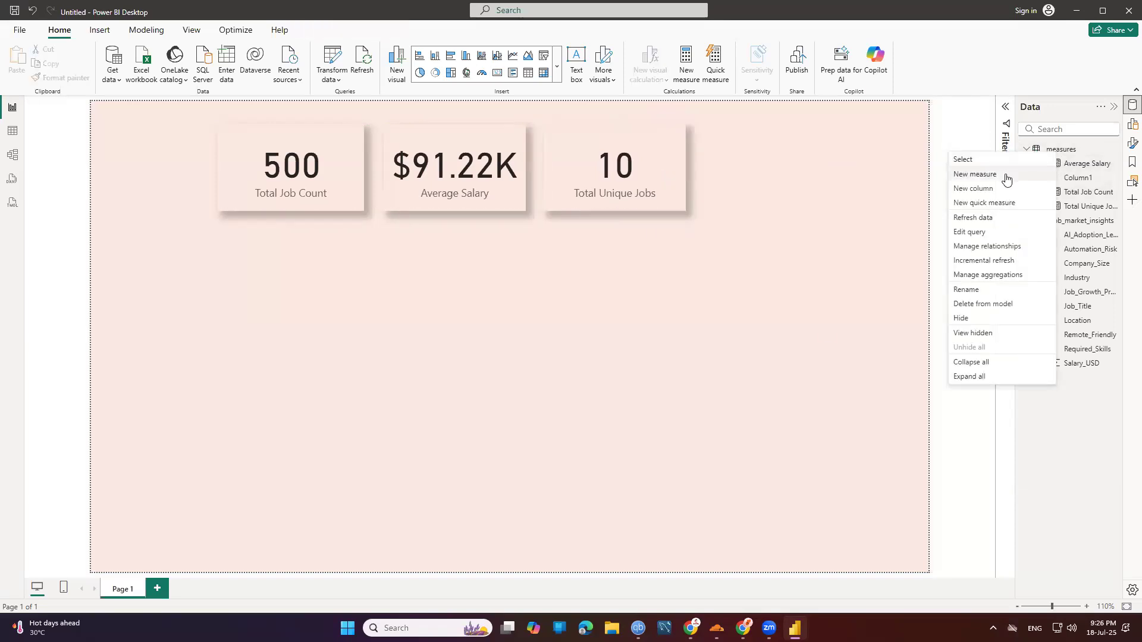
pyautogui.click(1007, 177)
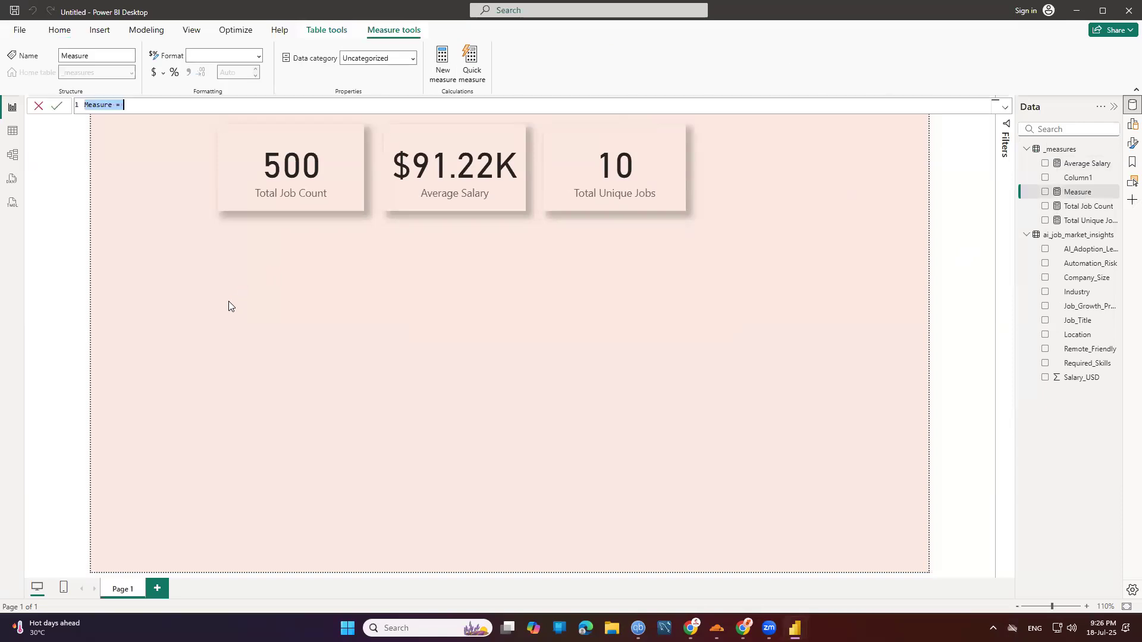
pyautogui.doubleClick(91, 106)
pyautogui.write('Remote Jobs')
pyautogui.press('Return')
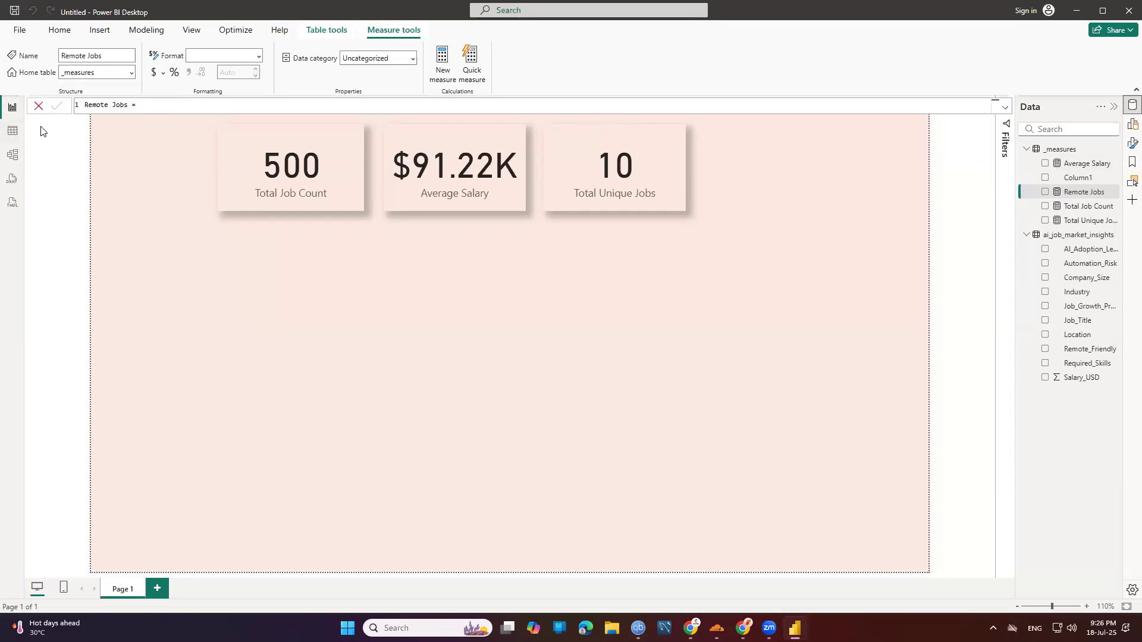
# Examine the Remote_Friendly values in the ai_job_market_insights data by filtering to Yes, reselect all values, and return to the report page.
pyautogui.click(8, 135)
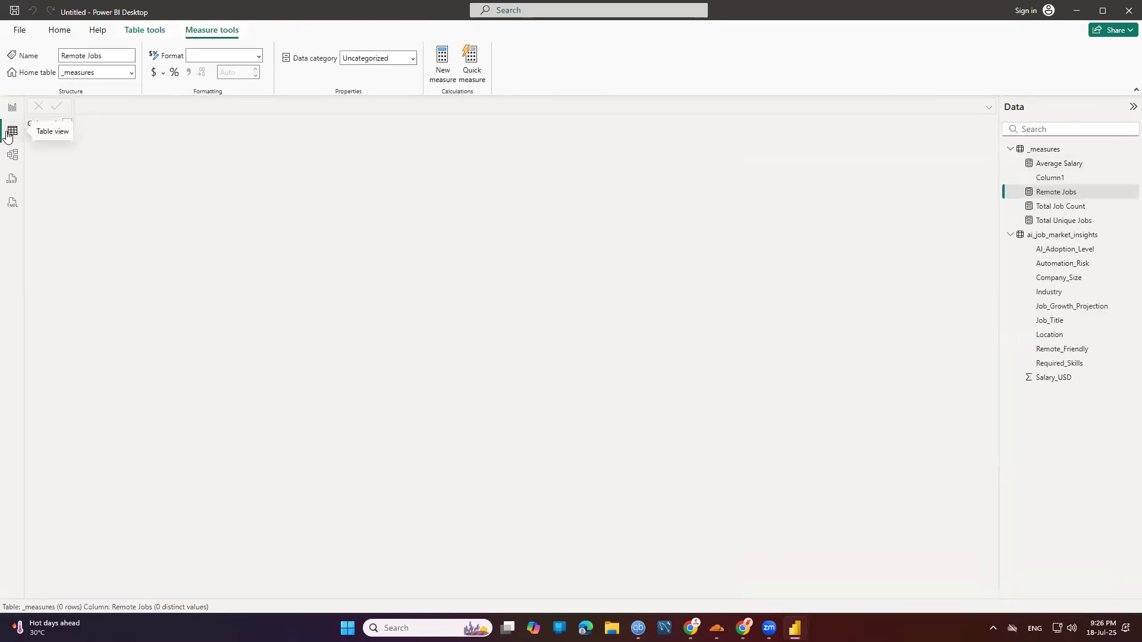
pyautogui.click(1053, 235)
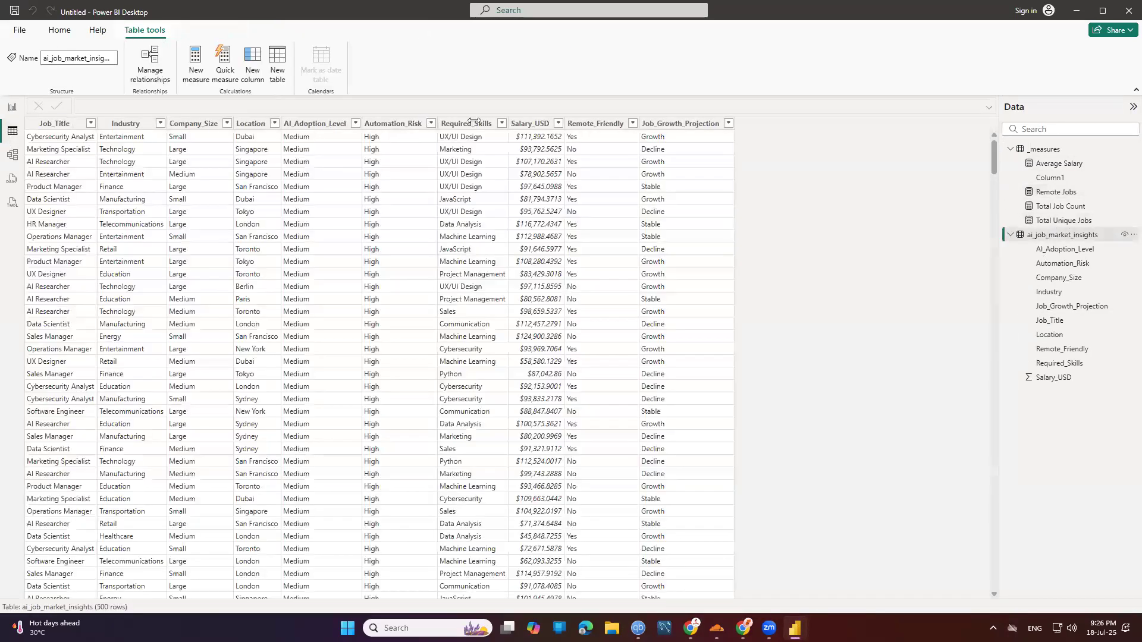
pyautogui.click(597, 141)
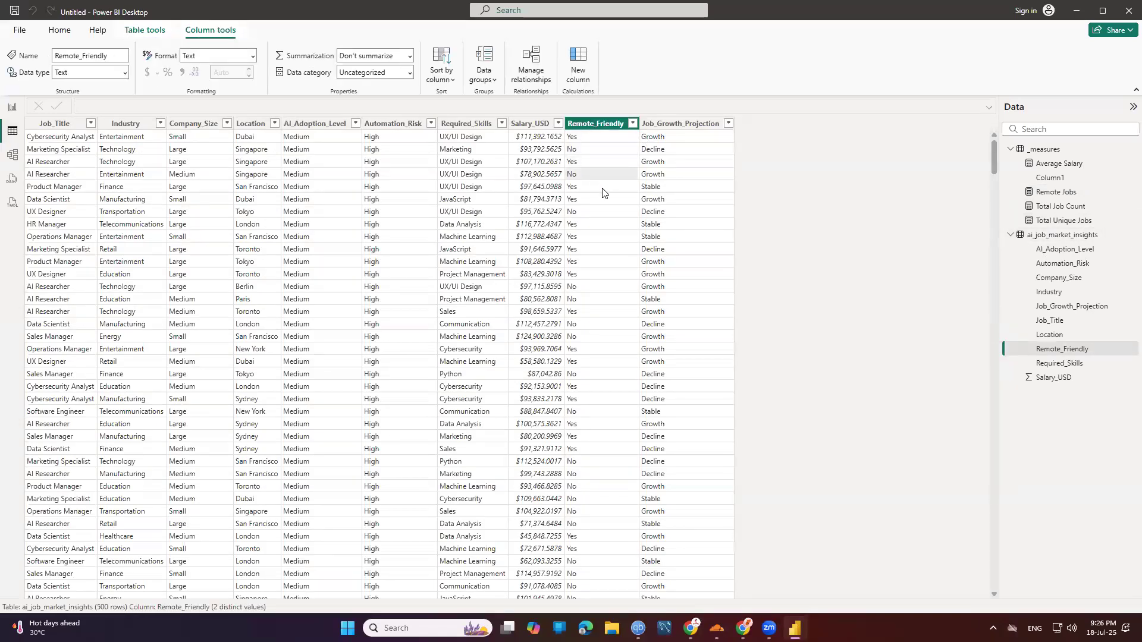
pyautogui.click(632, 124)
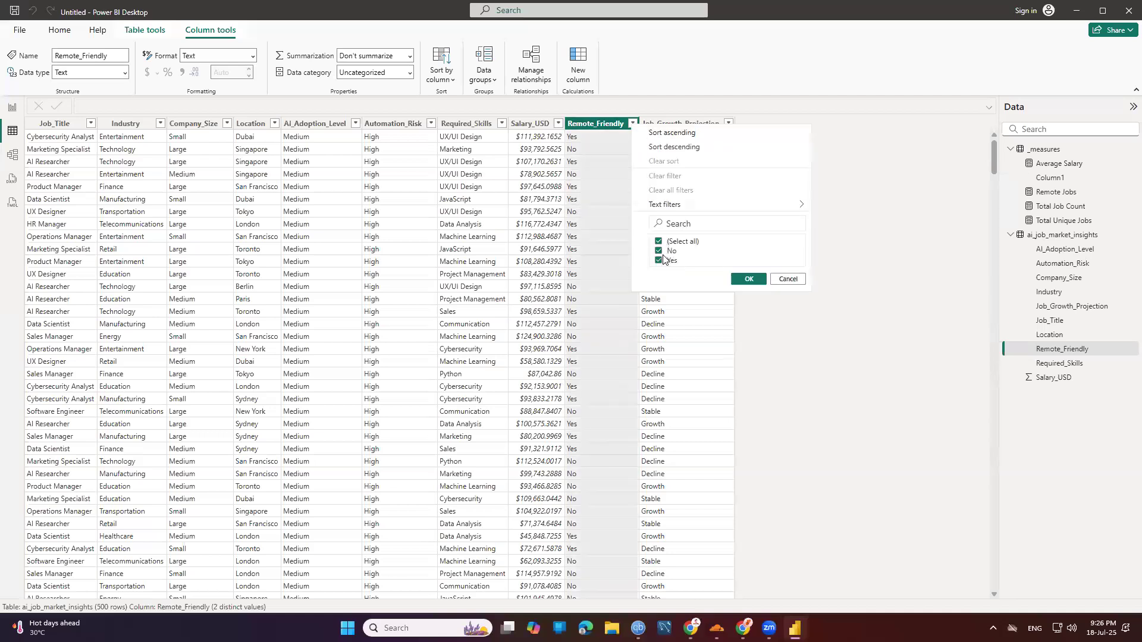
pyautogui.click(658, 260)
pyautogui.scroll(-12, 369, 357)
pyautogui.scroll(-20, 903, 296)
pyautogui.scroll(5, 632, 129)
pyautogui.scroll(20, 659, 254)
pyautogui.click(658, 247)
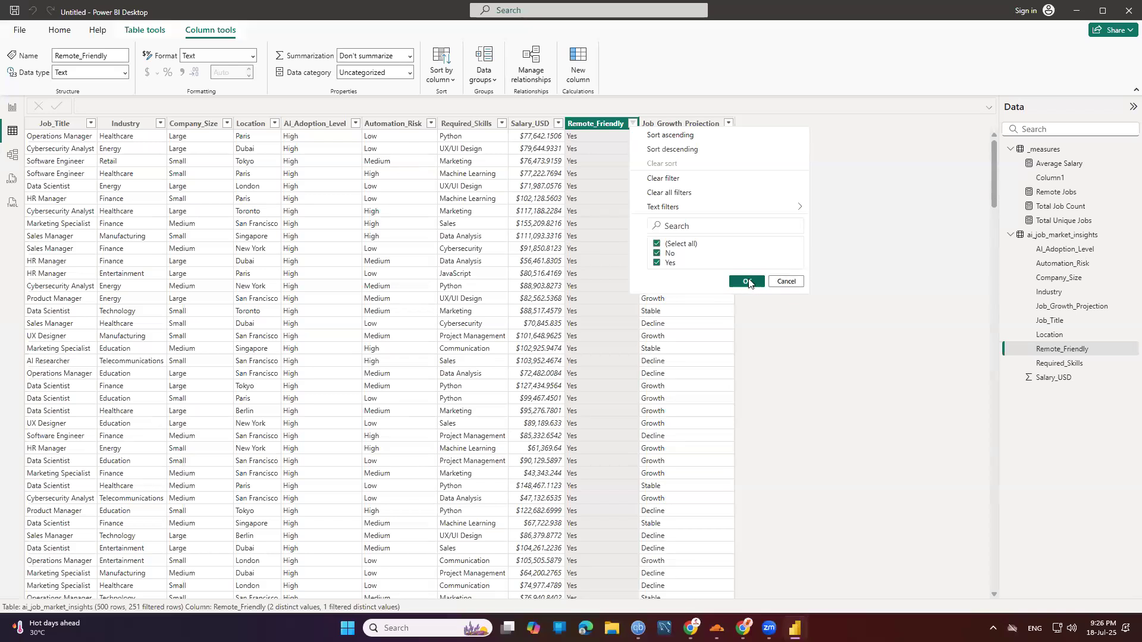
pyautogui.click(748, 282)
pyautogui.click(12, 108)
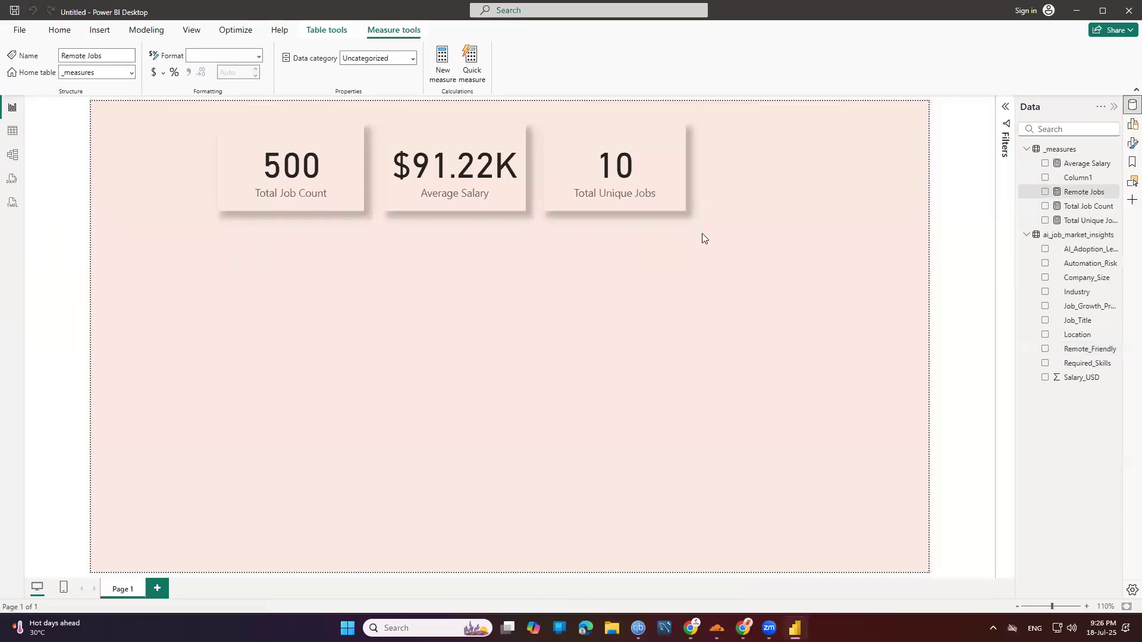
# Begin the Remote Jobs measure's formula with CALCULATE around a COUNTROWS of the ai_job_market_insights table.
pyautogui.click(701, 233)
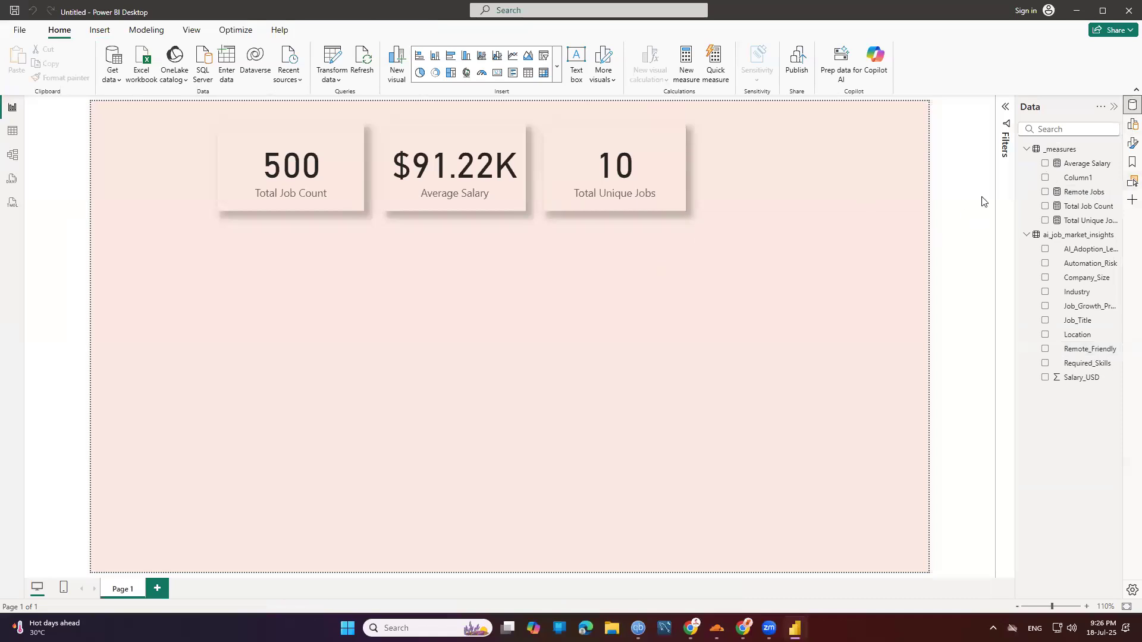
pyautogui.moveTo(1061, 160); pyautogui.dragTo(1067, 165)
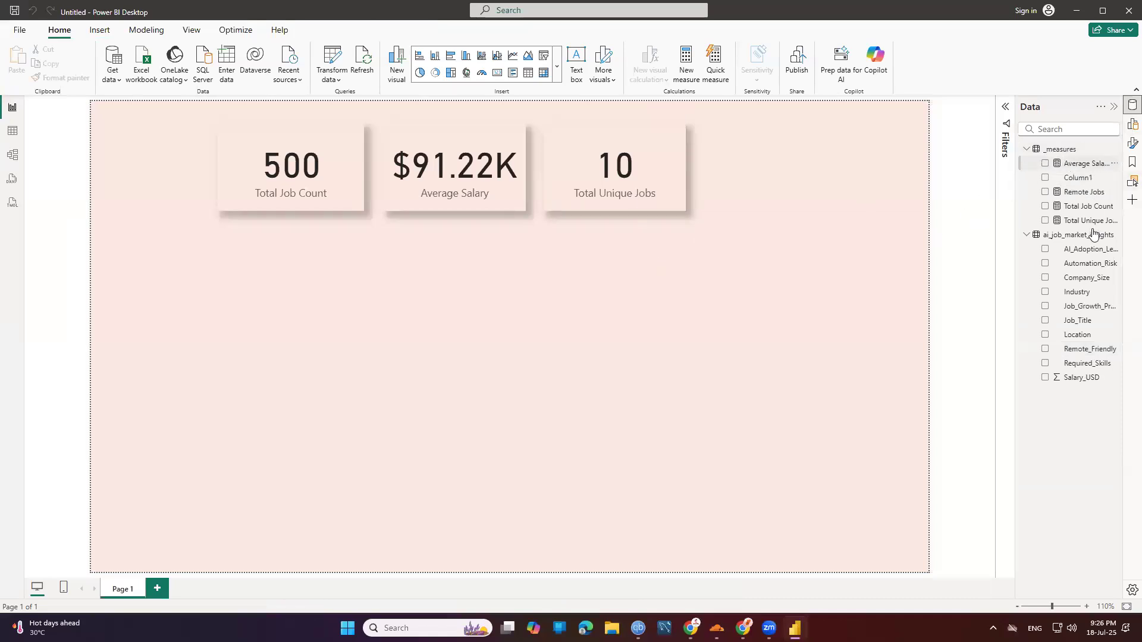
pyautogui.click(1082, 193)
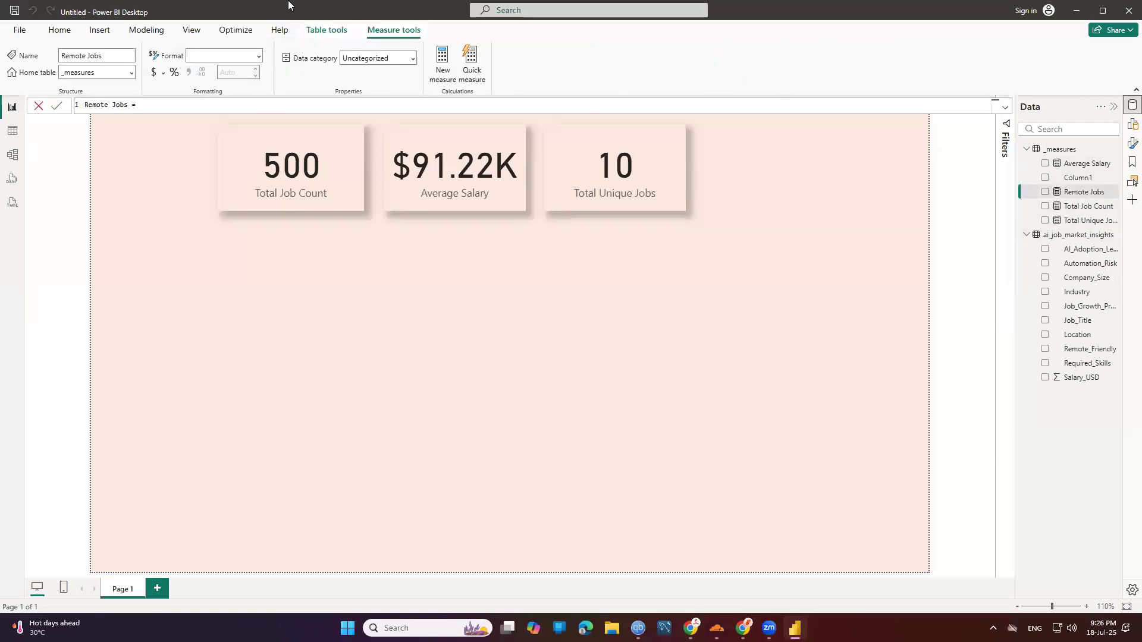
pyautogui.write('cou')
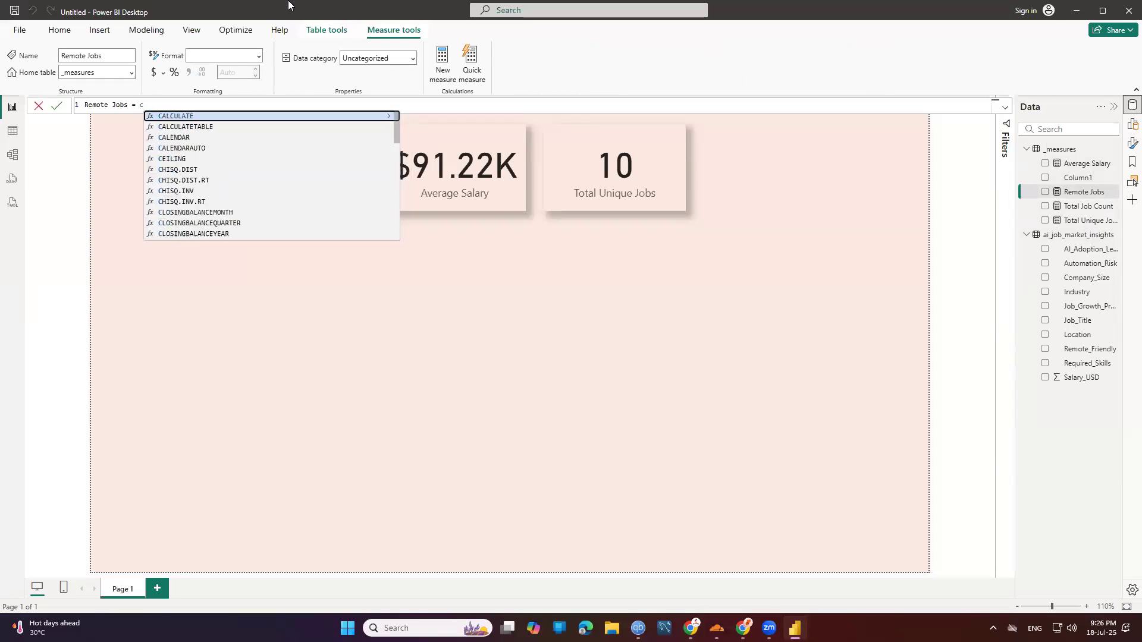
pyautogui.scroll(5, 221, 109)
pyautogui.scroll(2, 221, 110)
pyautogui.press('BackSpace')
pyautogui.write('calcu')
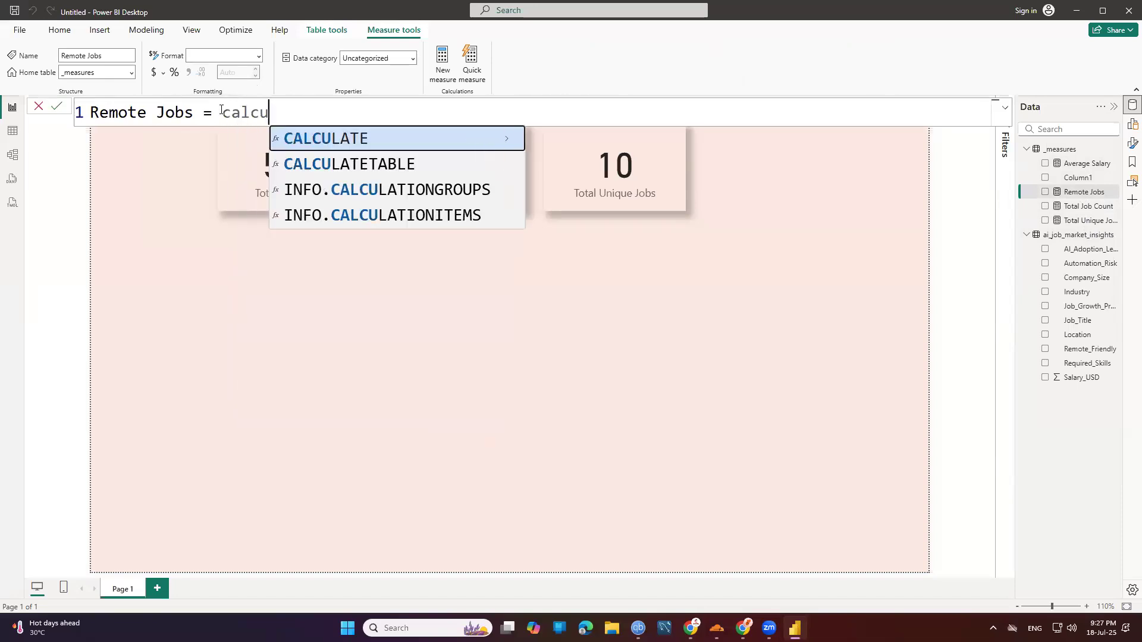
pyautogui.press('Tab')
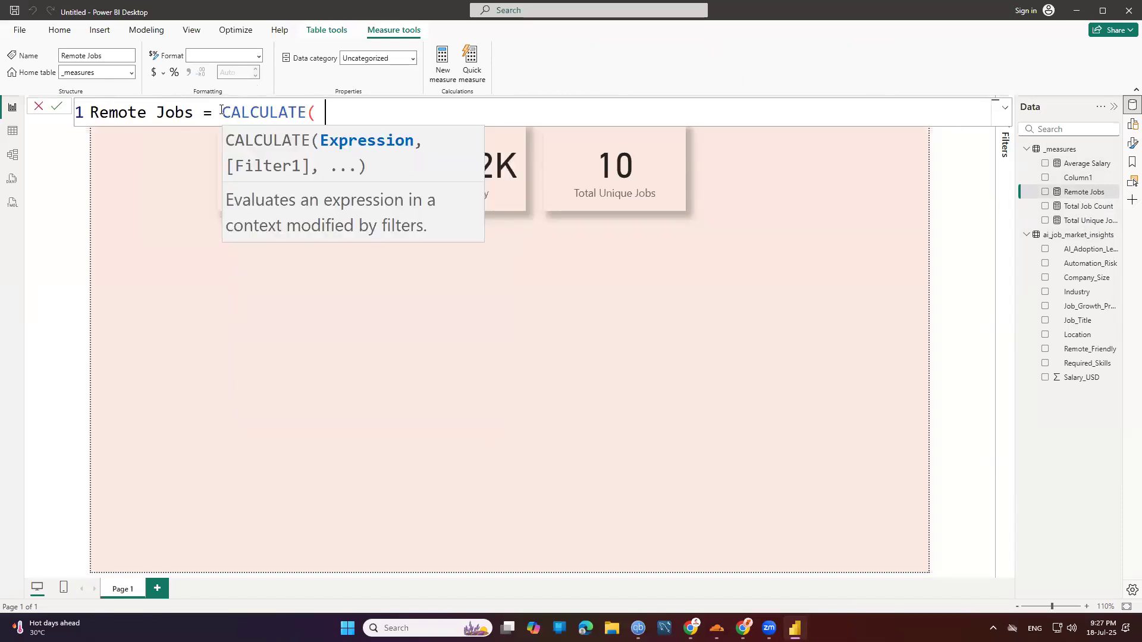
pyautogui.write('coutn')
pyautogui.press('BackSpace')
pyautogui.press('BackSpace')
pyautogui.write('nt')
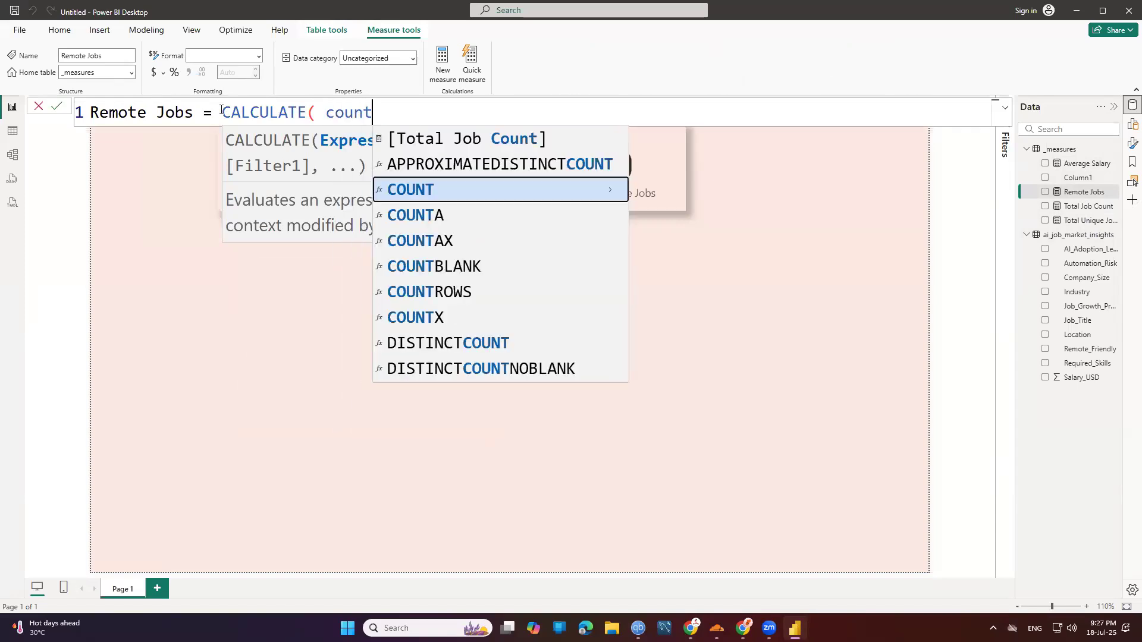
pyautogui.write('row')
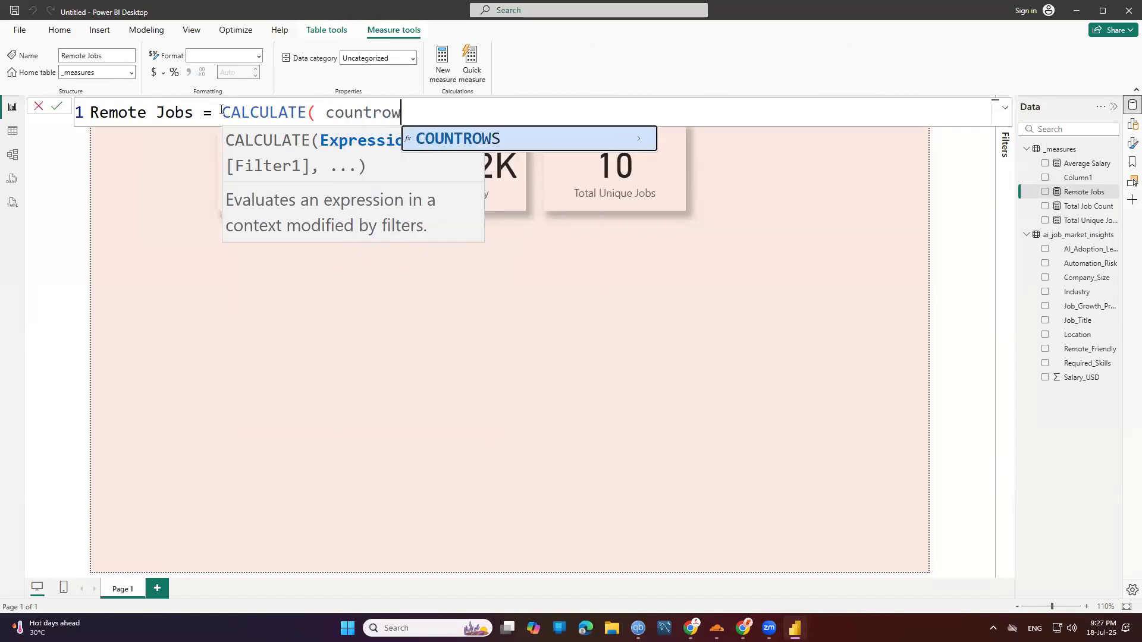
pyautogui.click(491, 138)
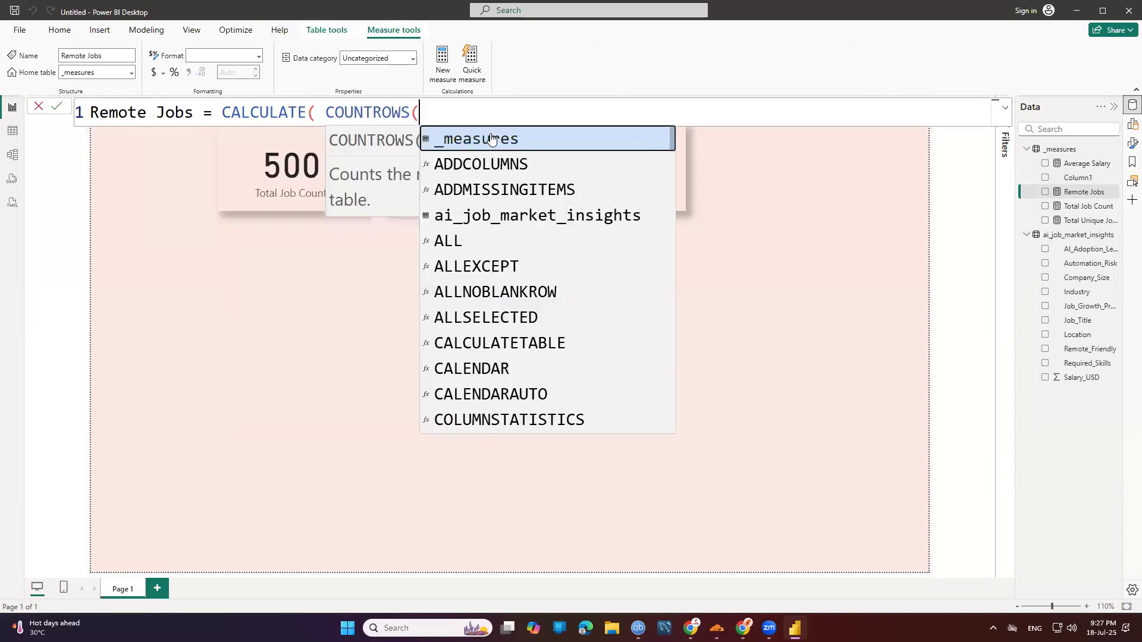
pyautogui.click(519, 216)
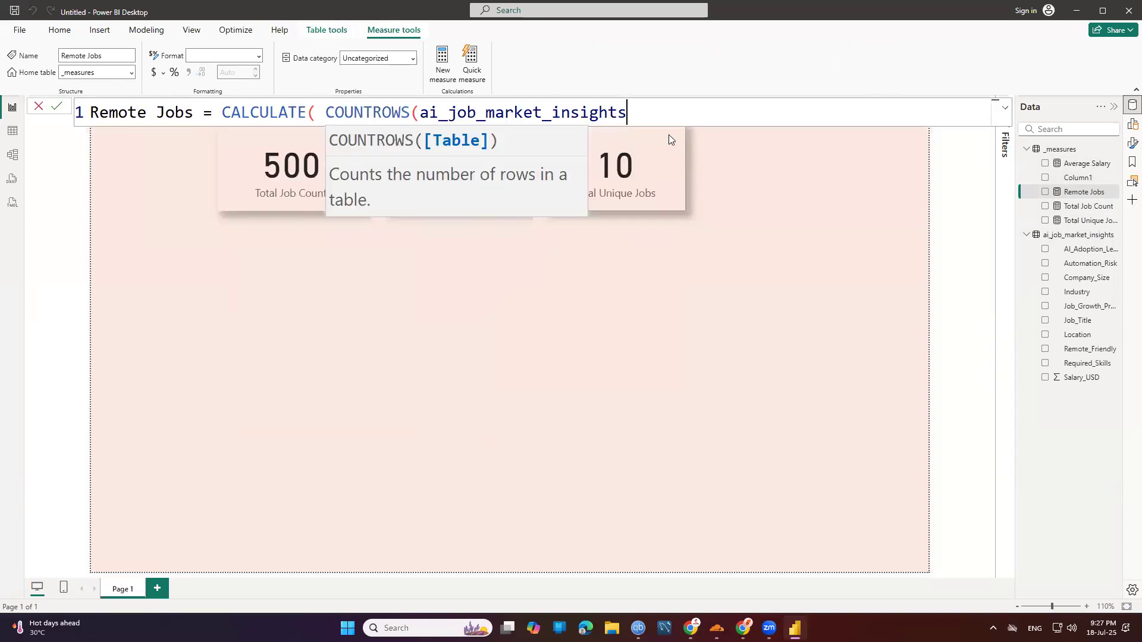
# Complete the Remote Jobs formula with the filter ai_job_market_insights[Remote_Friendly] = "Yes", commit it and close the formula.
pyautogui.write('),')
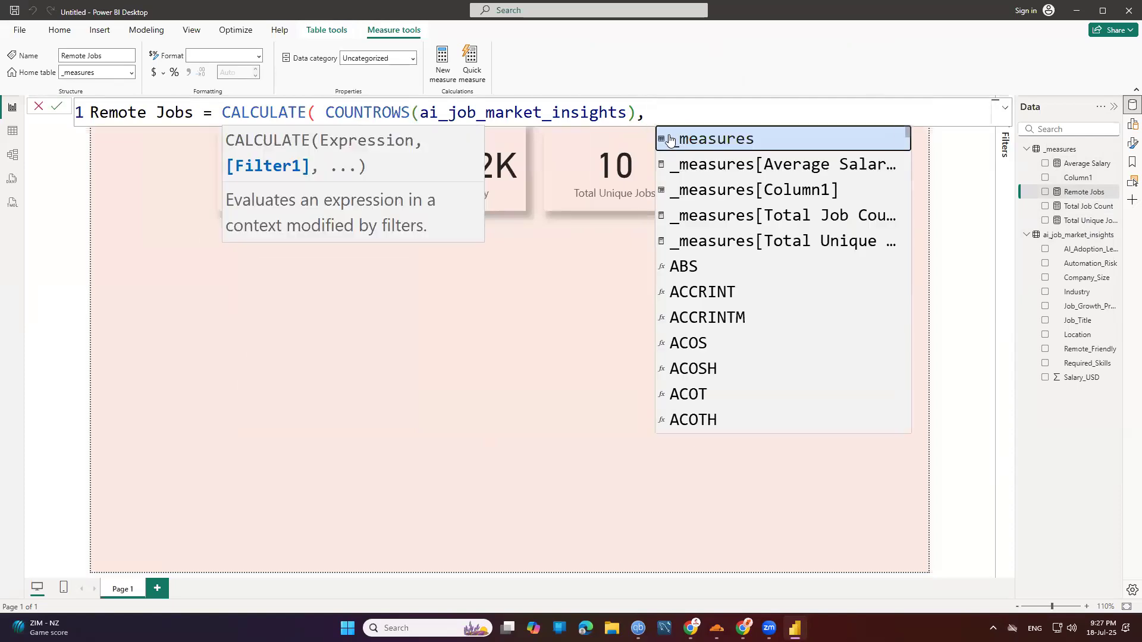
pyautogui.write(' re,pte')
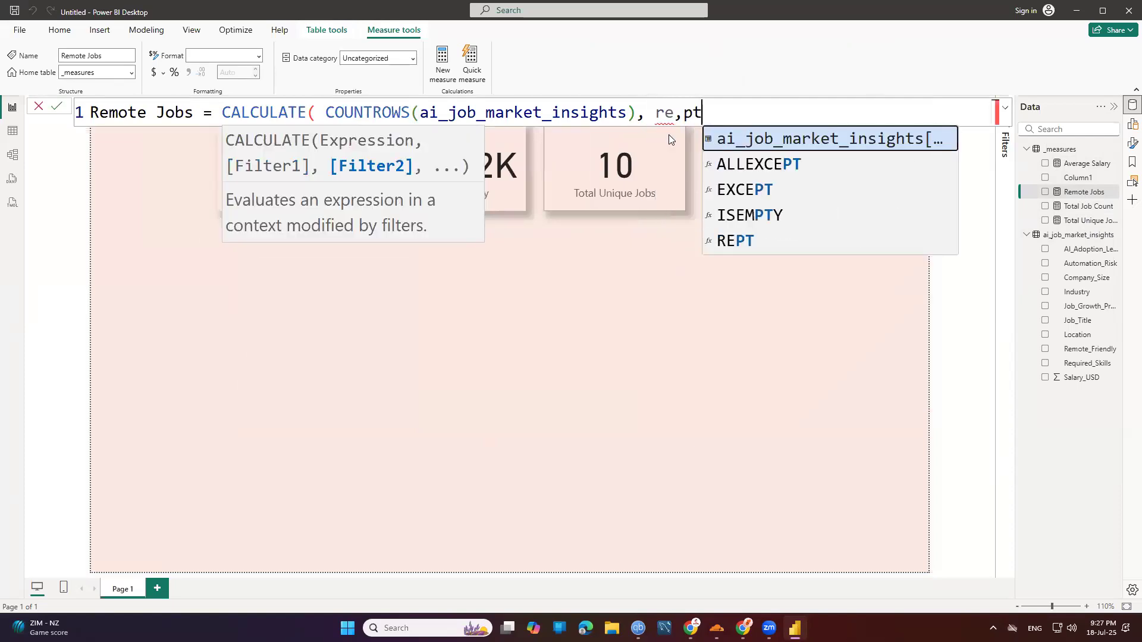
pyautogui.press('BackSpace')
pyautogui.press('BackSpace')
pyautogui.press('BackSpace')
pyautogui.press('BackSpace')
pyautogui.write('m')
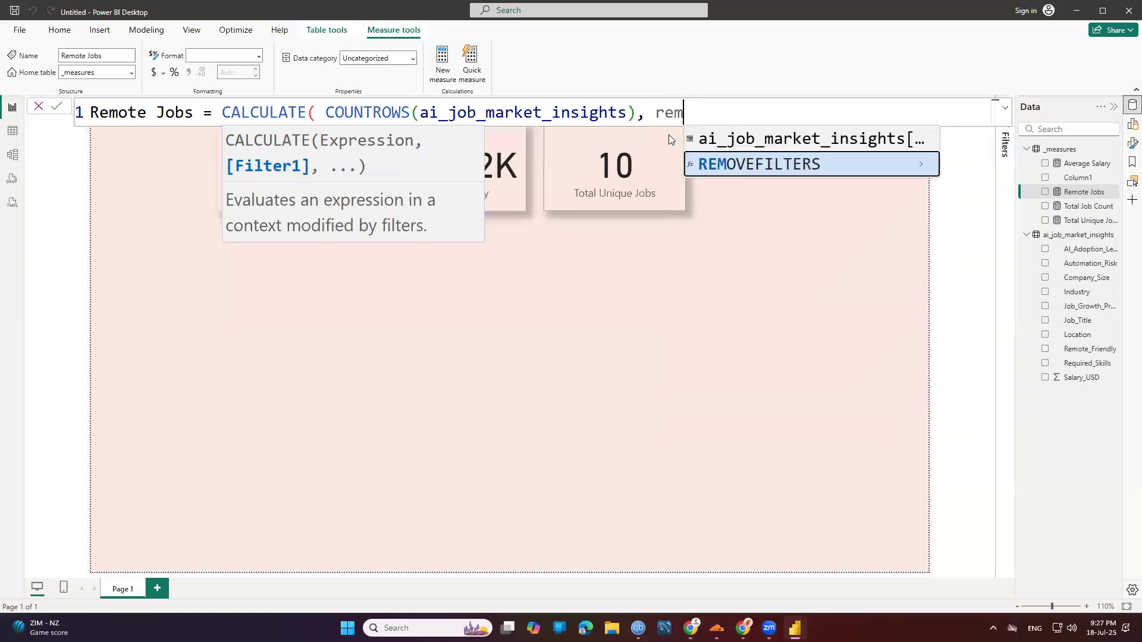
pyautogui.click(776, 139)
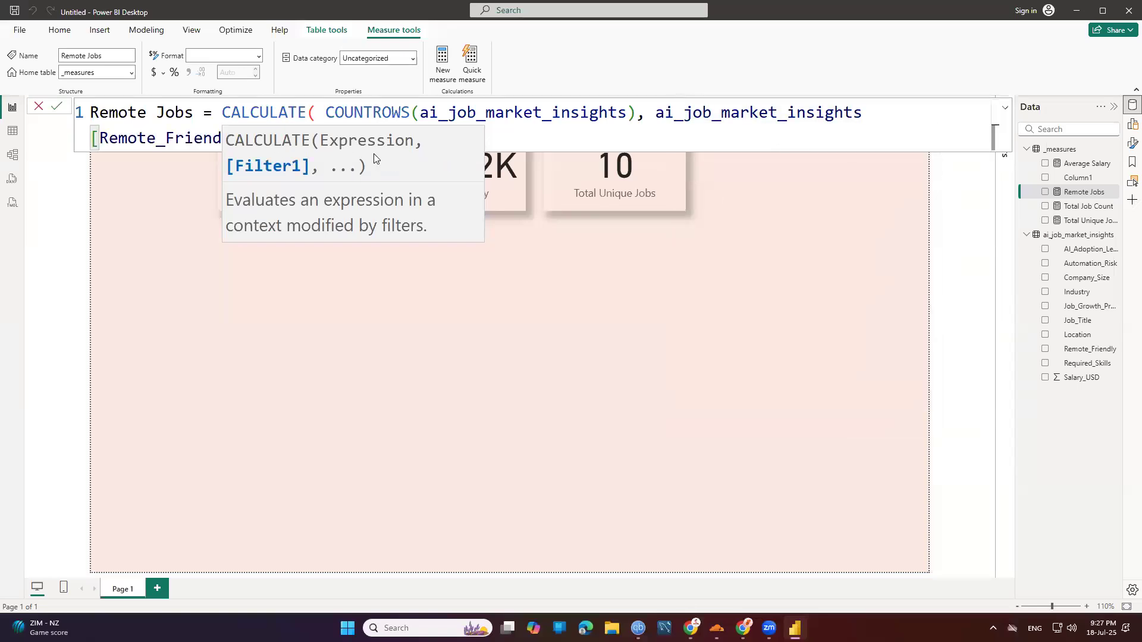
pyautogui.click(262, 140)
pyautogui.write('= ')
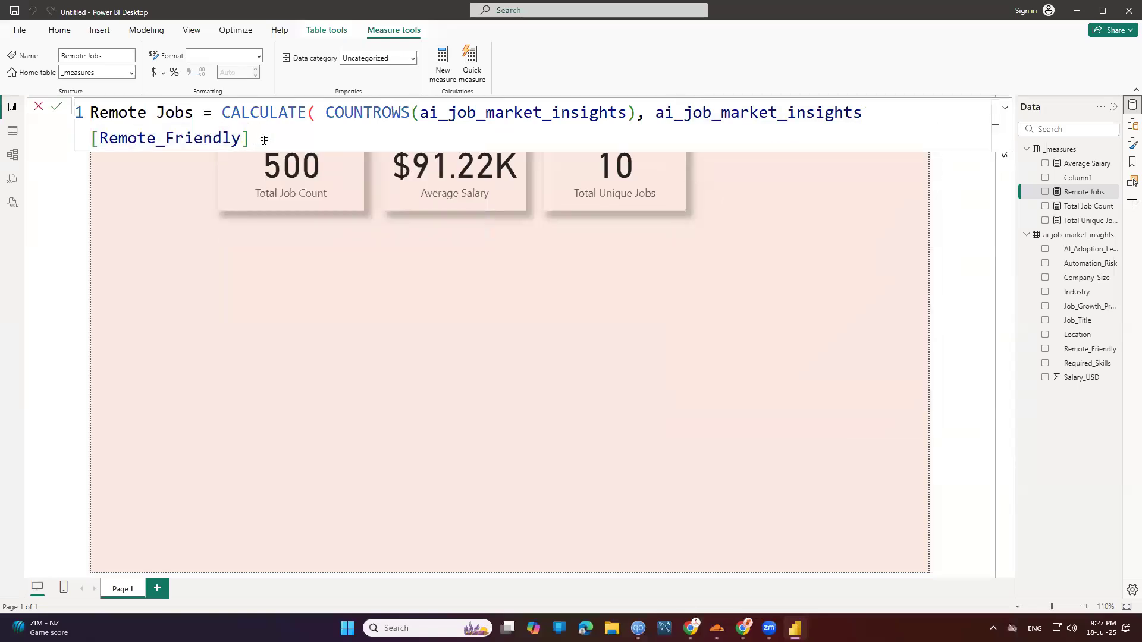
pyautogui.write('"Yes")')
pyautogui.press('Return')
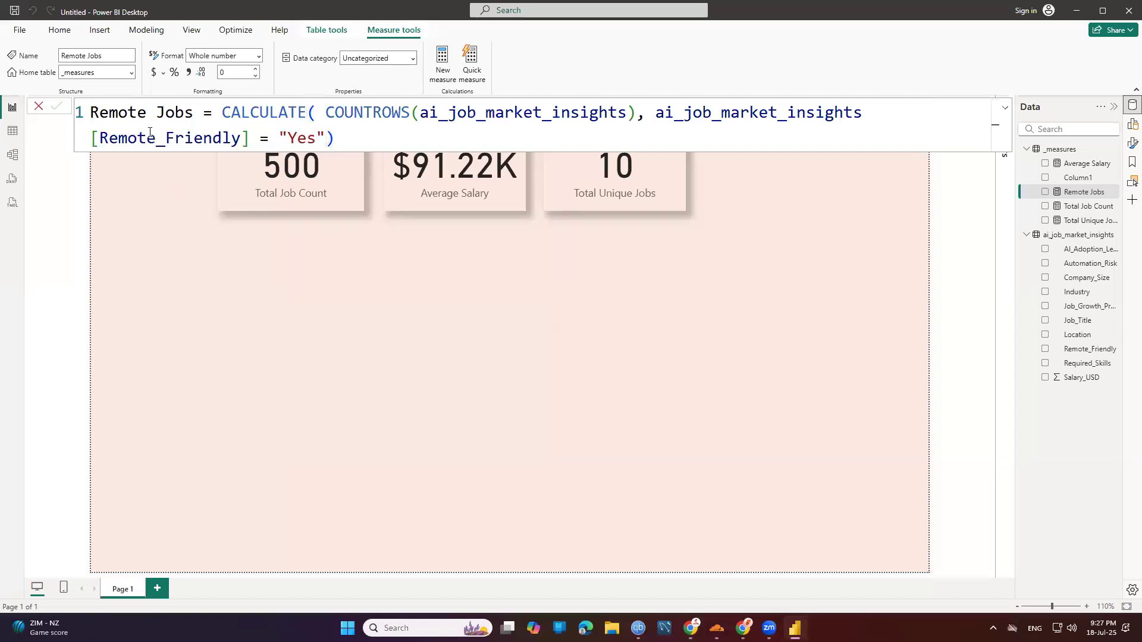
pyautogui.click(39, 109)
# Add the Remote Jobs measure as a card beside Total Unique Jobs and copy the Total Job Count card's formatting onto it with Format painter.
pyautogui.moveTo(1083, 191); pyautogui.dragTo(793, 188)
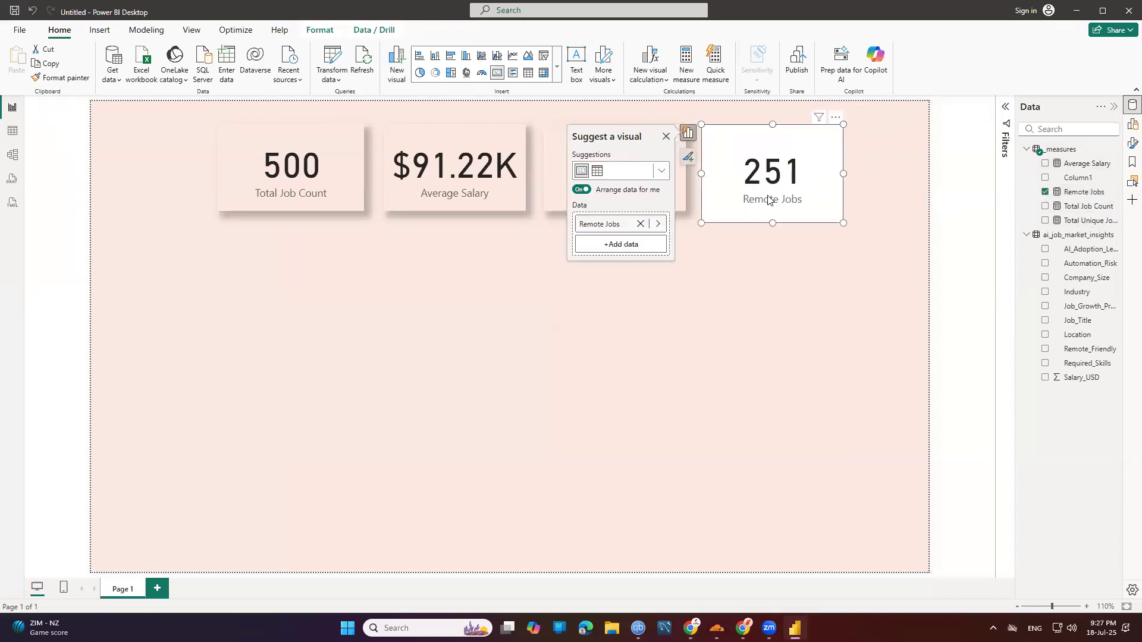
pyautogui.click(303, 226)
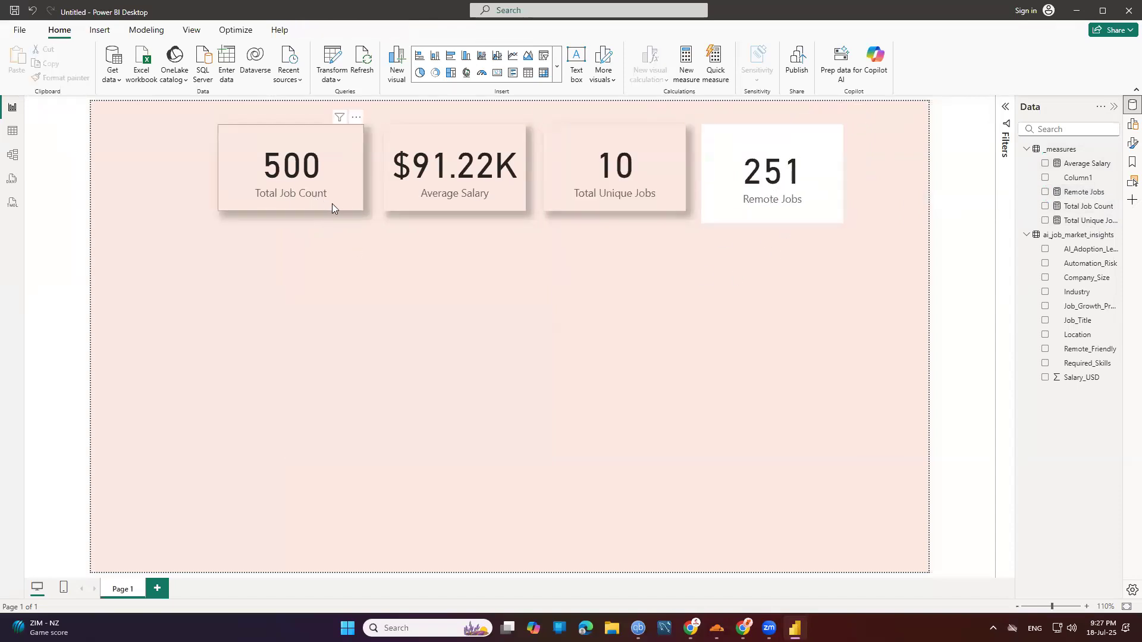
pyautogui.click(332, 204)
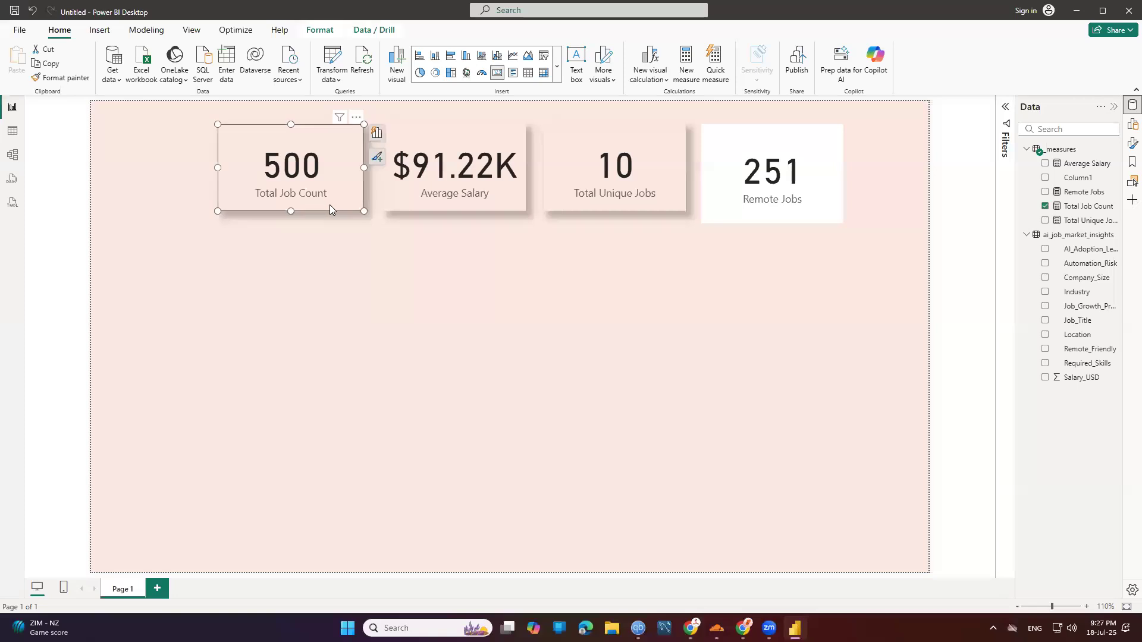
pyautogui.click(60, 78)
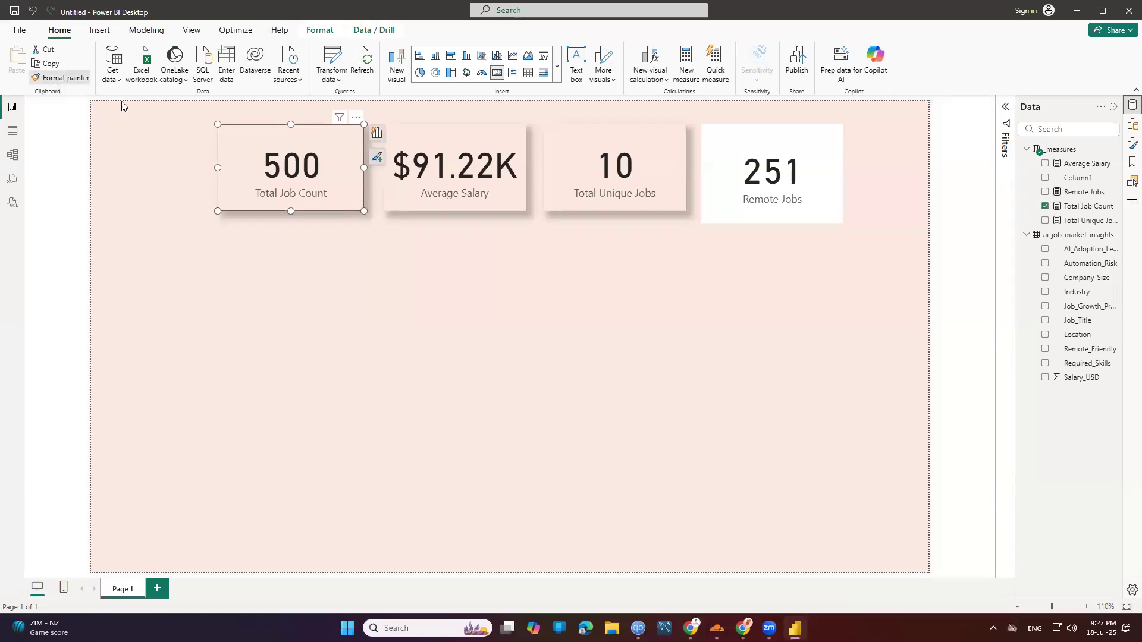
pyautogui.click(799, 197)
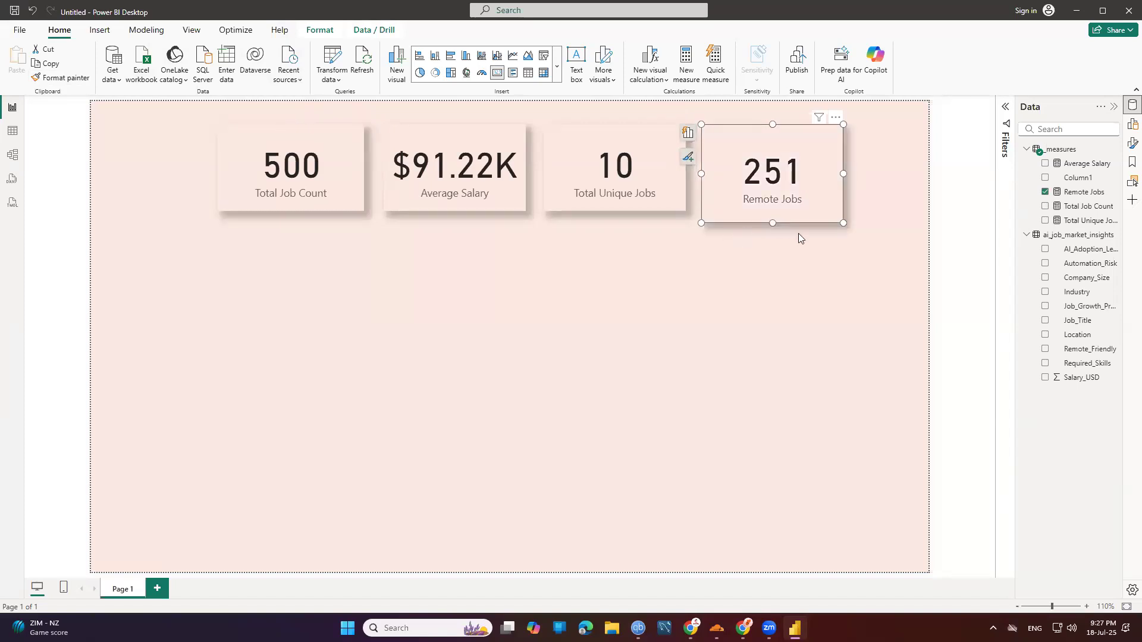
# Match the Remote Jobs card's height to the other cards and shift all four cards toward the page's right edge with similar gaps.
pyautogui.moveTo(775, 219); pyautogui.dragTo(846, 179)
pyautogui.moveTo(653, 170); pyautogui.dragTo(727, 170)
pyautogui.moveTo(525, 162); pyautogui.dragTo(598, 162)
pyautogui.moveTo(345, 157); pyautogui.dragTo(436, 157)
pyautogui.moveTo(514, 169); pyautogui.dragTo(510, 169)
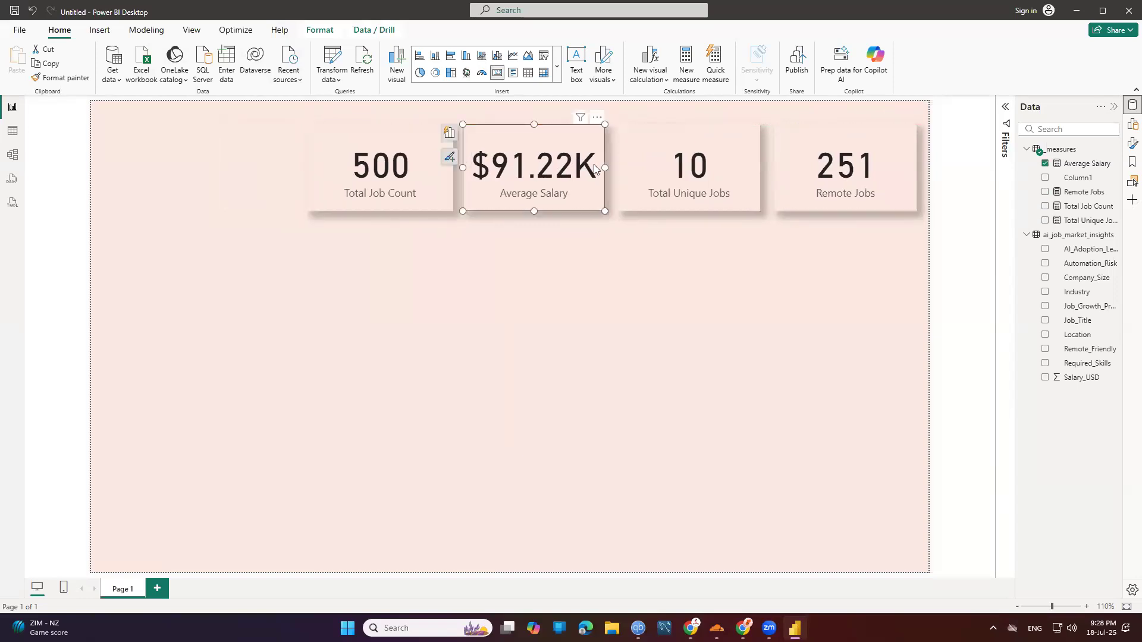
pyautogui.moveTo(644, 167); pyautogui.dragTo(648, 168)
pyautogui.moveTo(808, 169); pyautogui.dragTo(804, 170)
pyautogui.click(783, 304)
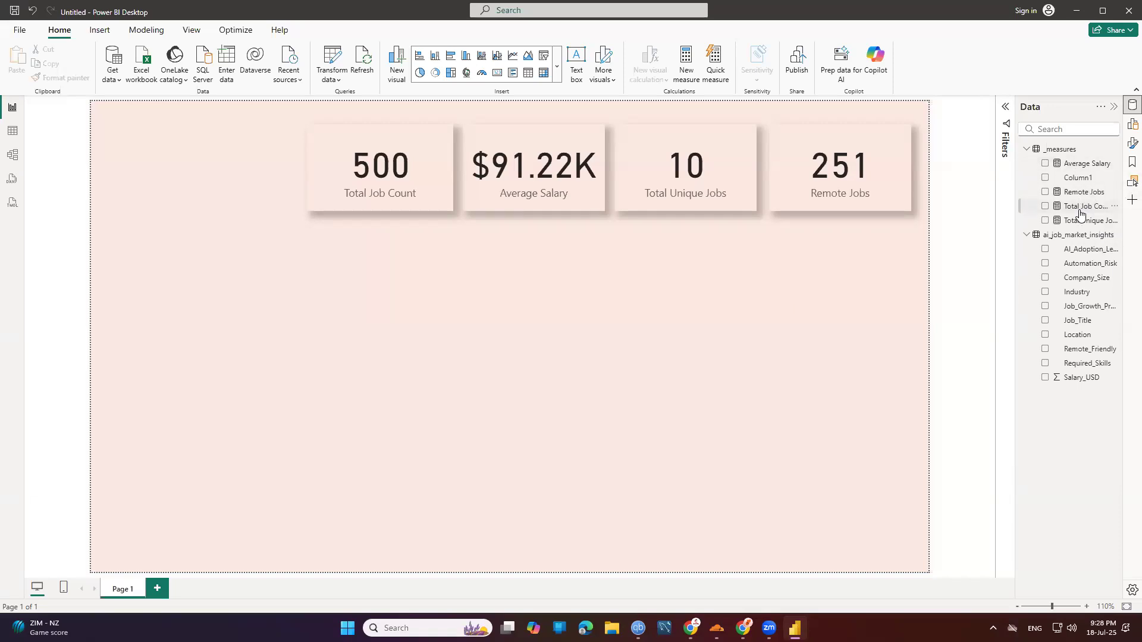
# Review the formulas of the Total Unique Jobs, Total Job Count, Average Salary and Remote Jobs measures.
pyautogui.click(1077, 222)
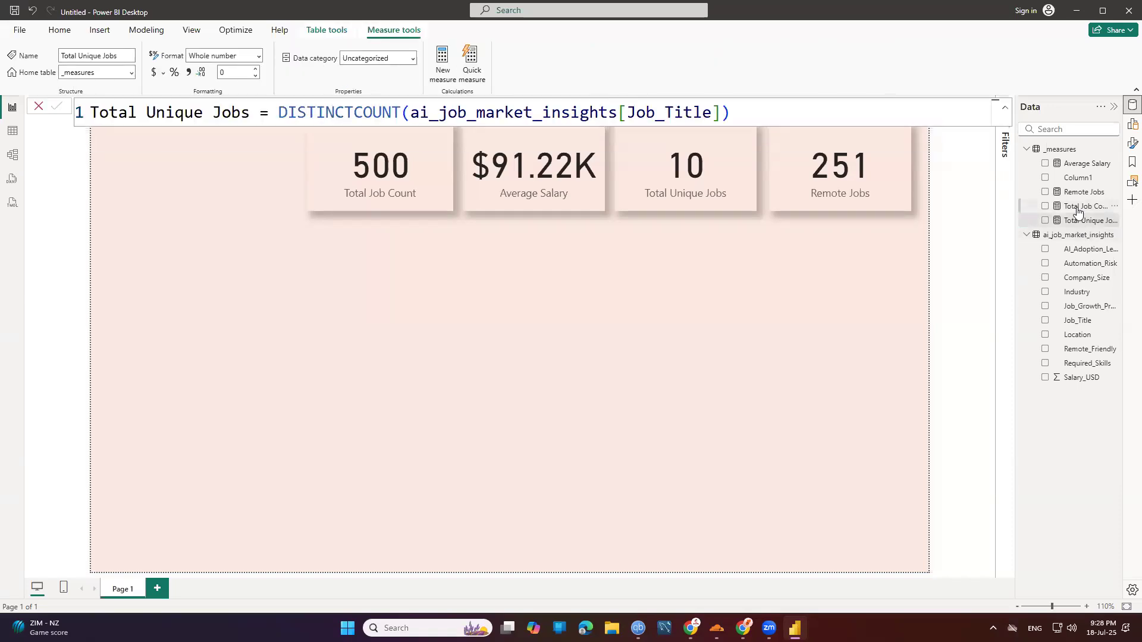
pyautogui.click(1077, 207)
pyautogui.click(1073, 164)
pyautogui.click(1077, 194)
pyautogui.moveTo(336, 138); pyautogui.dragTo(70, 155)
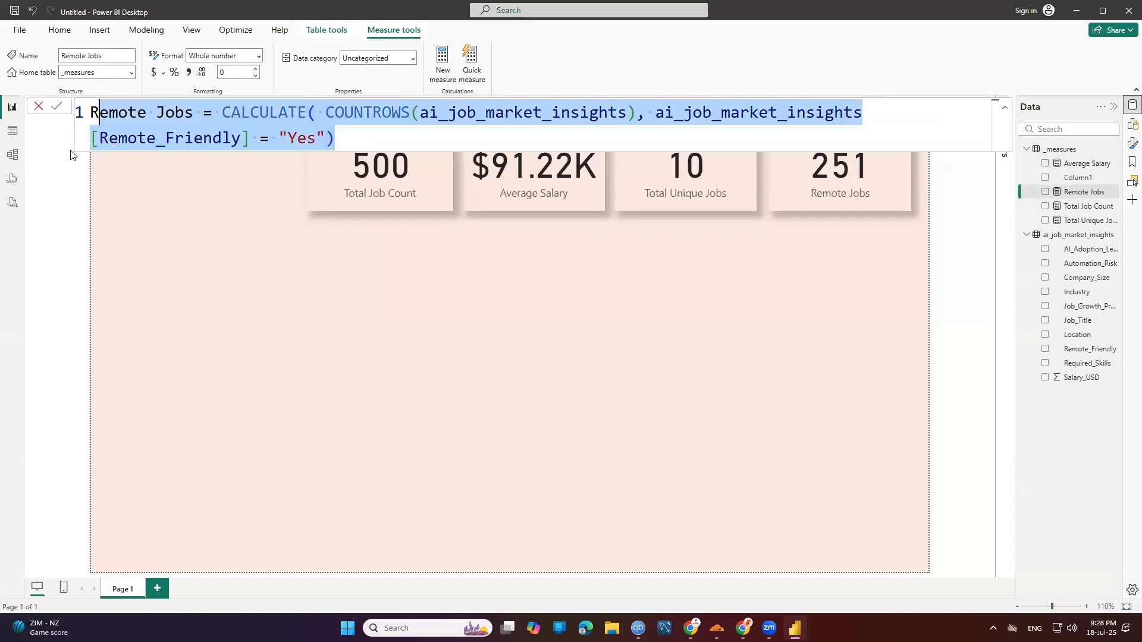
pyautogui.click(419, 250)
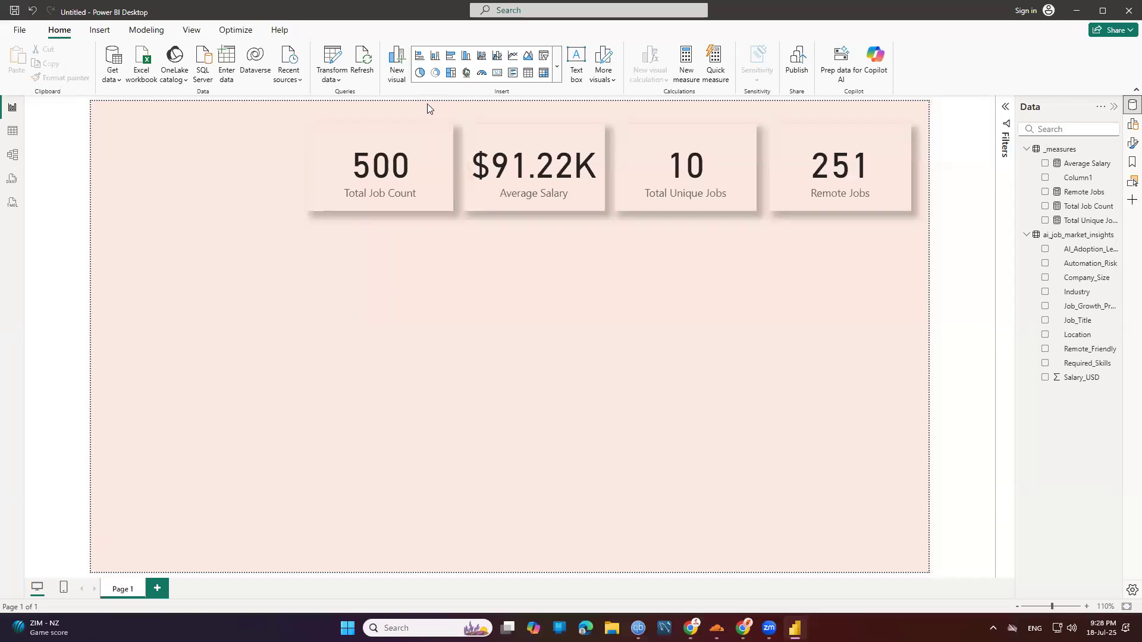
# Insert an empty clustered column chart and place it beneath the Total Job Count card.
pyautogui.click(466, 56)
pyautogui.moveTo(286, 362); pyautogui.dragTo(417, 293)
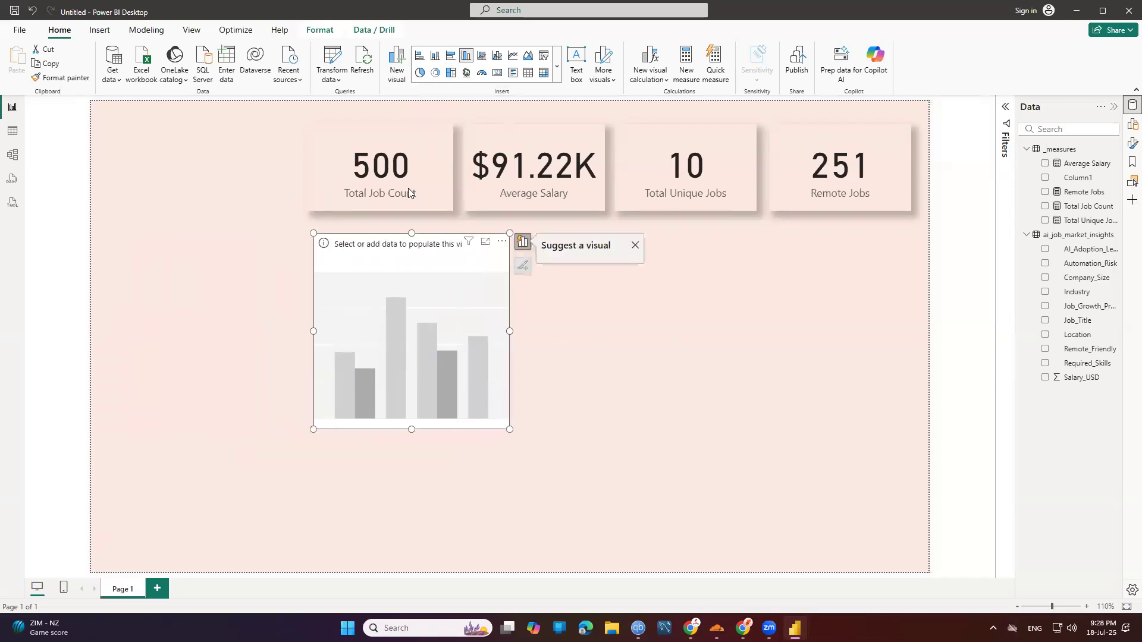
# Insert a text box on the report page with the title "Ai powered Job Market Analysis".
pyautogui.click(580, 67)
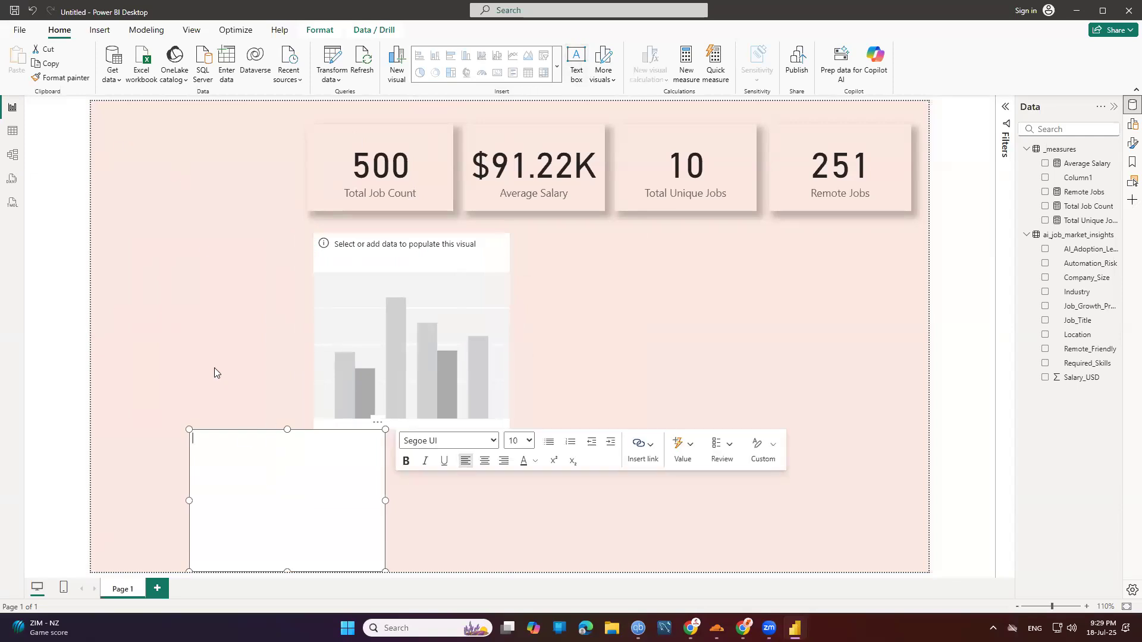
pyautogui.click(208, 443)
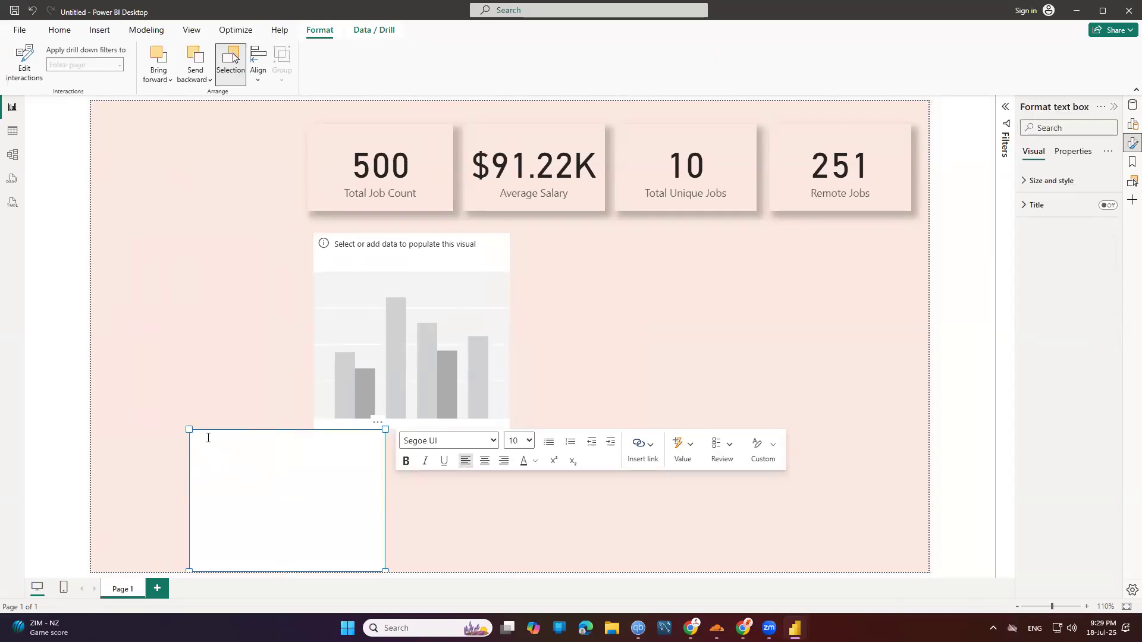
pyautogui.write('Ai powered Job Market Analysius')
pyautogui.hotkey('ctrl', 'shift', 'Left')
pyautogui.hotkey('ctrl', 'shift', 'Left')
# Make the title text in the text box bold and set its font size to 36.
pyautogui.tripleClick(261, 438)
pyautogui.click(409, 464)
pyautogui.tripleClick(333, 438)
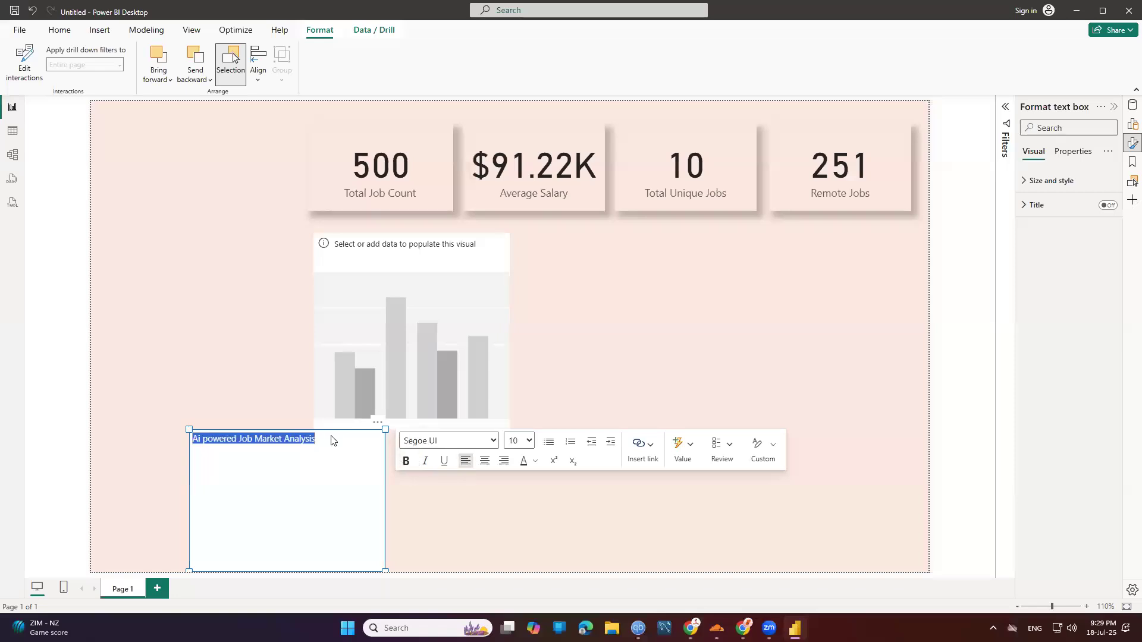
pyautogui.click(408, 462)
pyautogui.click(527, 440)
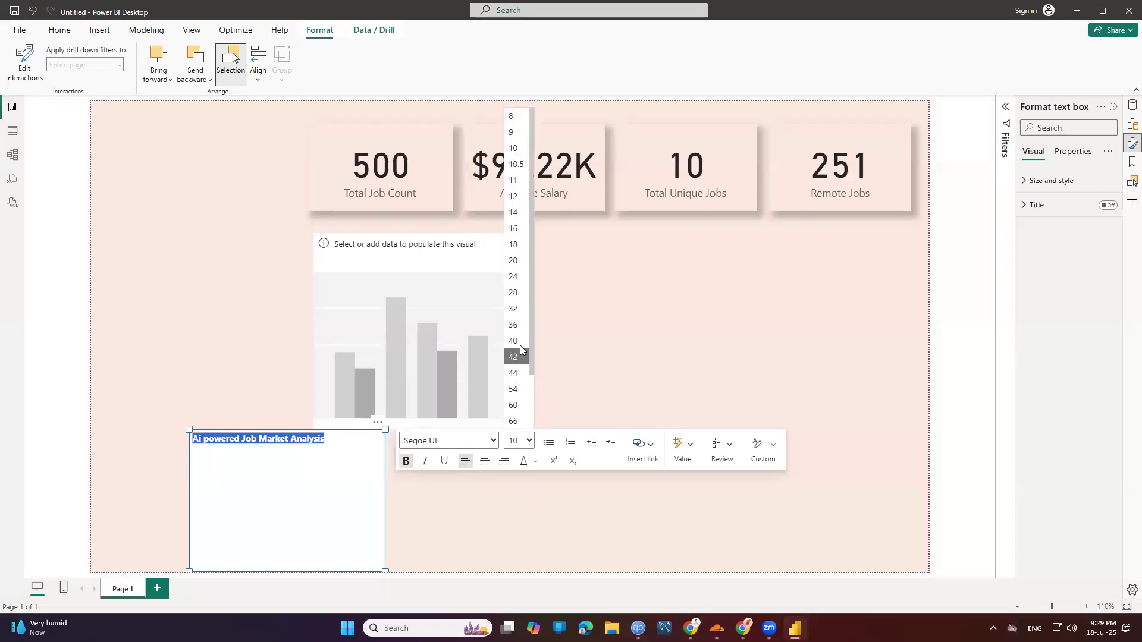
pyautogui.click(517, 327)
pyautogui.click(384, 503)
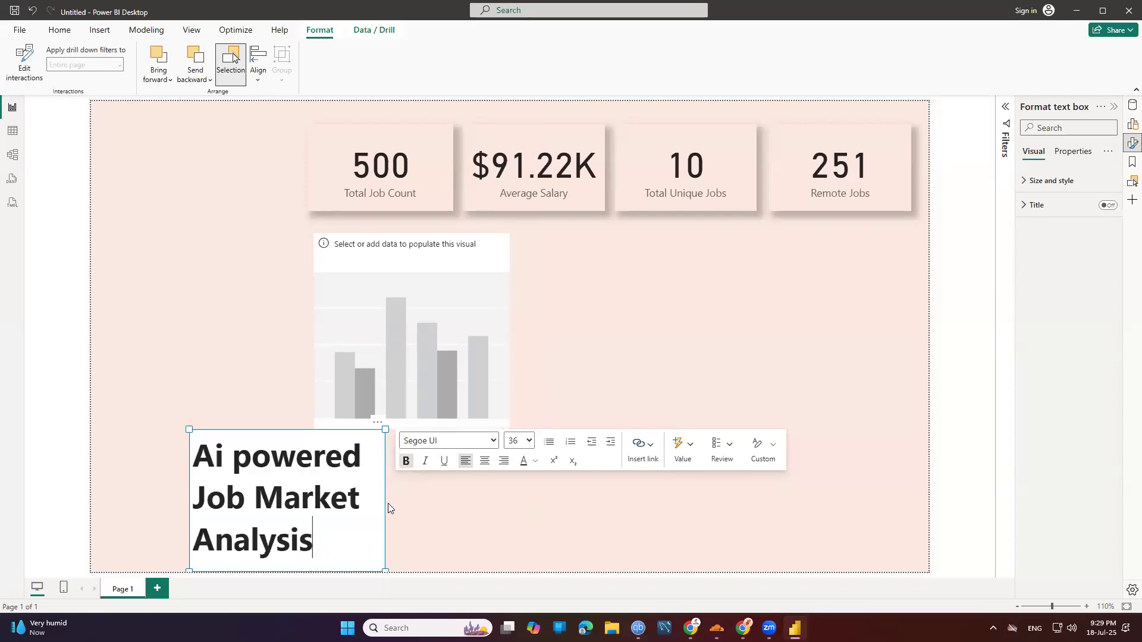
pyautogui.click(394, 553)
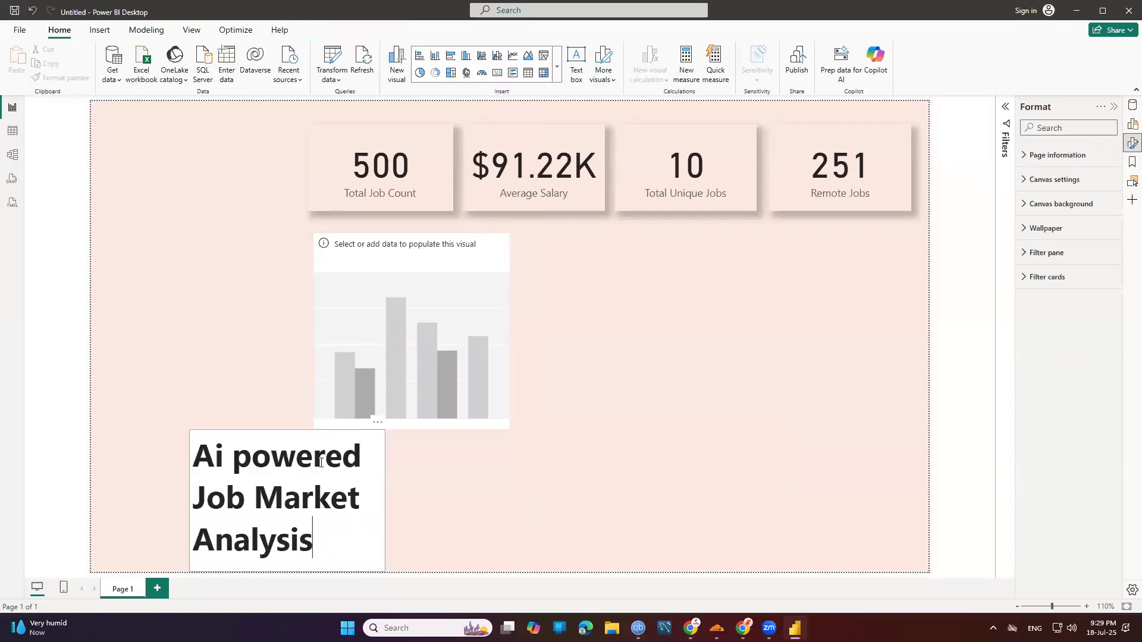
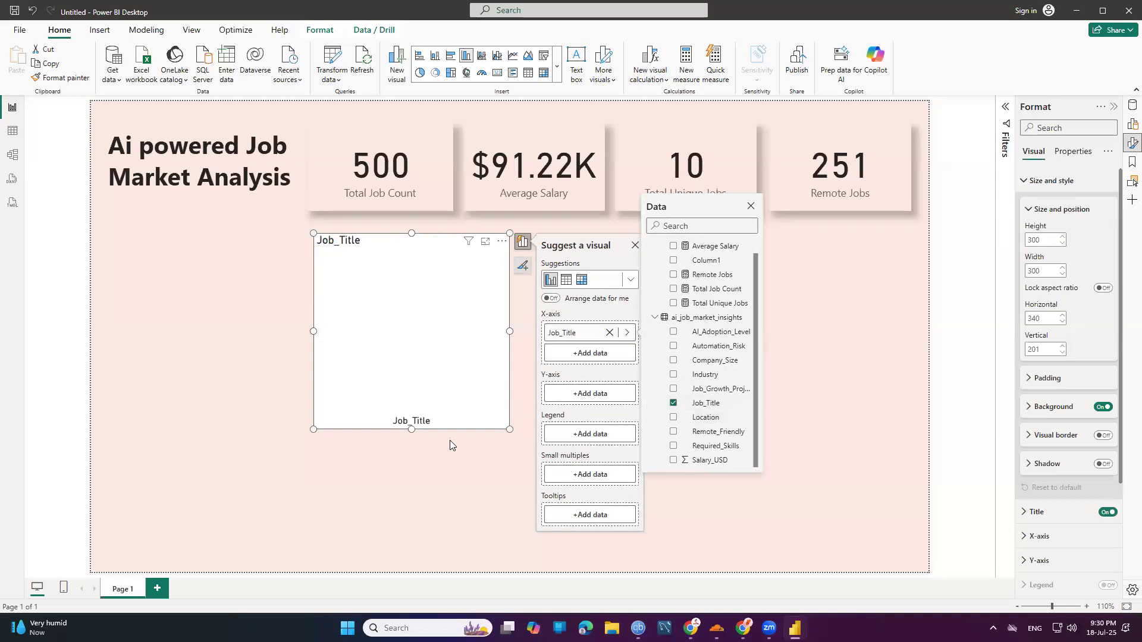
# Add the Total Job Count measure to the Y-axis of the Job_Title column chart.
pyautogui.click(611, 395)
pyautogui.click(675, 300)
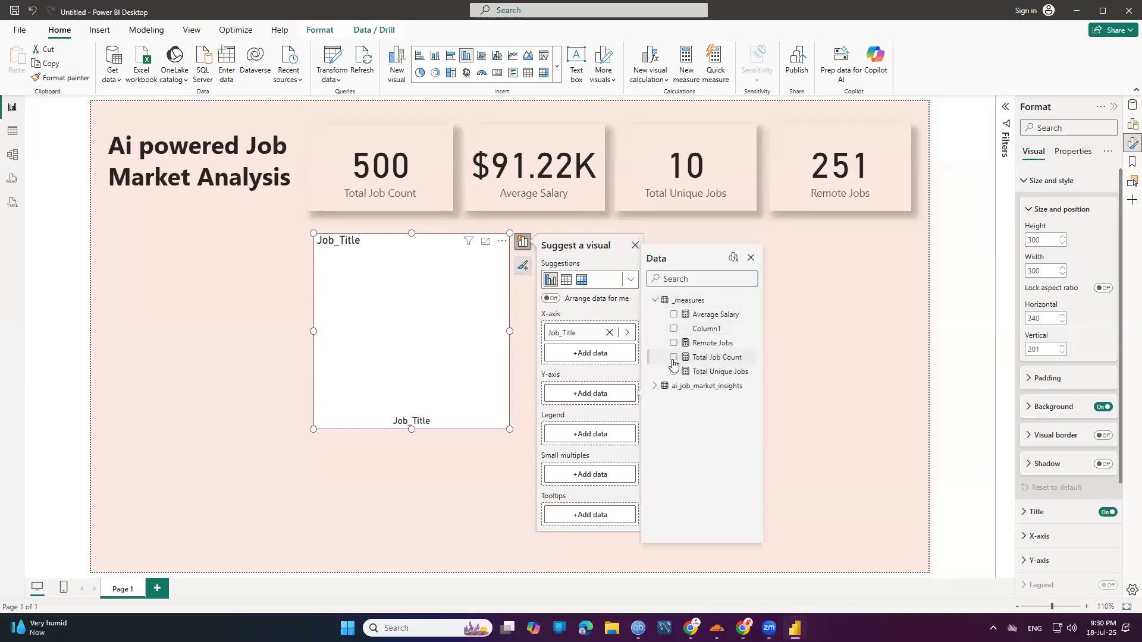
pyautogui.click(673, 357)
pyautogui.press('Escape')
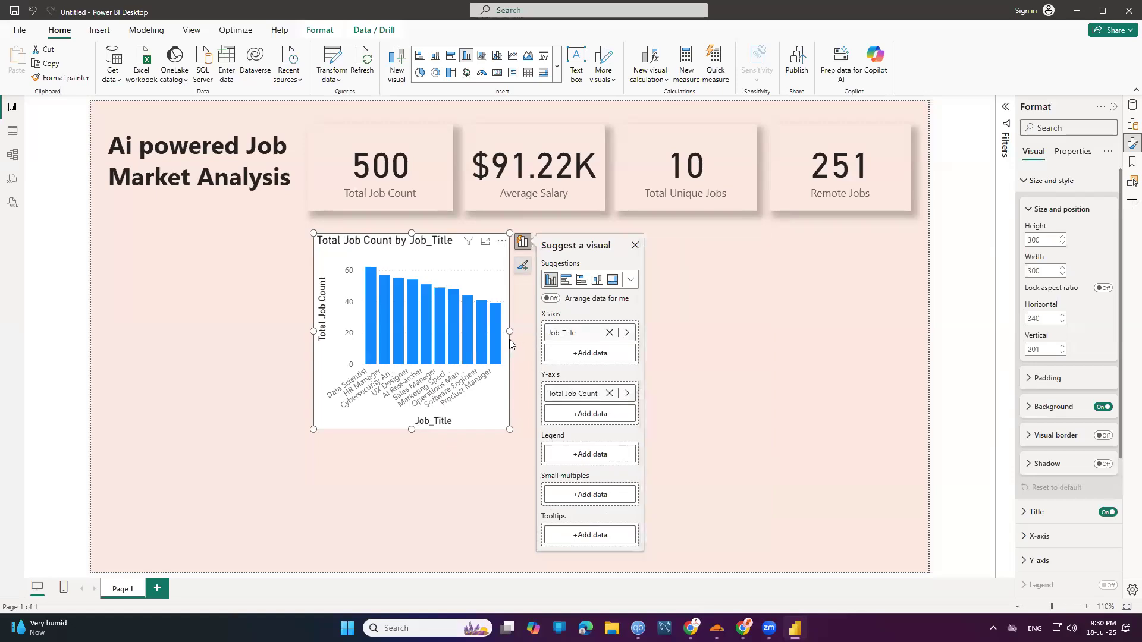
pyautogui.press('Escape')
# Enlarge the column chart to about 923 wide and 312 high so it spans the row of cards above.
pyautogui.moveTo(509, 336); pyautogui.dragTo(912, 340)
pyautogui.moveTo(313, 233); pyautogui.dragTo(306, 225)
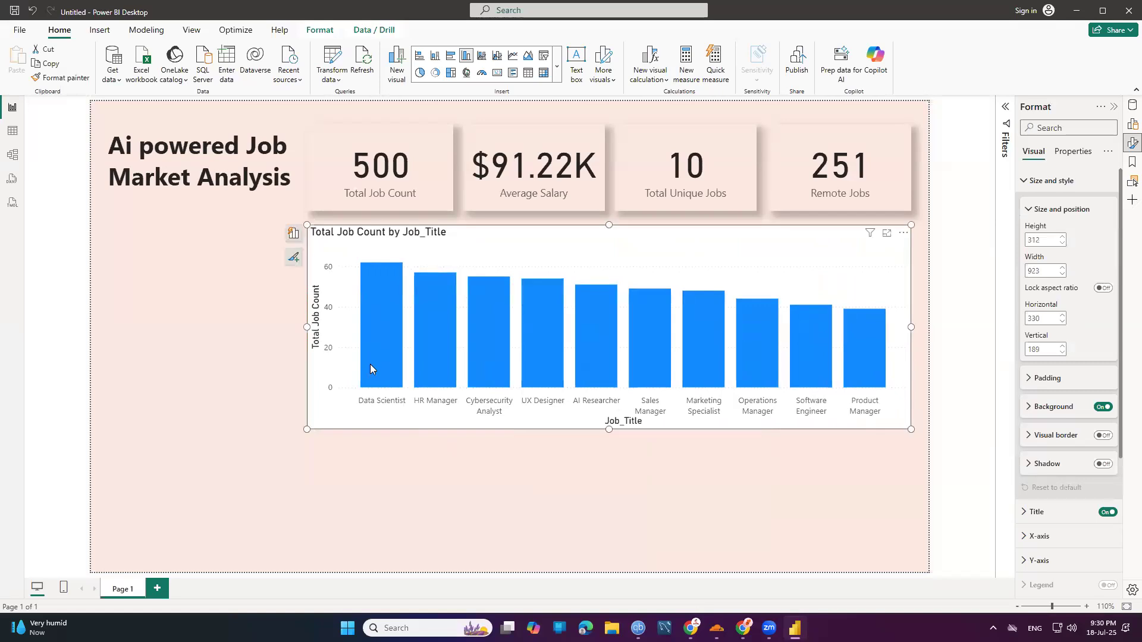
pyautogui.moveTo(370, 364)
pyautogui.click(532, 491)
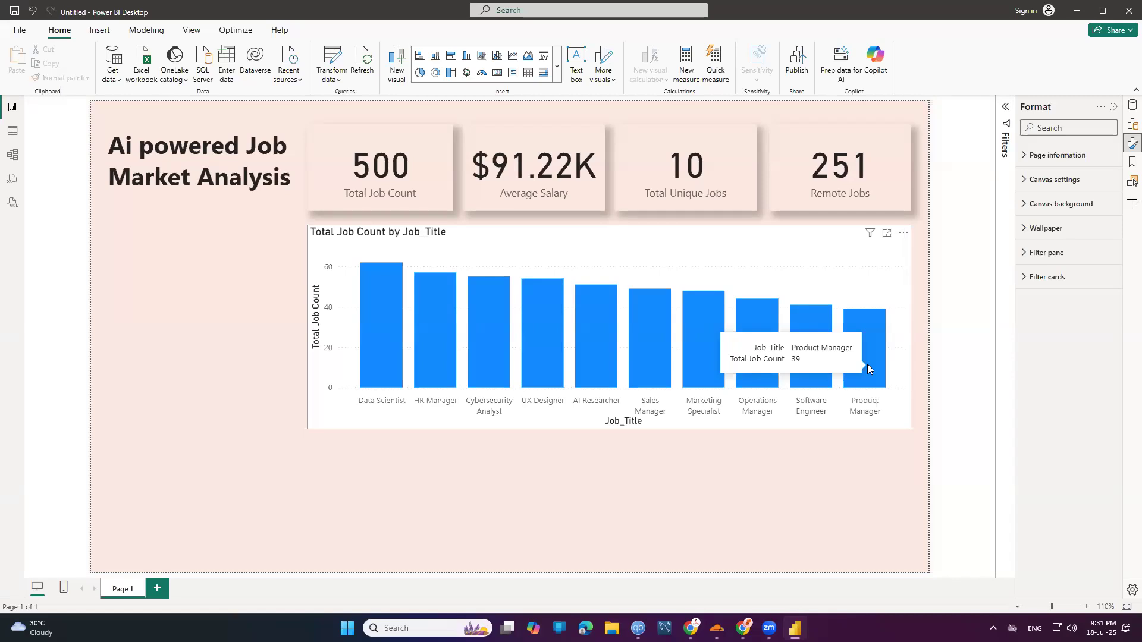
# Turn on data labels for the column chart.
pyautogui.click(678, 426)
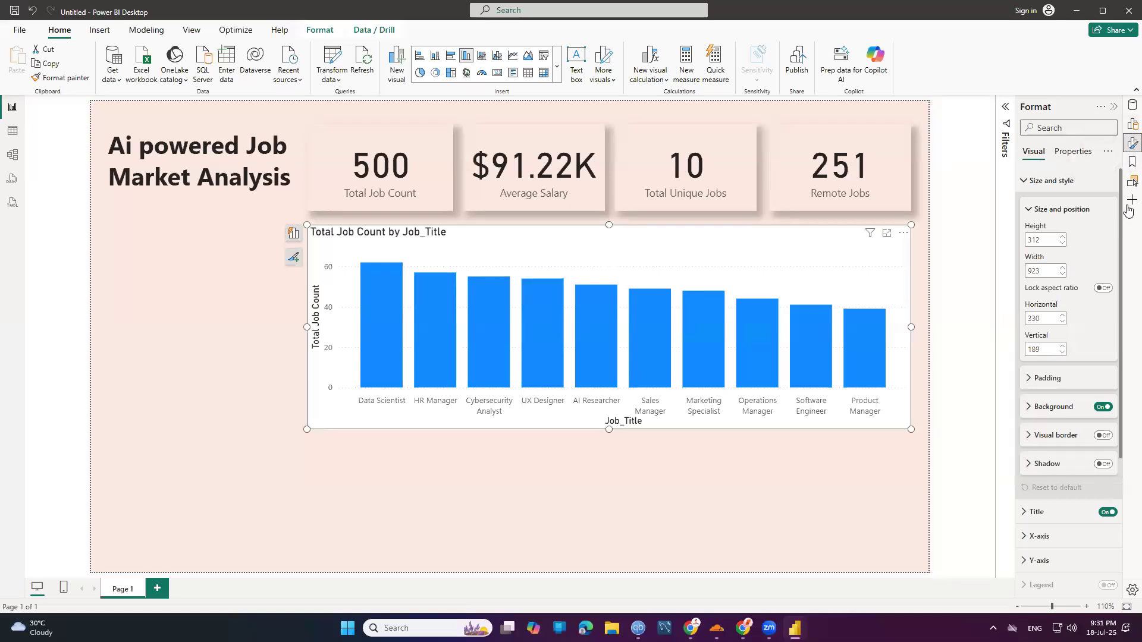
pyautogui.click(1130, 146)
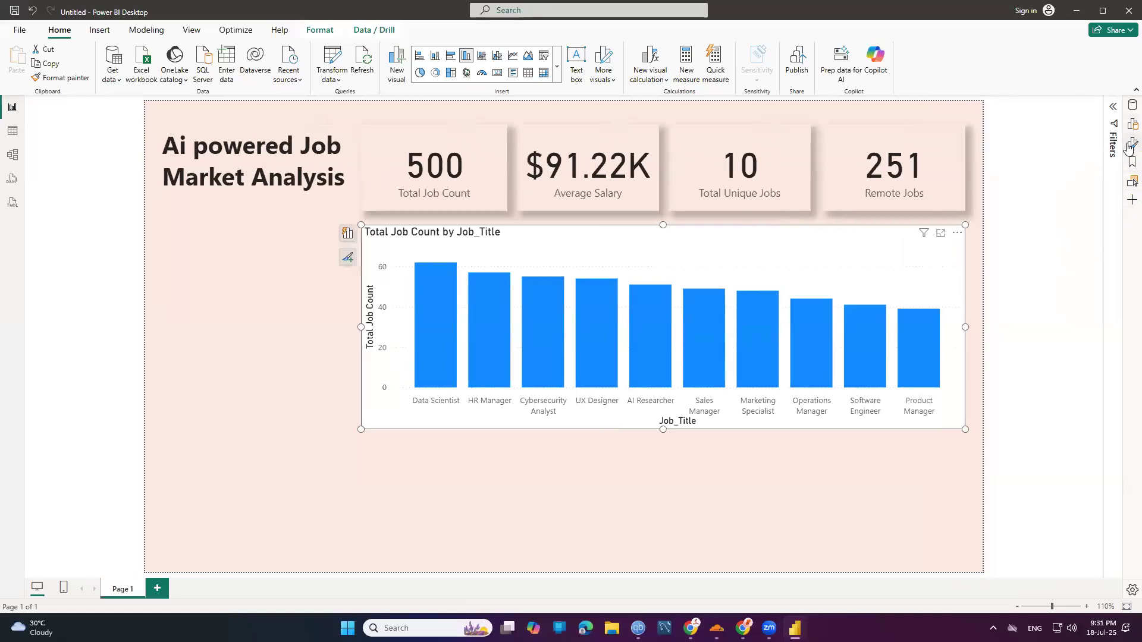
pyautogui.click(1129, 146)
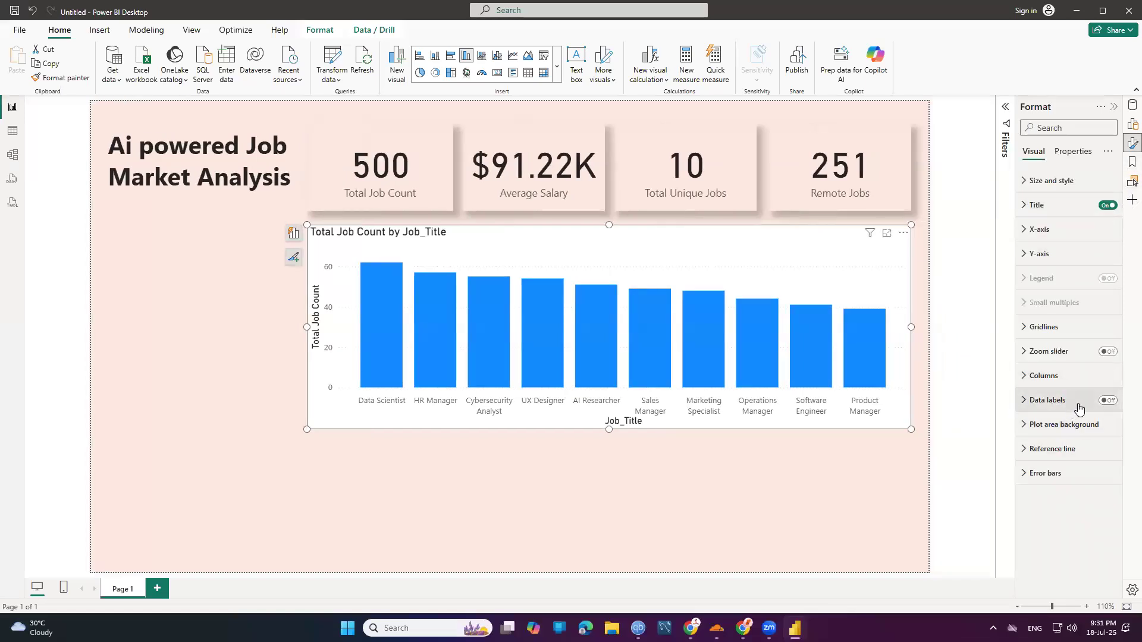
pyautogui.click(1111, 401)
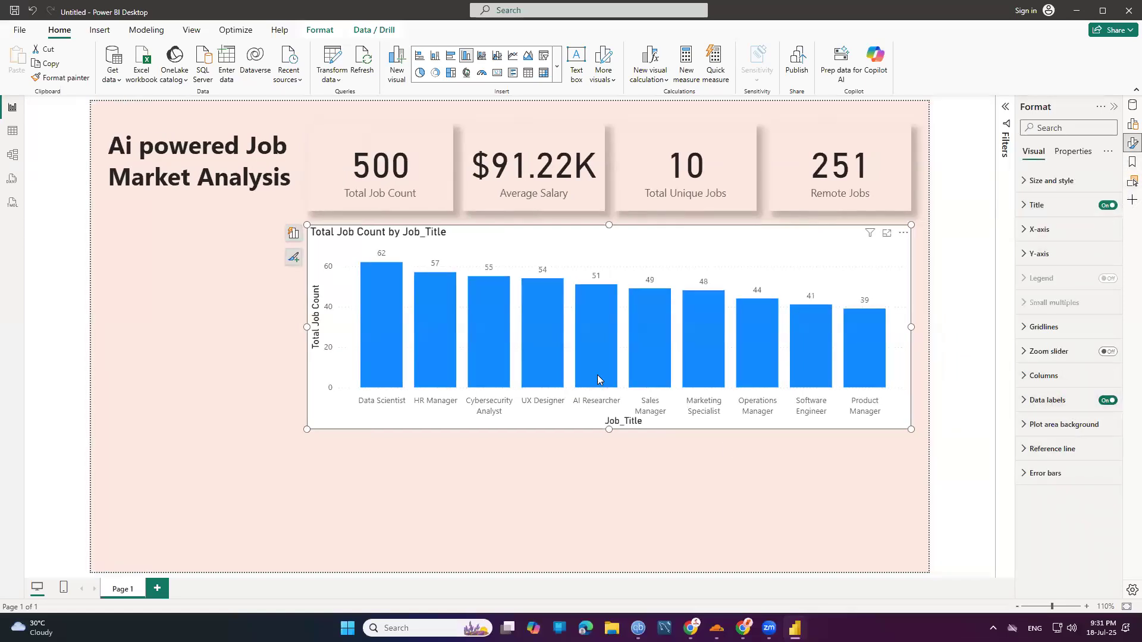
# Remove the Y-axis values and both axis titles from the column chart.
pyautogui.click(328, 312)
pyautogui.press('Delete')
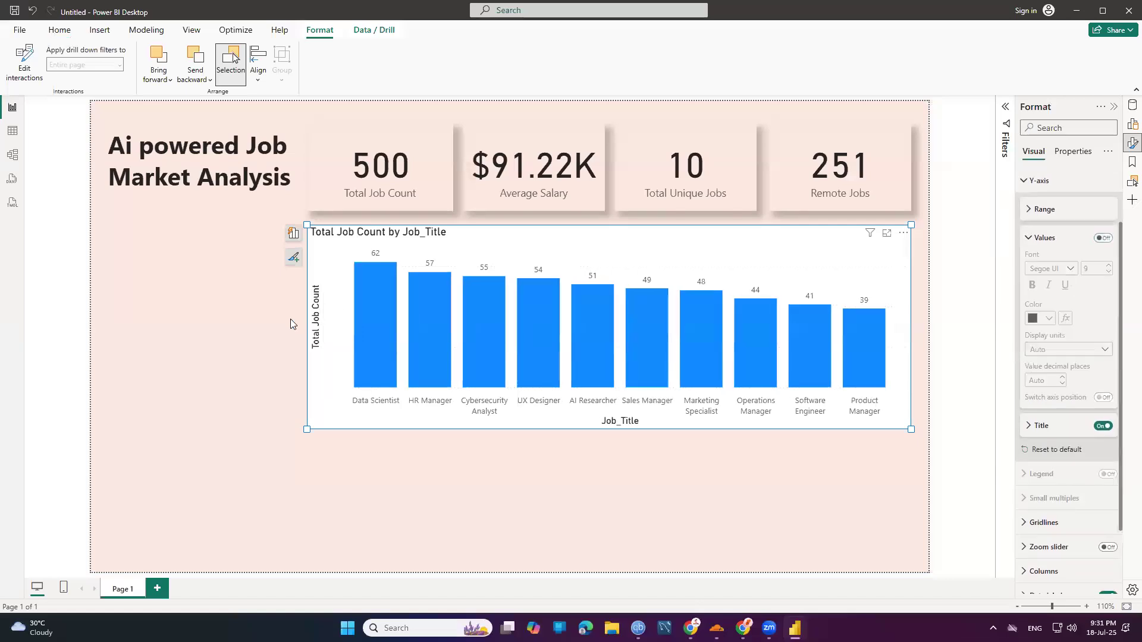
pyautogui.click(318, 324)
pyautogui.press('Delete')
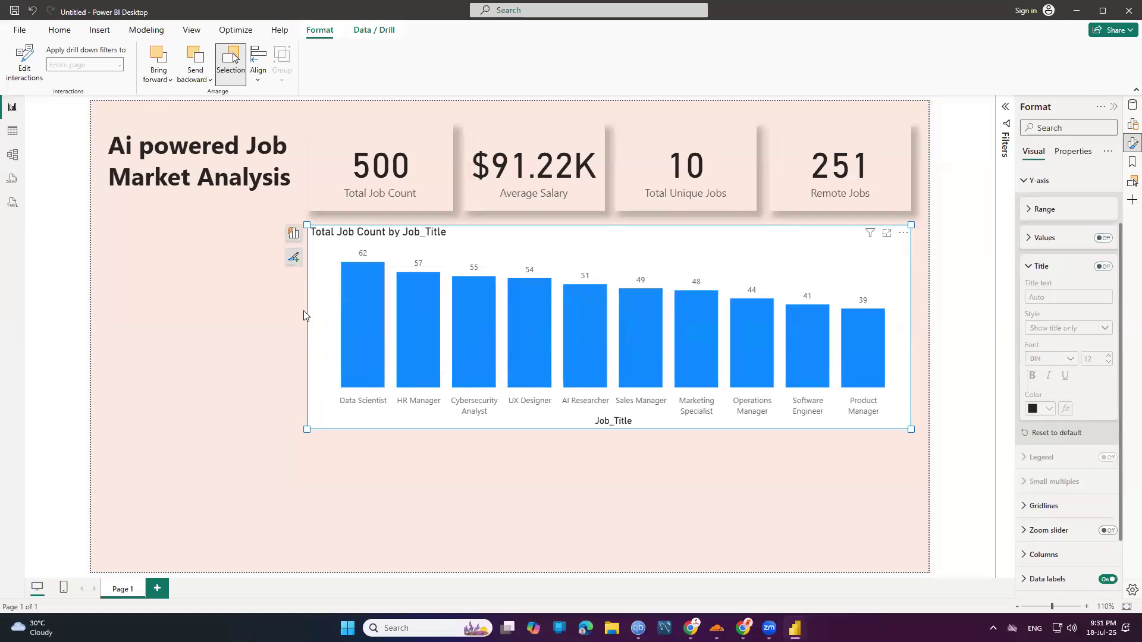
pyautogui.click(616, 426)
pyautogui.press('Delete')
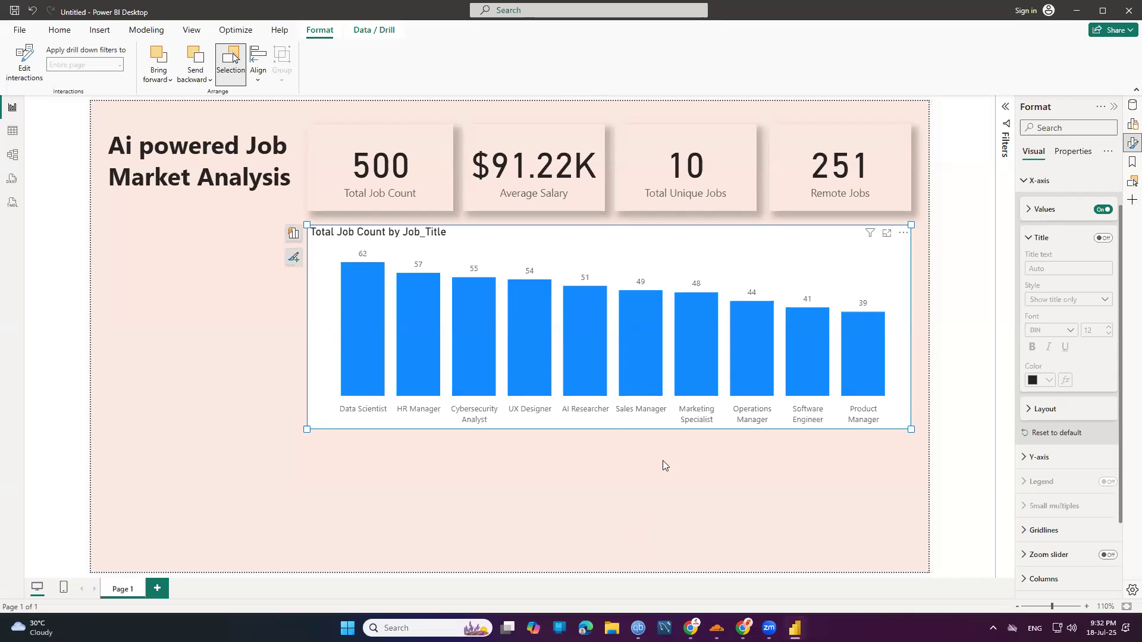
# Narrow the column chart to the combined width of the Total Job Count and Average Salary cards.
pyautogui.click(684, 455)
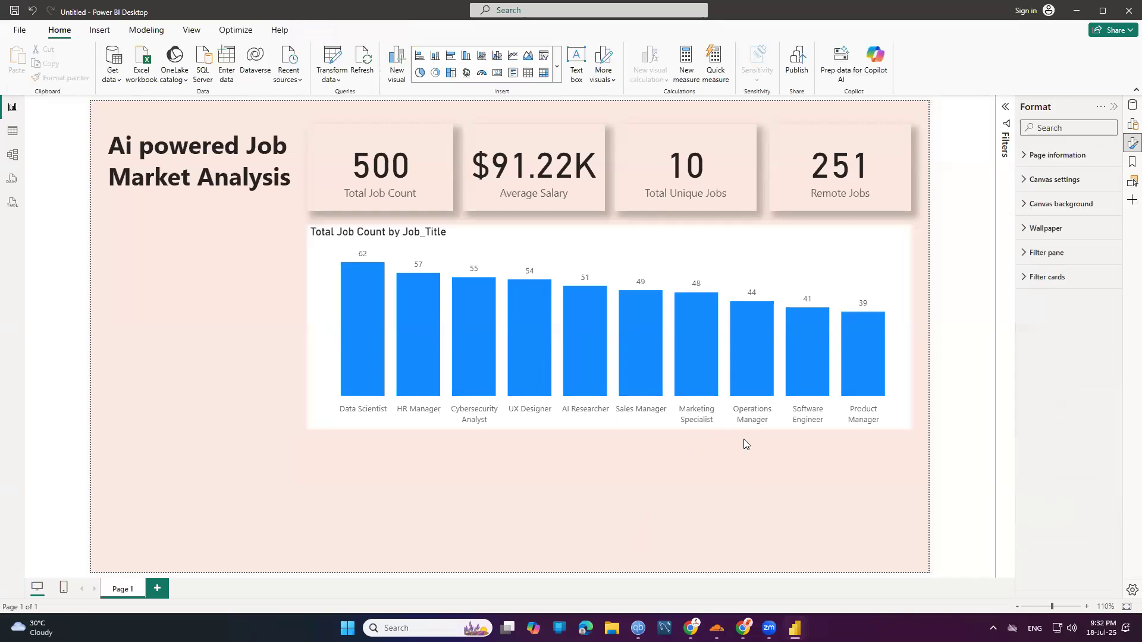
pyautogui.click(895, 324)
pyautogui.moveTo(607, 347)
pyautogui.mouseDown()
pyautogui.moveTo(620, 331)
pyautogui.moveTo(605, 328)
pyautogui.mouseUp()
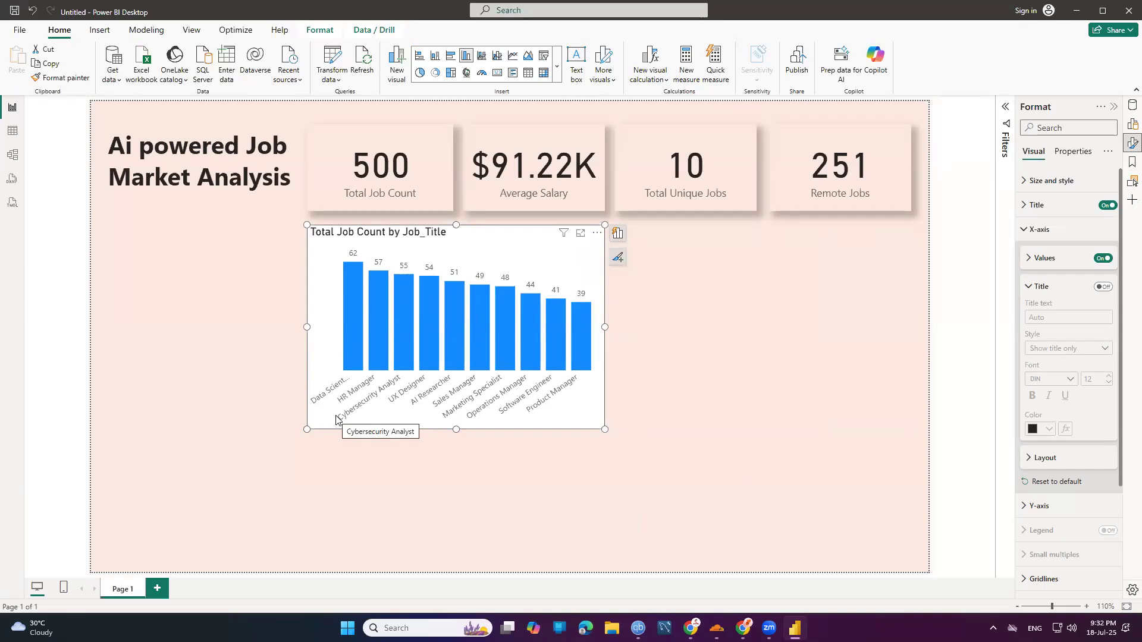
# Set the chart's Job_Title filter to the Top N type, showing the top 5 items.
pyautogui.click(1008, 128)
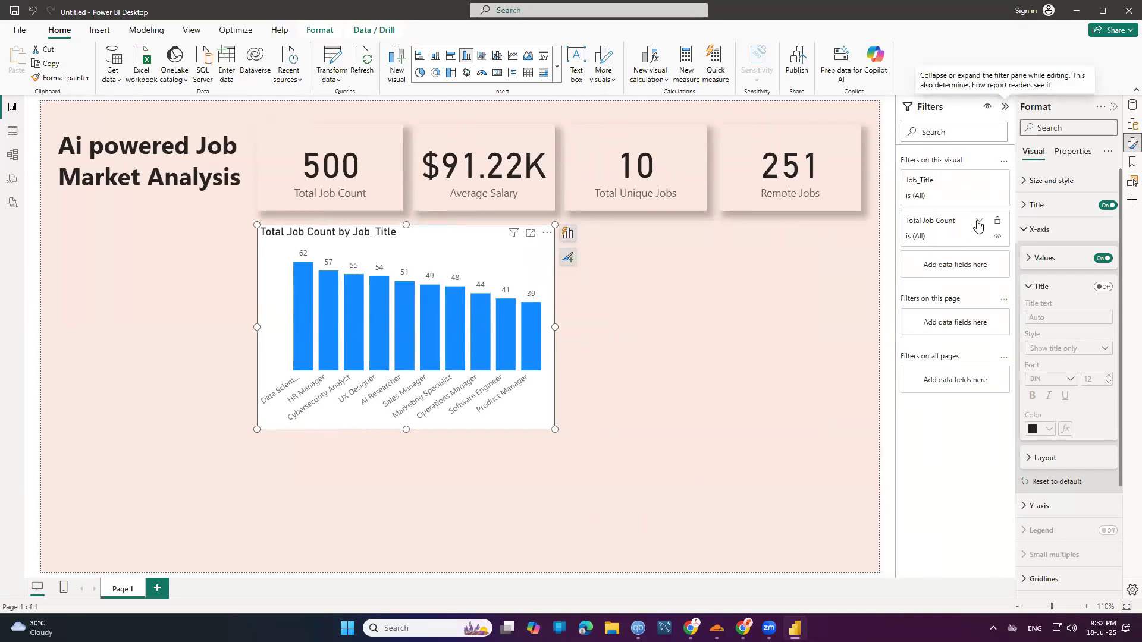
pyautogui.click(977, 223)
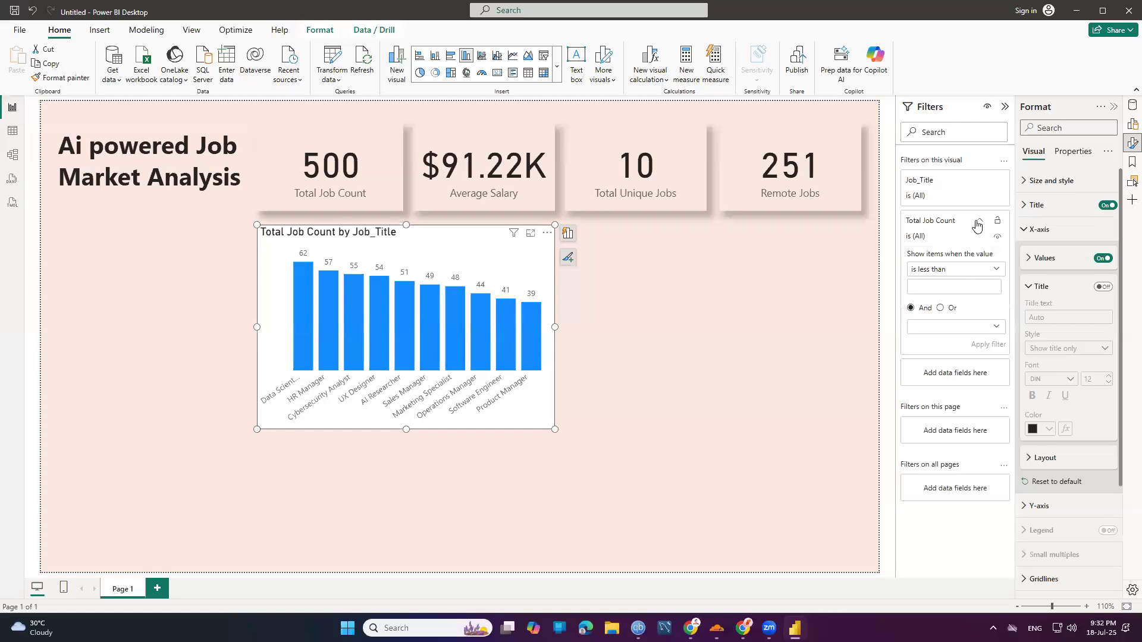
pyautogui.click(976, 225)
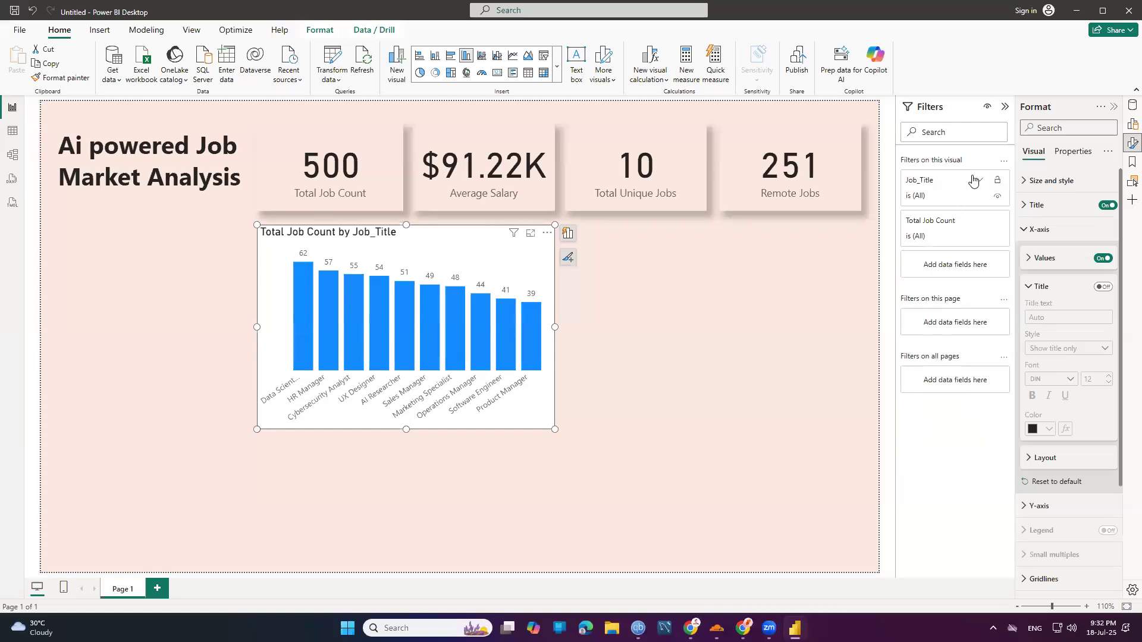
pyautogui.click(978, 180)
pyautogui.click(957, 227)
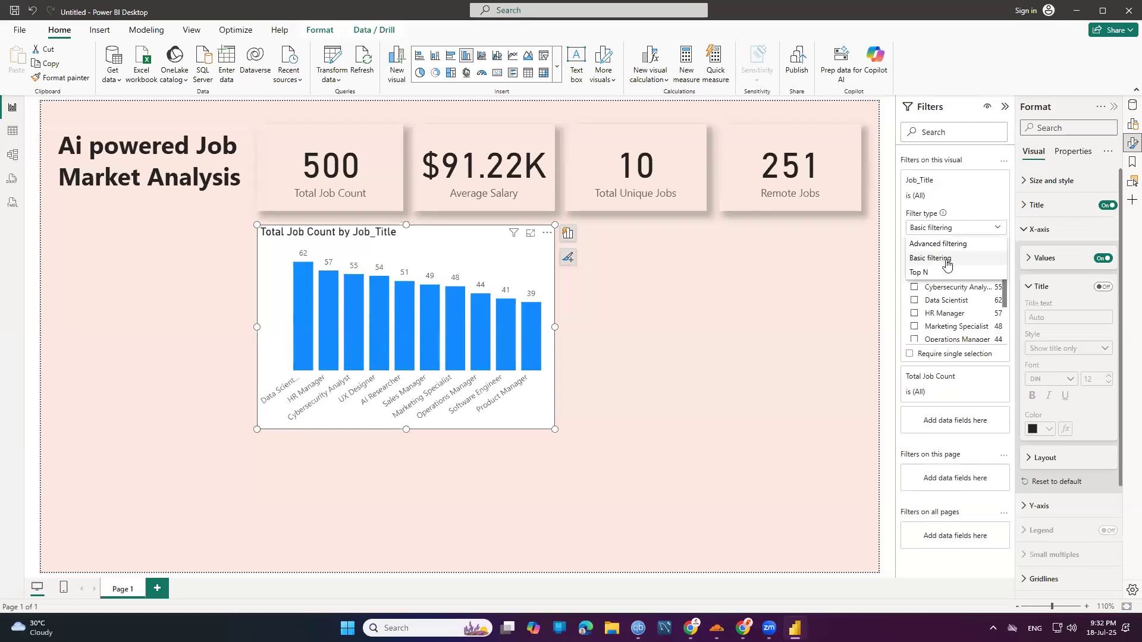
pyautogui.click(918, 272)
pyautogui.click(971, 254)
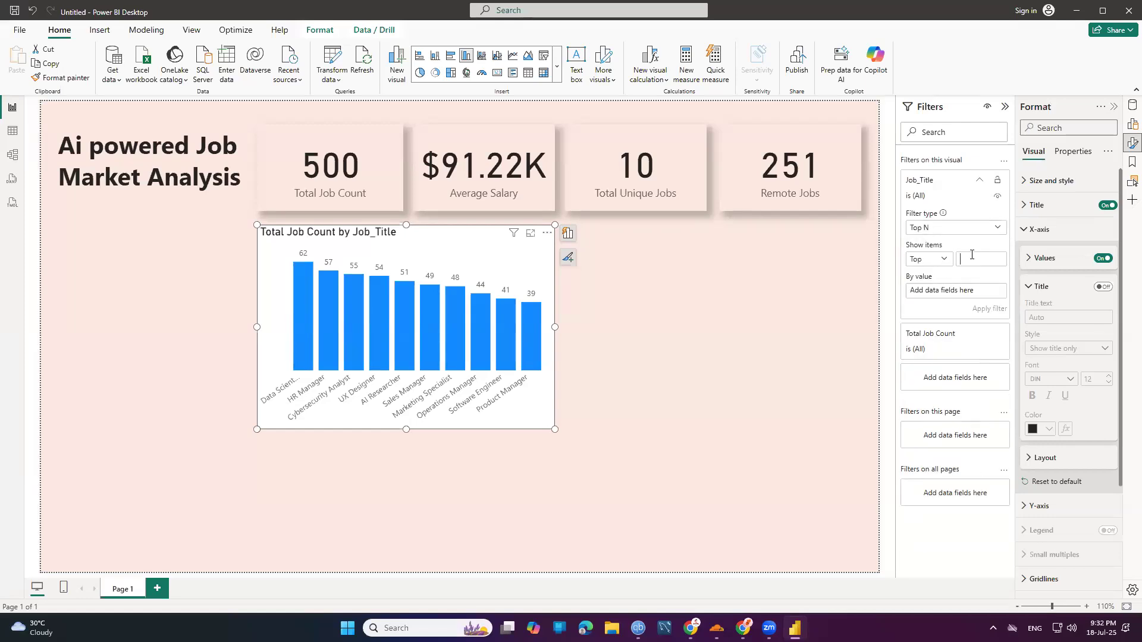
pyautogui.write('5')
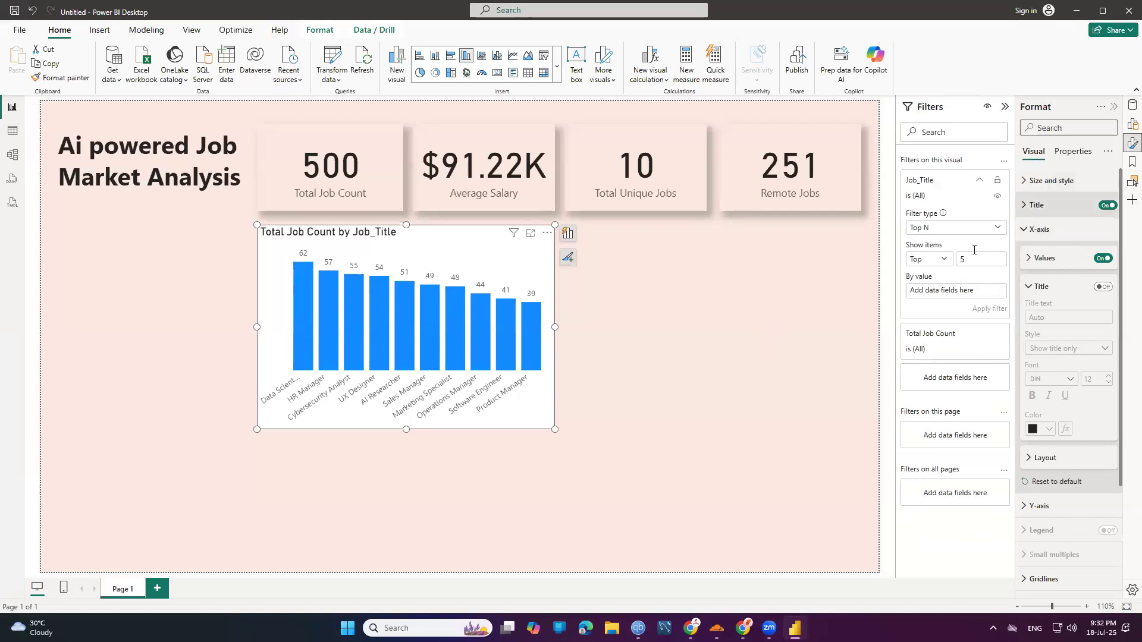
# Use Total Job Count as the by-value measure of the Top N filter and apply the filter.
pyautogui.click(1131, 106)
pyautogui.moveTo(1092, 205); pyautogui.dragTo(972, 294)
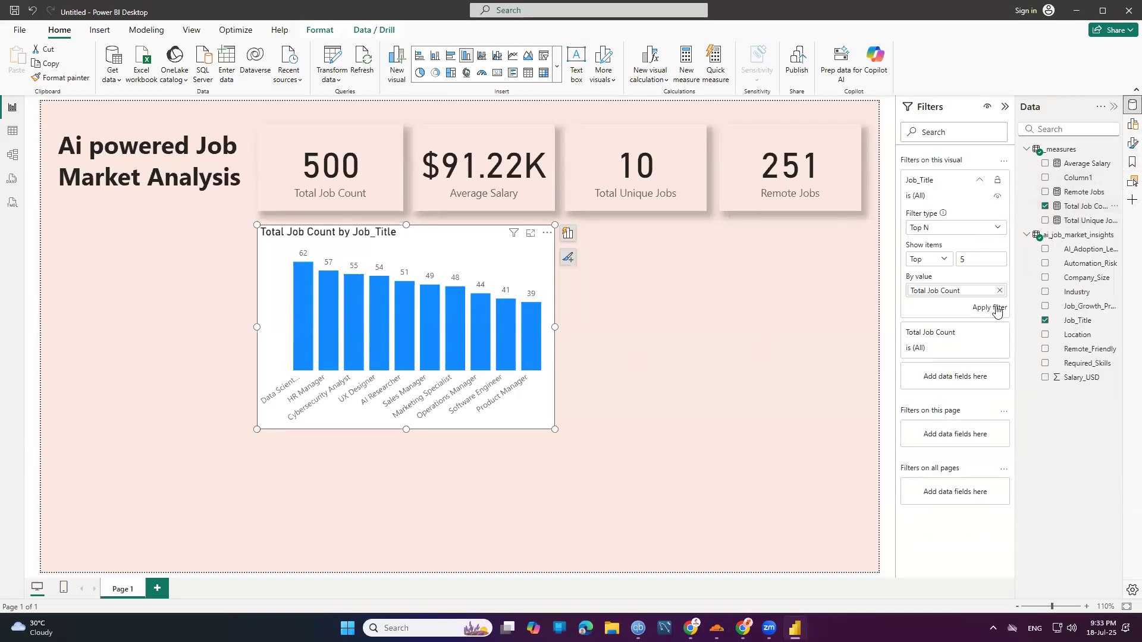
pyautogui.click(996, 308)
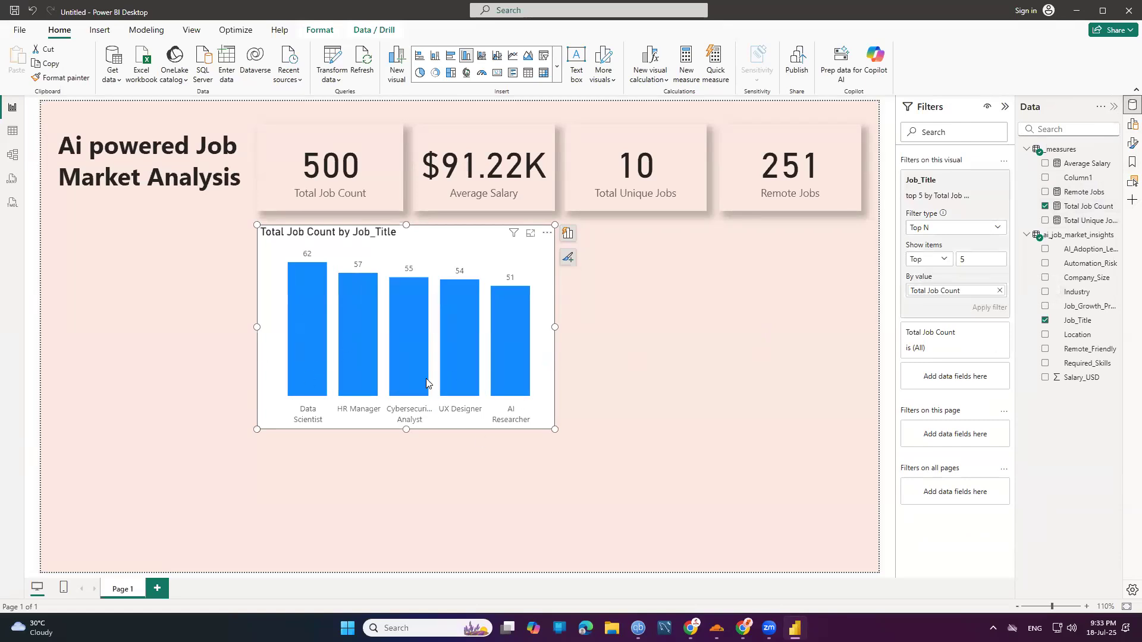
pyautogui.click(439, 441)
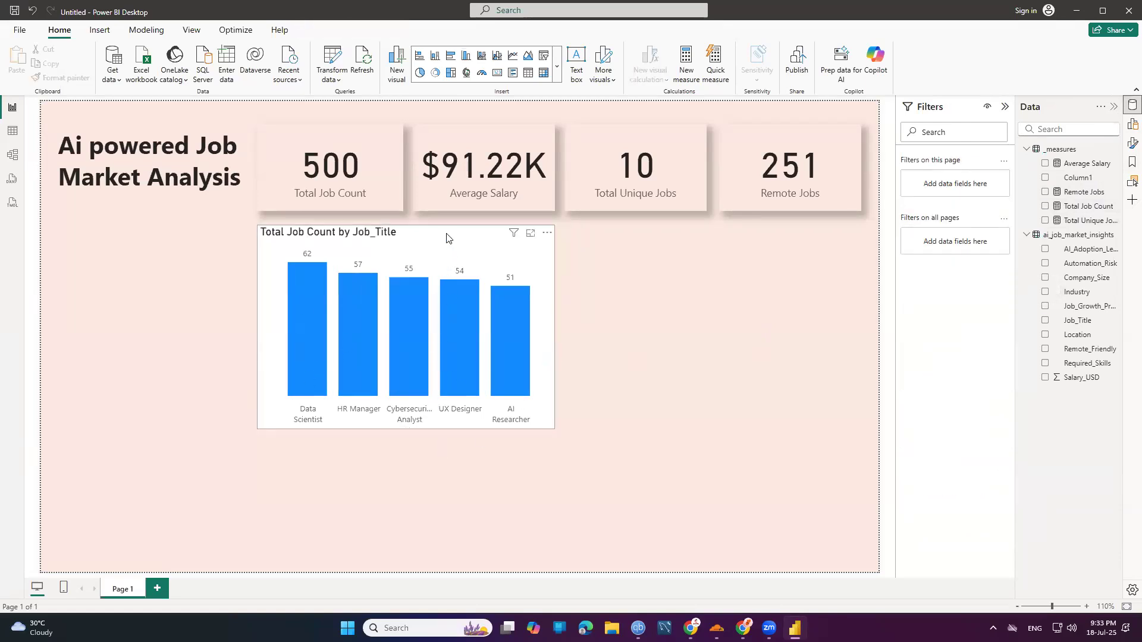
# Move the column chart slightly up, closer to the cards.
pyautogui.click(352, 238)
pyautogui.moveTo(352, 237); pyautogui.dragTo(351, 233)
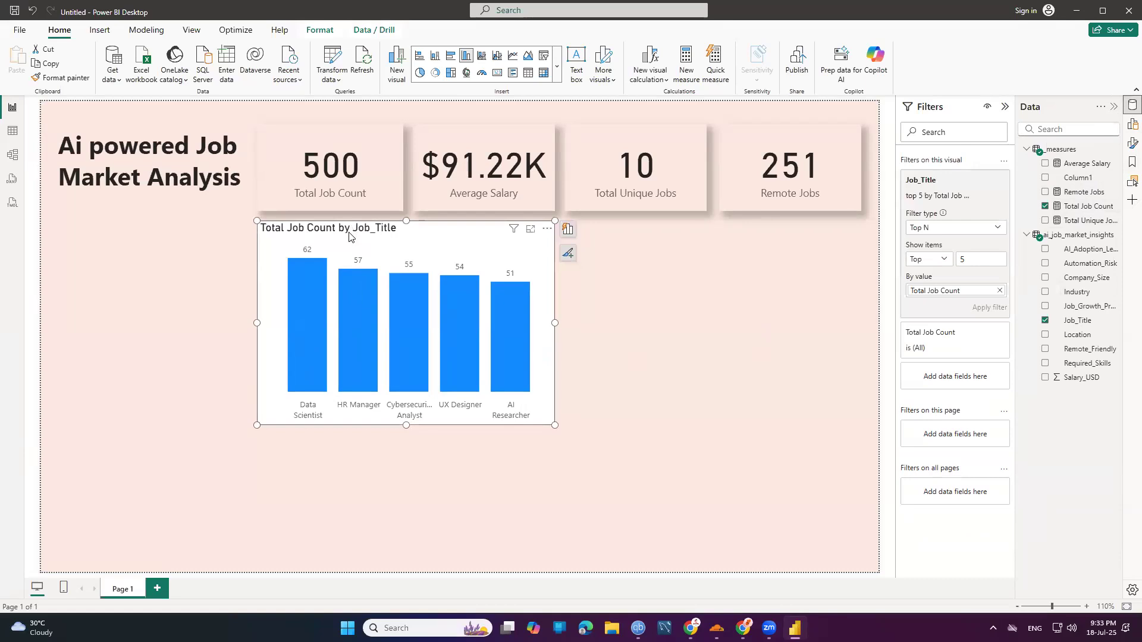
pyautogui.click(678, 337)
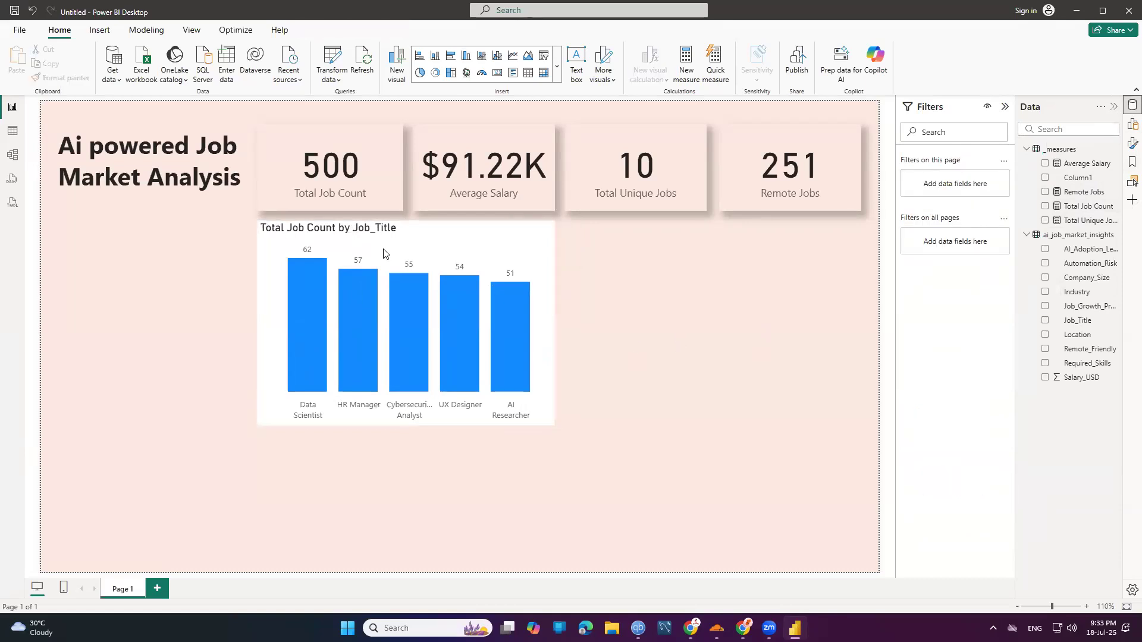
# Change the column chart's title to "Total 5 Job Count by Job_Title".
pyautogui.doubleClick(343, 231)
pyautogui.click(285, 229)
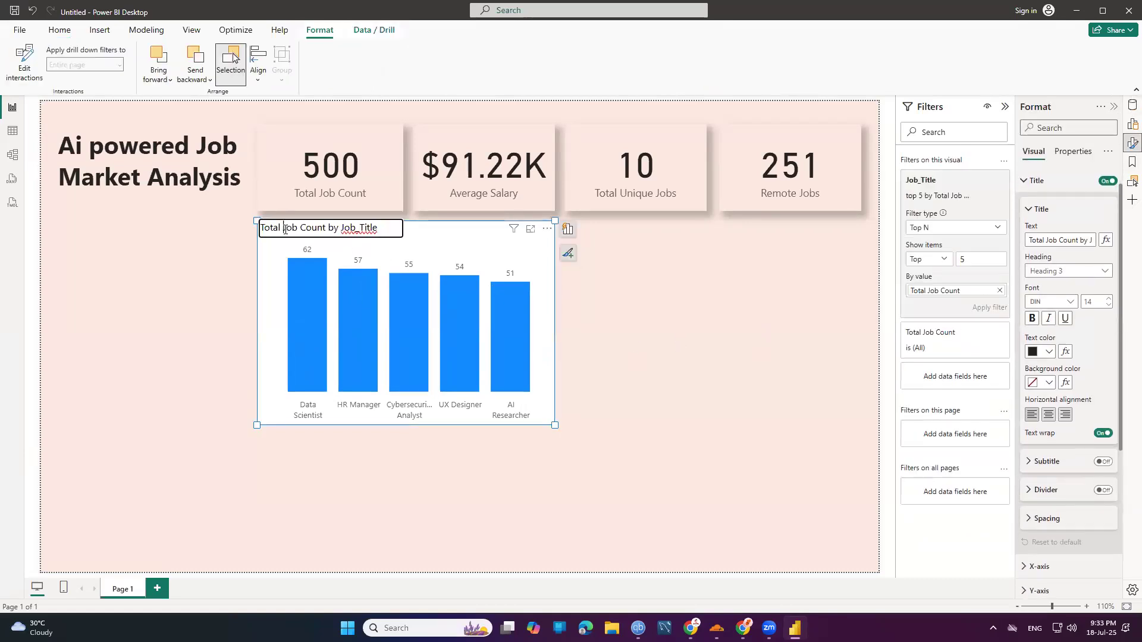
pyautogui.write('5')
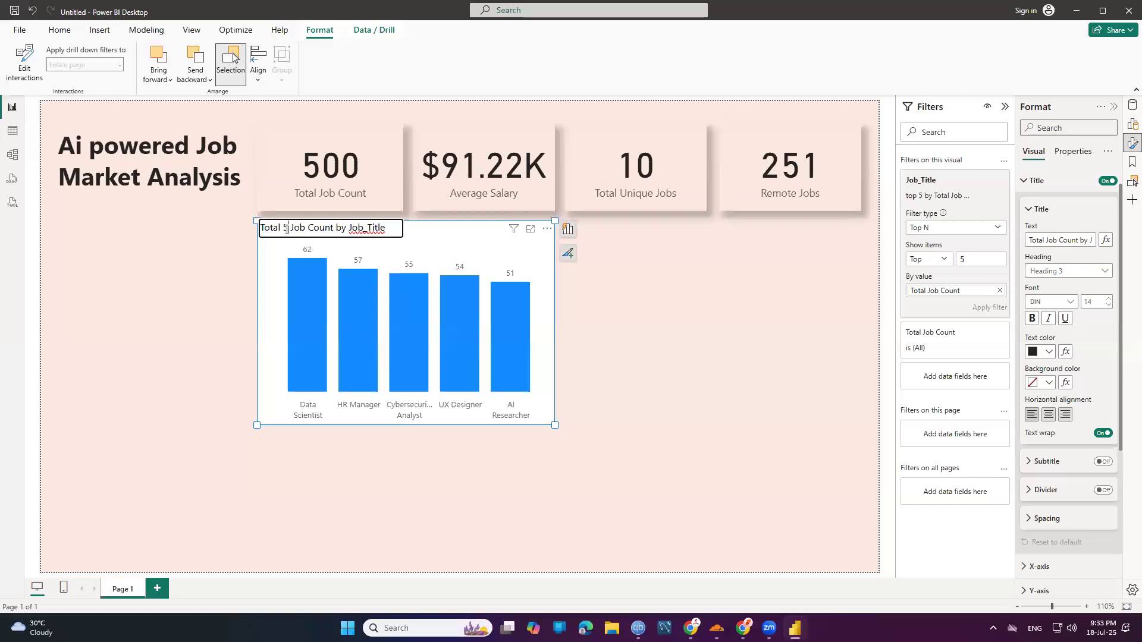
pyautogui.click(785, 413)
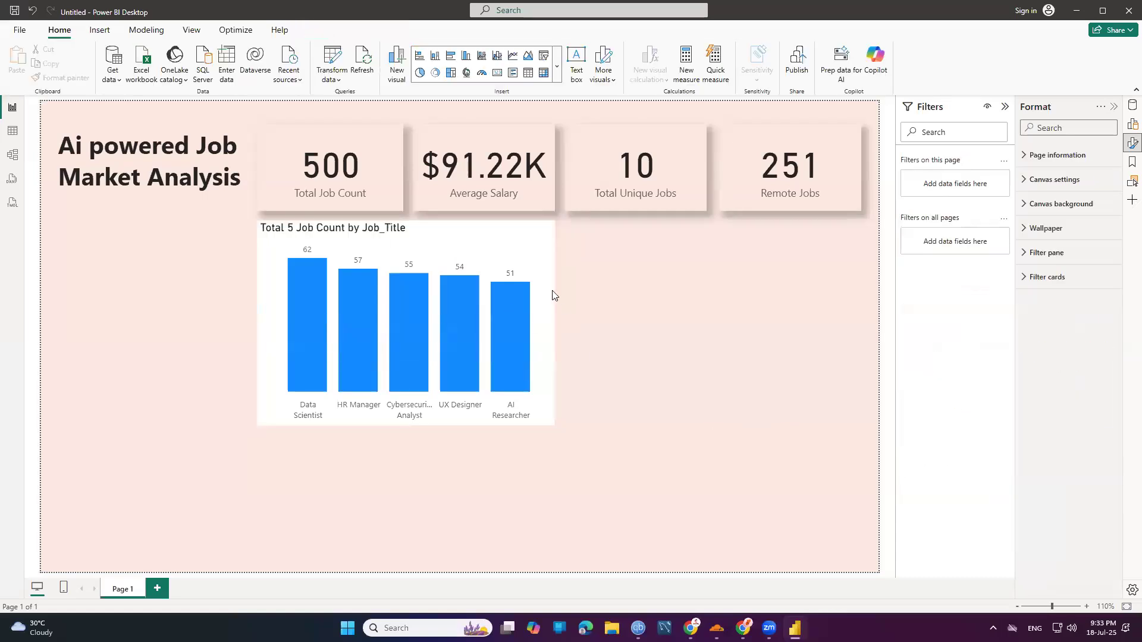
# Copy the Total Job Count card's background and shadow styling onto the column chart with Format painter.
pyautogui.click(524, 250)
pyautogui.click(275, 160)
pyautogui.click(67, 78)
pyautogui.click(285, 244)
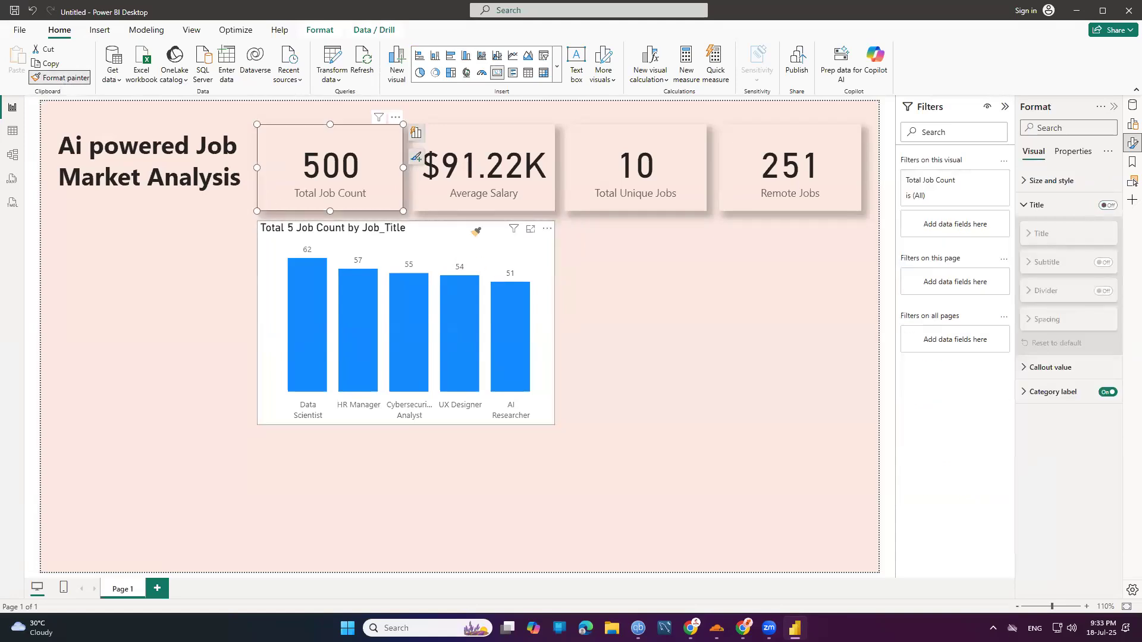
pyautogui.click(635, 343)
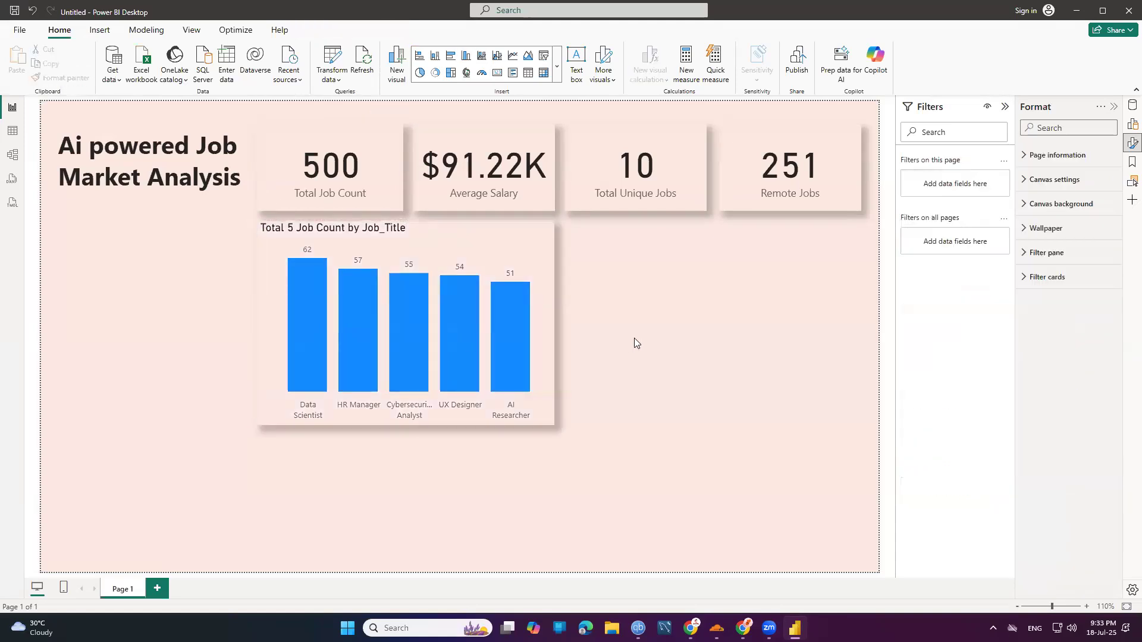
# Shift the column chart sideways so it partly sits beneath the report title.
pyautogui.click(457, 231)
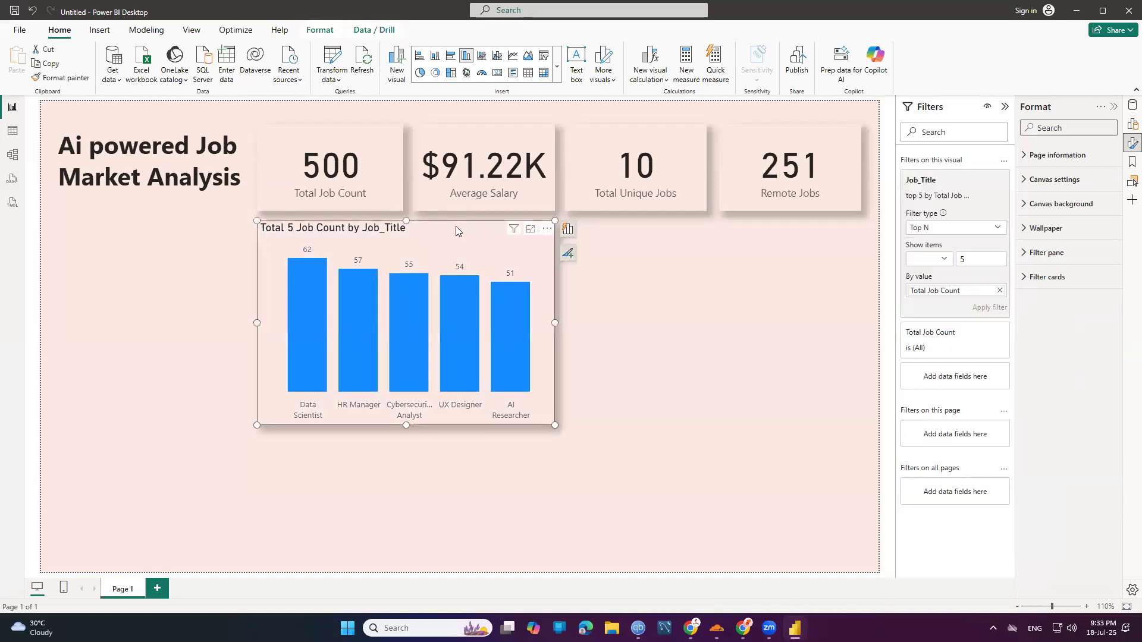
pyautogui.moveTo(457, 230); pyautogui.dragTo(346, 237)
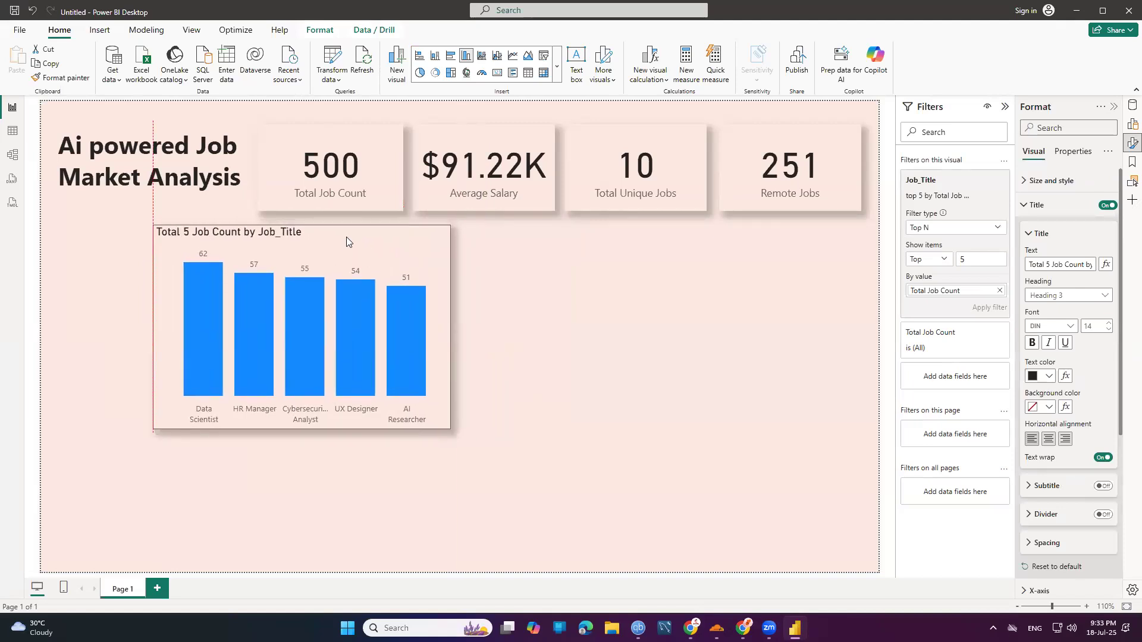
pyautogui.click(668, 300)
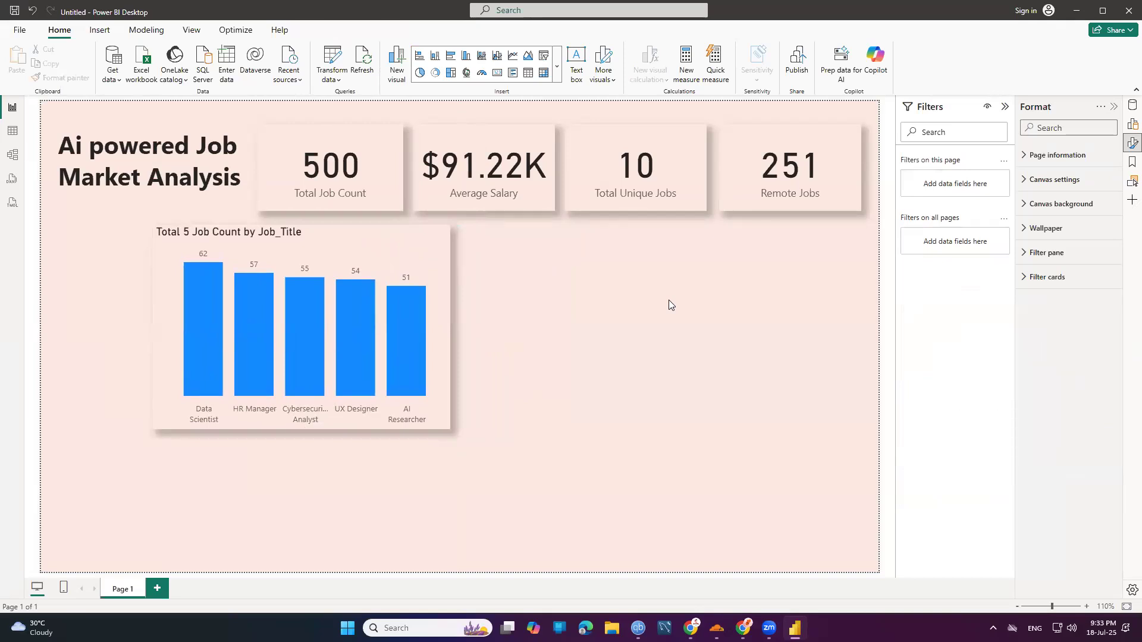
# Duplicate the column chart, placing the copy beneath the Total Unique Jobs and Remote Jobs cards and the original beneath the first two cards.
pyautogui.moveTo(436, 263); pyautogui.dragTo(679, 258)
pyautogui.click(461, 305)
pyautogui.hotkey('ctrl', 'c')
pyautogui.hotkey('ctrl', 'v')
pyautogui.moveTo(677, 259); pyautogui.dragTo(784, 257)
pyautogui.click(431, 272)
pyautogui.moveTo(535, 269); pyautogui.dragTo(536, 273)
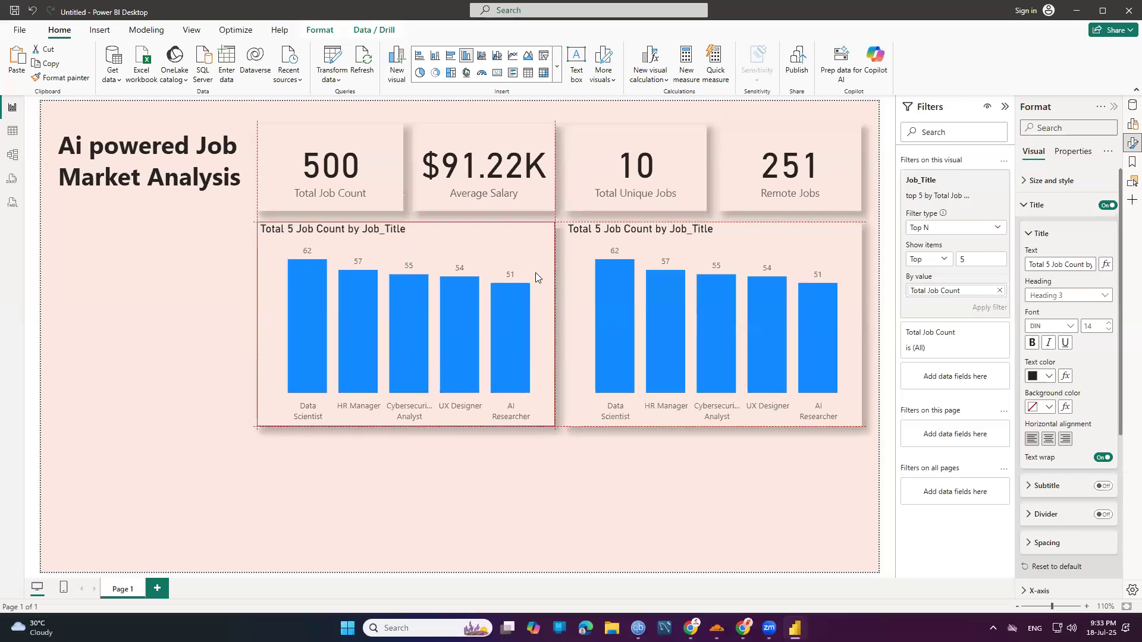
# Replace Job_Title with Industry on the X-axis of the duplicated column chart beneath the Total Unique Jobs and Remote Jobs cards.
pyautogui.click(332, 442)
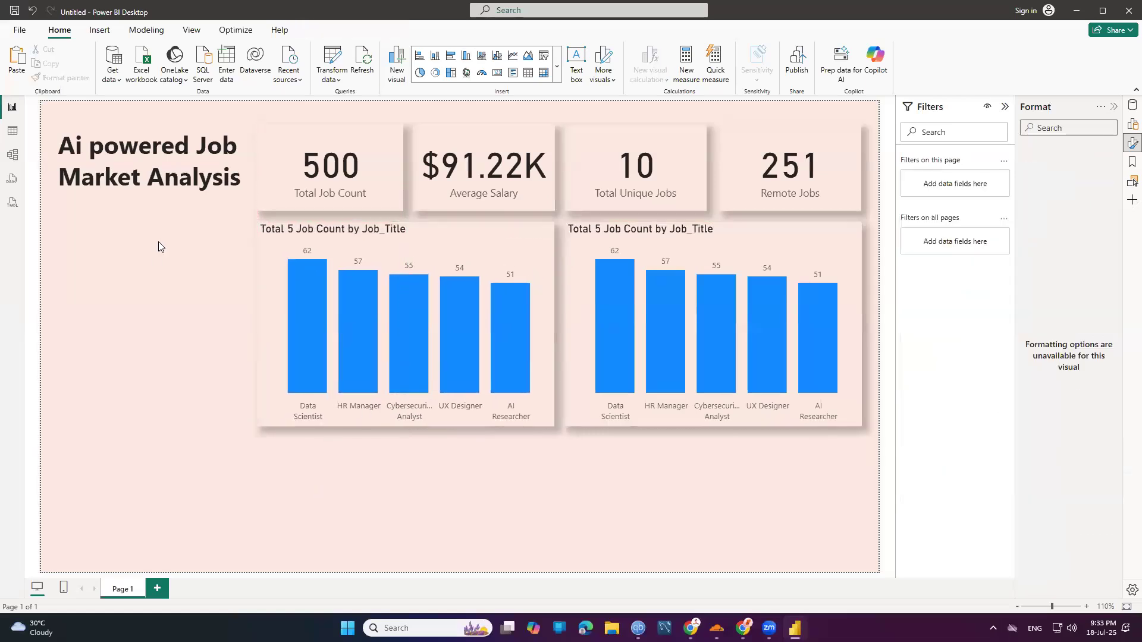
pyautogui.click(622, 425)
pyautogui.click(551, 230)
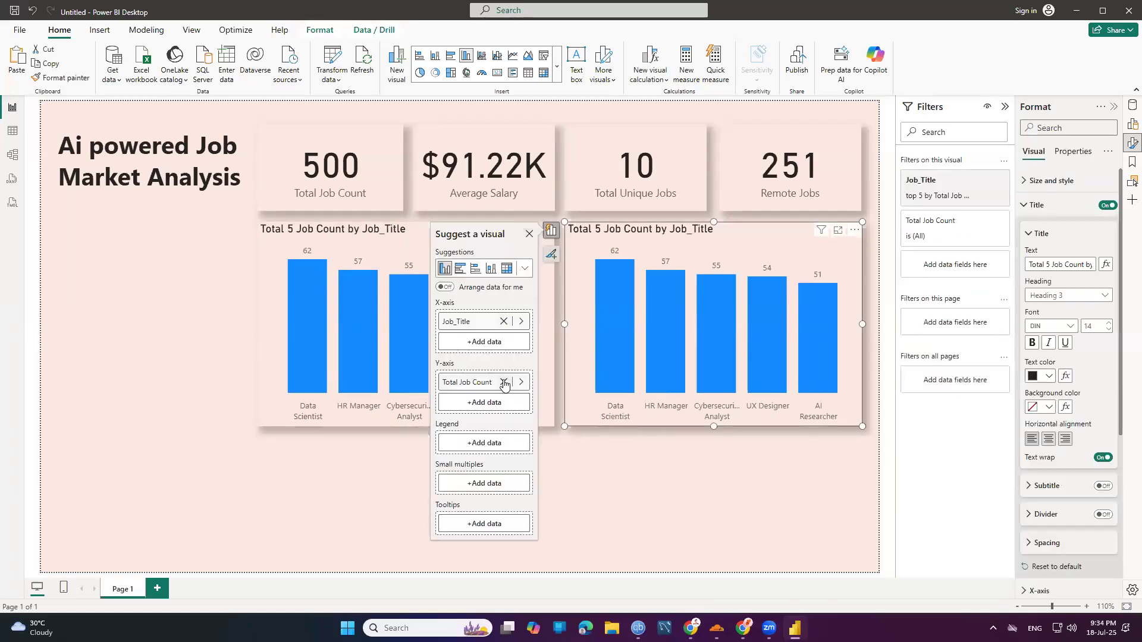
pyautogui.click(502, 322)
pyautogui.click(499, 322)
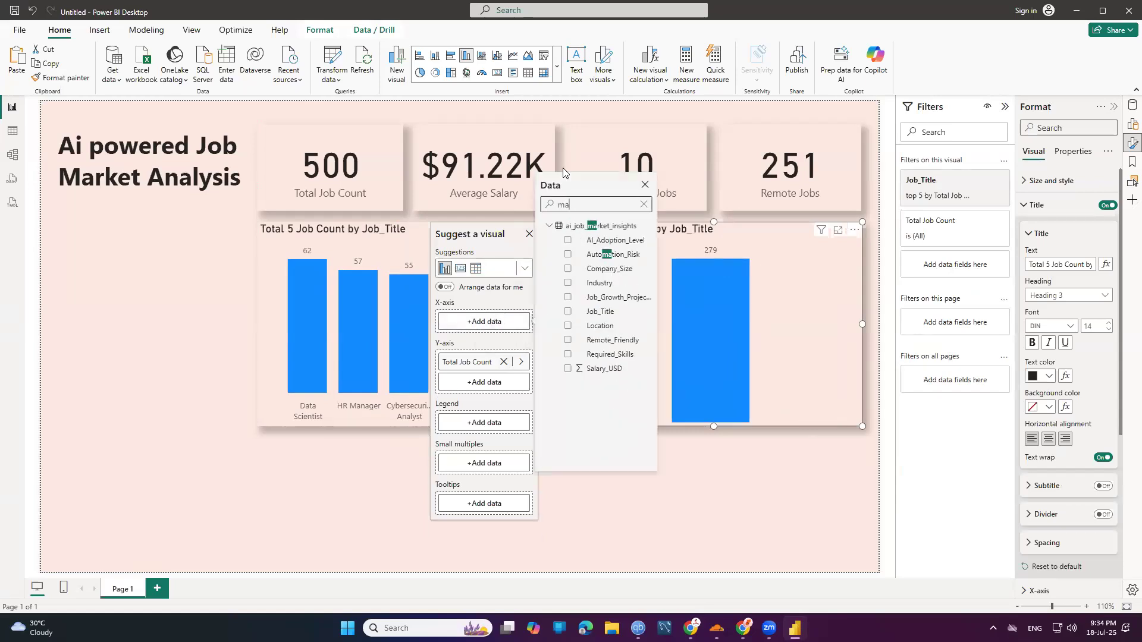
pyautogui.write('ind')
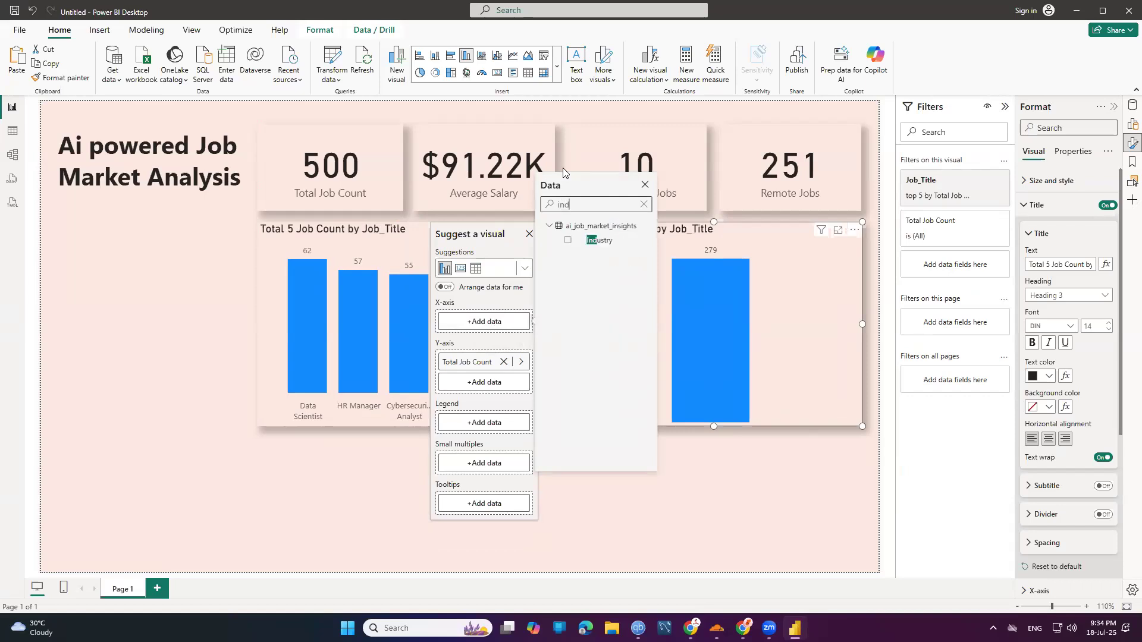
pyautogui.click(567, 240)
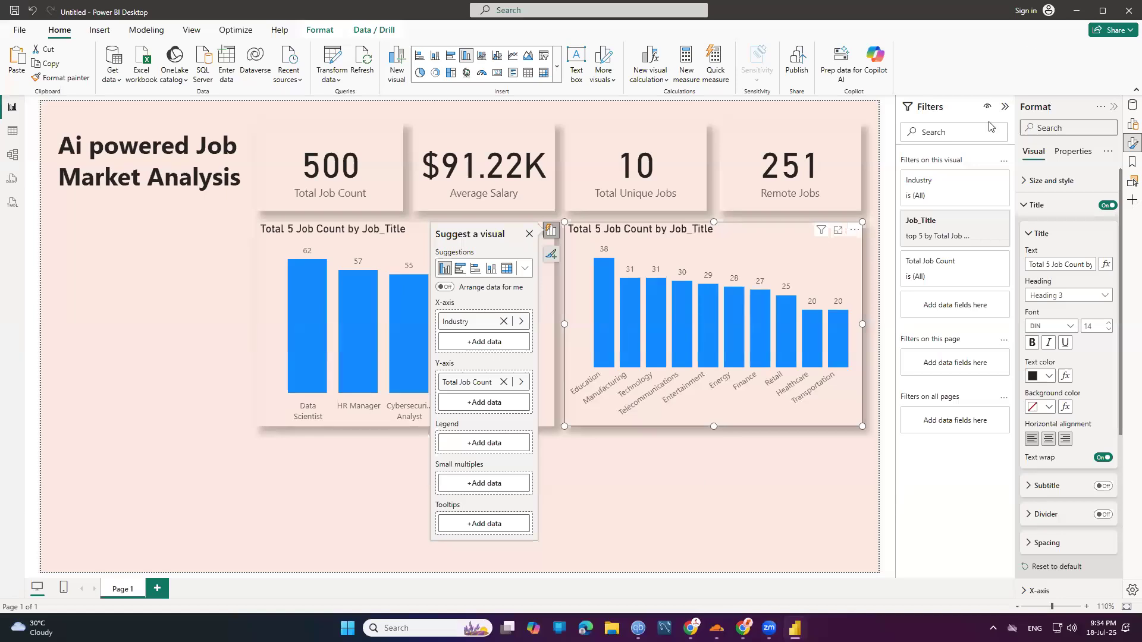
# Try to set up a Top N filter on the Industry field of the duplicated column chart.
pyautogui.click(1005, 107)
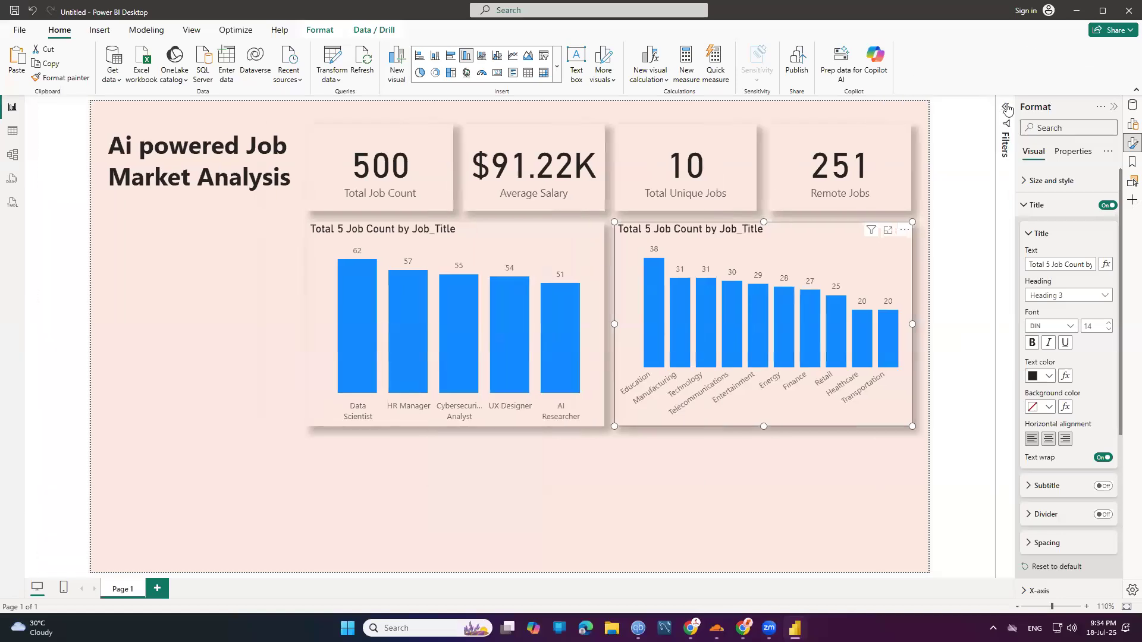
pyautogui.click(641, 428)
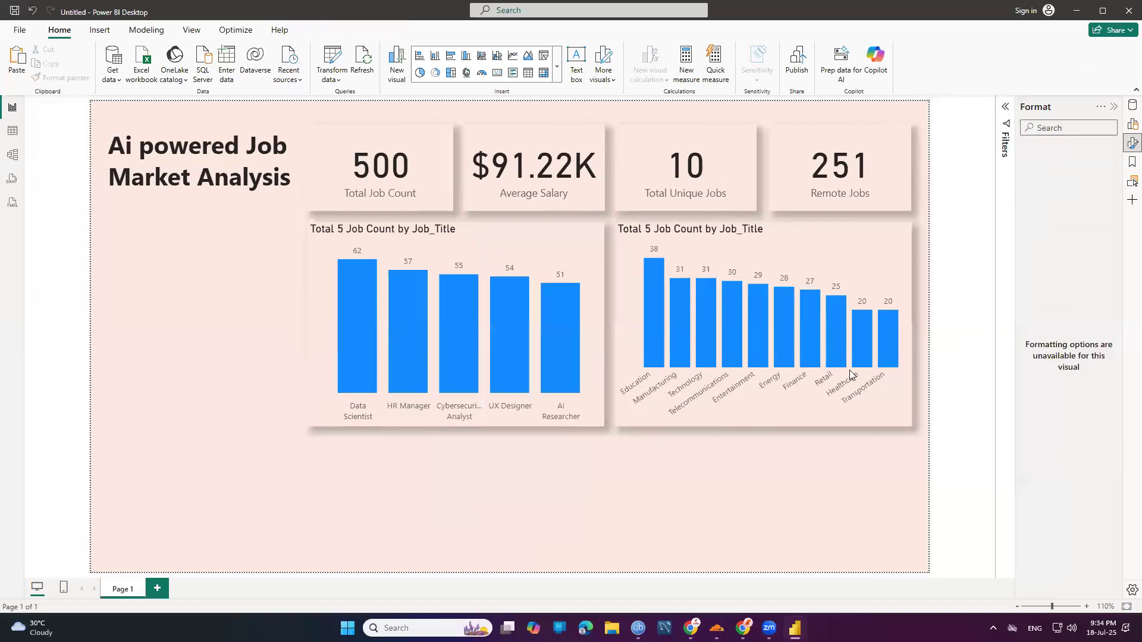
pyautogui.click(886, 303)
pyautogui.click(1005, 107)
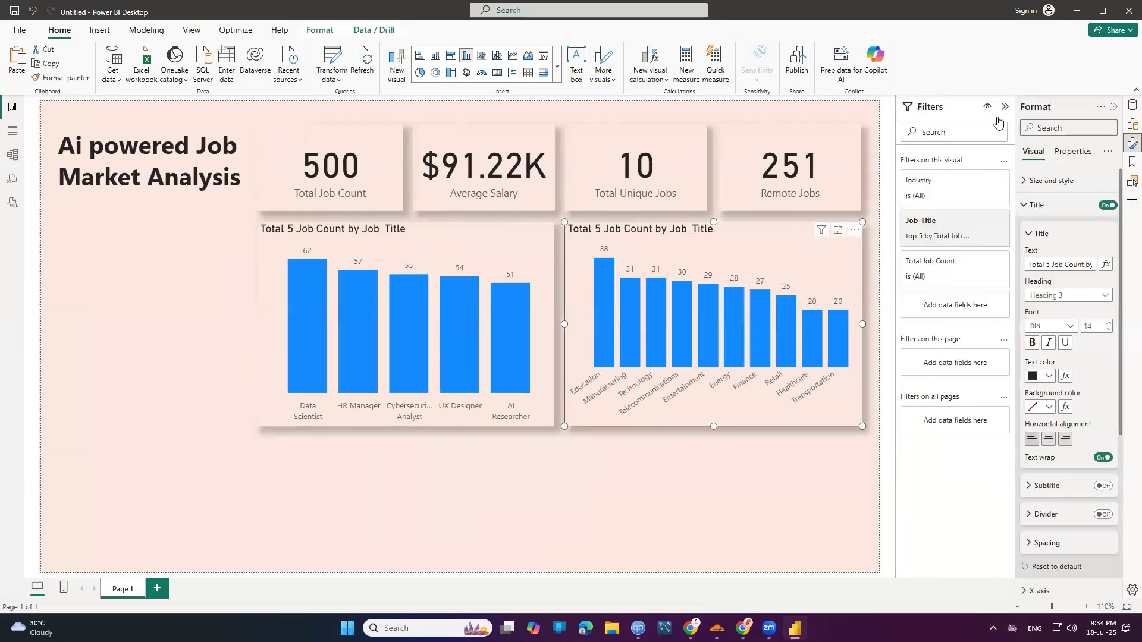
pyautogui.click(966, 179)
pyautogui.click(951, 227)
pyautogui.click(928, 272)
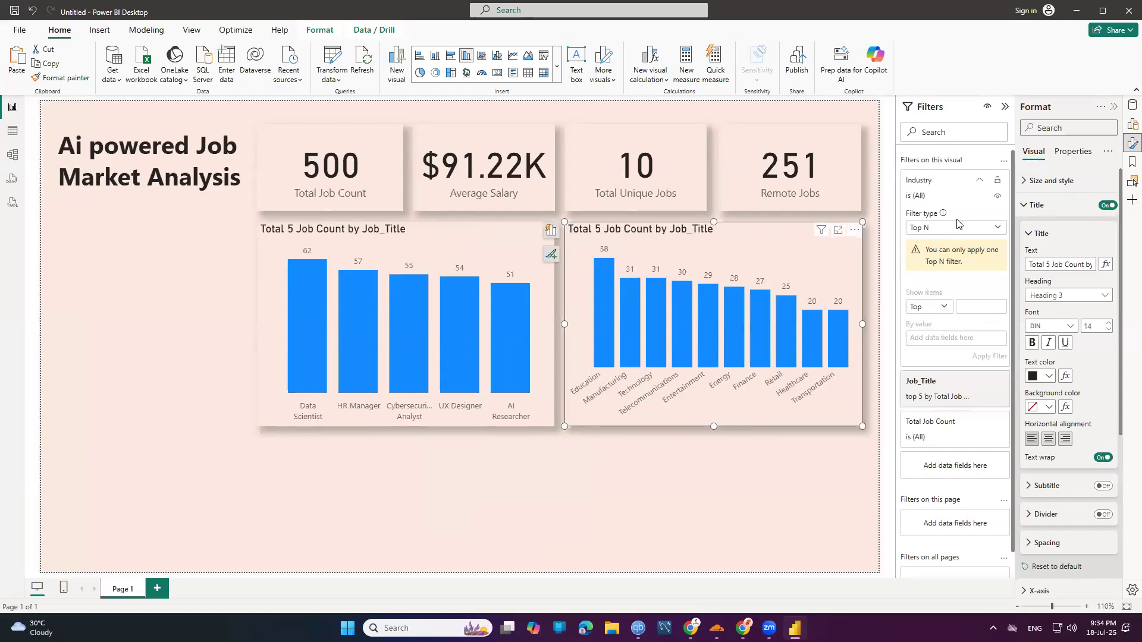
pyautogui.click(769, 462)
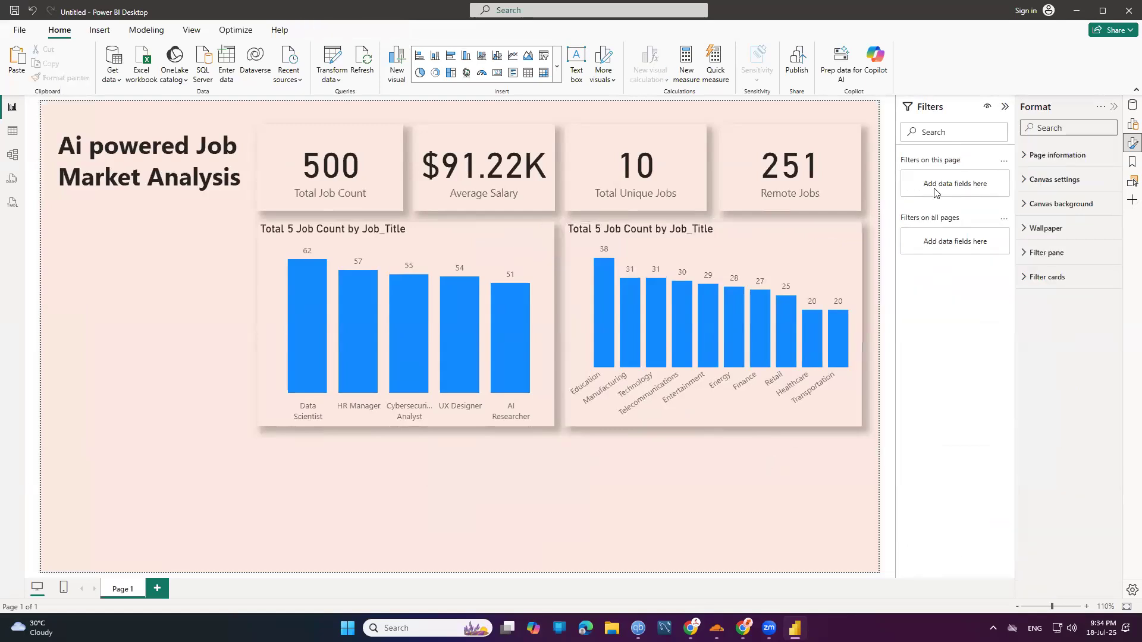
pyautogui.click(819, 281)
pyautogui.click(952, 227)
pyautogui.click(944, 254)
pyautogui.click(941, 232)
pyautogui.click(938, 268)
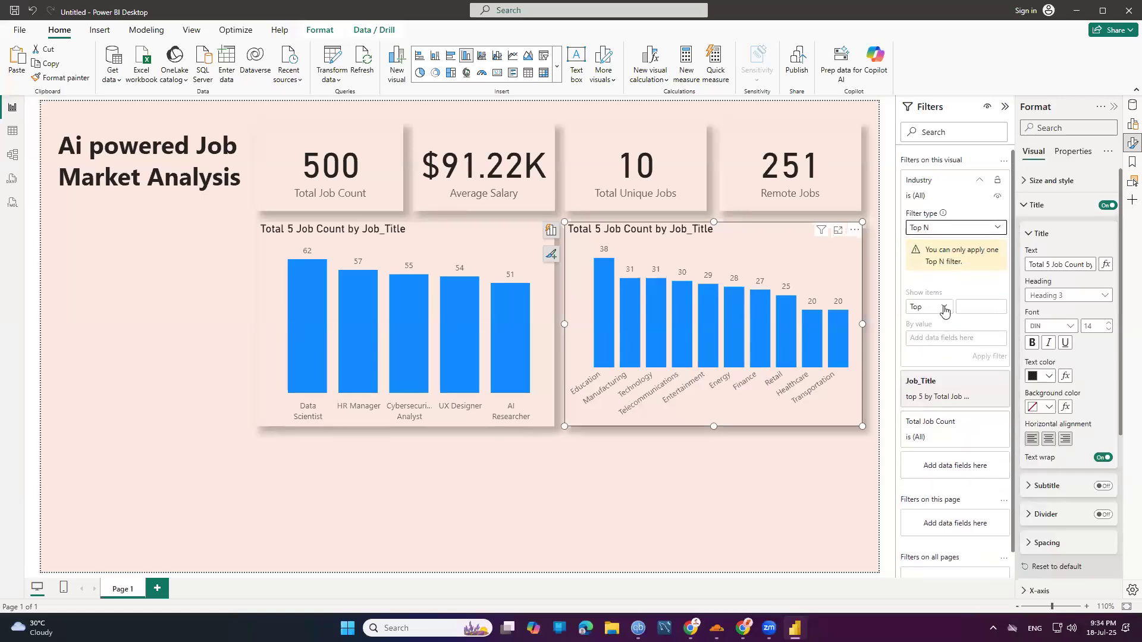
pyautogui.click(944, 307)
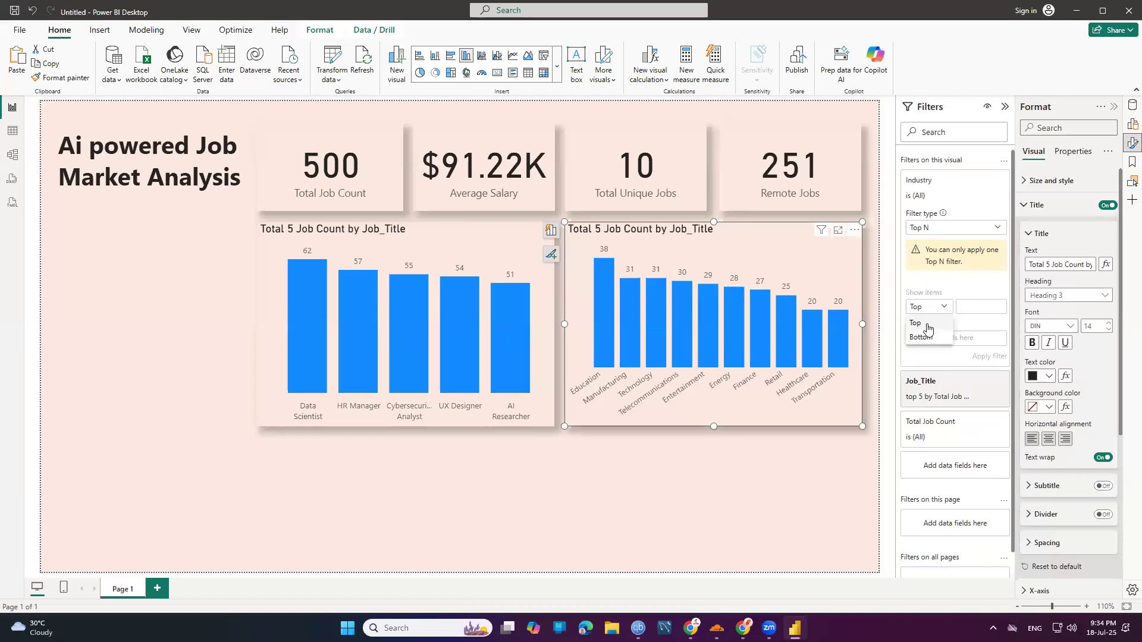
pyautogui.click(432, 259)
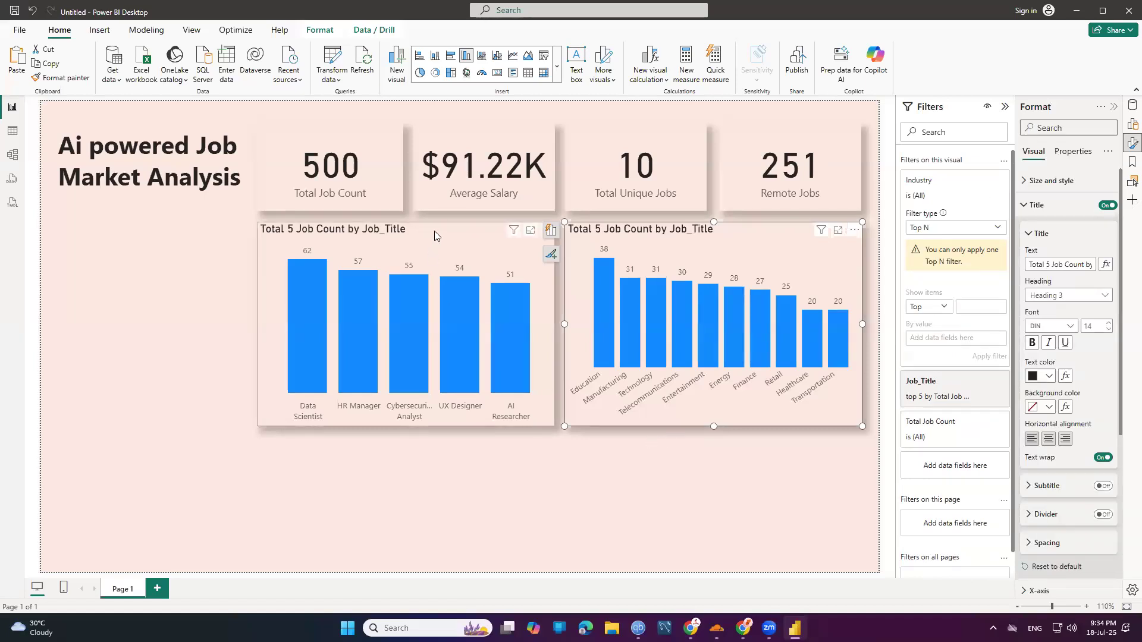
pyautogui.click(433, 234)
pyautogui.click(726, 242)
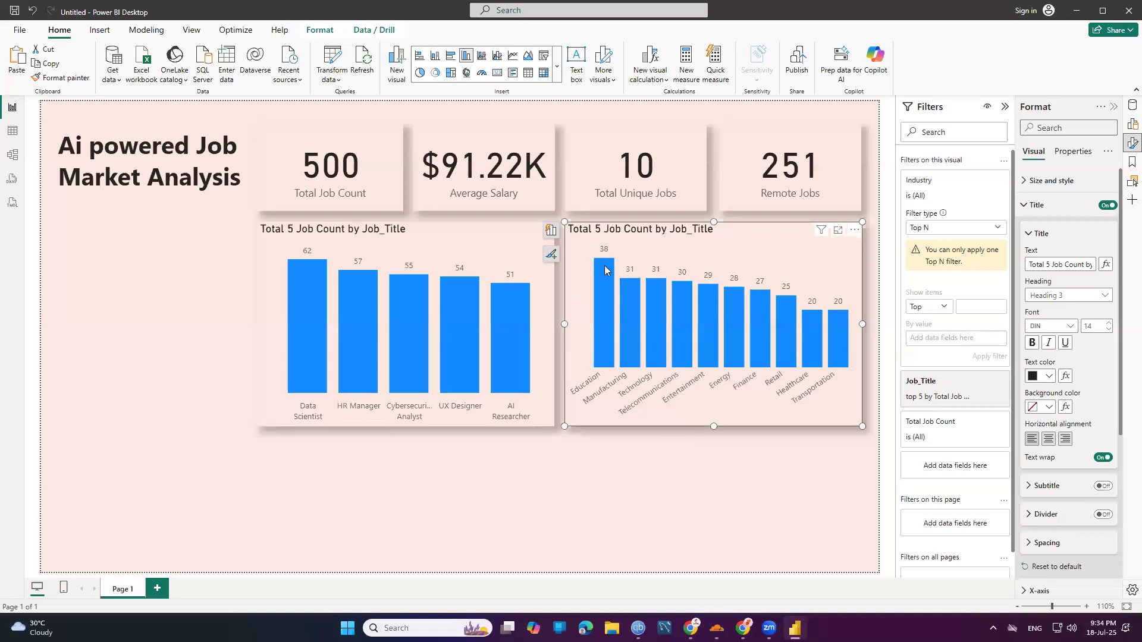
pyautogui.click(772, 436)
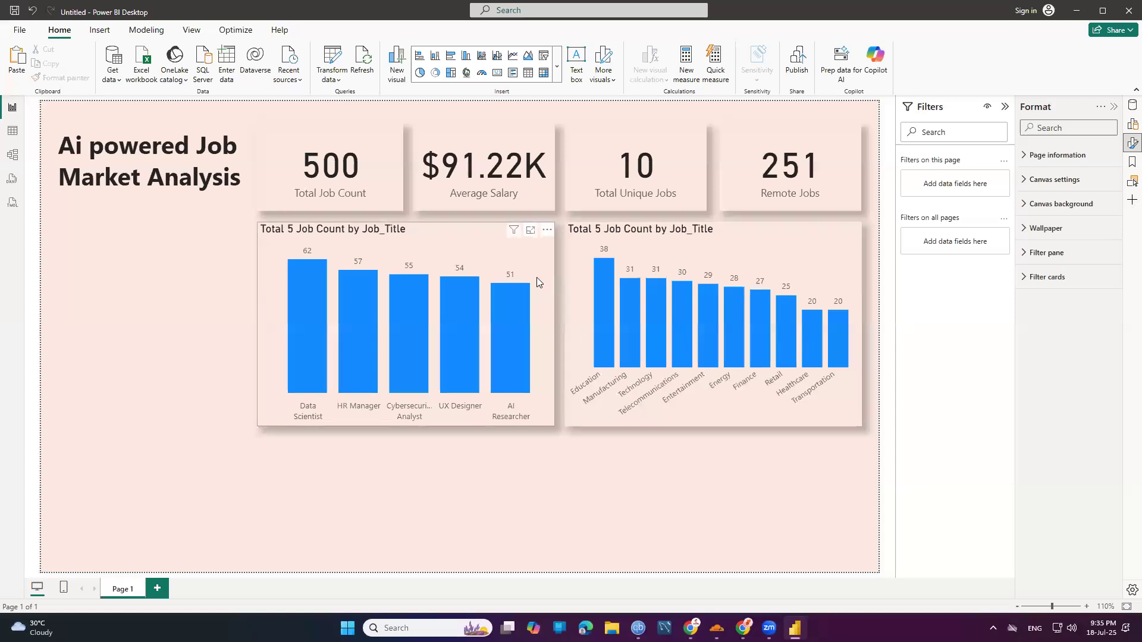
pyautogui.click(578, 272)
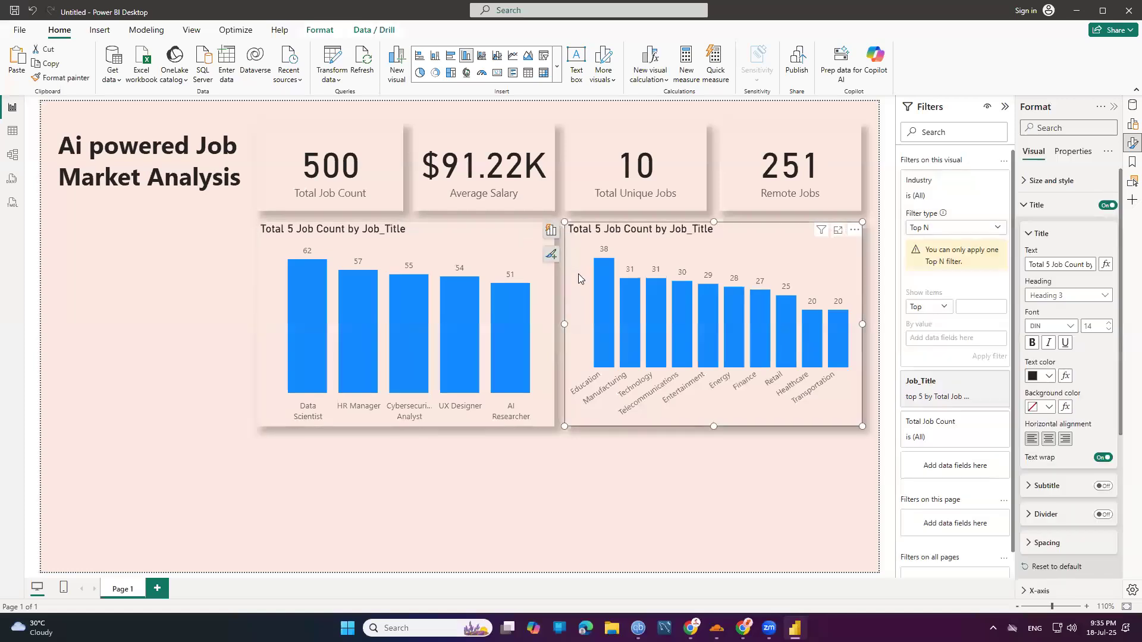
pyautogui.click(1005, 107)
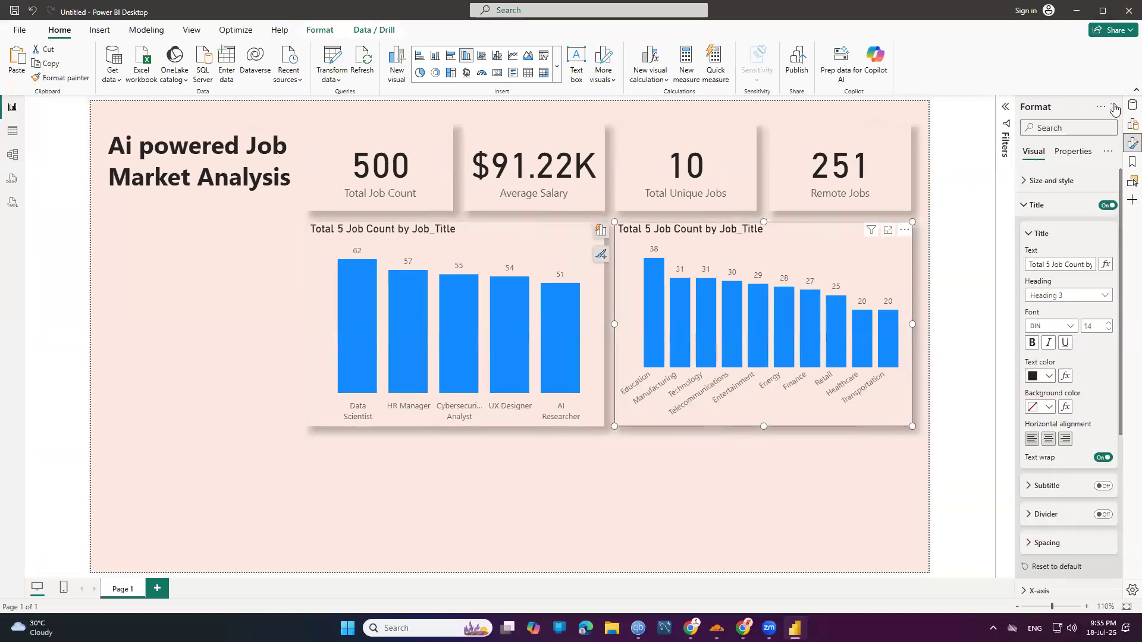
pyautogui.click(1114, 108)
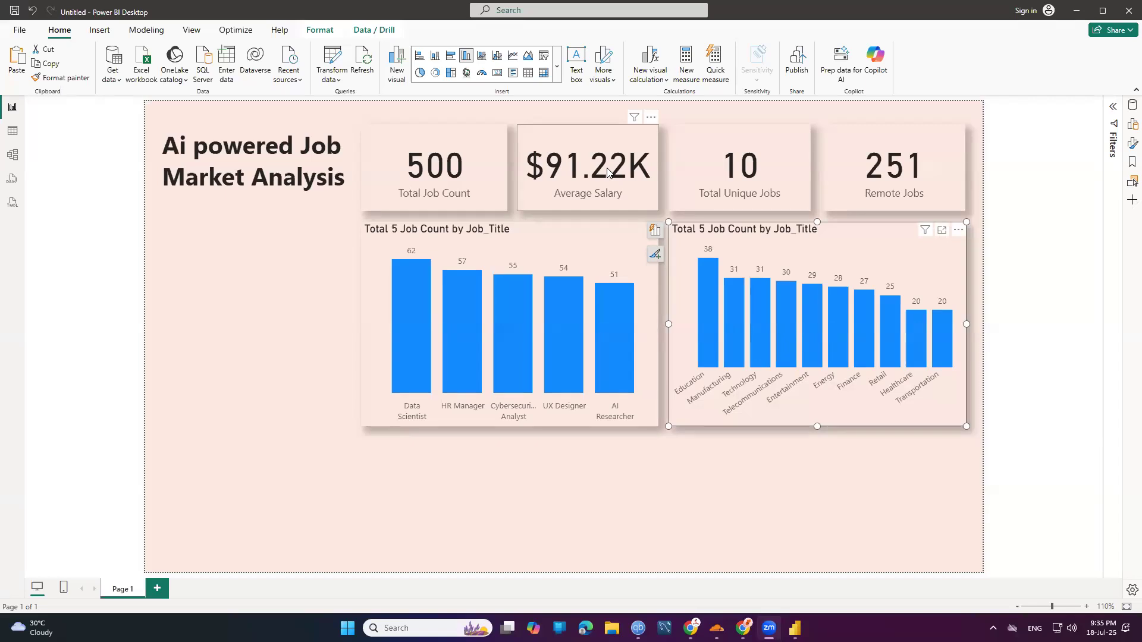
pyautogui.click(884, 454)
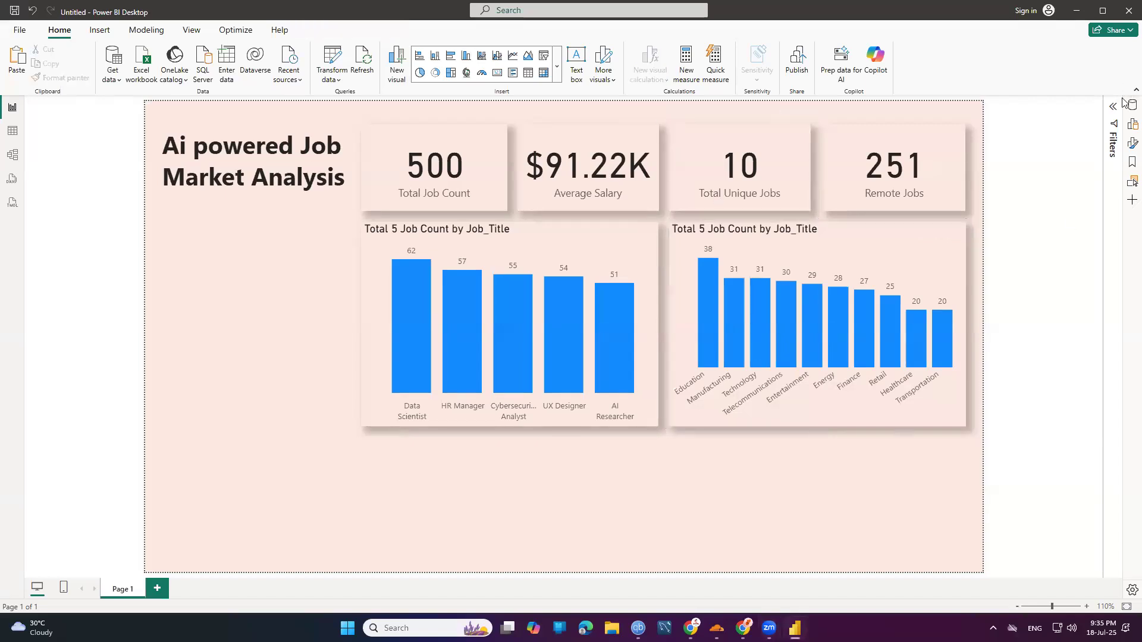
pyautogui.click(1113, 113)
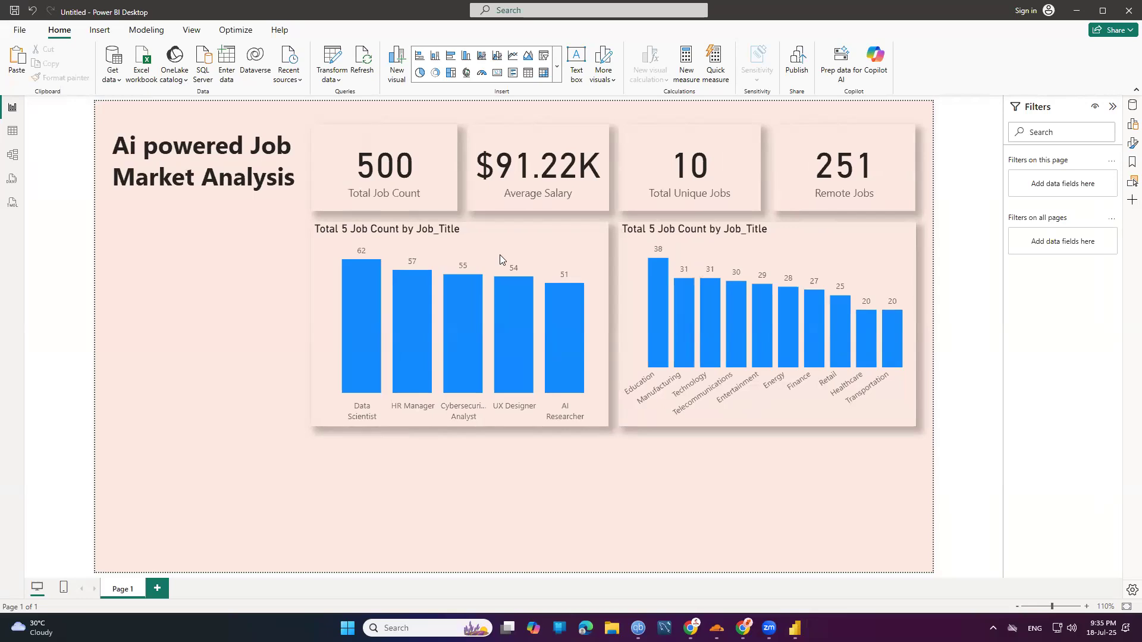
pyautogui.moveTo(475, 287)
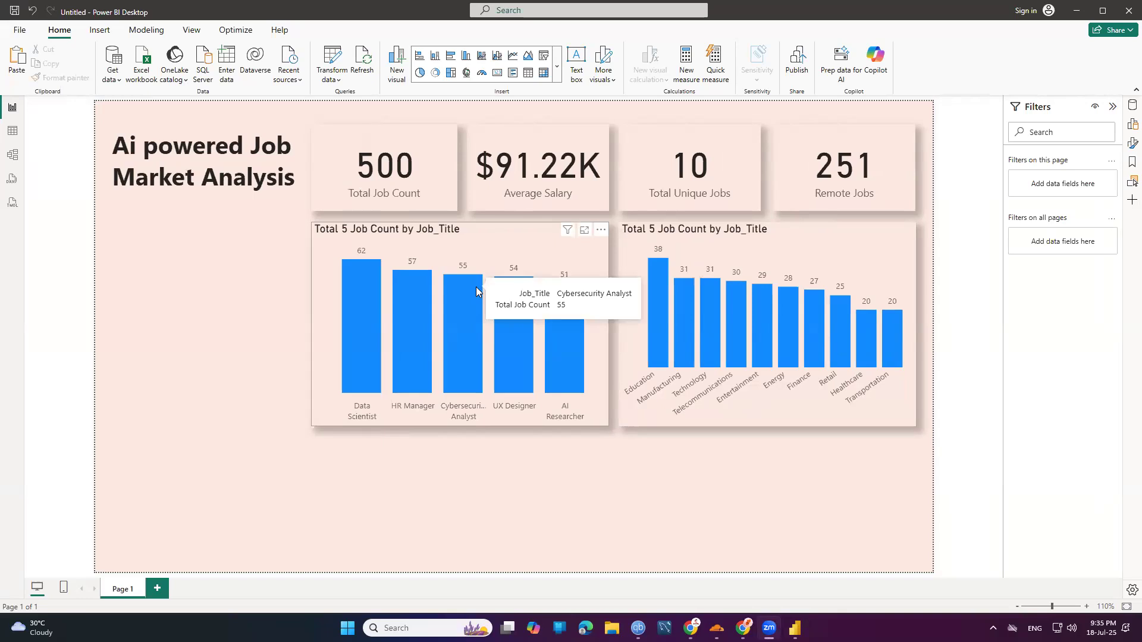
# Place Company_Size from ai_job_market_insights in the empty area beneath the report title and turn the visual into a donut chart.
pyautogui.click(1130, 123)
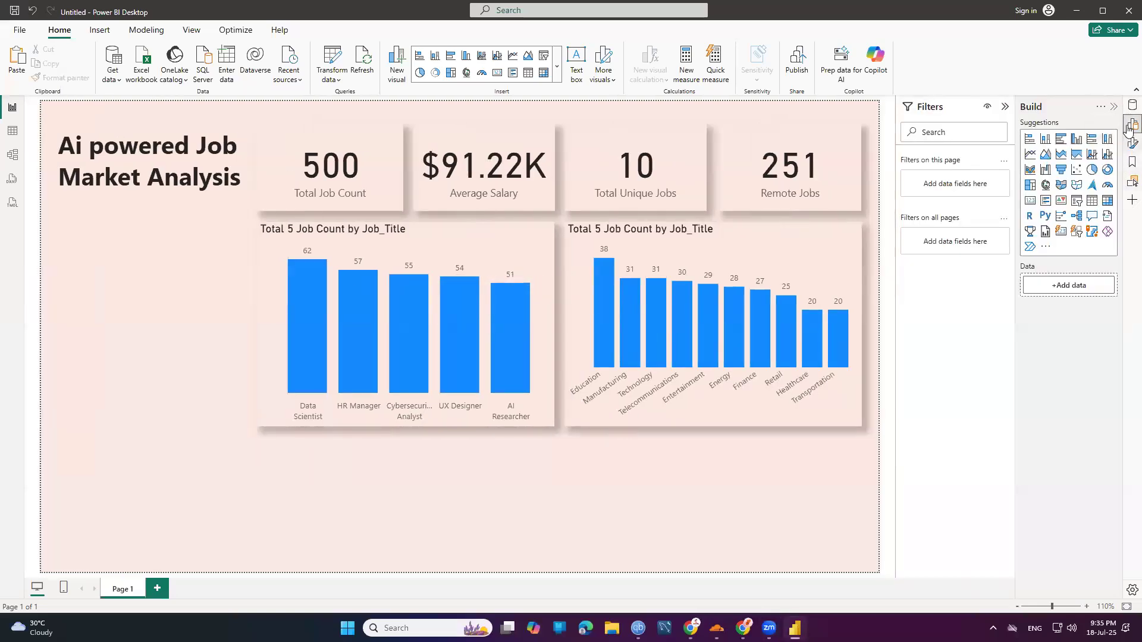
pyautogui.click(1131, 106)
pyautogui.moveTo(1079, 277); pyautogui.dragTo(127, 250)
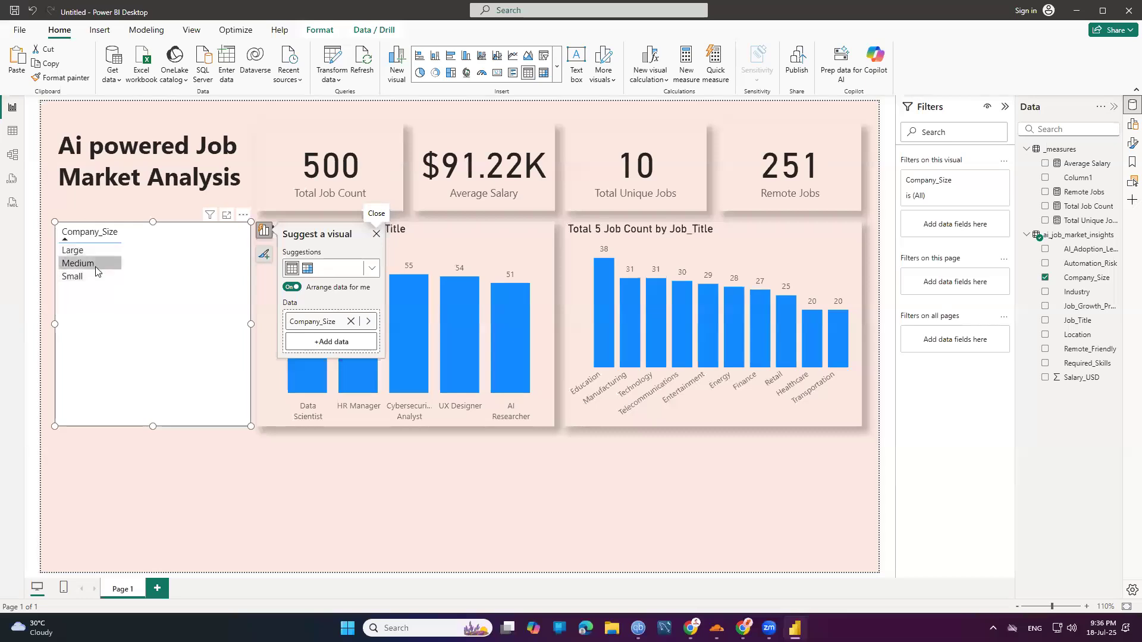
pyautogui.click(435, 73)
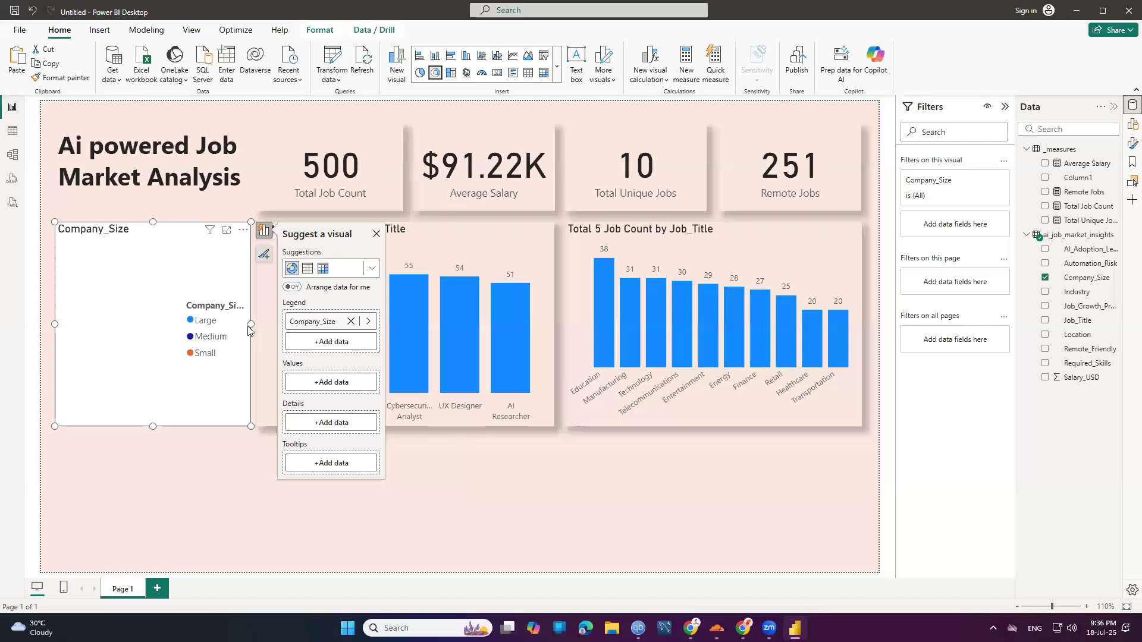
# Add the Total Job Count measure as the values of the Company_Size donut chart.
pyautogui.click(152, 440)
pyautogui.click(150, 303)
pyautogui.click(331, 382)
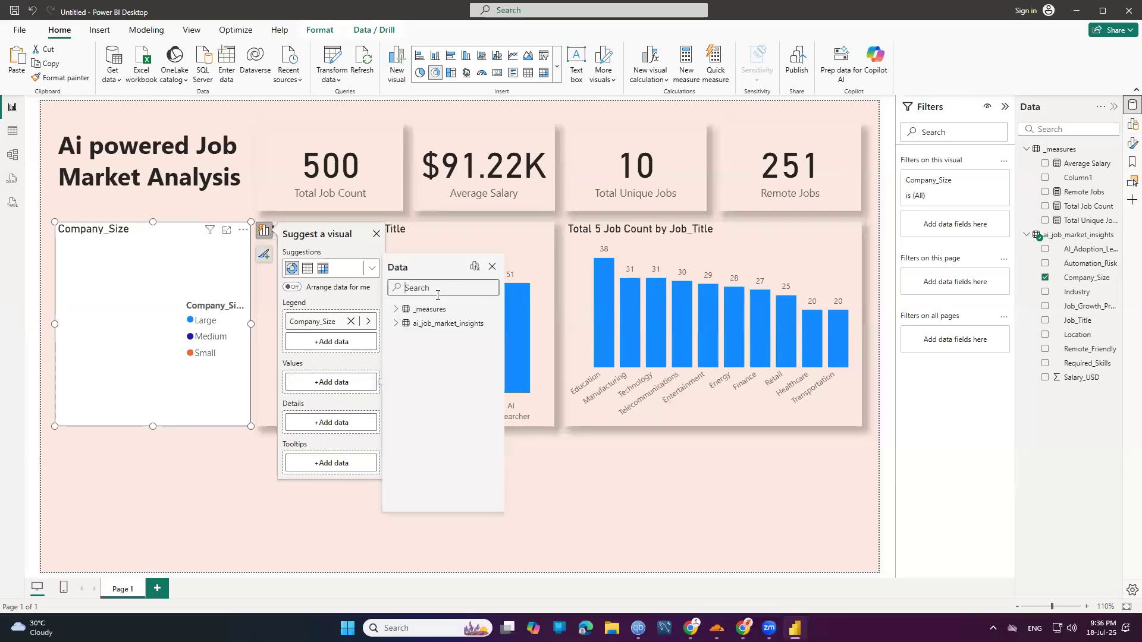
pyautogui.click(398, 323)
pyautogui.click(396, 309)
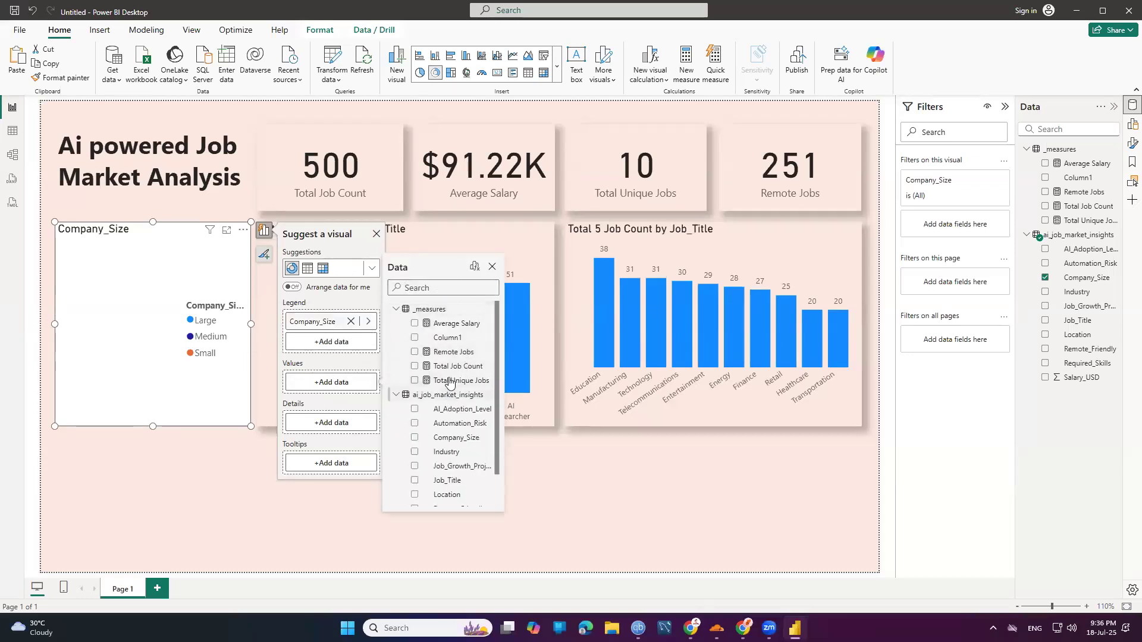
pyautogui.click(415, 366)
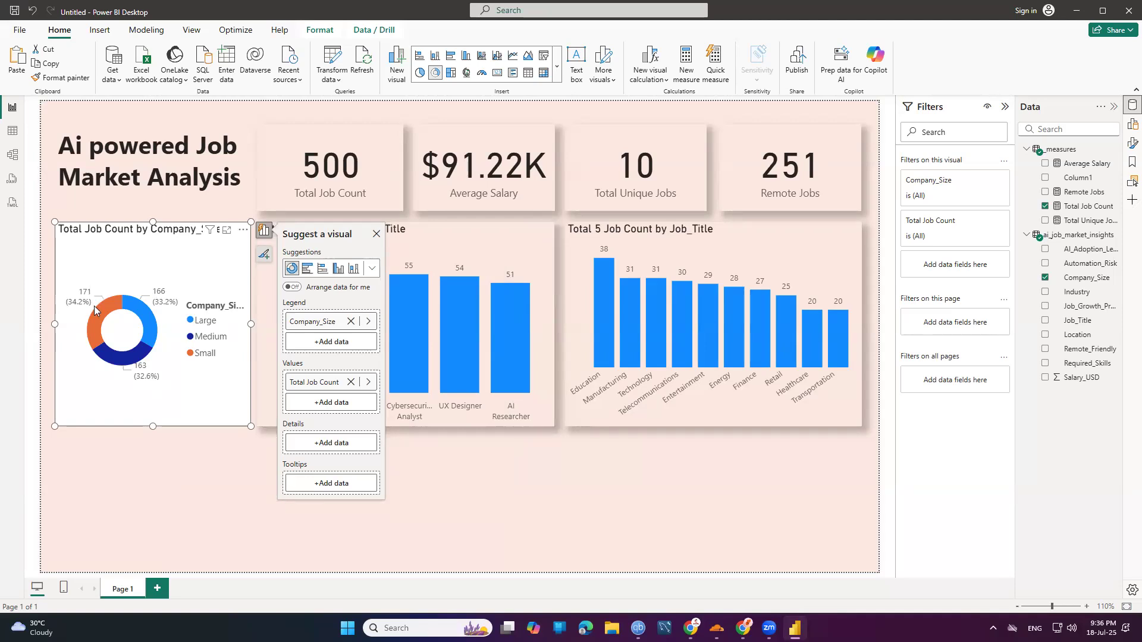
pyautogui.moveTo(92, 317)
pyautogui.moveTo(152, 326)
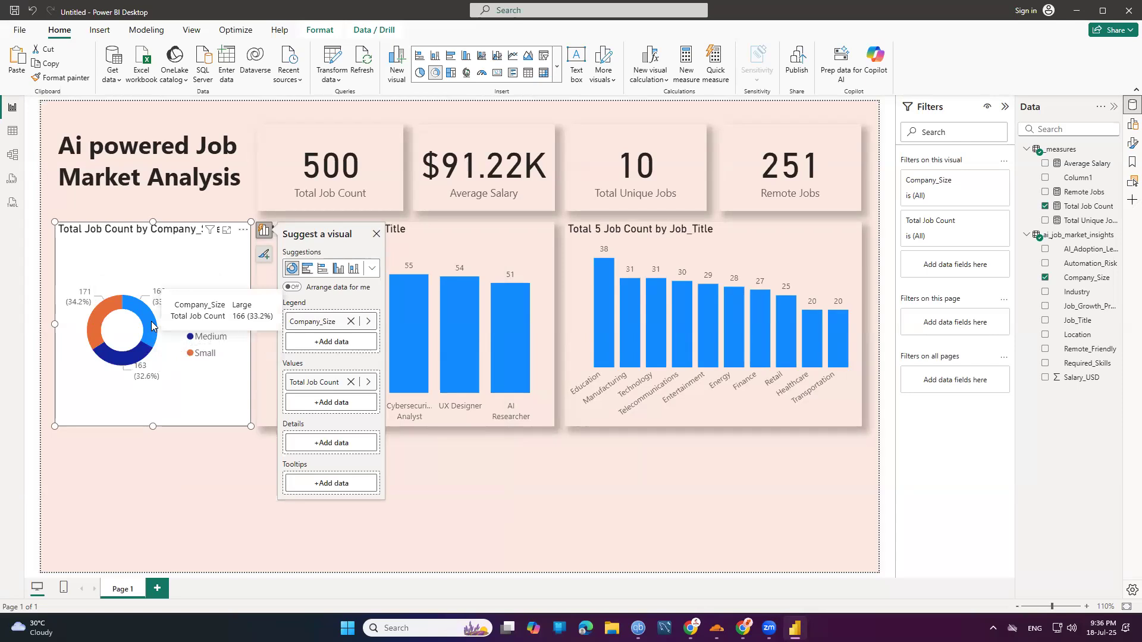
pyautogui.click(157, 468)
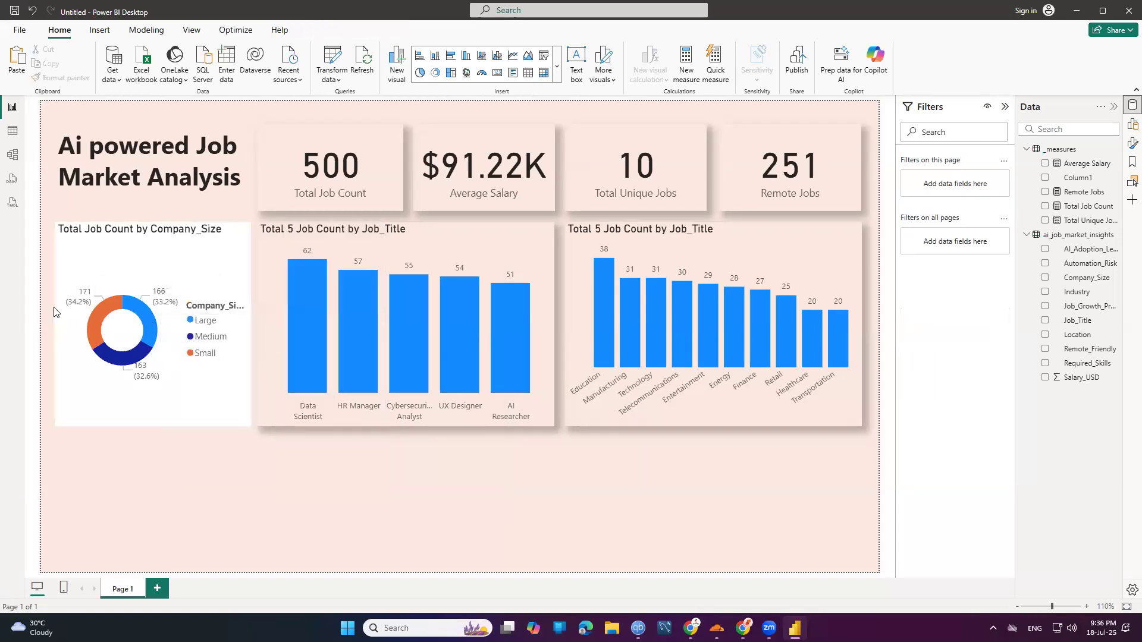
# Widen the donut chart slightly towards the page edge and copy the Job_Title column chart's background and shadow onto it with Format painter.
pyautogui.click(56, 326)
pyautogui.moveTo(56, 326); pyautogui.dragTo(50, 326)
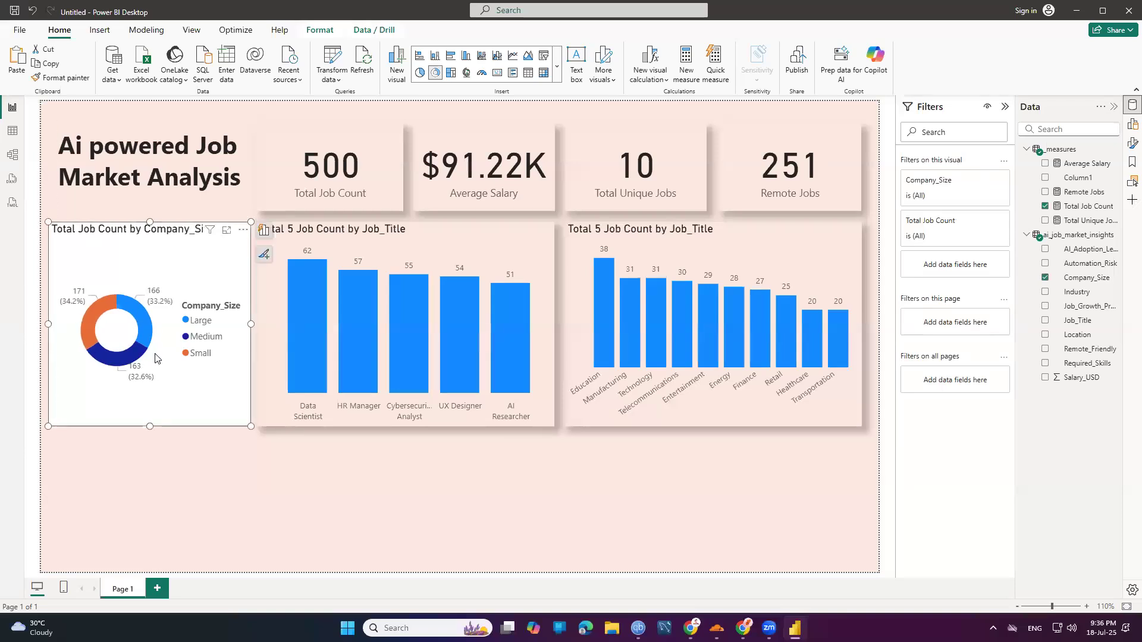
pyautogui.click(266, 334)
pyautogui.click(41, 78)
pyautogui.click(225, 426)
pyautogui.click(308, 455)
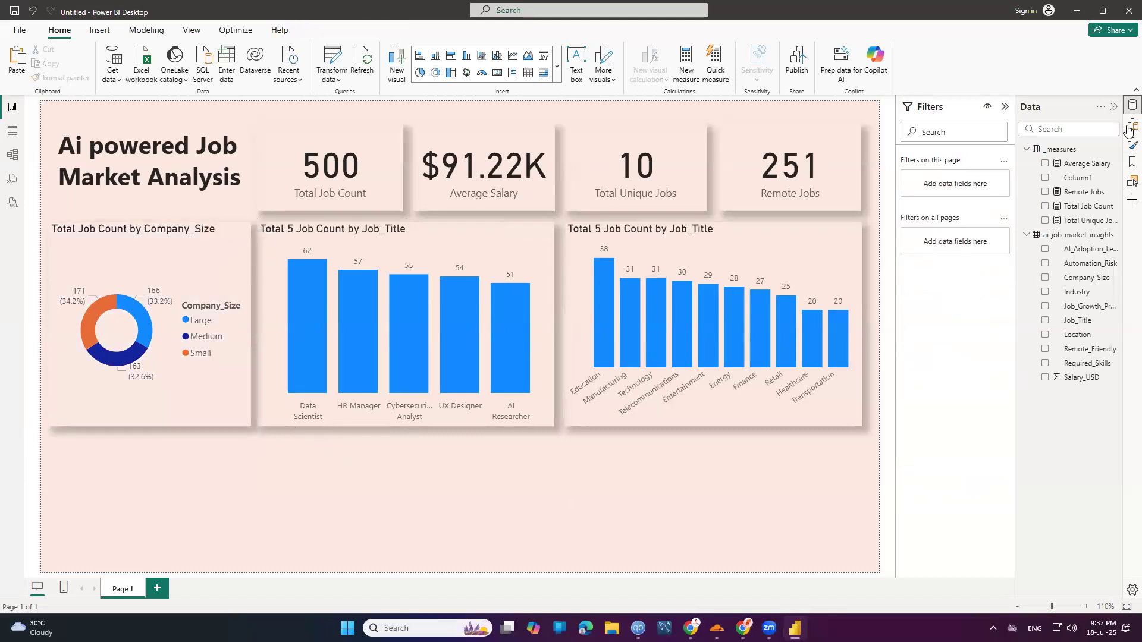
# Set the report page's canvas type to Custom with a height of 900 px.
pyautogui.click(1131, 143)
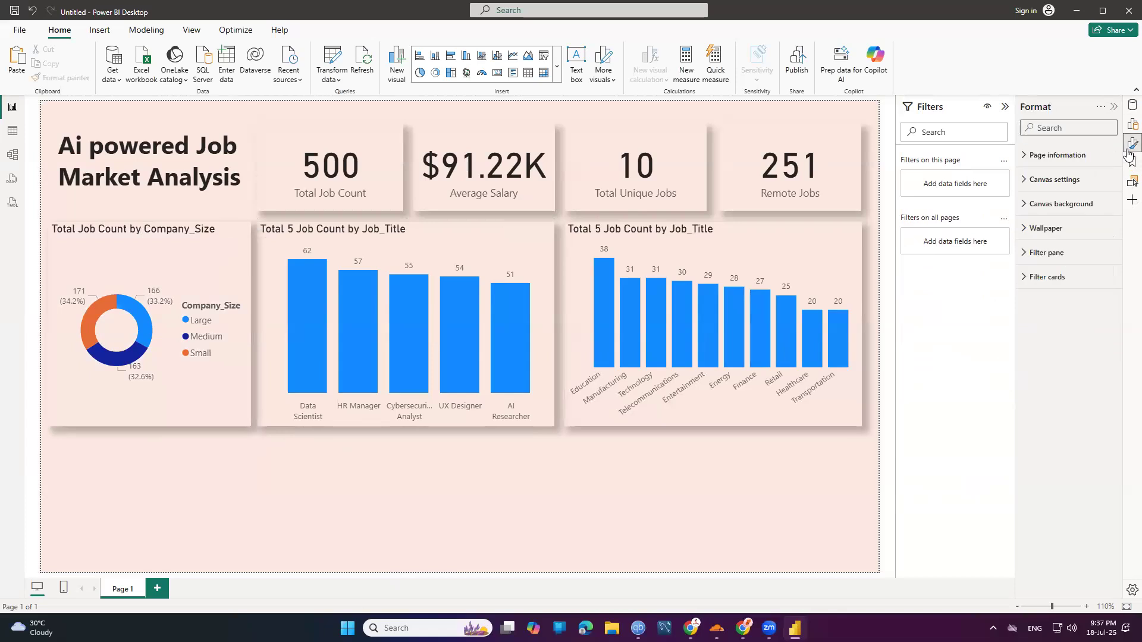
pyautogui.click(1064, 202)
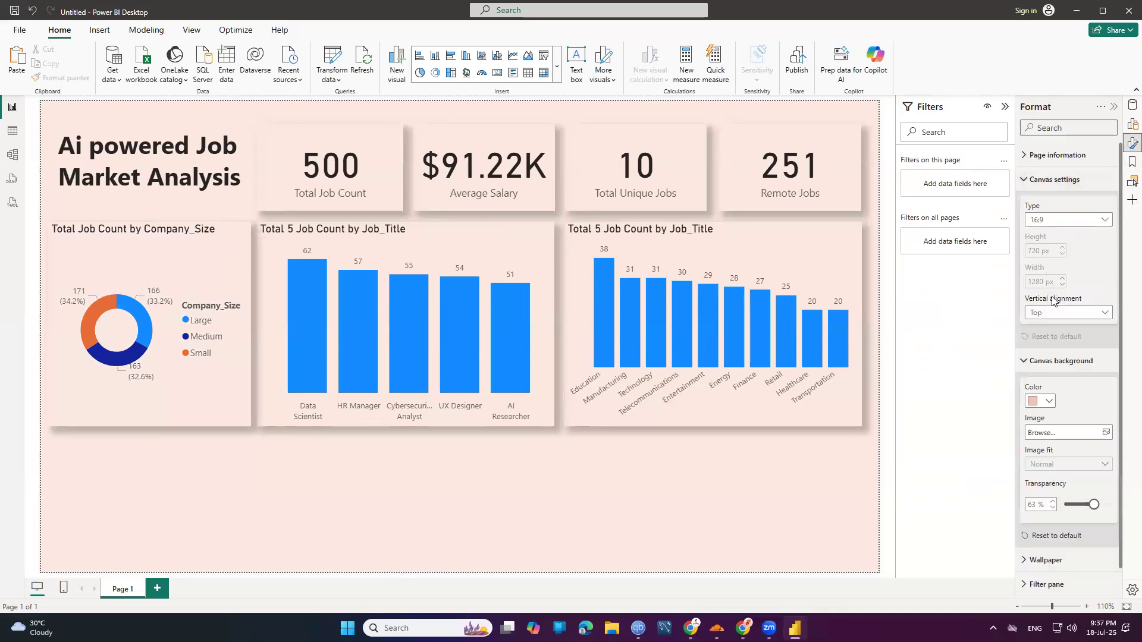
pyautogui.click(1069, 220)
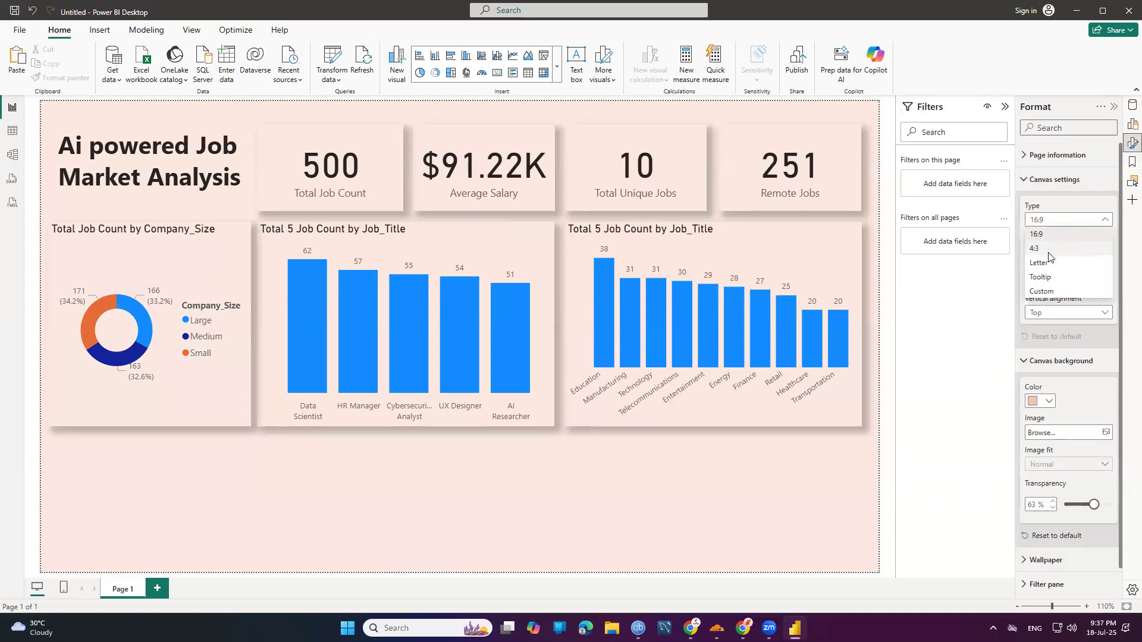
pyautogui.click(1041, 291)
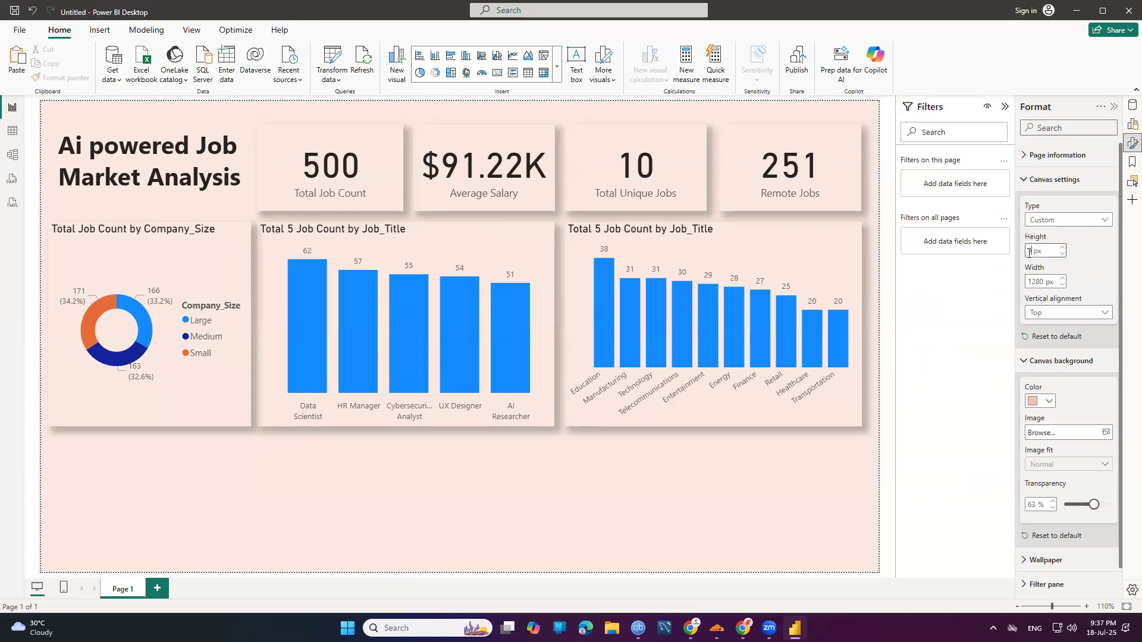
pyautogui.press('Return')
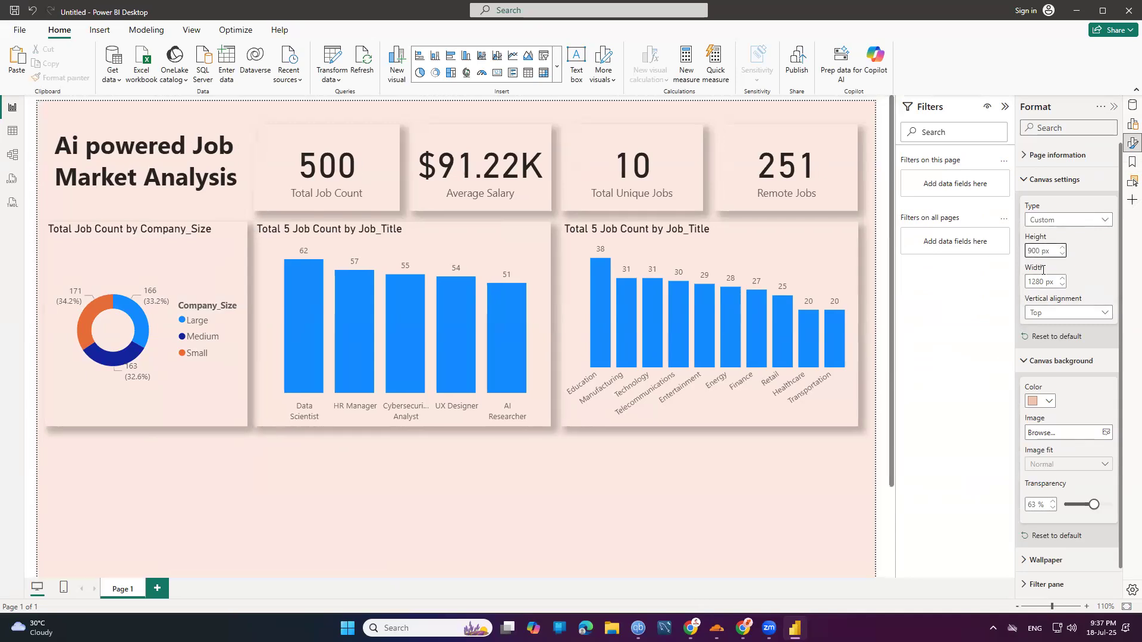
pyautogui.scroll(-3, 560, 416)
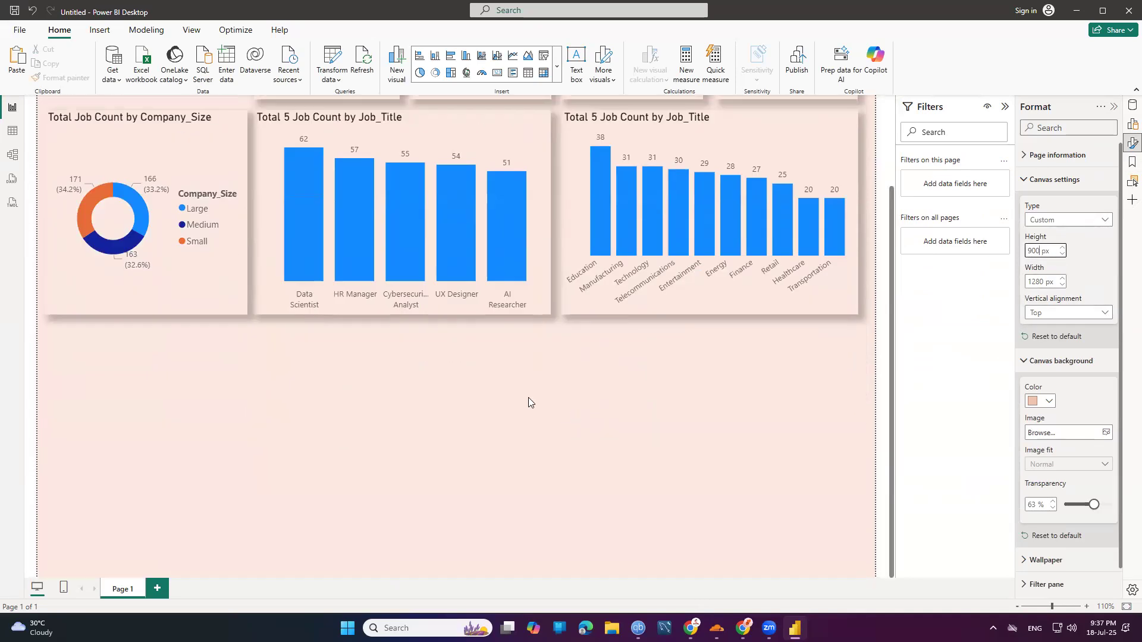
pyautogui.scroll(3, 574, 408)
pyautogui.scroll(-3, 569, 425)
# Shorten the Company_Size donut chart, the Job_Title column chart and the Industry column chart to the same lower edge.
pyautogui.click(188, 287)
pyautogui.scroll(3, 202, 417)
pyautogui.moveTo(245, 424); pyautogui.dragTo(247, 393)
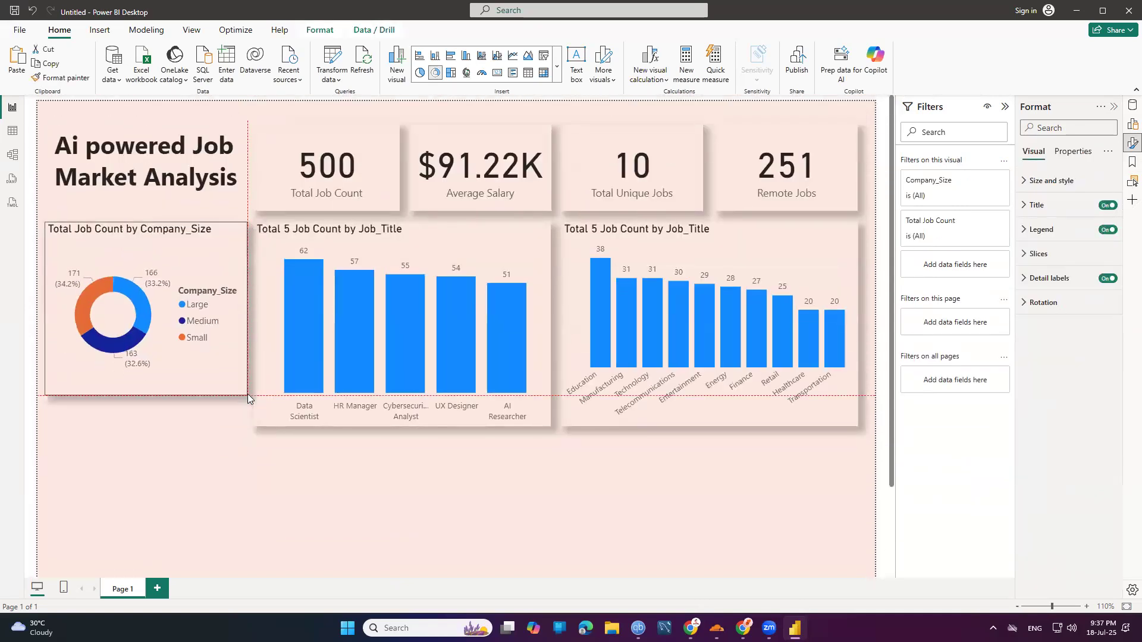
pyautogui.click(535, 407)
pyautogui.moveTo(551, 424); pyautogui.dragTo(552, 397)
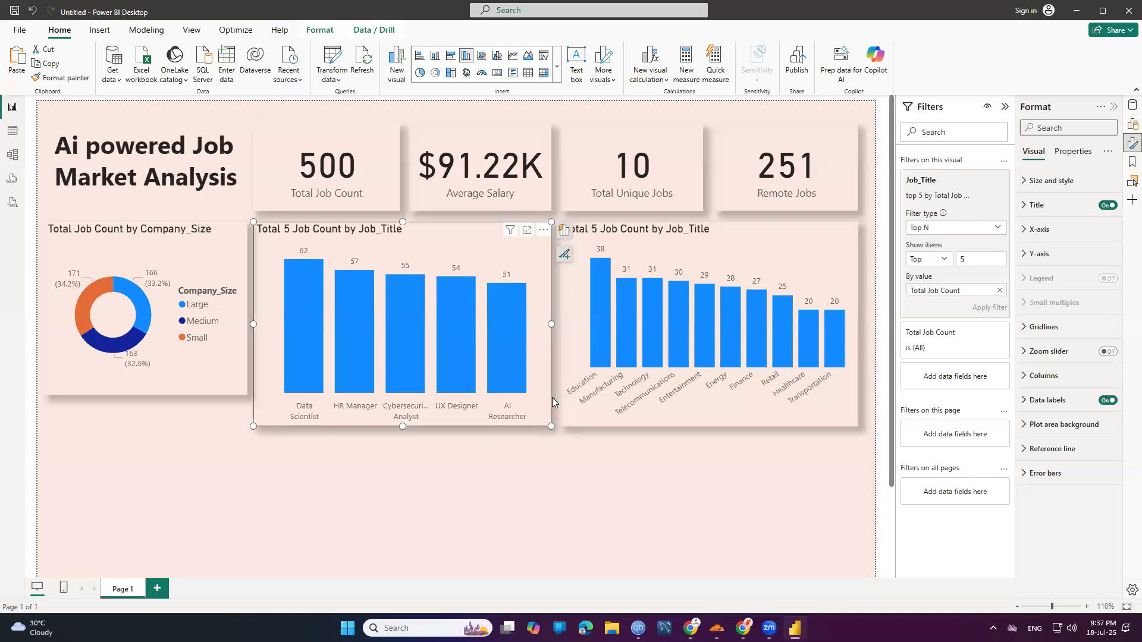
pyautogui.click(753, 407)
pyautogui.moveTo(858, 423); pyautogui.dragTo(851, 395)
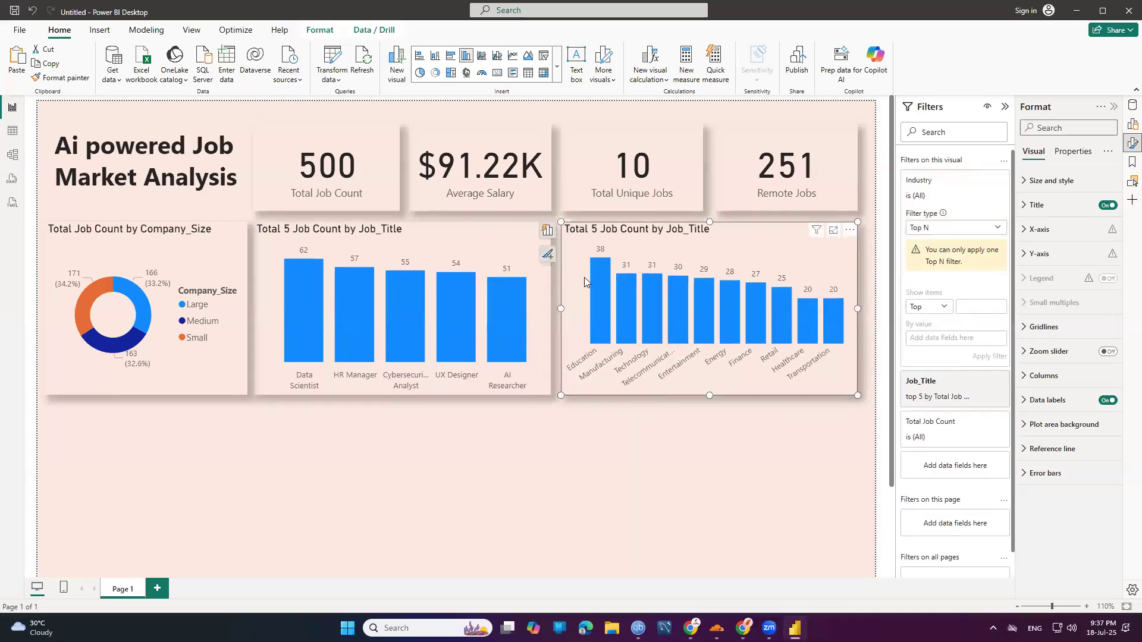
# Change the Industry column chart to a stacked bar chart.
pyautogui.click(547, 230)
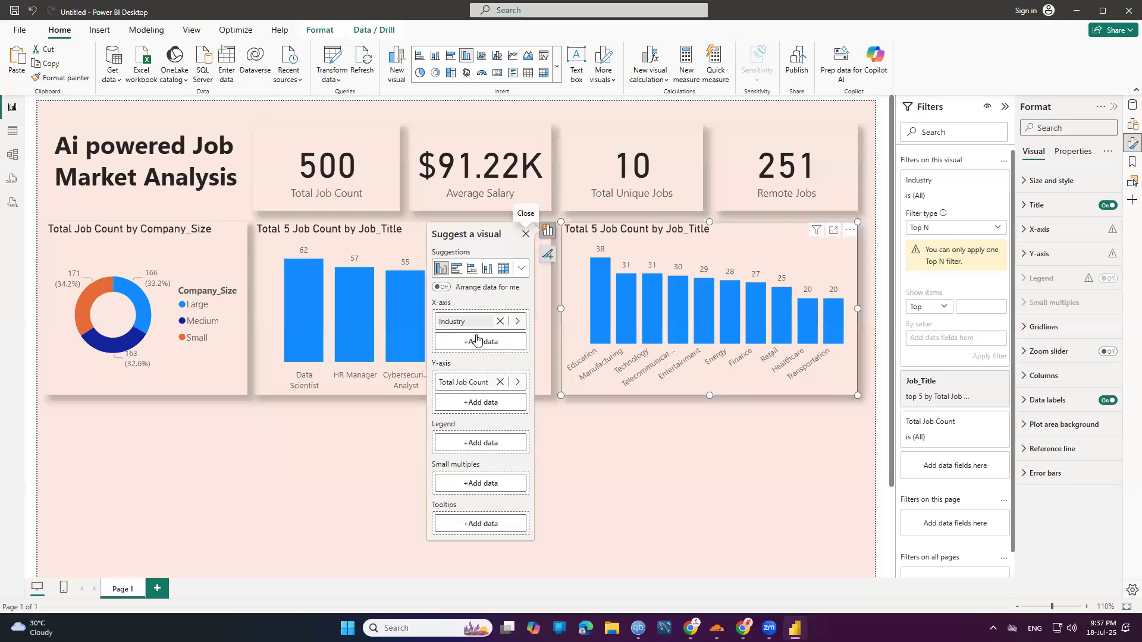
pyautogui.click(457, 269)
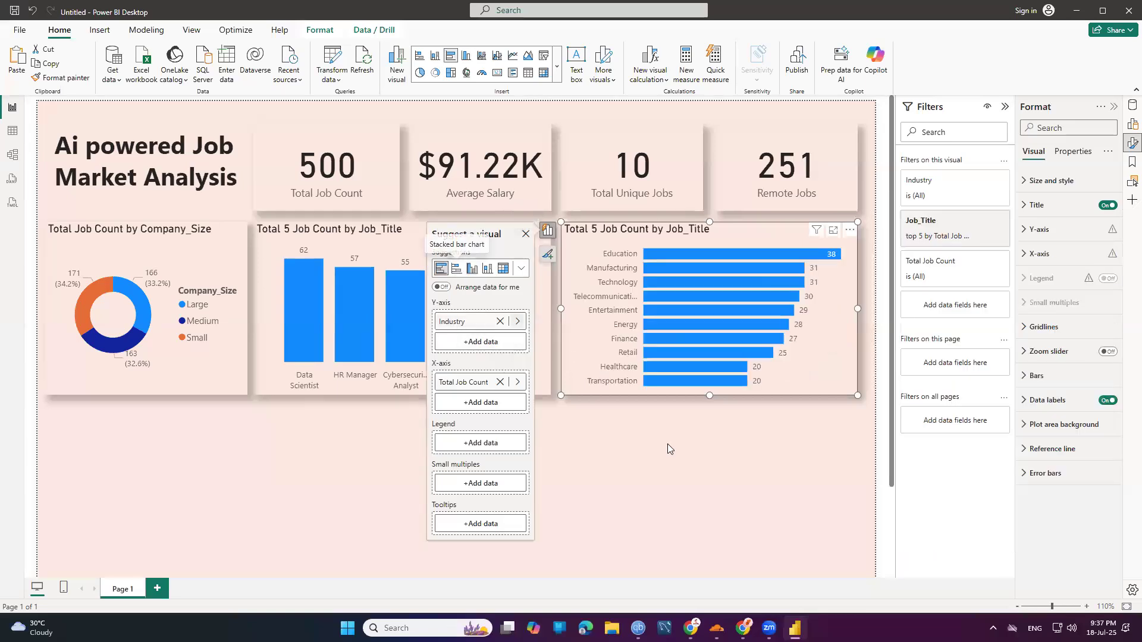
pyautogui.click(688, 462)
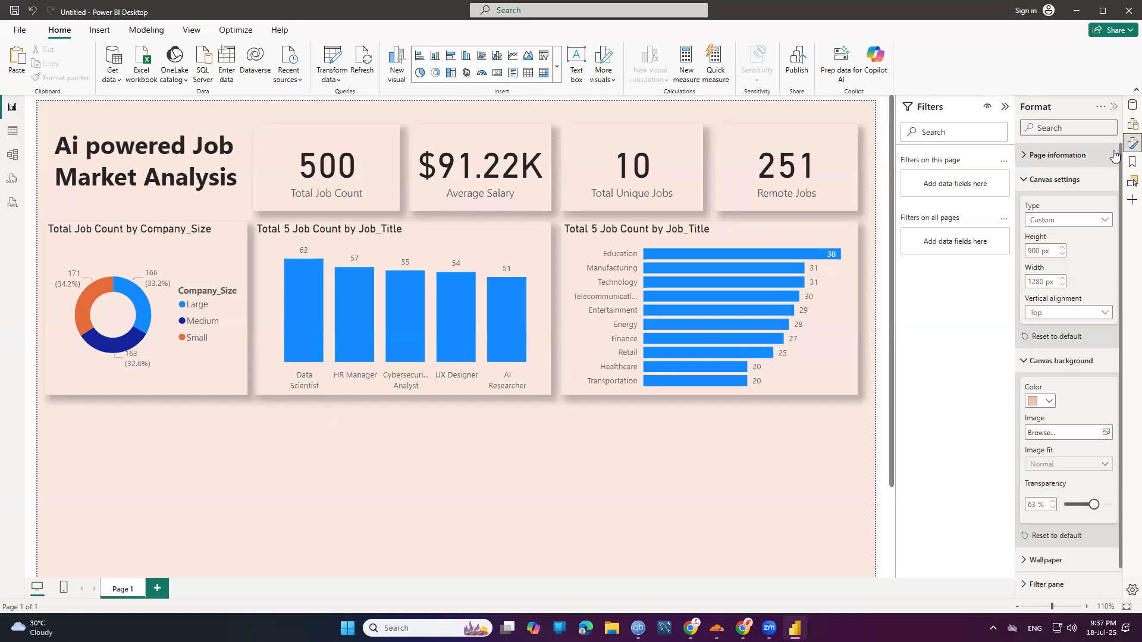
# Move the Company_Size donut chart beneath the Job_Title column chart and widen it to match that chart's width.
pyautogui.moveTo(158, 309); pyautogui.dragTo(366, 491)
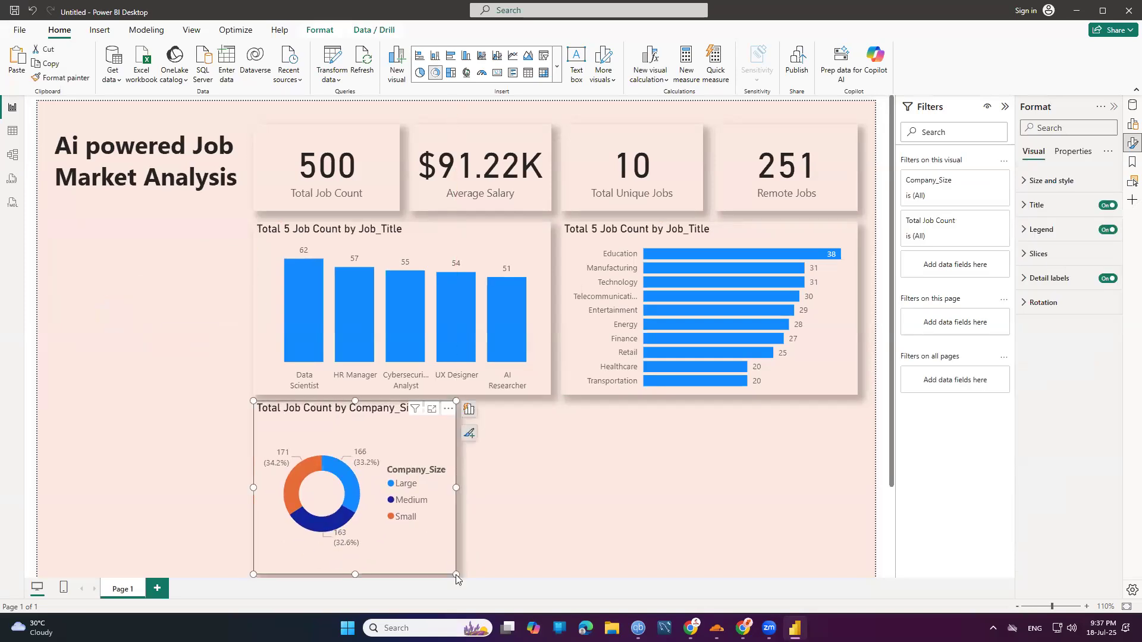
pyautogui.moveTo(456, 489); pyautogui.dragTo(551, 488)
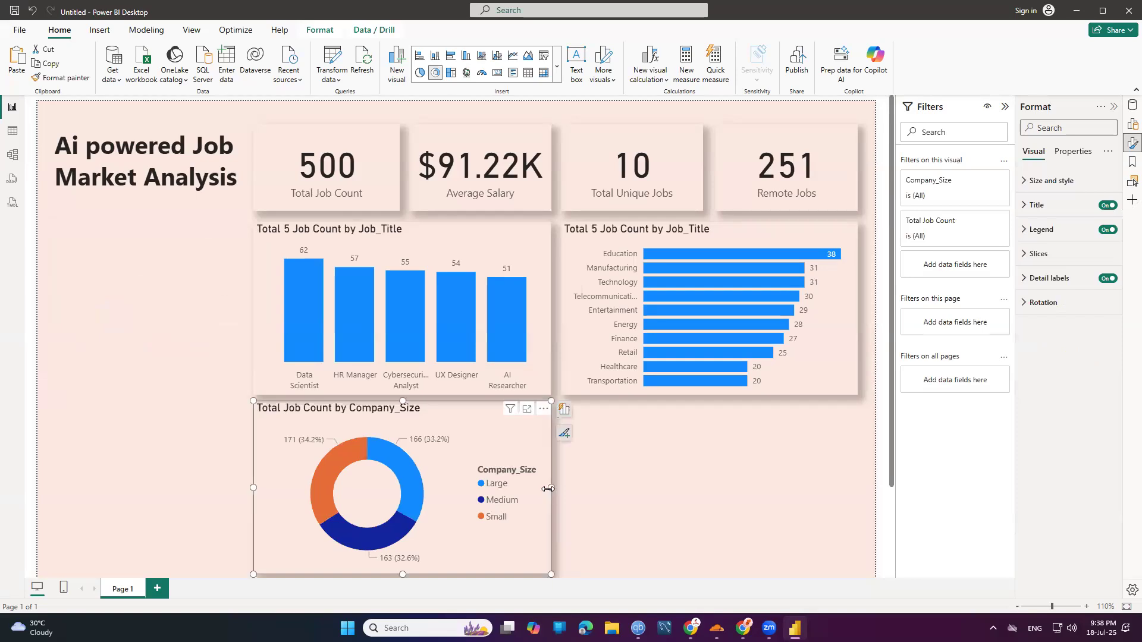
pyautogui.click(606, 489)
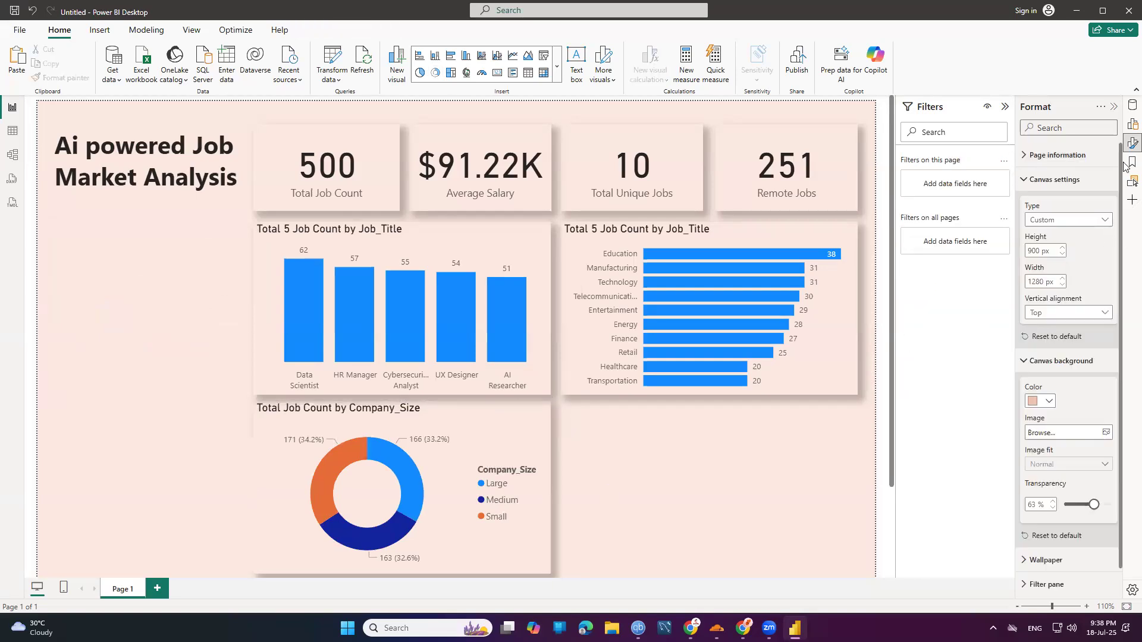
# Insert a slicer and place it in the empty area beneath the report title.
pyautogui.click(1132, 124)
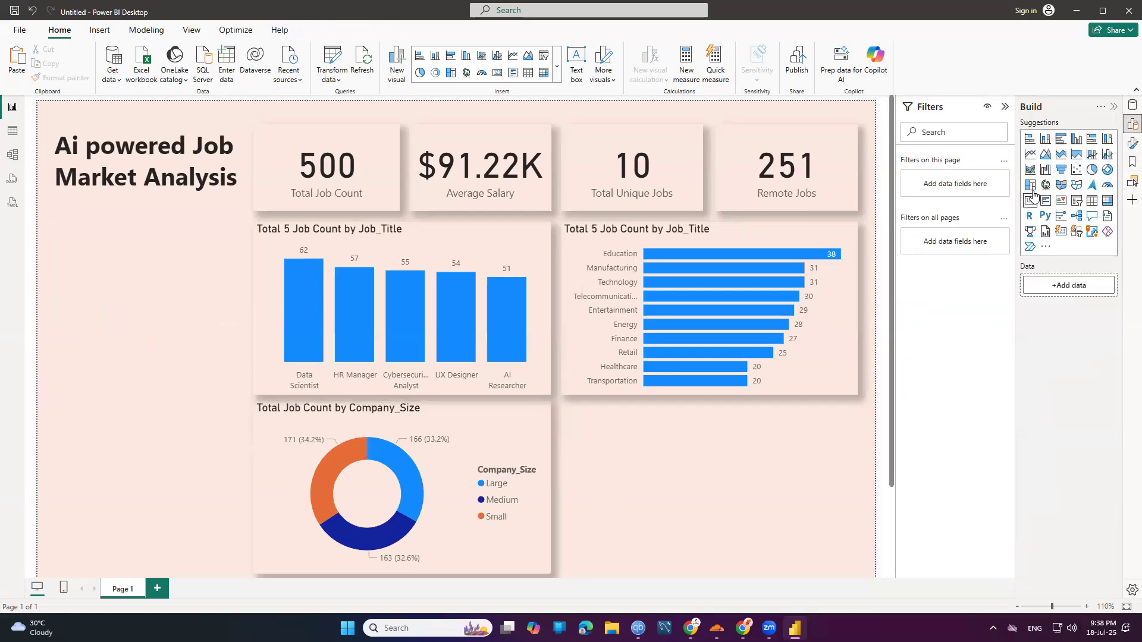
pyautogui.click(1076, 200)
pyautogui.moveTo(170, 503); pyautogui.dragTo(165, 271)
# Add Job_Title as the slicer's field and extend the slicer down to about the donut chart's lower edge.
pyautogui.click(259, 245)
pyautogui.click(326, 333)
pyautogui.click(386, 326)
pyautogui.click(387, 327)
pyautogui.click(386, 340)
pyautogui.scroll(-4, 432, 357)
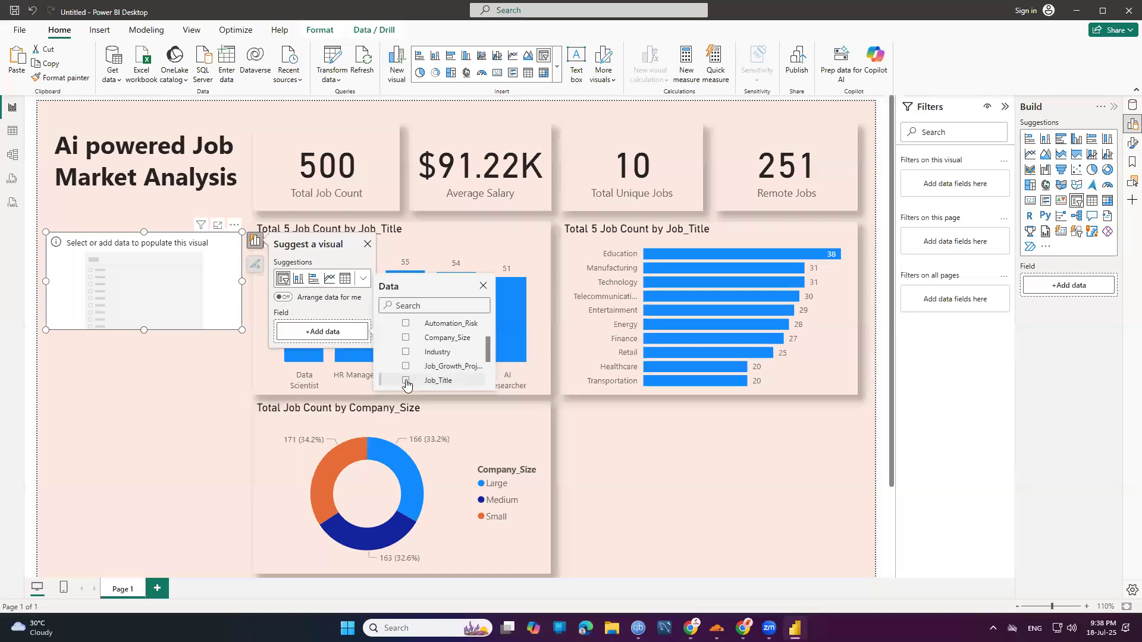
pyautogui.click(406, 380)
pyautogui.moveTo(144, 330); pyautogui.dragTo(152, 568)
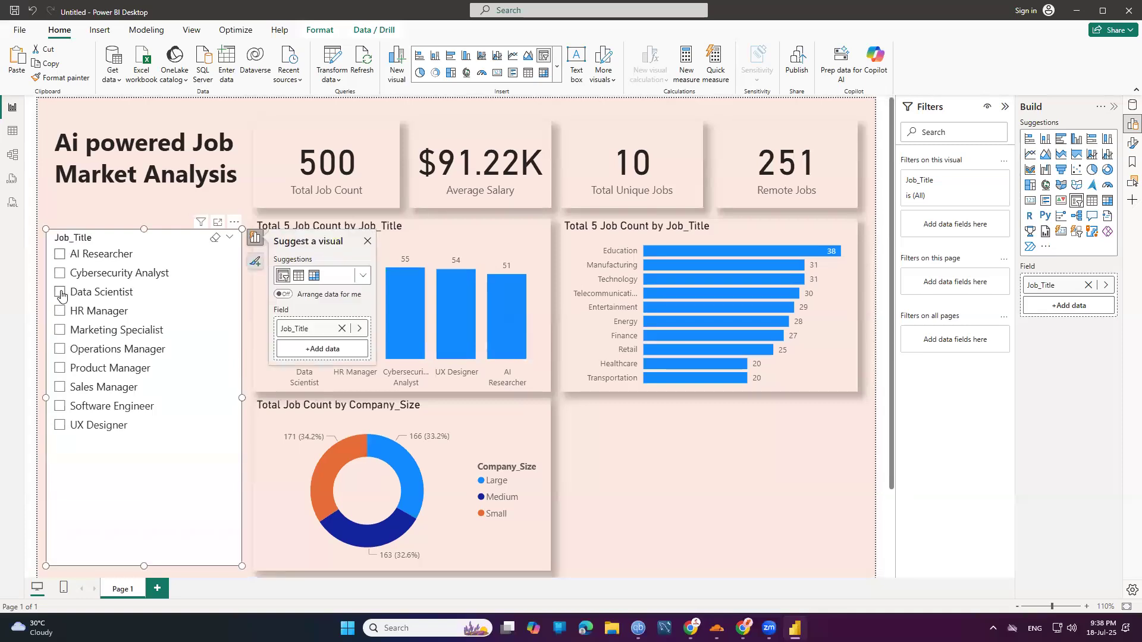
# Test the Job_Title slicer by filtering the page to Data Scientist and to HR Manager in turn, clearing each selection.
pyautogui.click(60, 292)
pyautogui.click(655, 461)
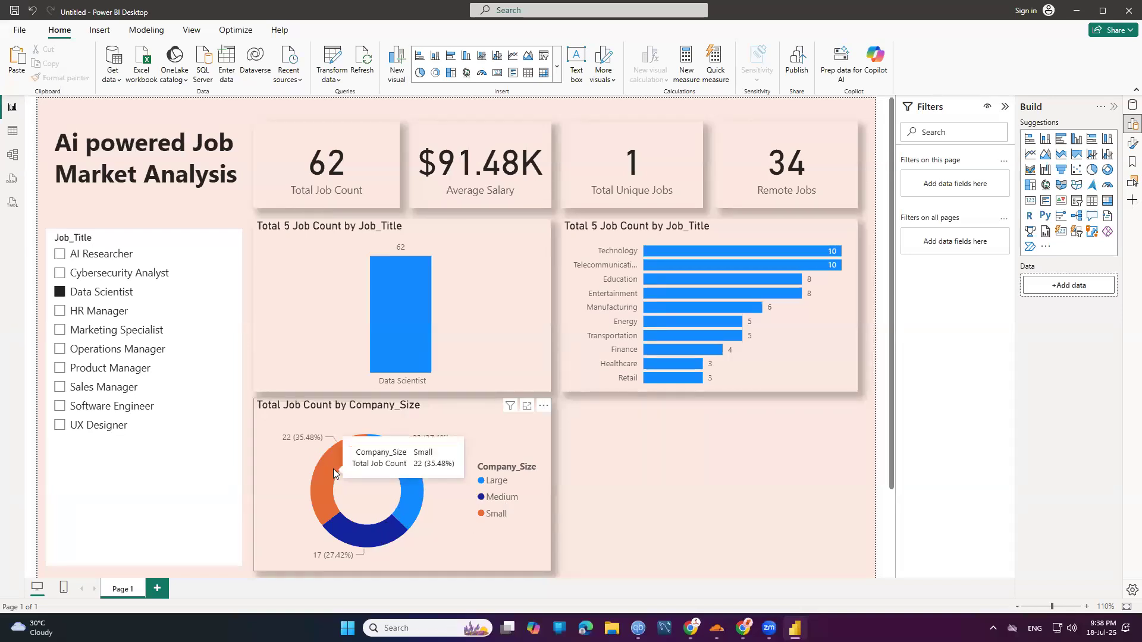
pyautogui.click(61, 291)
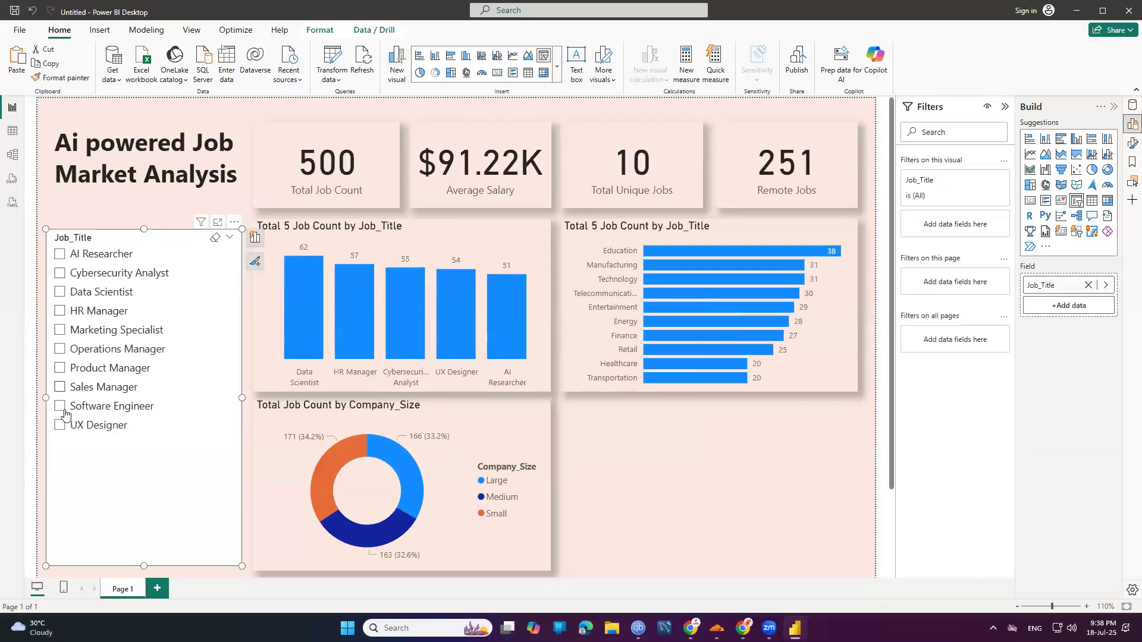
pyautogui.click(60, 310)
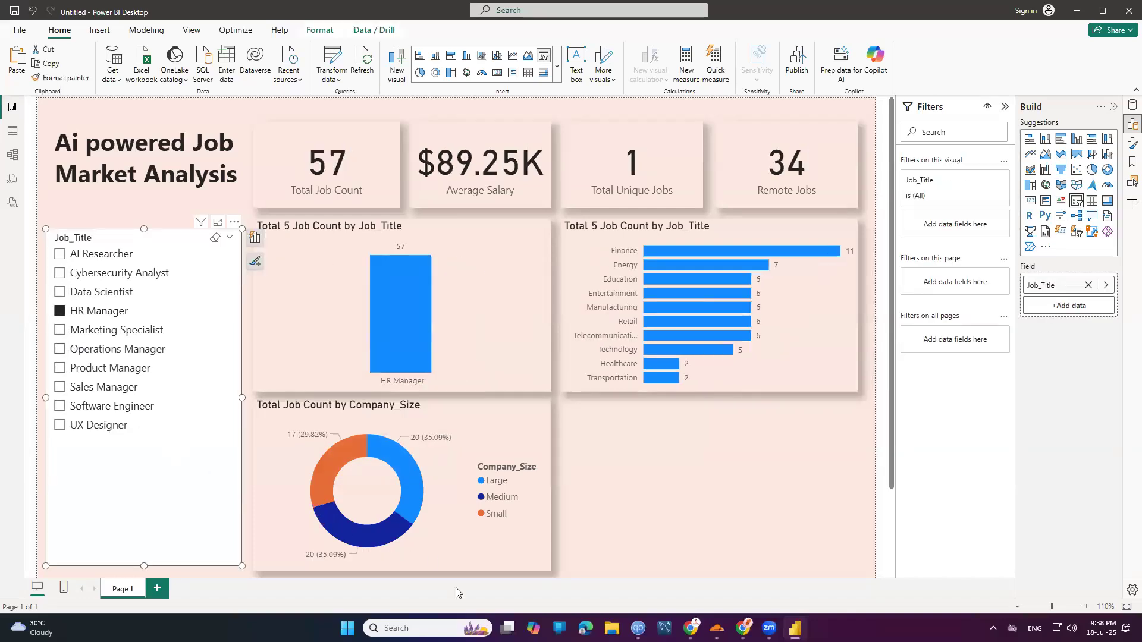
pyautogui.moveTo(368, 548)
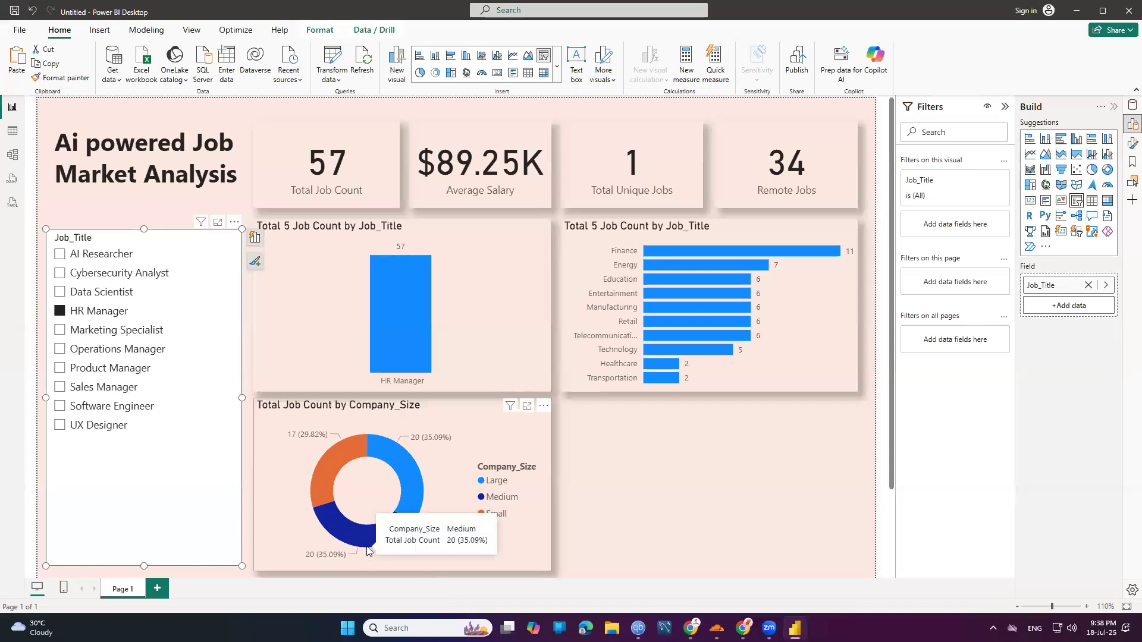
pyautogui.click(749, 456)
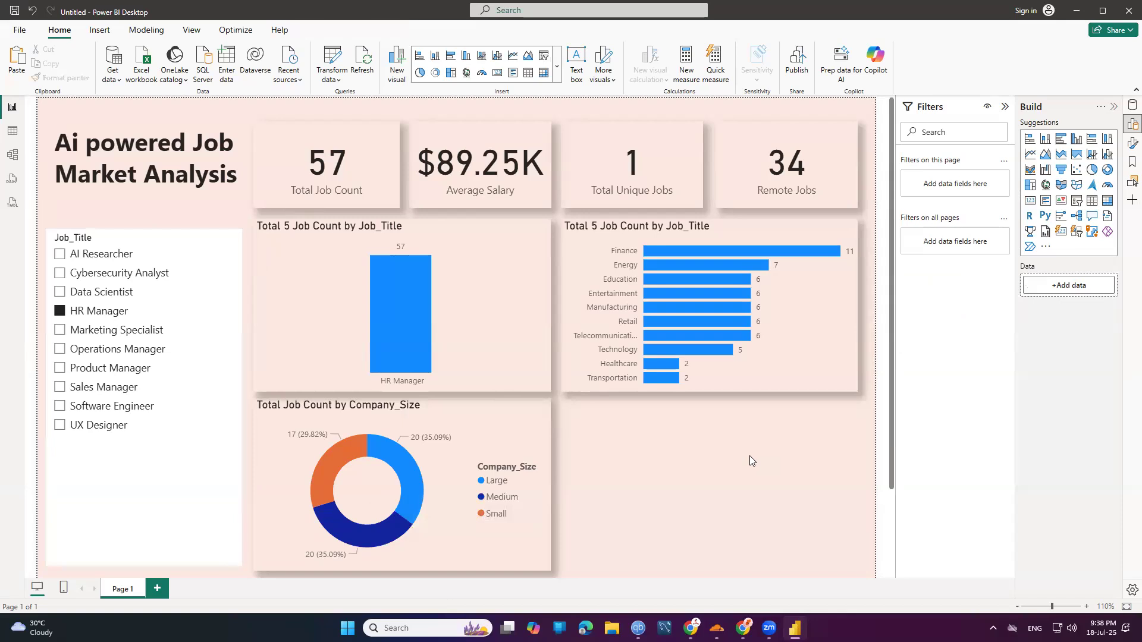
pyautogui.click(59, 311)
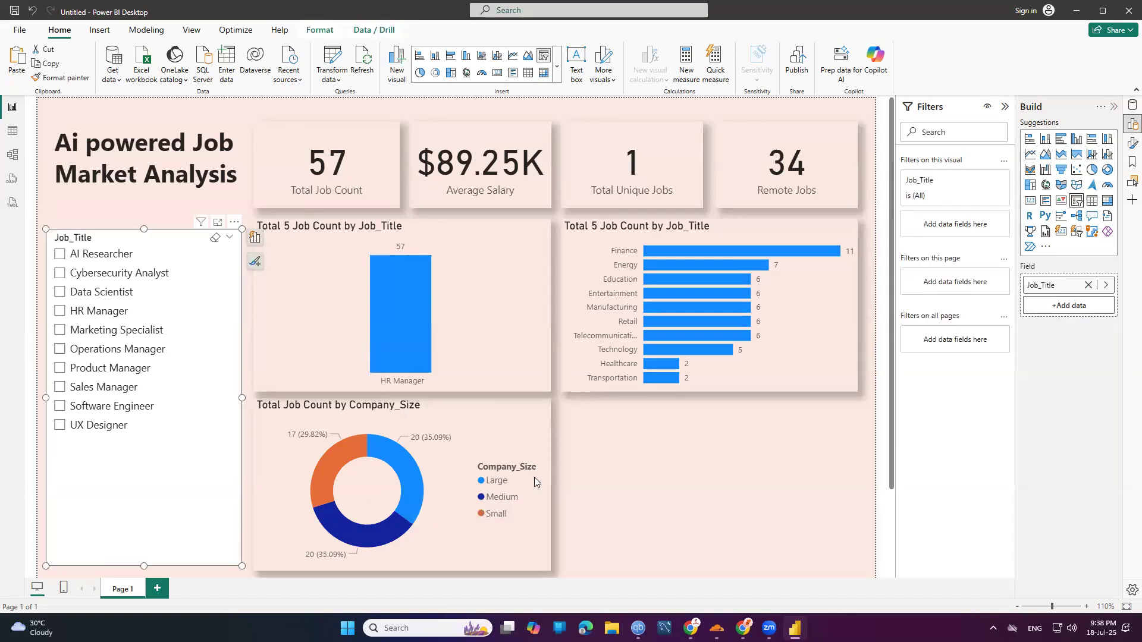
pyautogui.click(1130, 143)
pyautogui.click(1132, 124)
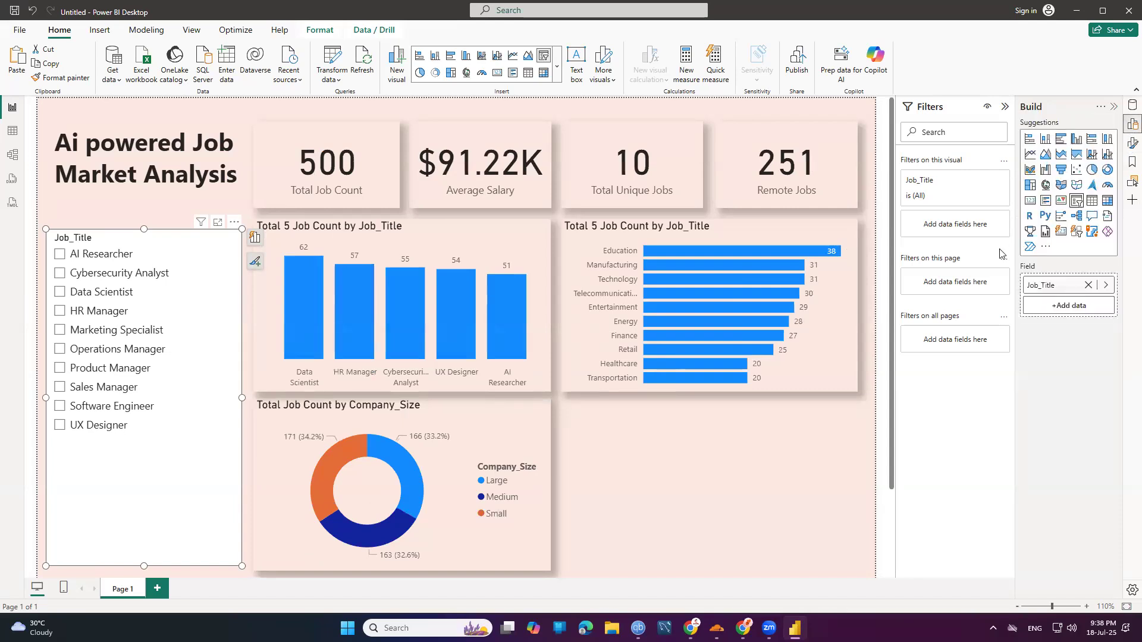
pyautogui.click(1132, 143)
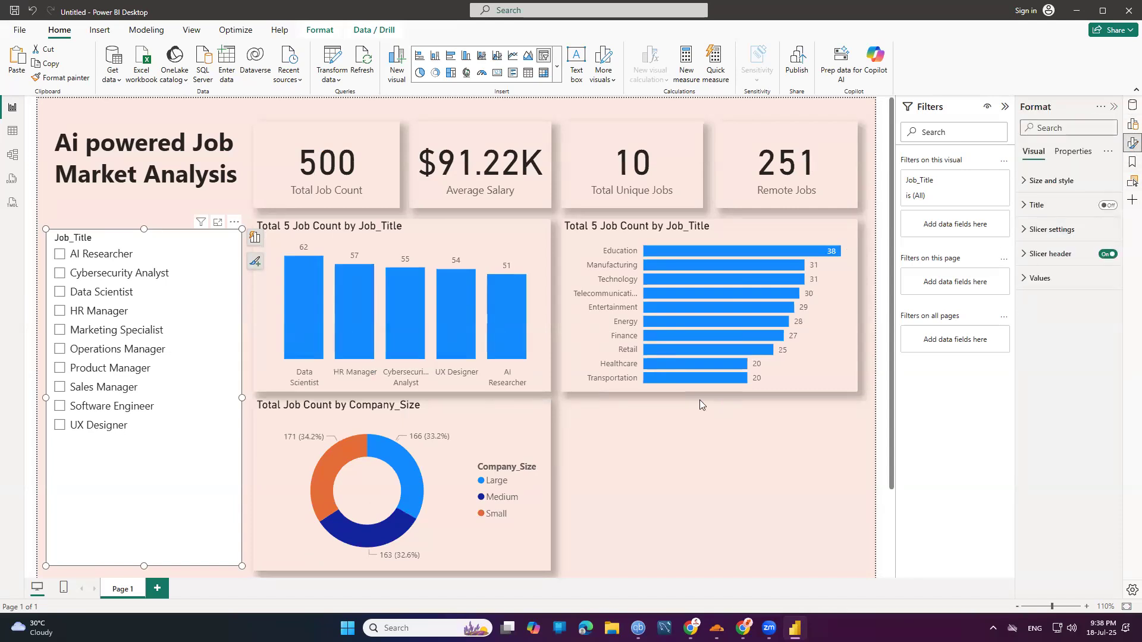
# Place Automation_Risk from ai_job_market_insights as a table in the empty area beneath the Industry bar chart.
pyautogui.click(1132, 105)
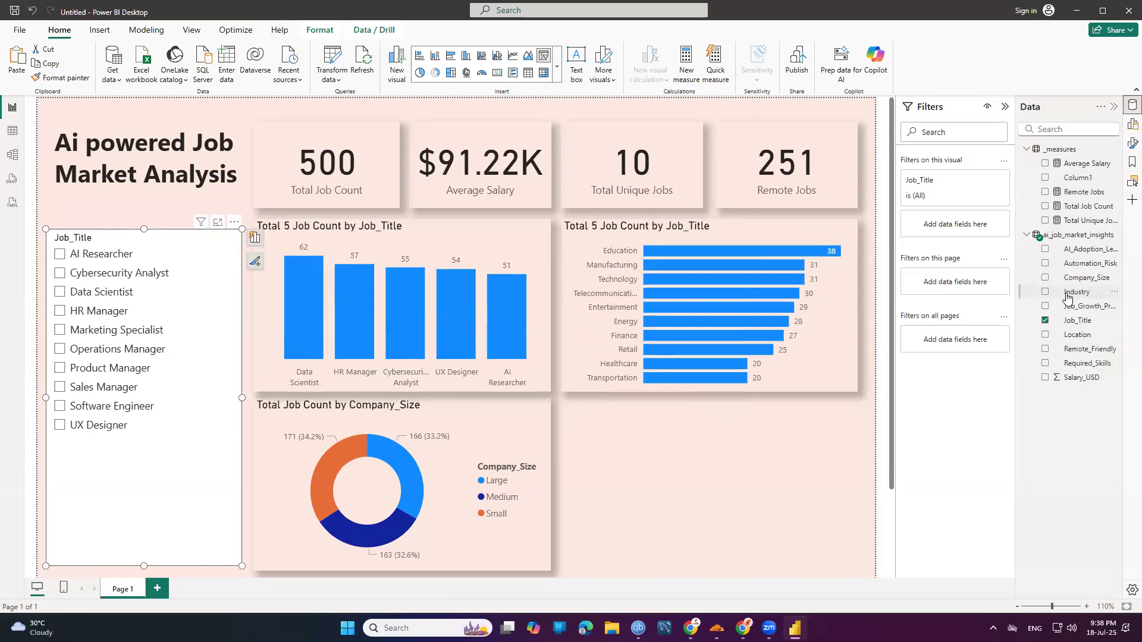
pyautogui.moveTo(1062, 263); pyautogui.dragTo(650, 508)
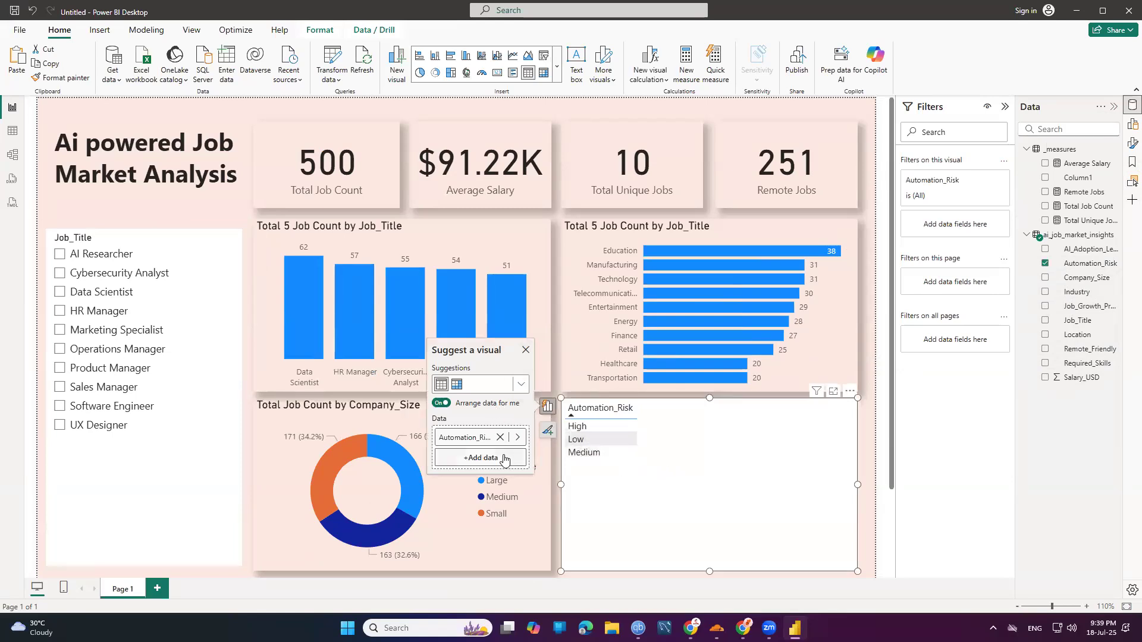
pyautogui.click(457, 384)
pyautogui.click(497, 456)
pyautogui.click(439, 388)
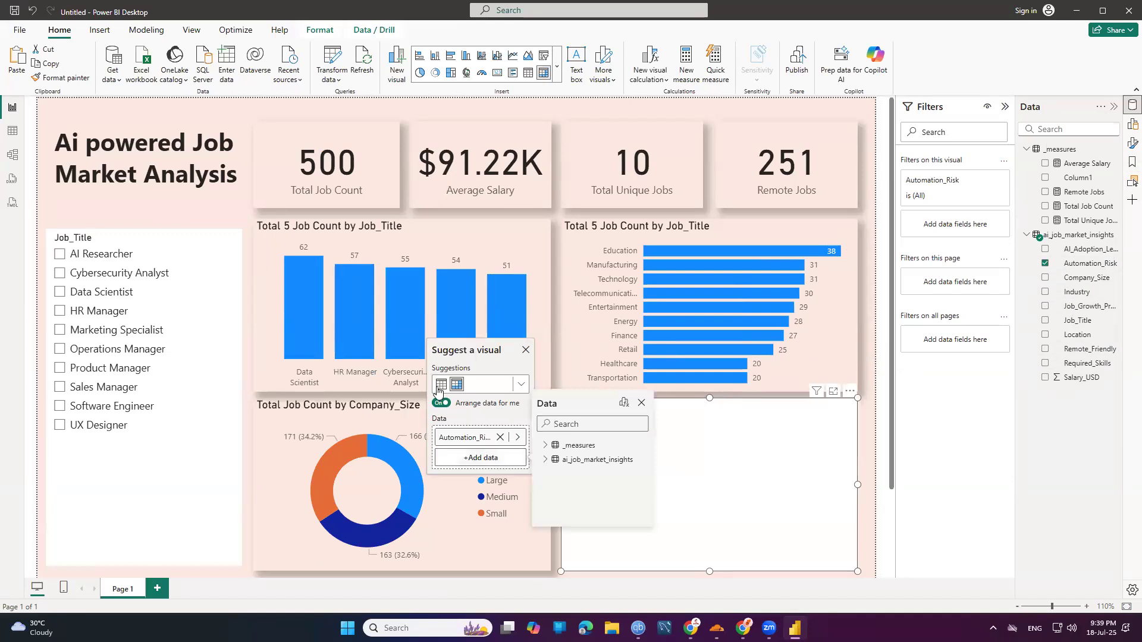
# Try adding the Total Unique Jobs measure to the Automation_Risk visual and showing it as a matrix.
pyautogui.click(472, 456)
pyautogui.click(545, 460)
pyautogui.scroll(-3, 569, 483)
pyautogui.scroll(3, 571, 485)
pyautogui.scroll(-3, 571, 483)
pyautogui.scroll(4, 570, 483)
pyautogui.click(546, 441)
pyautogui.scroll(-2, 572, 480)
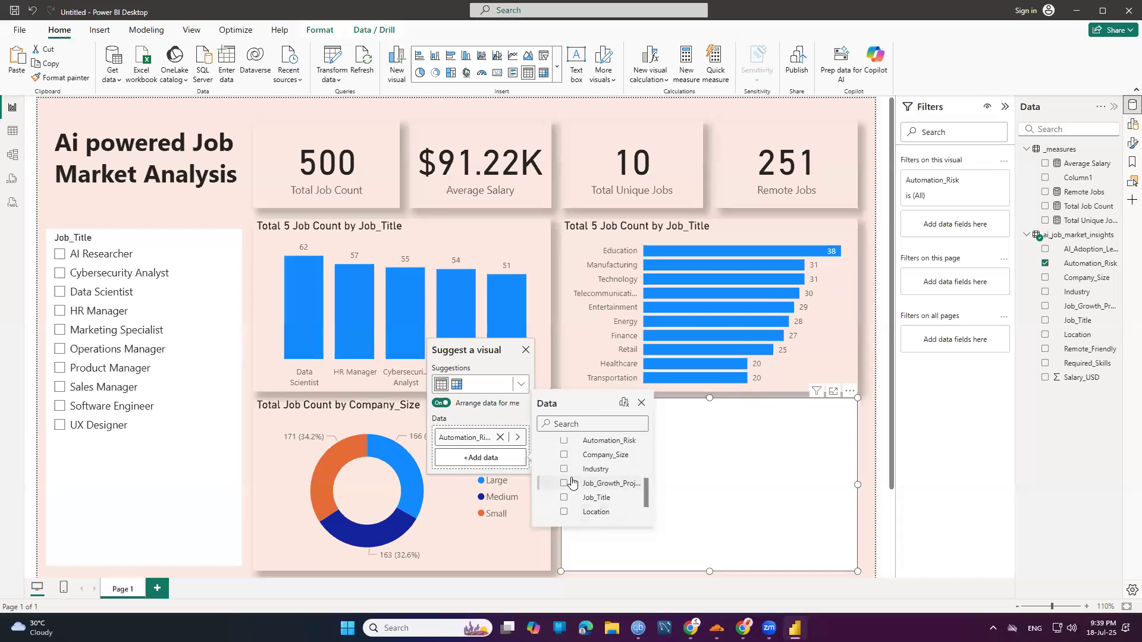
pyautogui.click(563, 456)
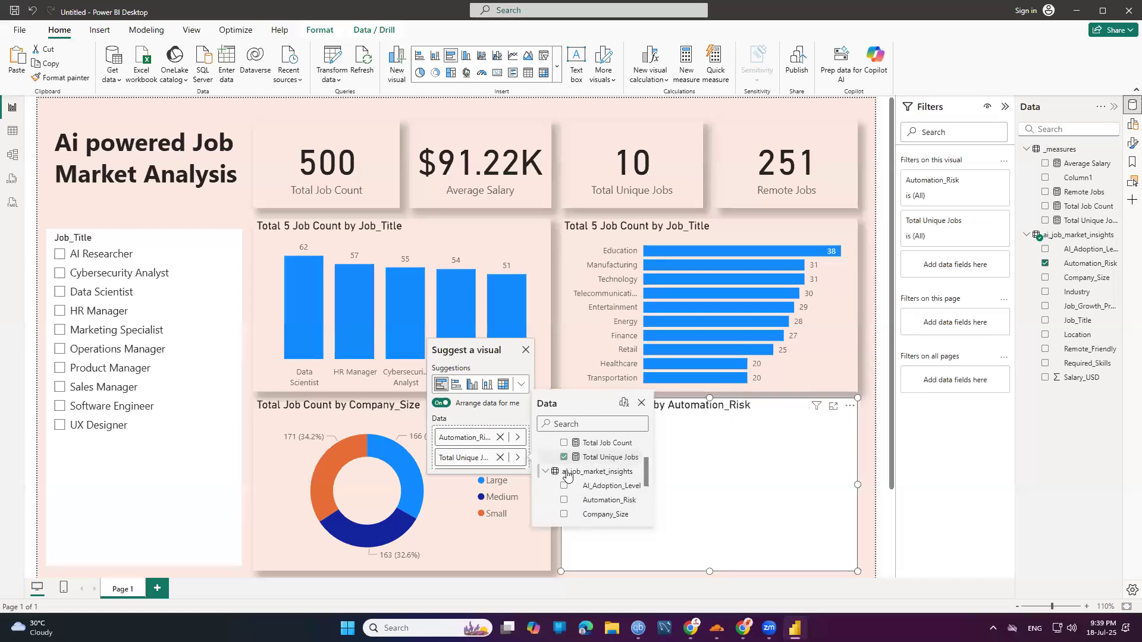
pyautogui.click(502, 375)
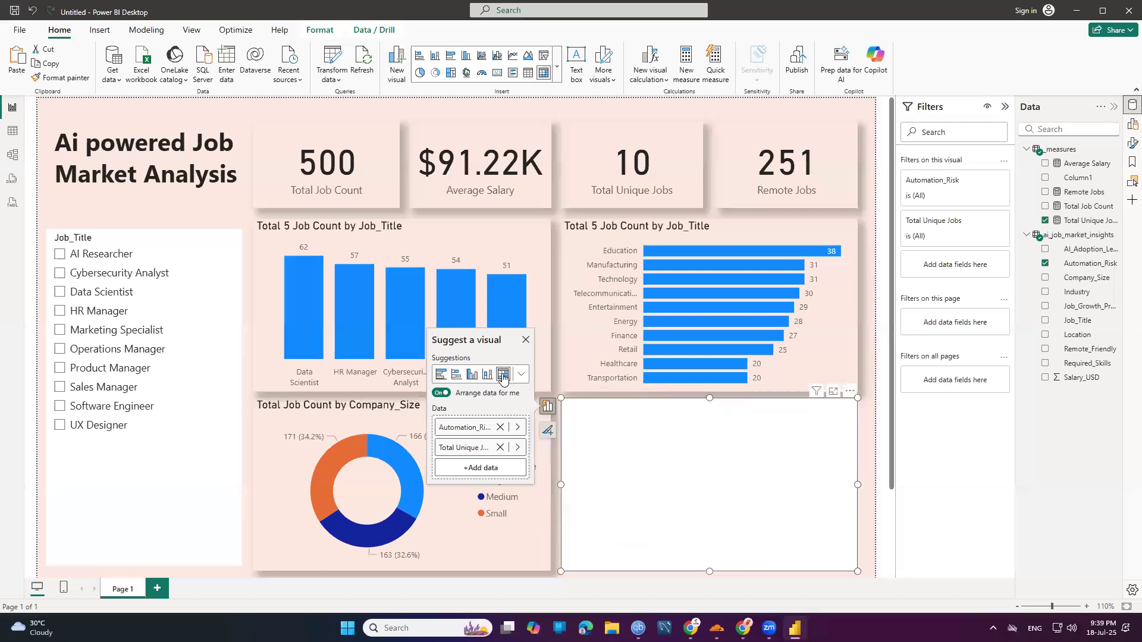
pyautogui.click(499, 447)
# Add the Total Job Count measure from _measures to the Automation_Risk visual.
pyautogui.click(516, 458)
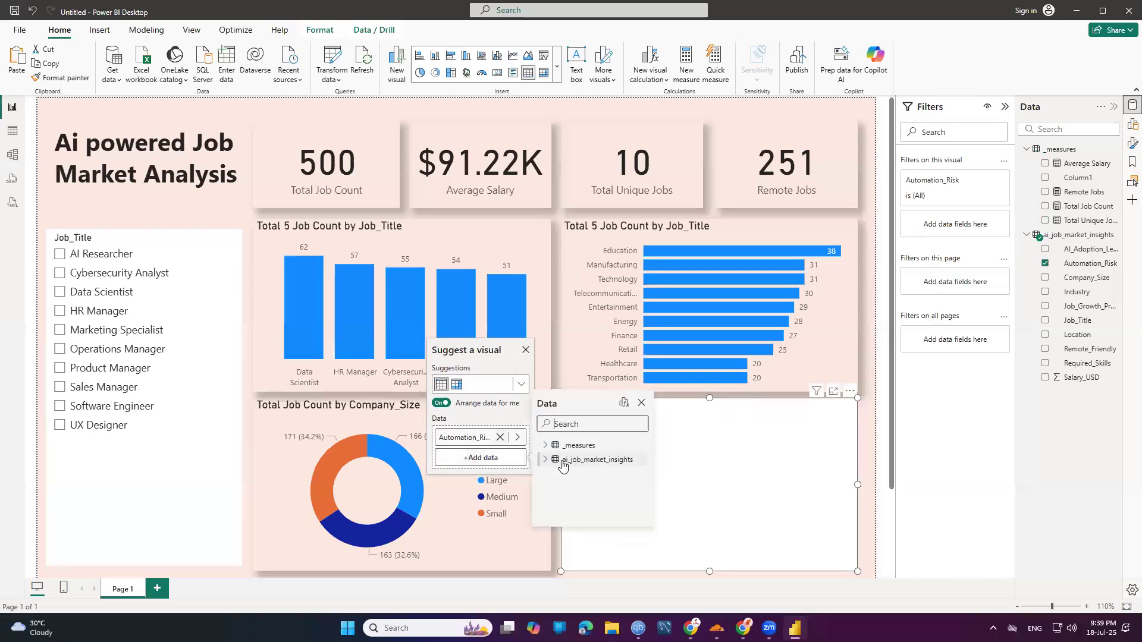
pyautogui.click(546, 445)
pyautogui.scroll(-1, 571, 484)
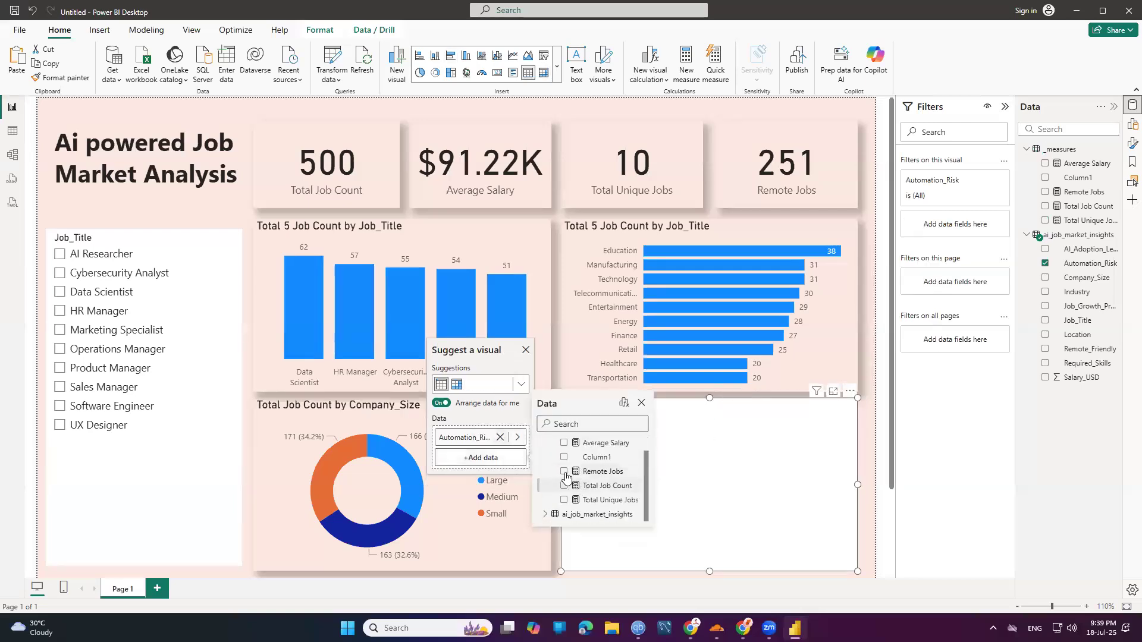
pyautogui.click(563, 486)
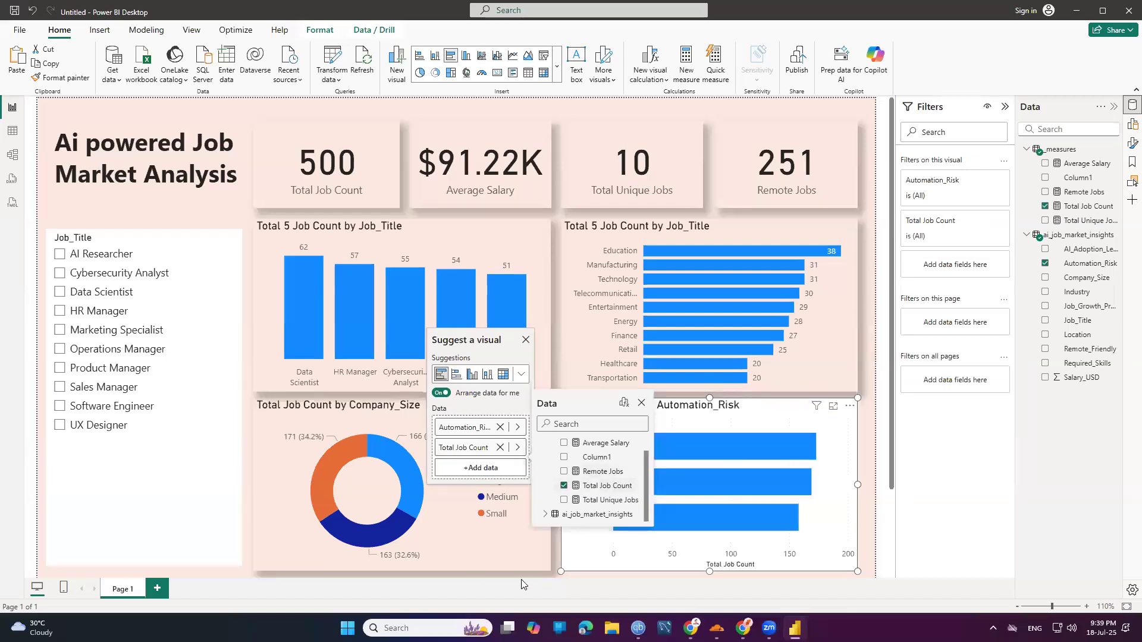
# Show the Automation_Risk visual as a matrix, shrink it to fit its rows, and filter the page to Data Scientist.
pyautogui.click(251, 502)
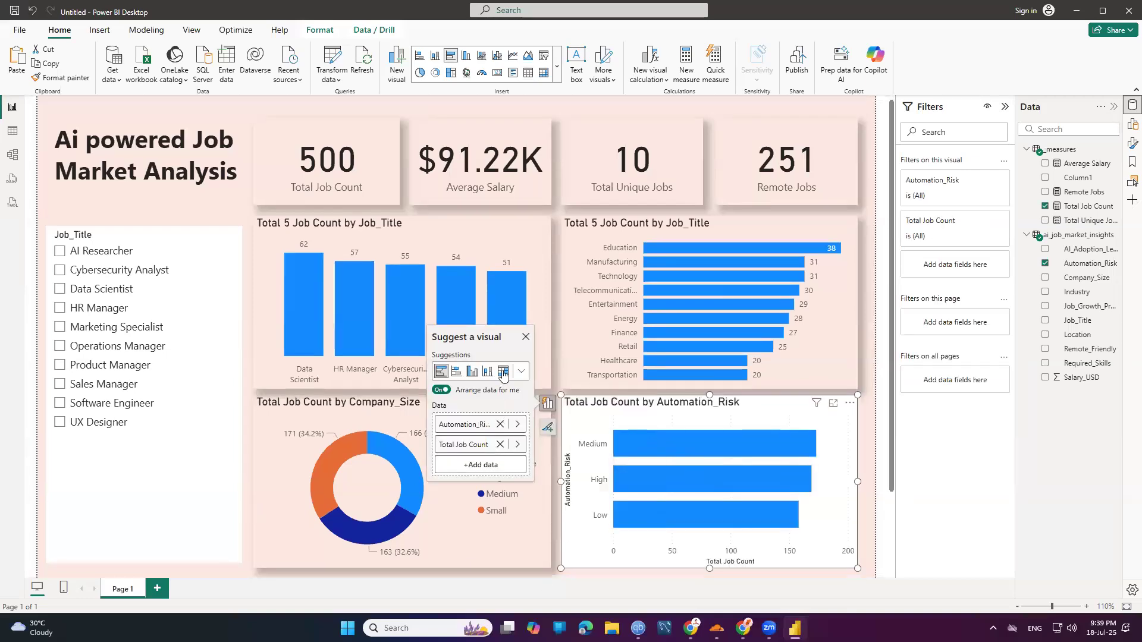
pyautogui.click(503, 373)
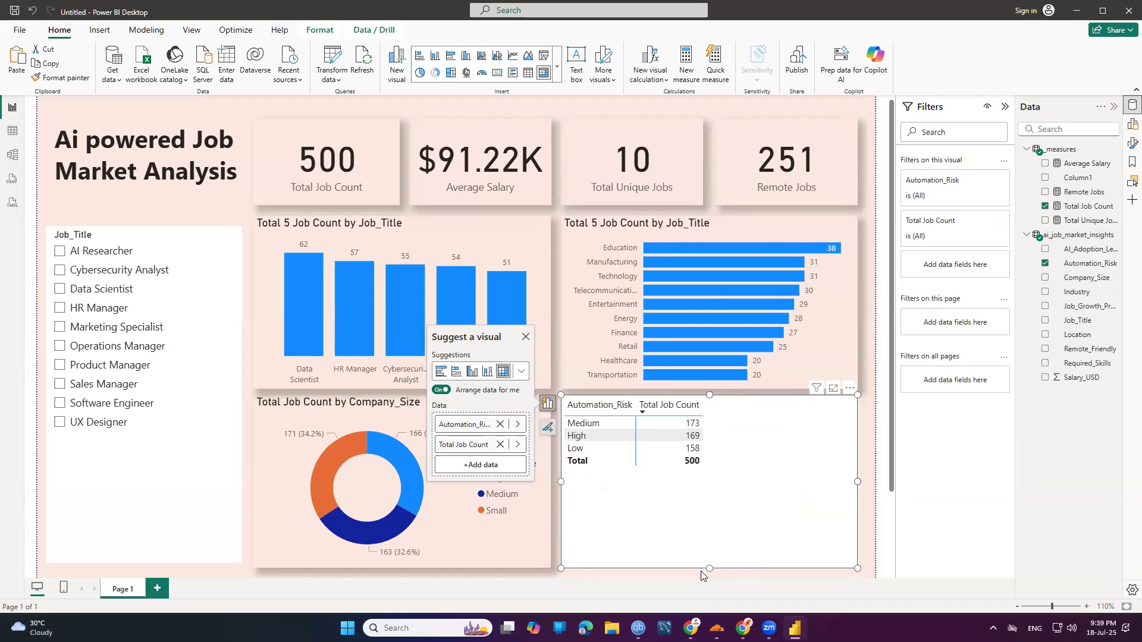
pyautogui.moveTo(710, 569); pyautogui.dragTo(709, 477)
pyautogui.moveTo(858, 433); pyautogui.dragTo(713, 440)
pyautogui.click(754, 454)
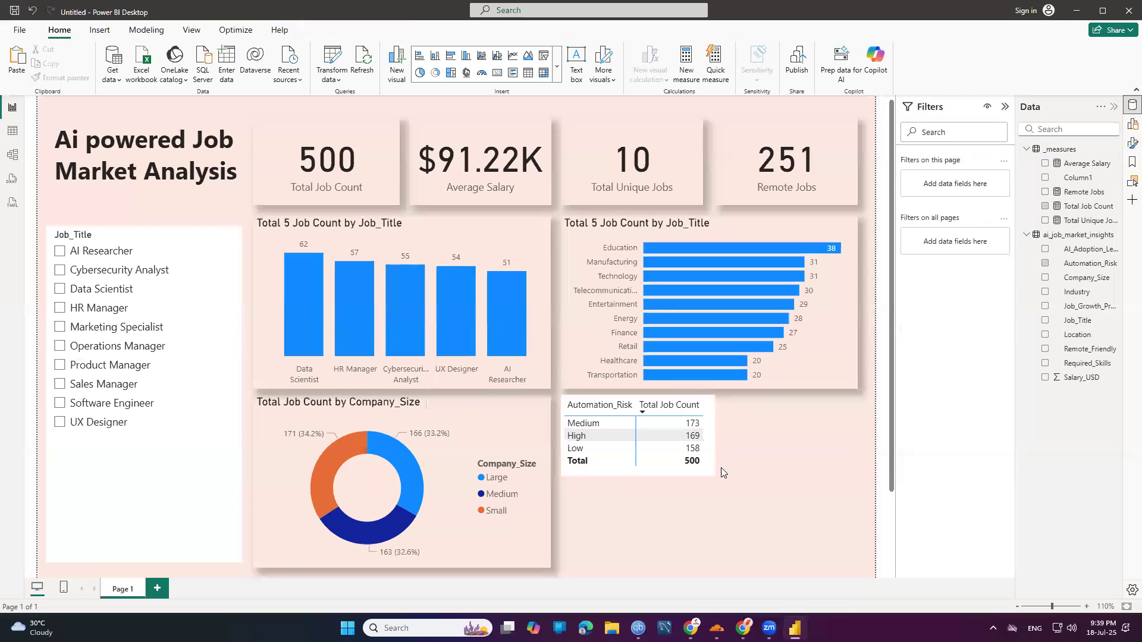
pyautogui.click(706, 474)
pyautogui.click(761, 481)
pyautogui.click(60, 289)
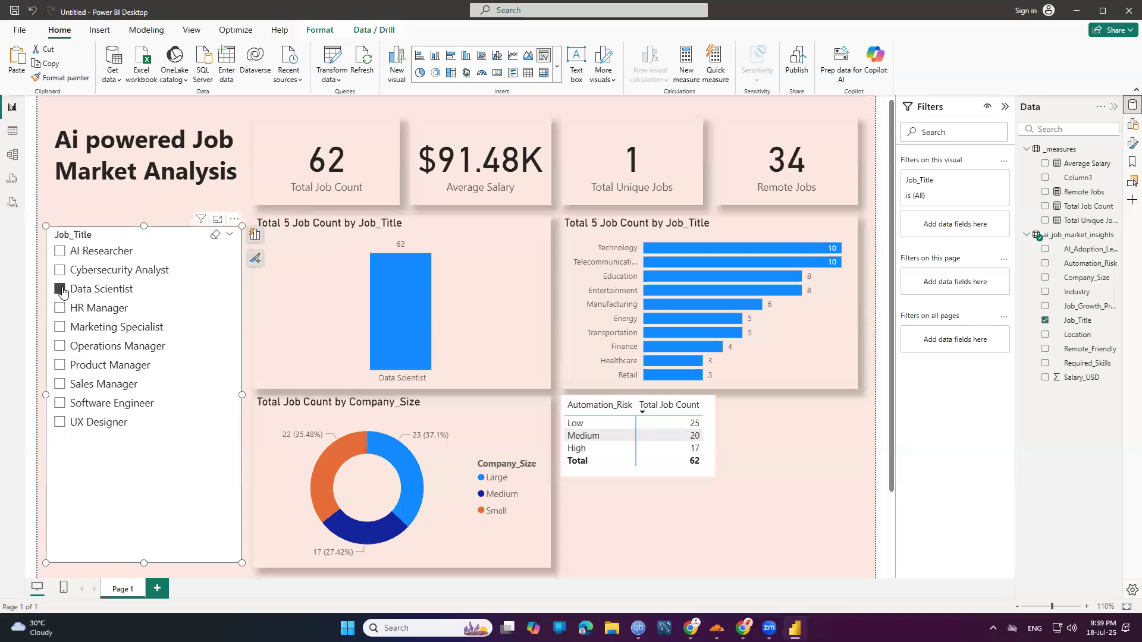
pyautogui.click(617, 537)
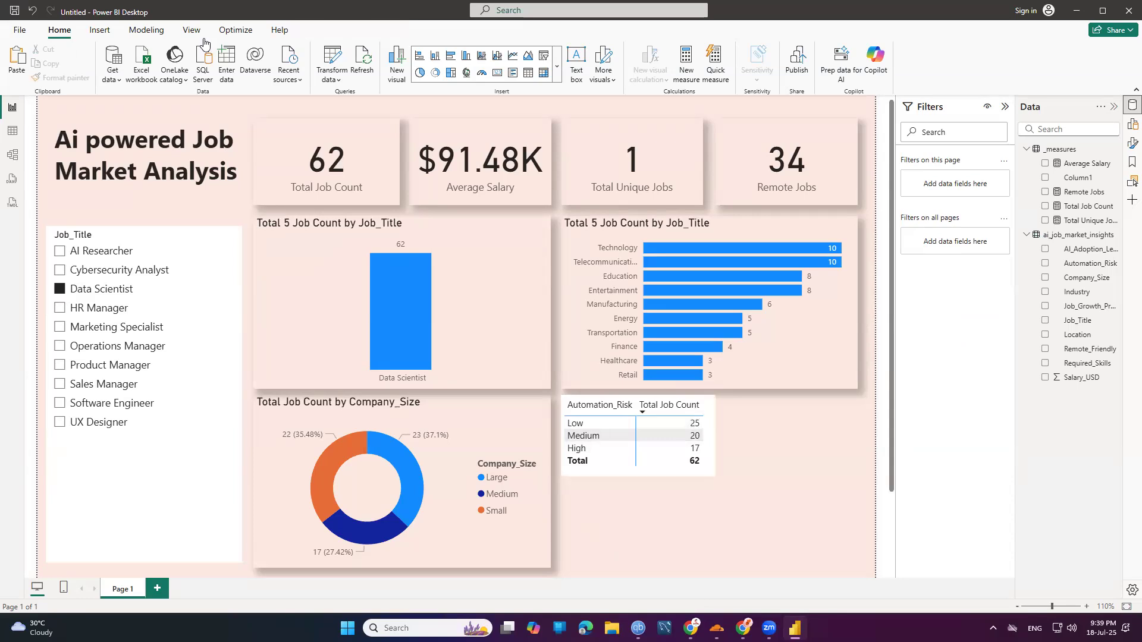
# Change the Automation_Risk visual to a pie chart and enlarge it to fill the area beneath the Industry bar chart.
pyautogui.click(435, 72)
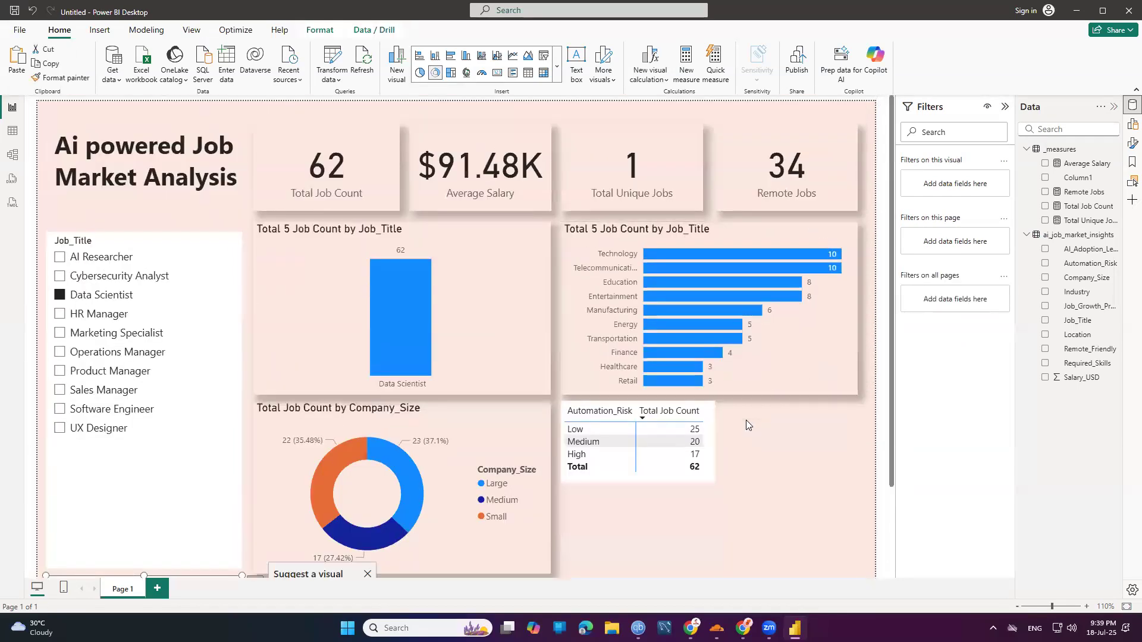
pyautogui.click(607, 475)
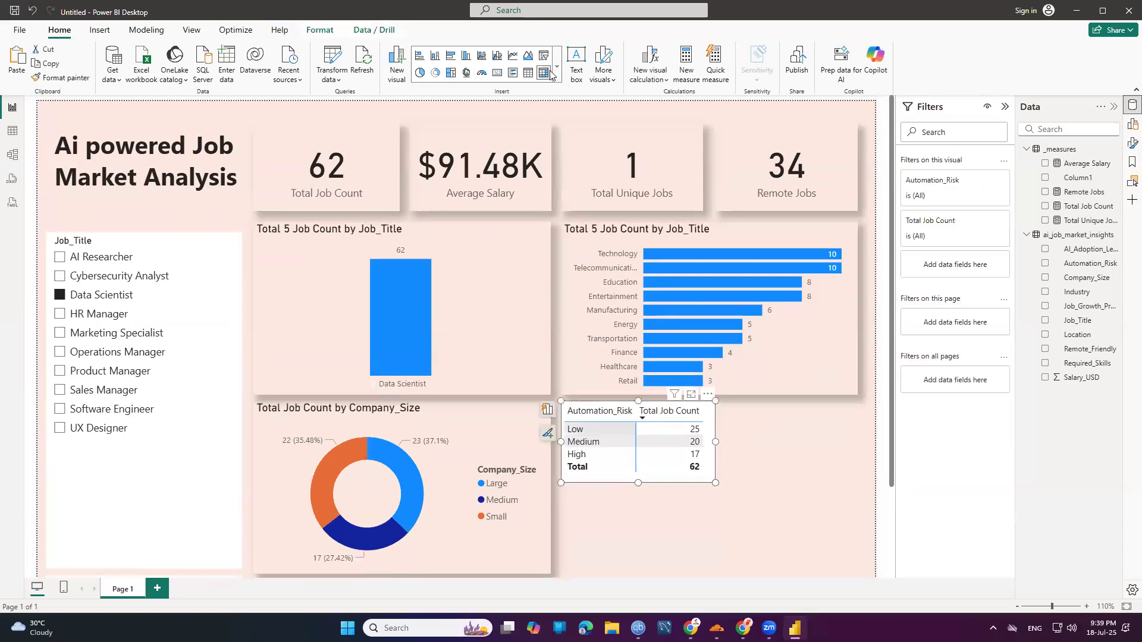
pyautogui.click(435, 72)
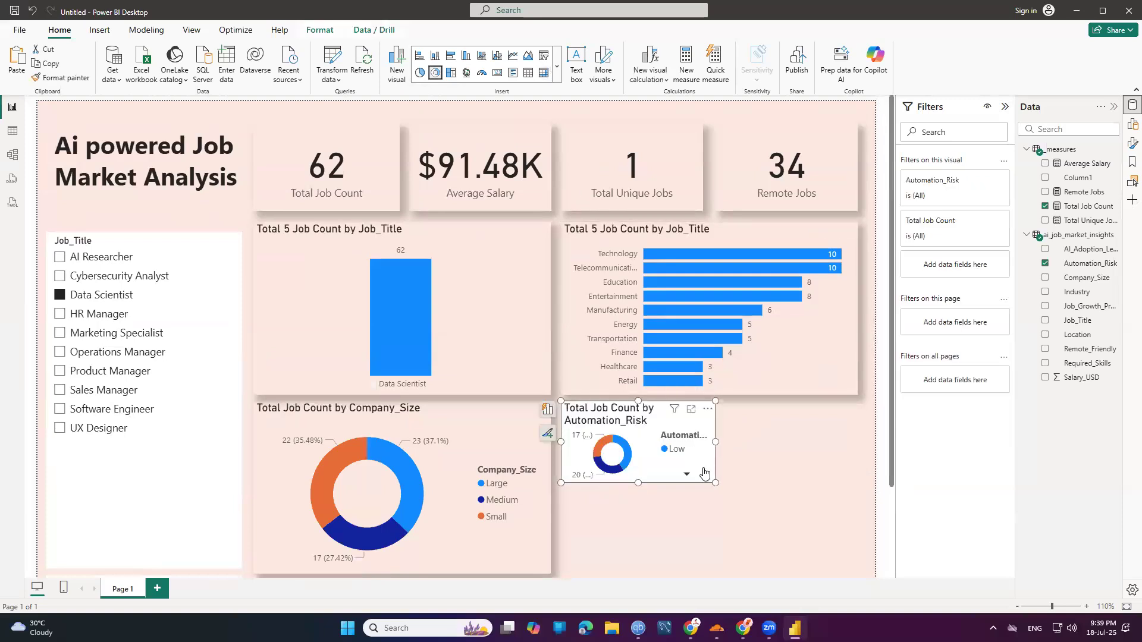
pyautogui.moveTo(715, 483); pyautogui.dragTo(857, 575)
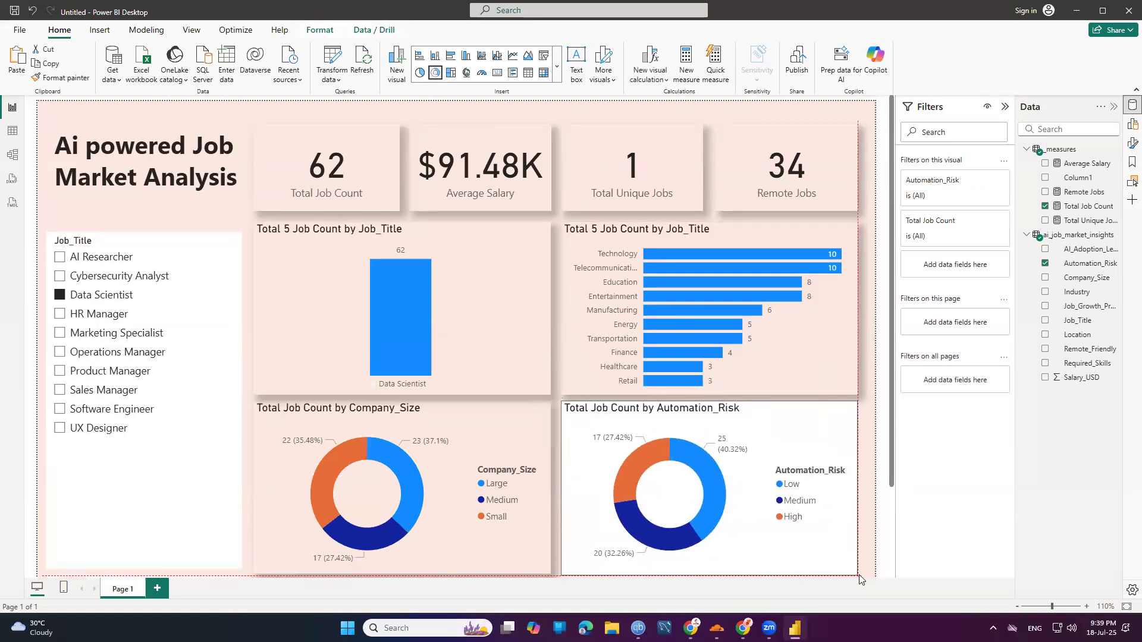
pyautogui.click(420, 72)
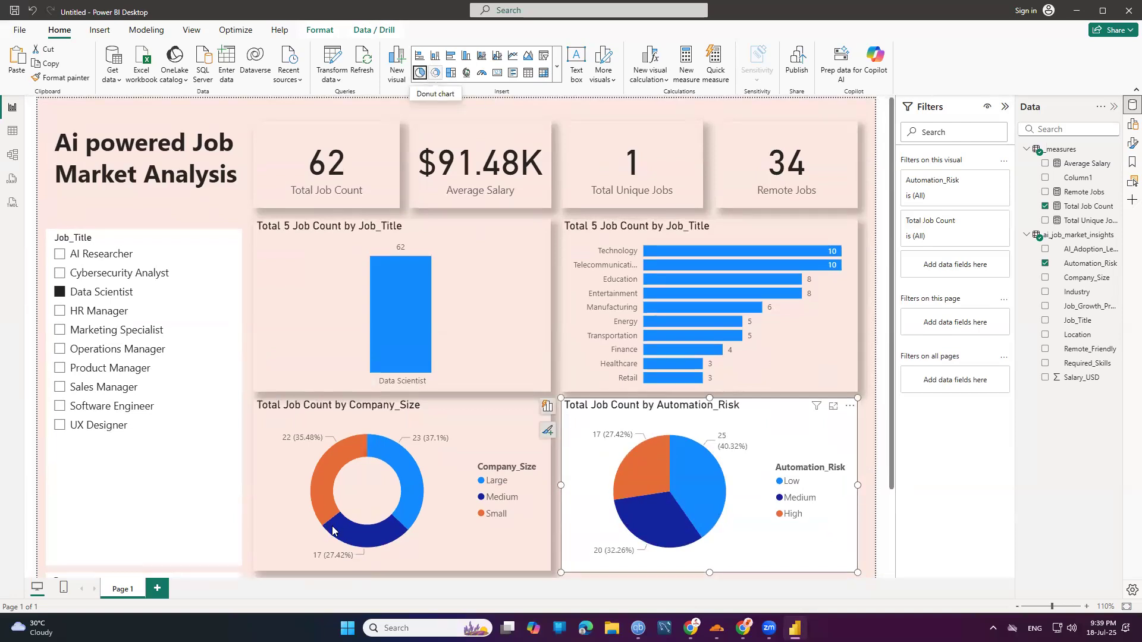
# Copy the formatting of the Company_Size donut chart onto the Automation_Risk pie chart.
pyautogui.click(464, 426)
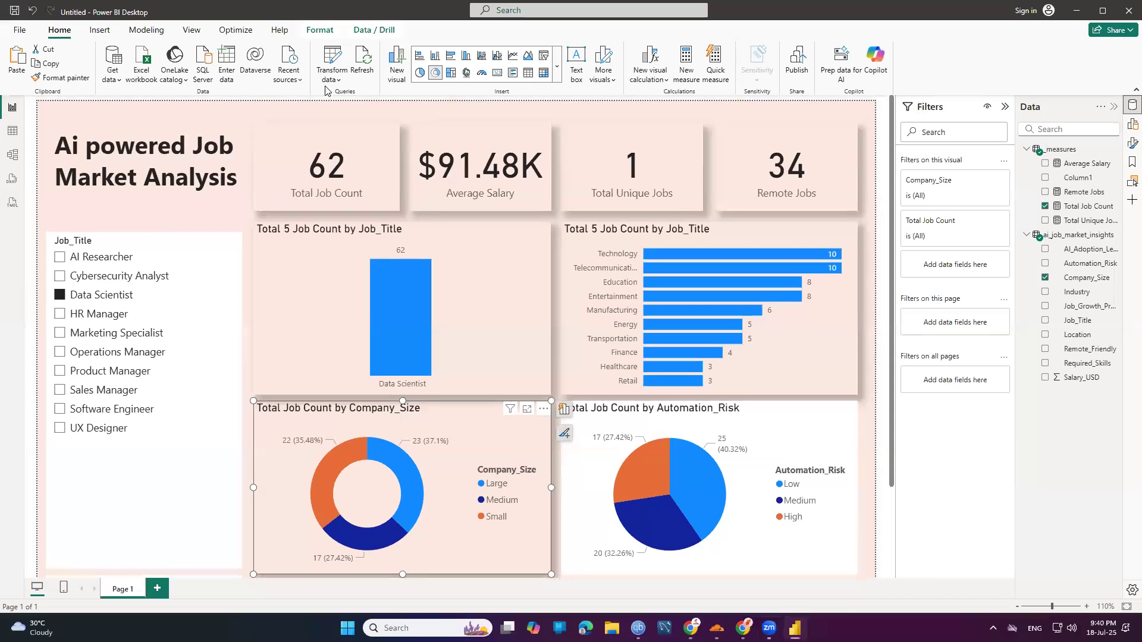
pyautogui.click(61, 79)
pyautogui.click(586, 446)
pyautogui.scroll(-1, 472, 192)
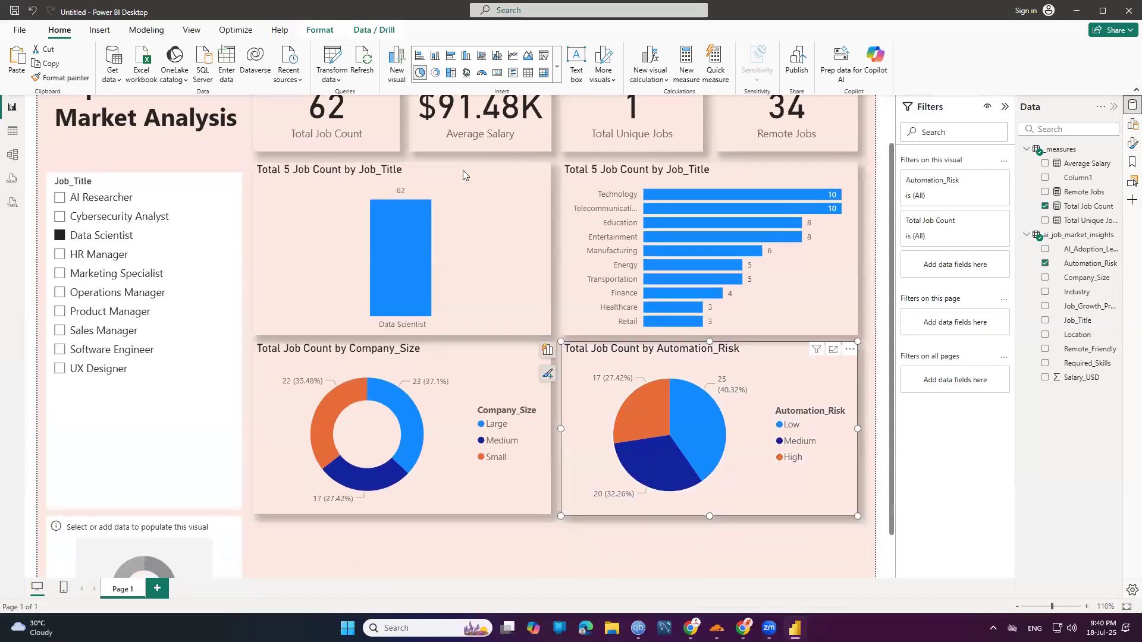
pyautogui.scroll(1, 325, 312)
pyautogui.click(160, 205)
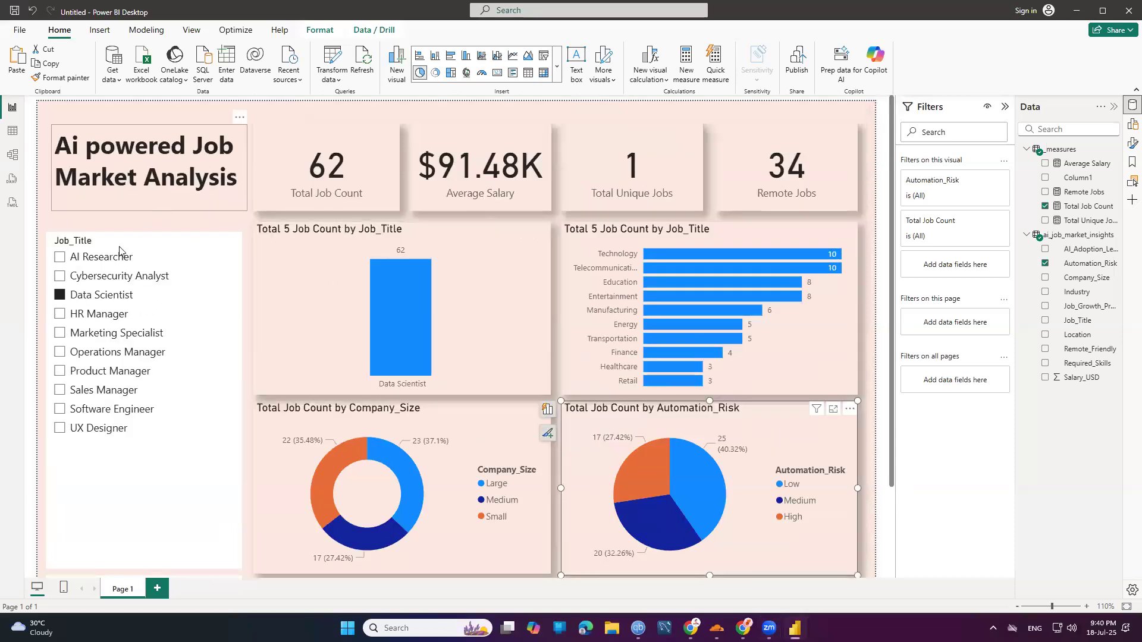
pyautogui.click(122, 229)
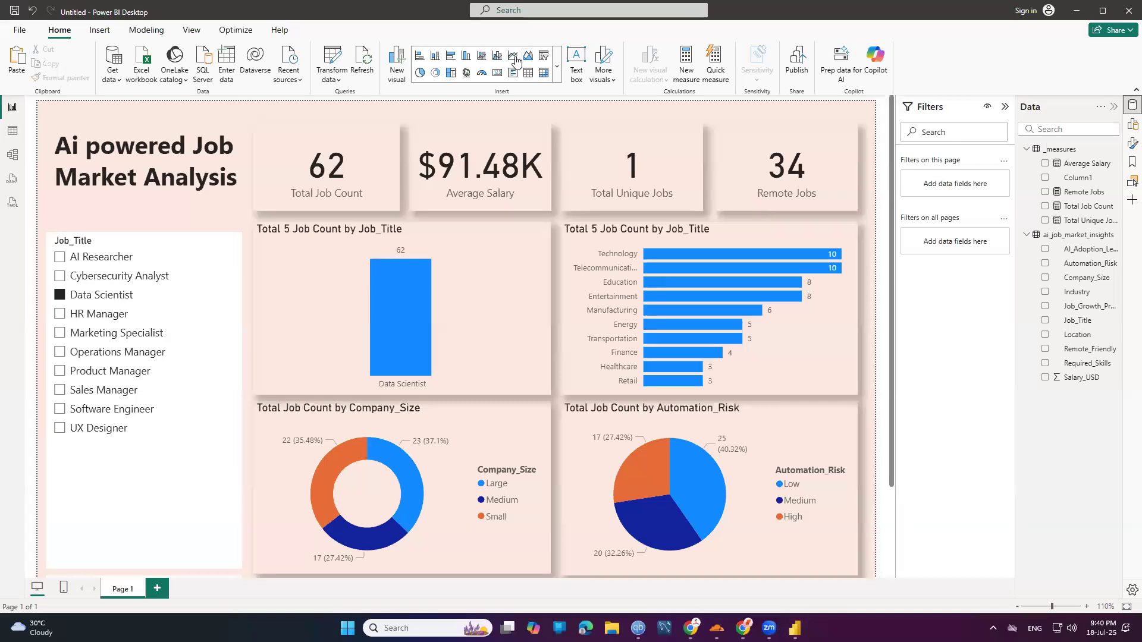
# Remove the 5 from the Industry bar chart's title so that it starts with Total Job Count by.
pyautogui.click(612, 231)
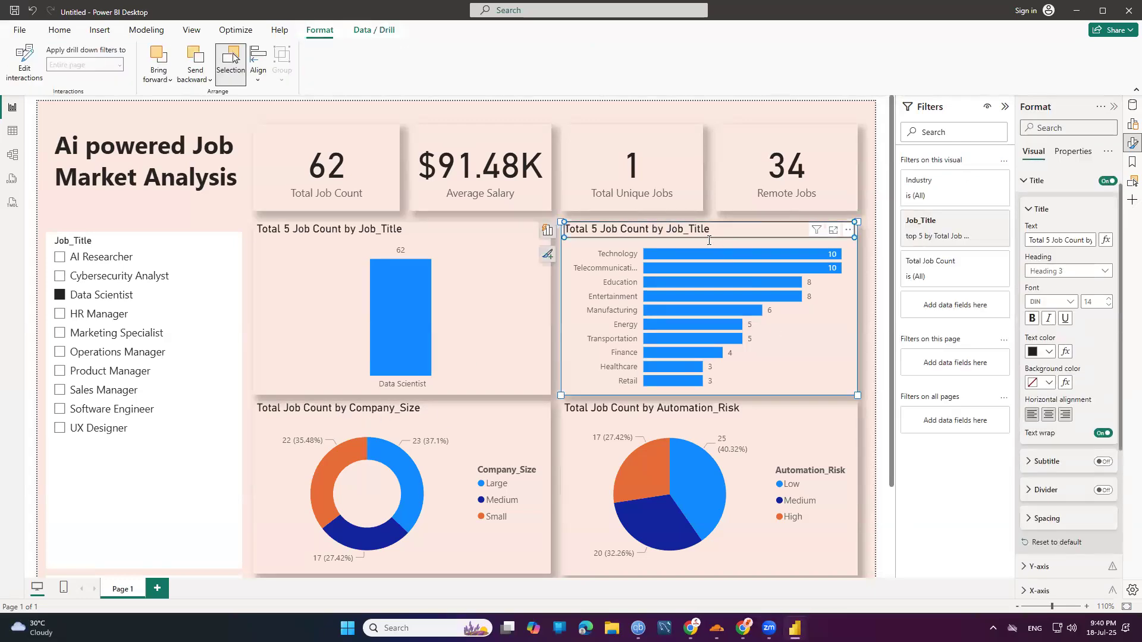
pyautogui.doubleClick(699, 228)
pyautogui.click(645, 231)
pyautogui.moveTo(613, 229); pyautogui.dragTo(587, 231)
pyautogui.click(647, 228)
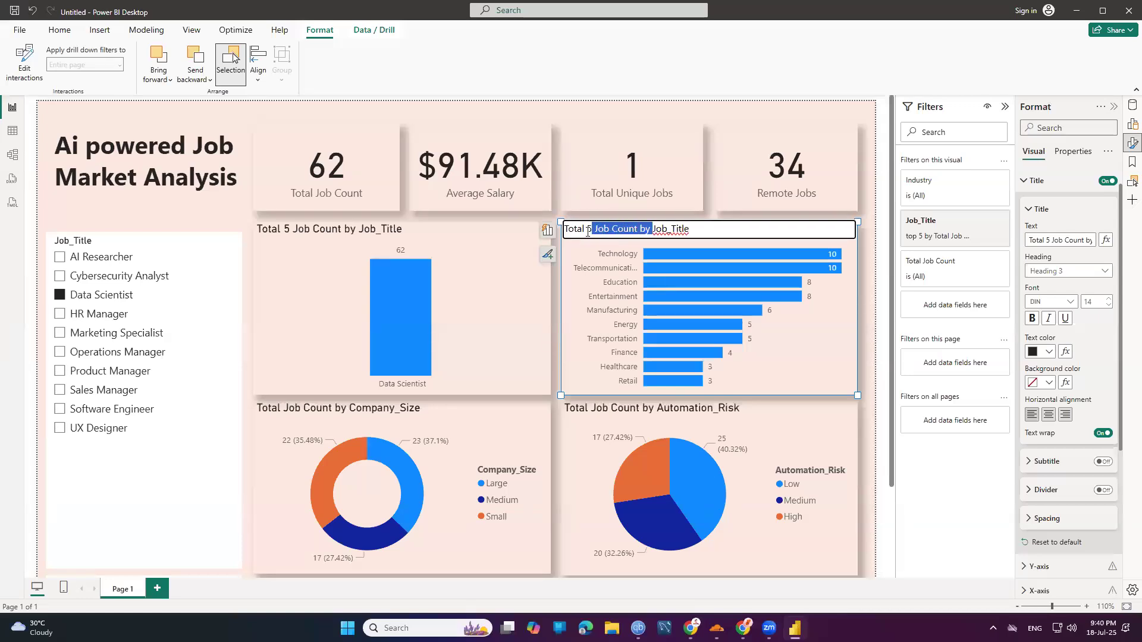
pyautogui.write('ob Count by')
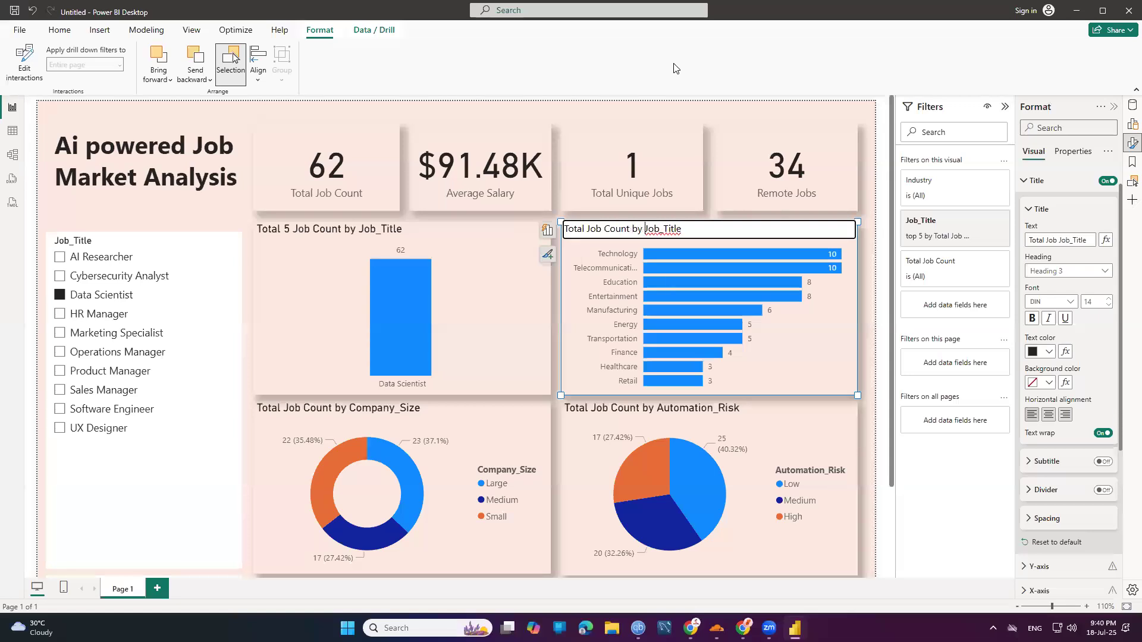
# Replace Job_Title with Industry in the bar chart's title, making it Total Job Count by Industry.
pyautogui.doubleClick(674, 230)
pyautogui.press('BackSpace')
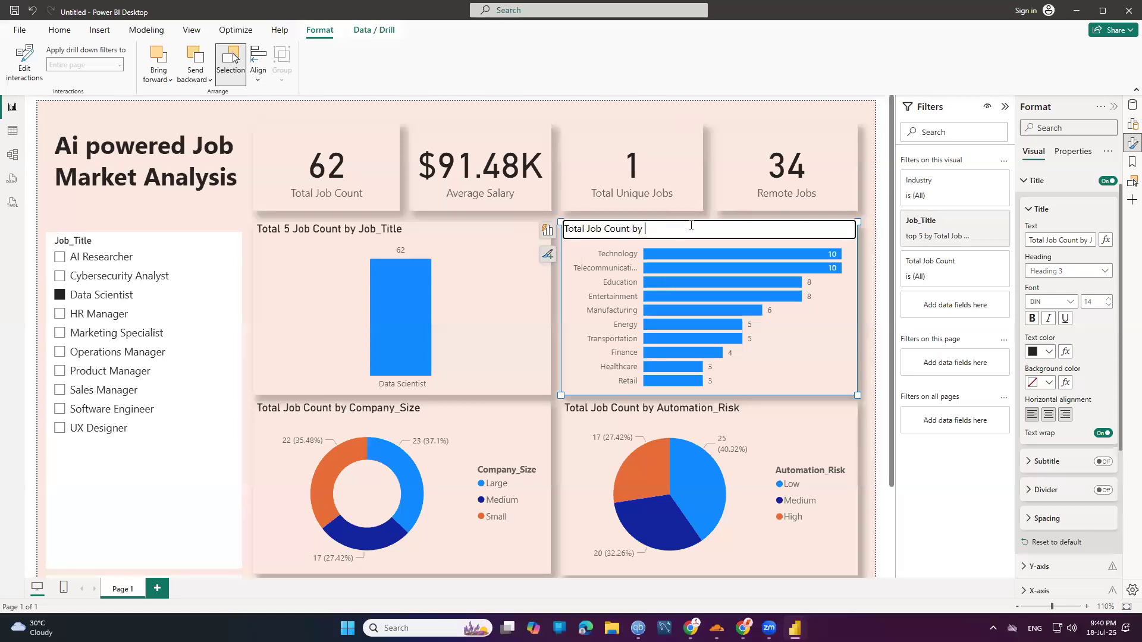
pyautogui.click(548, 233)
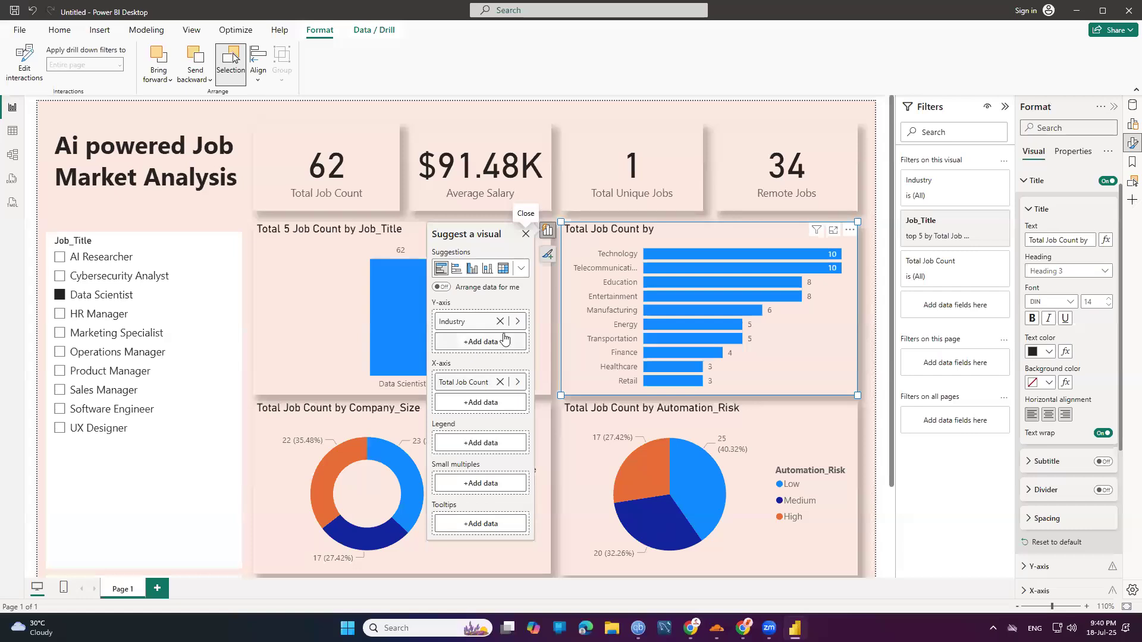
pyautogui.click(684, 232)
pyautogui.doubleClick(687, 229)
pyautogui.click(689, 229)
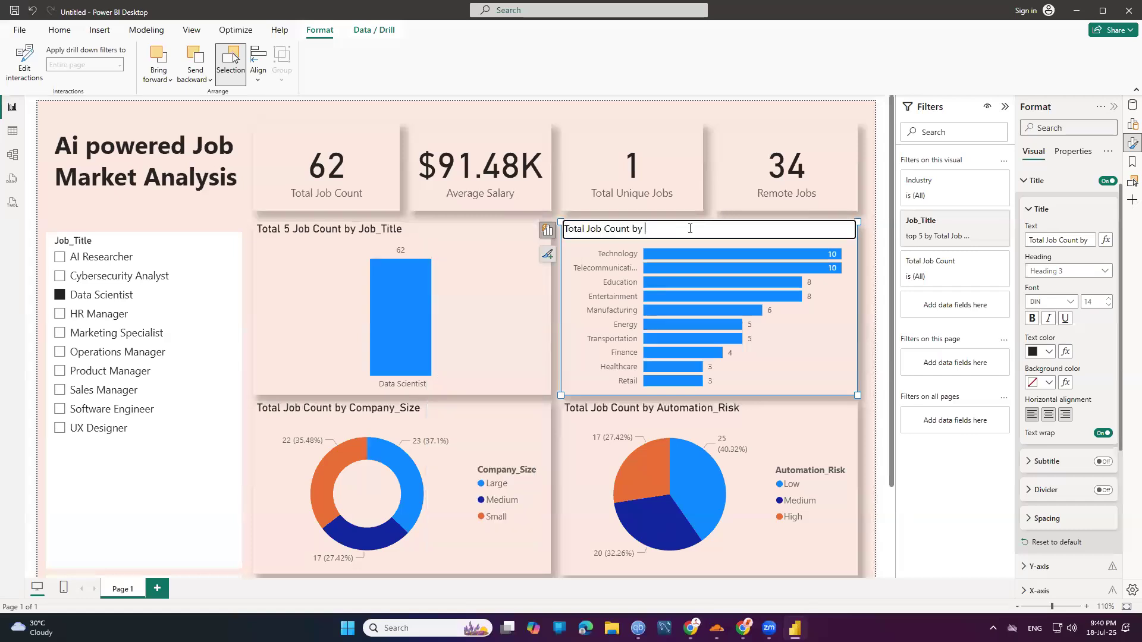
pyautogui.write('Industry')
pyautogui.click(563, 406)
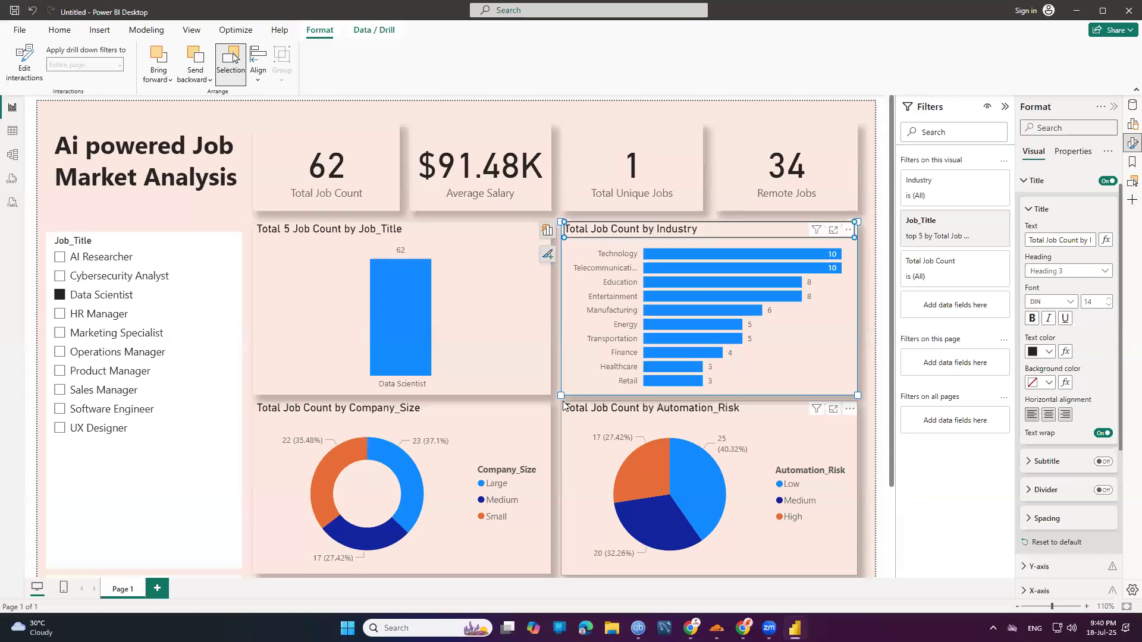
pyautogui.click(556, 387)
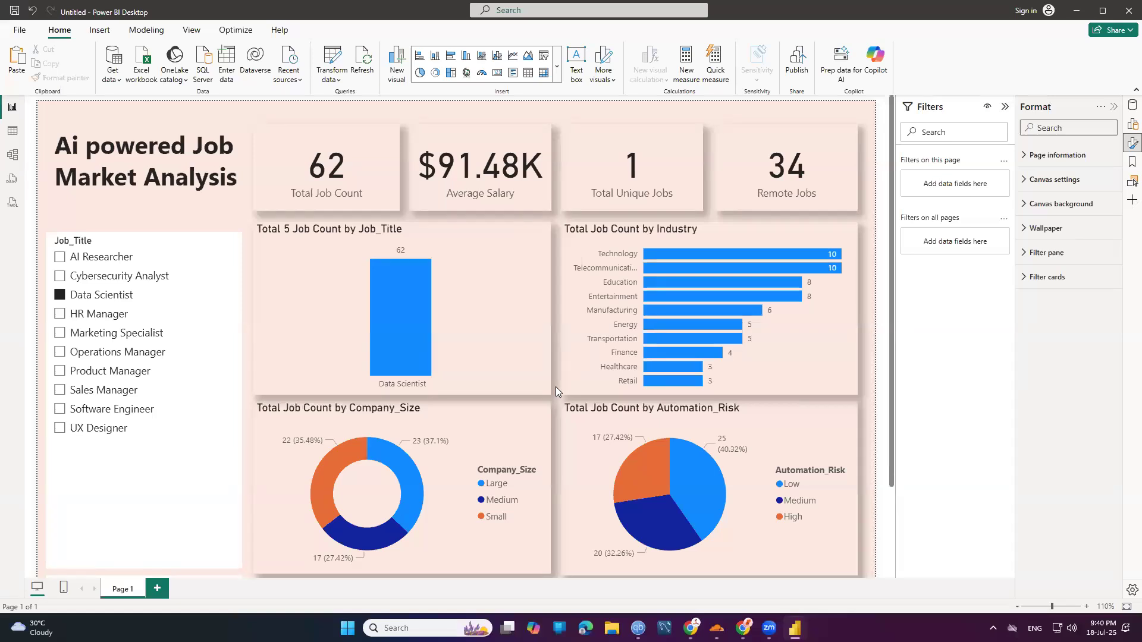
# Clear the Data Scientist filter and examine the page for Sales Manager, Data Scientist and HR Manager in turn with the slicer.
pyautogui.click(59, 295)
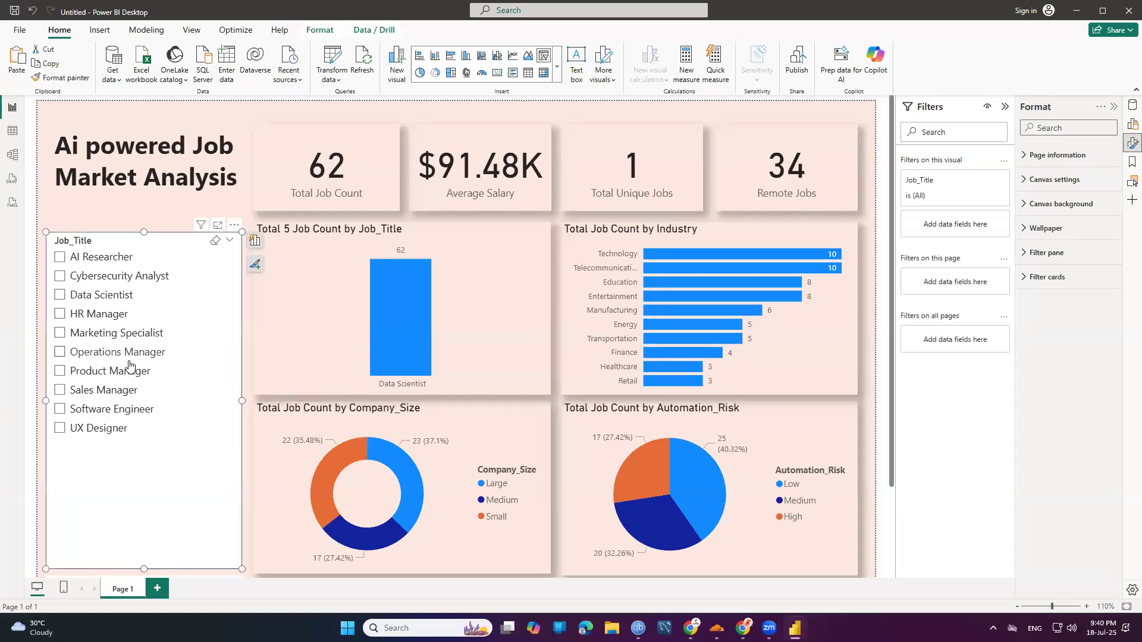
pyautogui.click(59, 392)
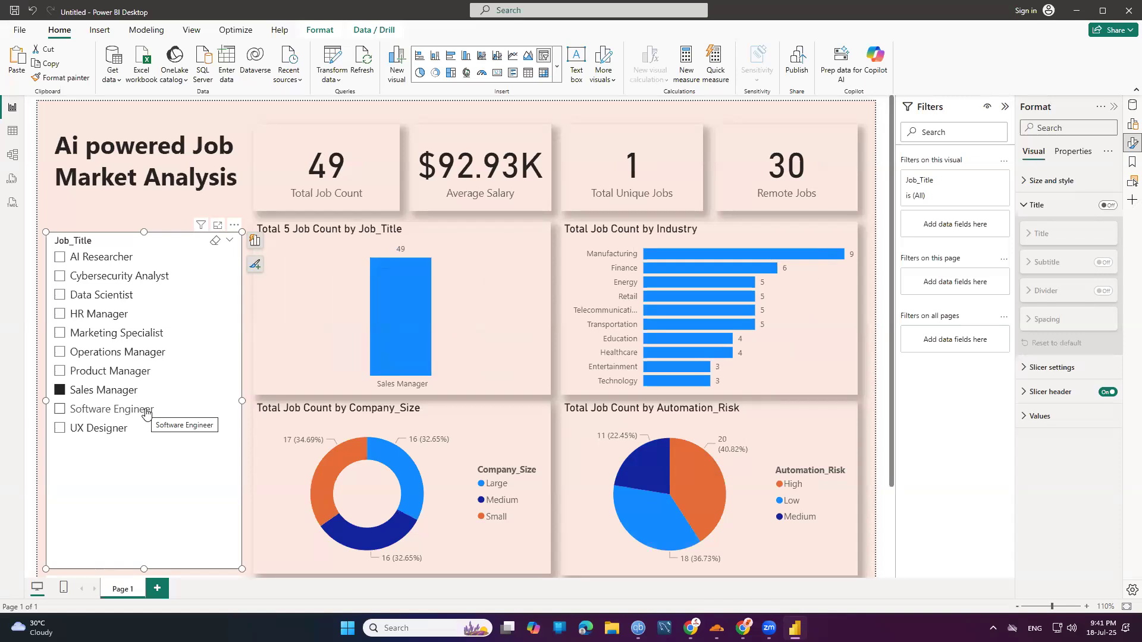
pyautogui.click(59, 391)
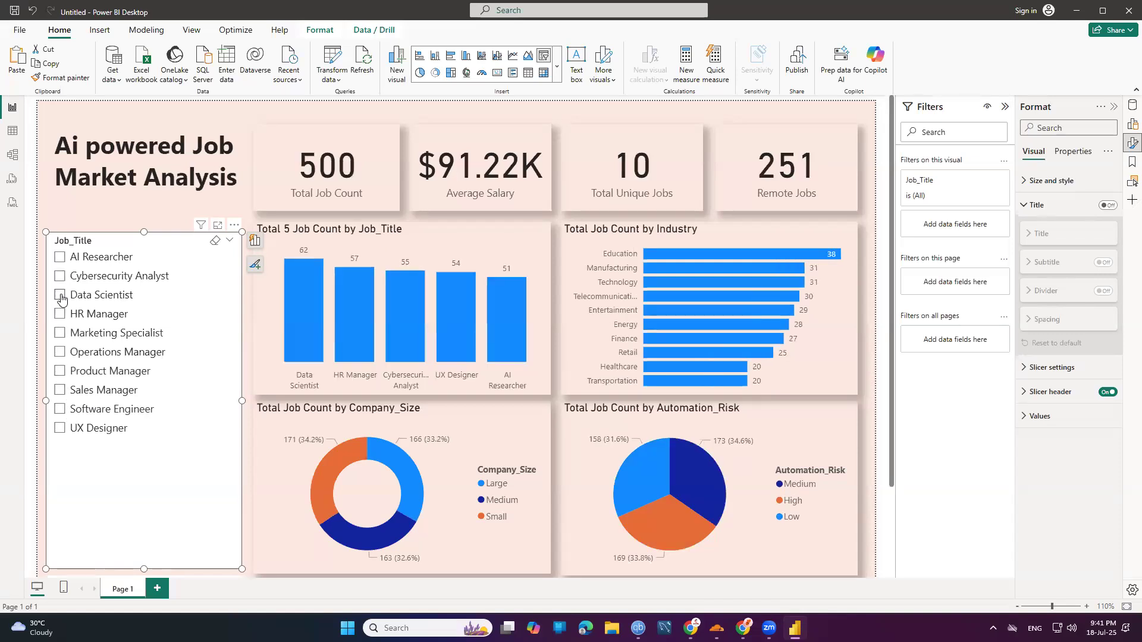
pyautogui.click(60, 296)
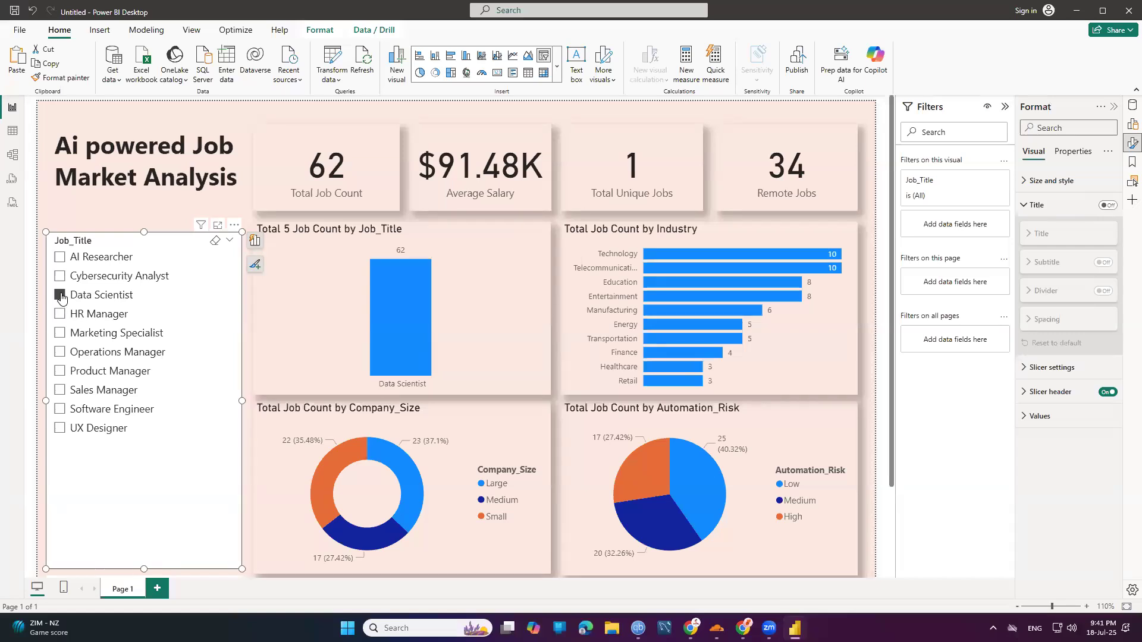
pyautogui.click(60, 314)
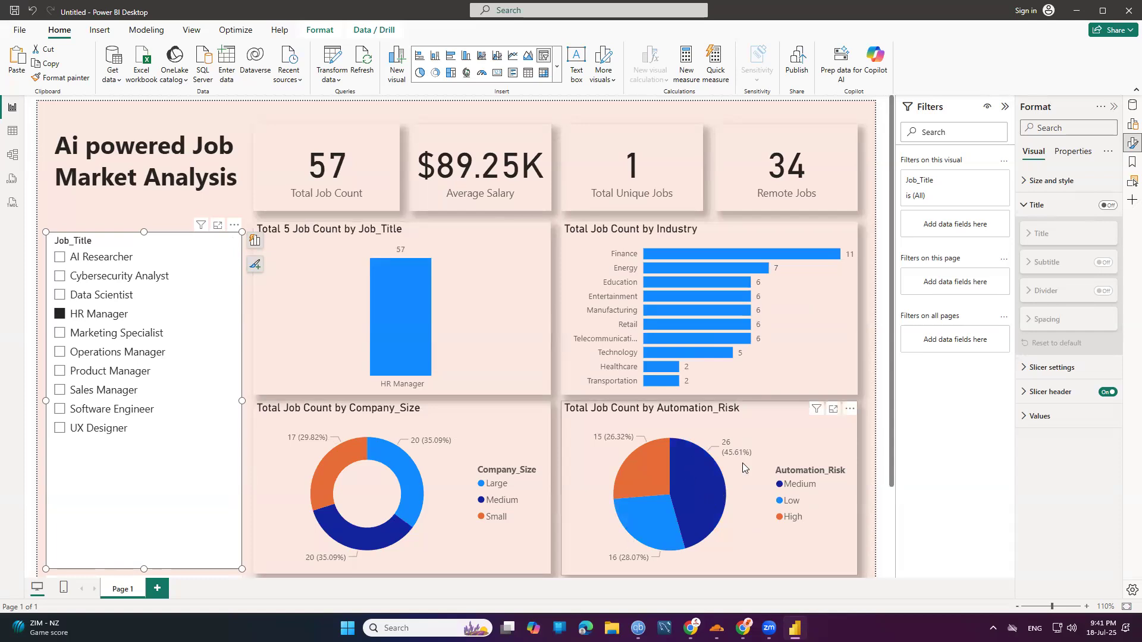
pyautogui.moveTo(694, 490)
# Move the Company_Size donut chart beneath the Job_Title slicer, narrow it to the slicer's width, and delete the empty donut visual there.
pyautogui.moveTo(463, 486); pyautogui.dragTo(460, 601)
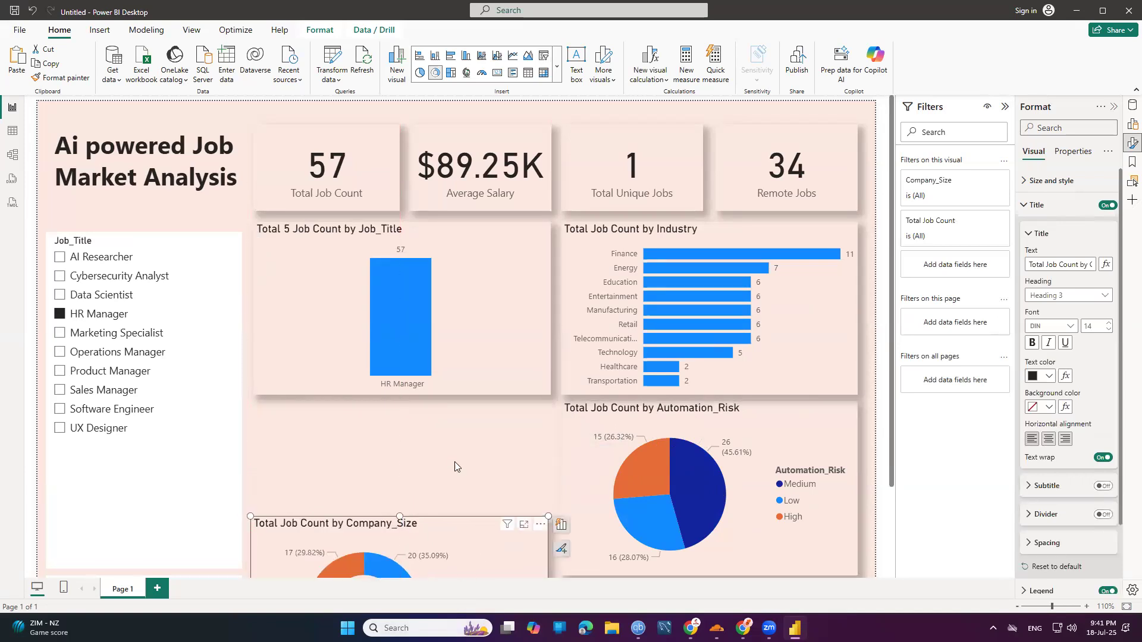
pyautogui.scroll(-2, 456, 466)
pyautogui.moveTo(425, 468); pyautogui.dragTo(443, 510)
pyautogui.moveTo(569, 405); pyautogui.dragTo(242, 464)
pyautogui.moveTo(144, 501); pyautogui.dragTo(52, 517)
pyautogui.click(206, 493)
pyautogui.press('Delete')
pyautogui.scroll(1, 501, 408)
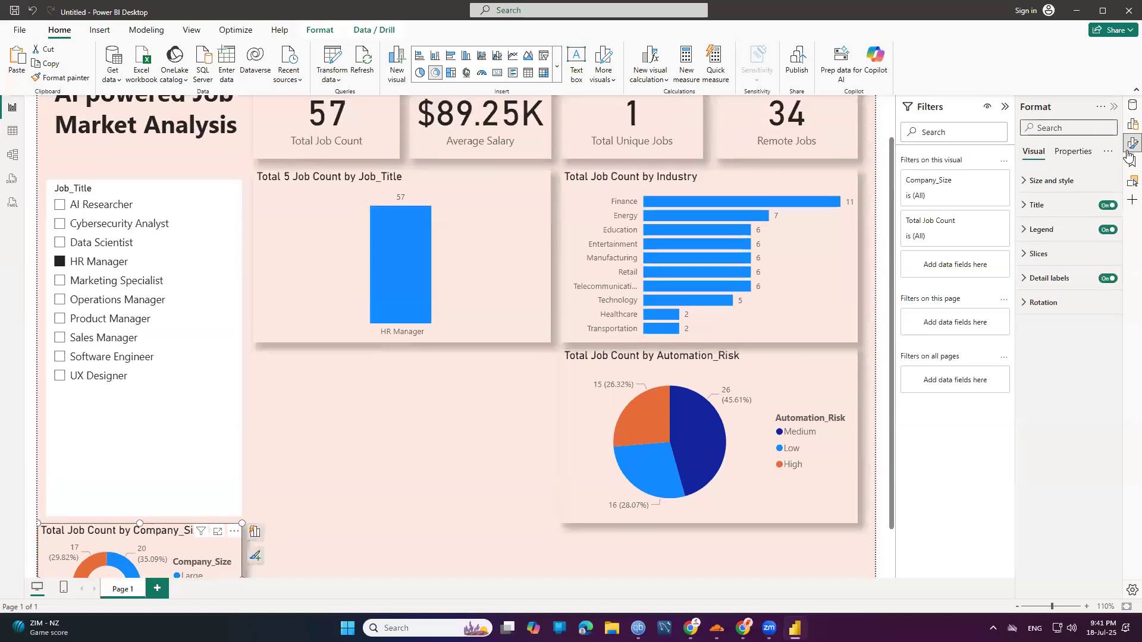
pyautogui.click(1133, 124)
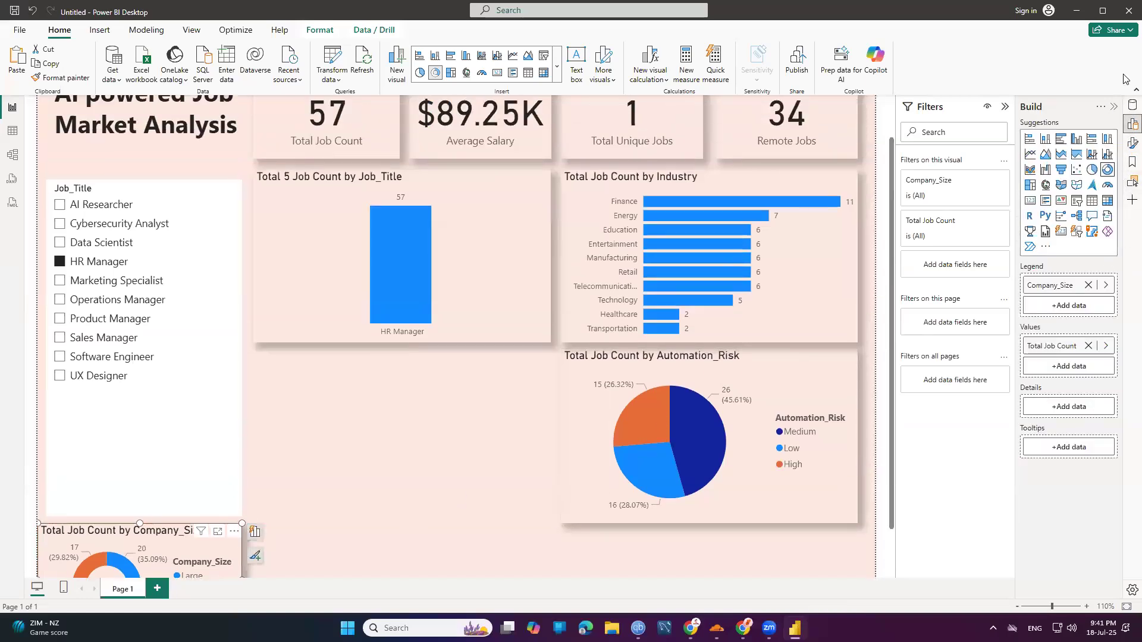
pyautogui.click(1131, 144)
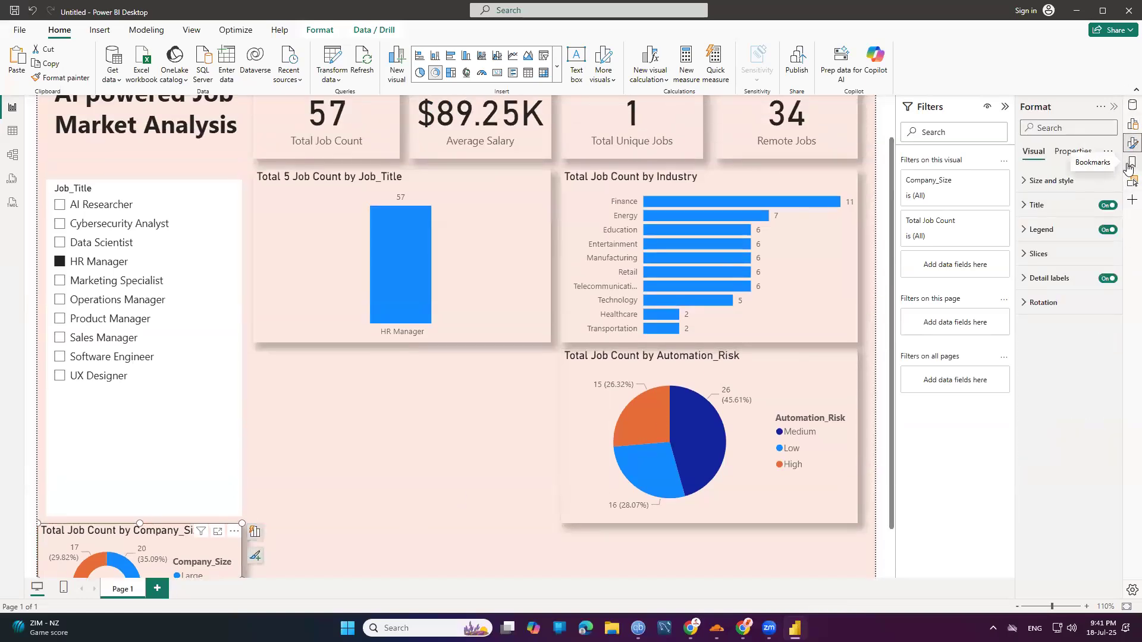
pyautogui.click(1132, 124)
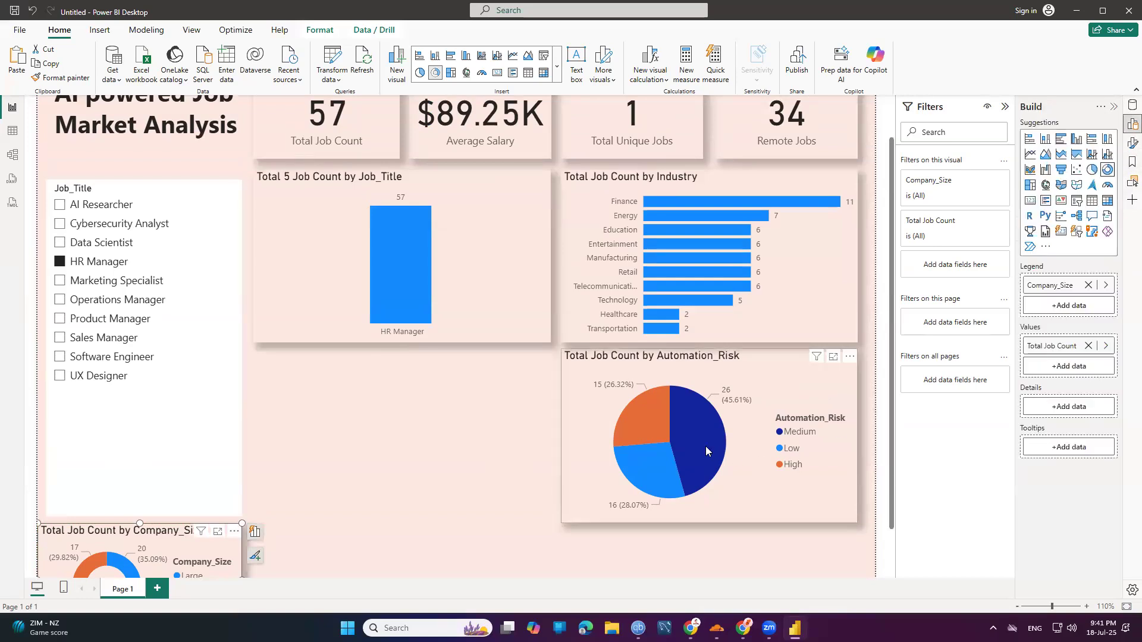
# Duplicate the Automation_Risk pie chart and place the copy in the empty area beneath the Job_Title column chart.
pyautogui.click(705, 446)
pyautogui.moveTo(704, 437); pyautogui.dragTo(381, 456)
pyautogui.click(414, 355)
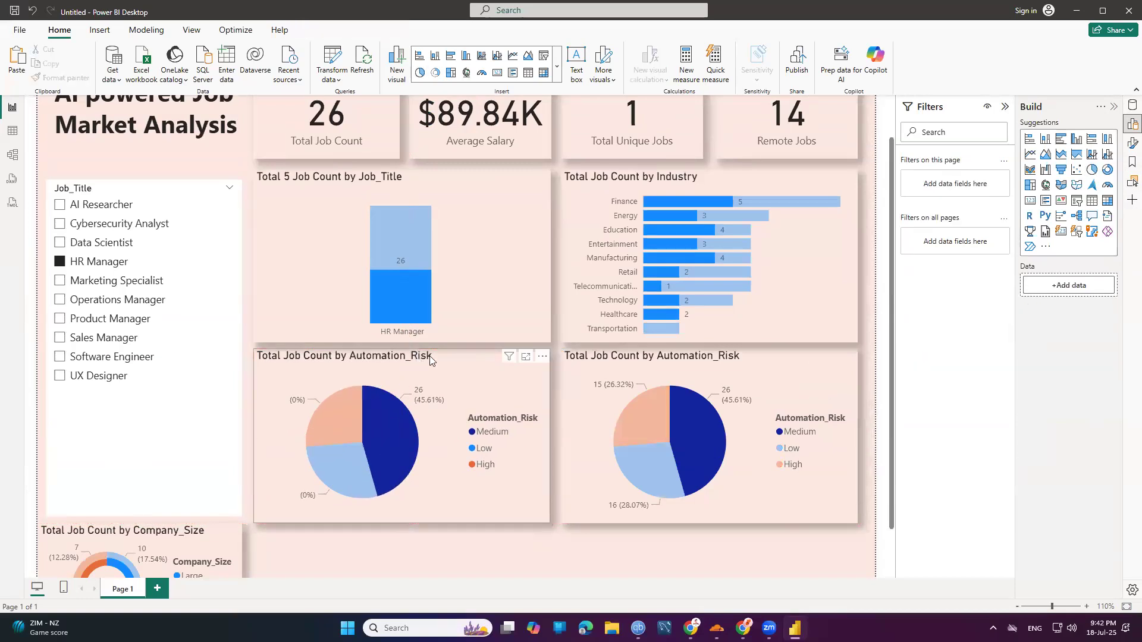
pyautogui.doubleClick(430, 357)
pyautogui.click(391, 459)
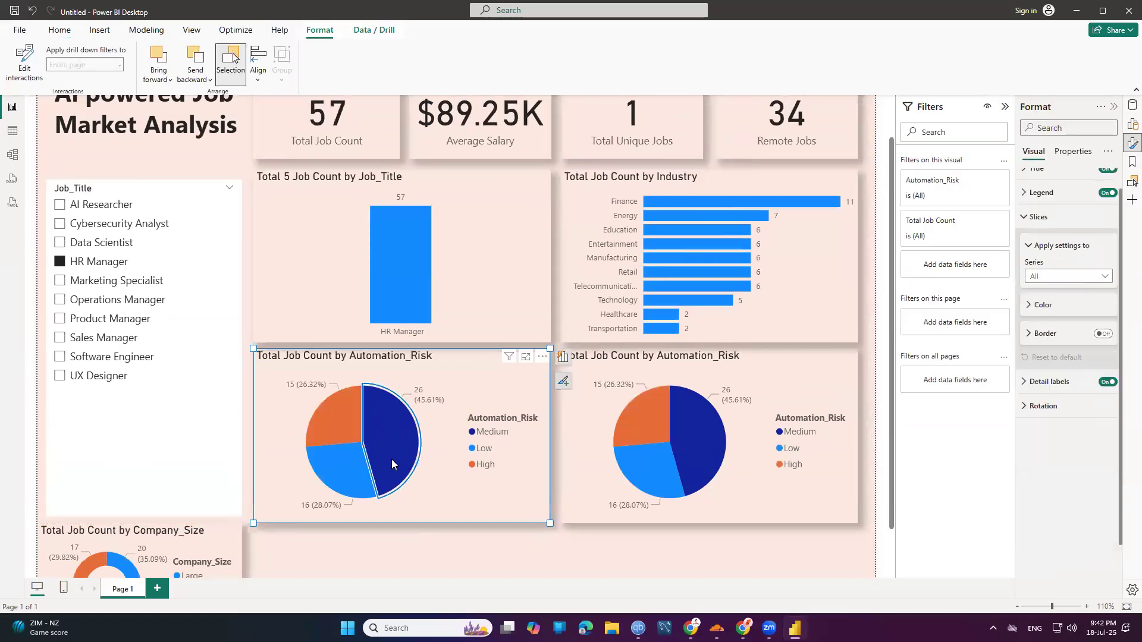
pyautogui.click(430, 488)
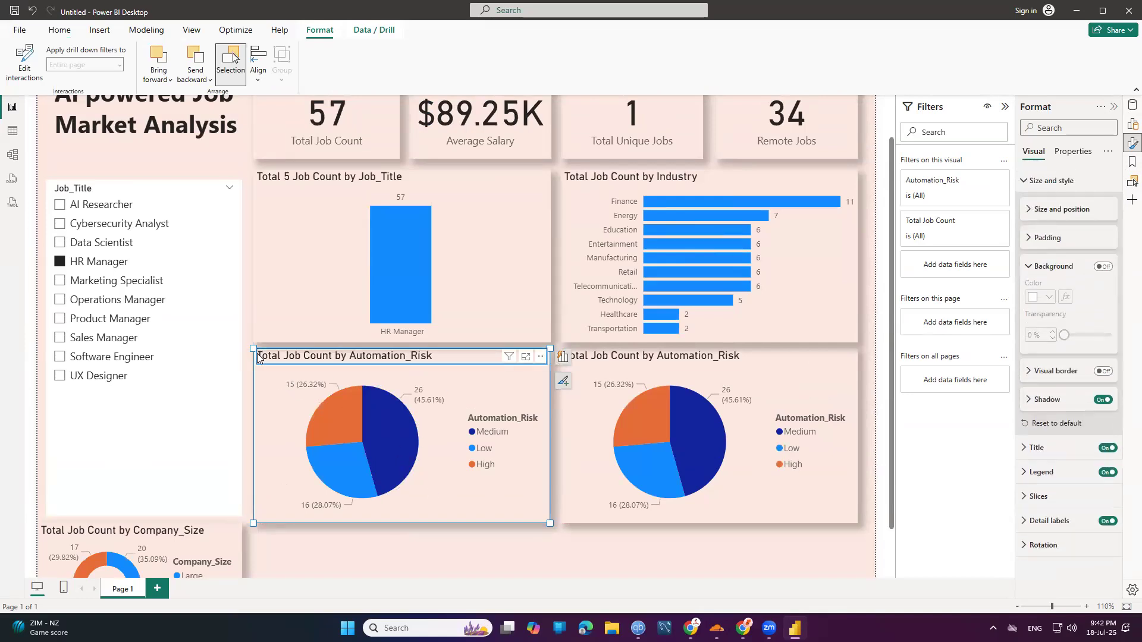
pyautogui.click(448, 545)
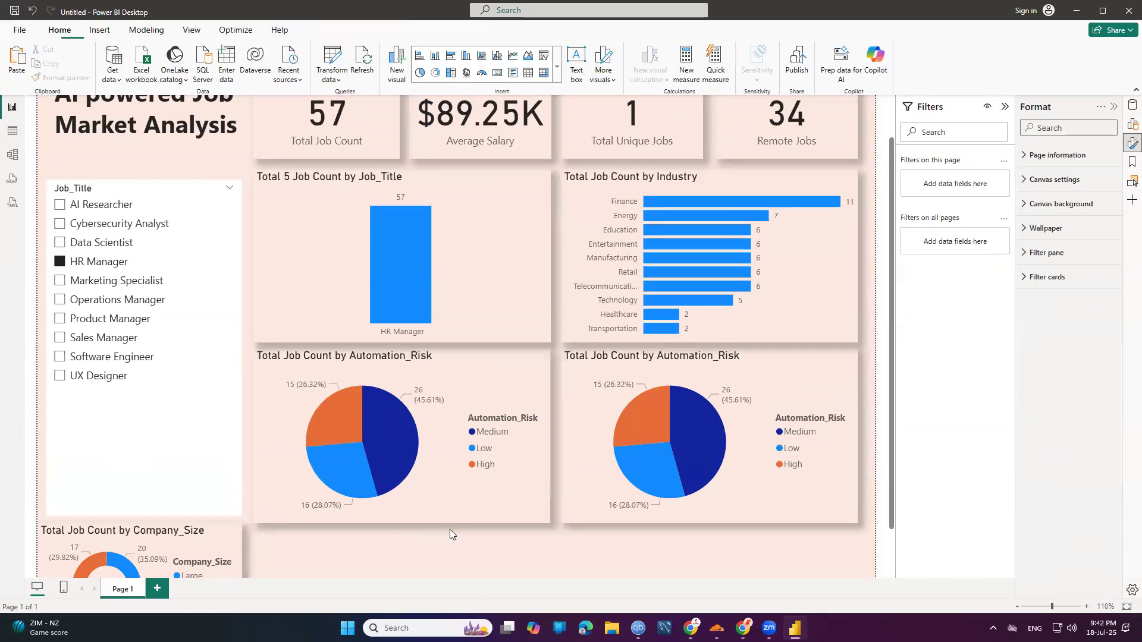
# Replace Automation_Risk with AI_Adoption_Level as the legend of the pie chart copy beneath the Job_Title column chart.
pyautogui.click(269, 357)
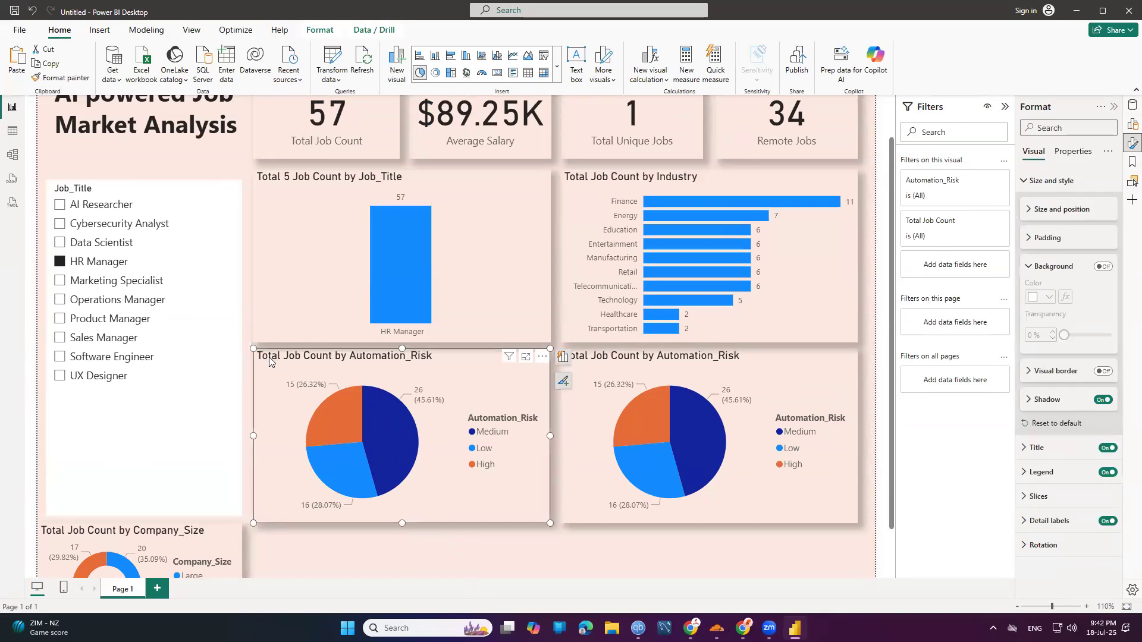
pyautogui.click(561, 488)
pyautogui.click(531, 477)
pyautogui.click(1132, 124)
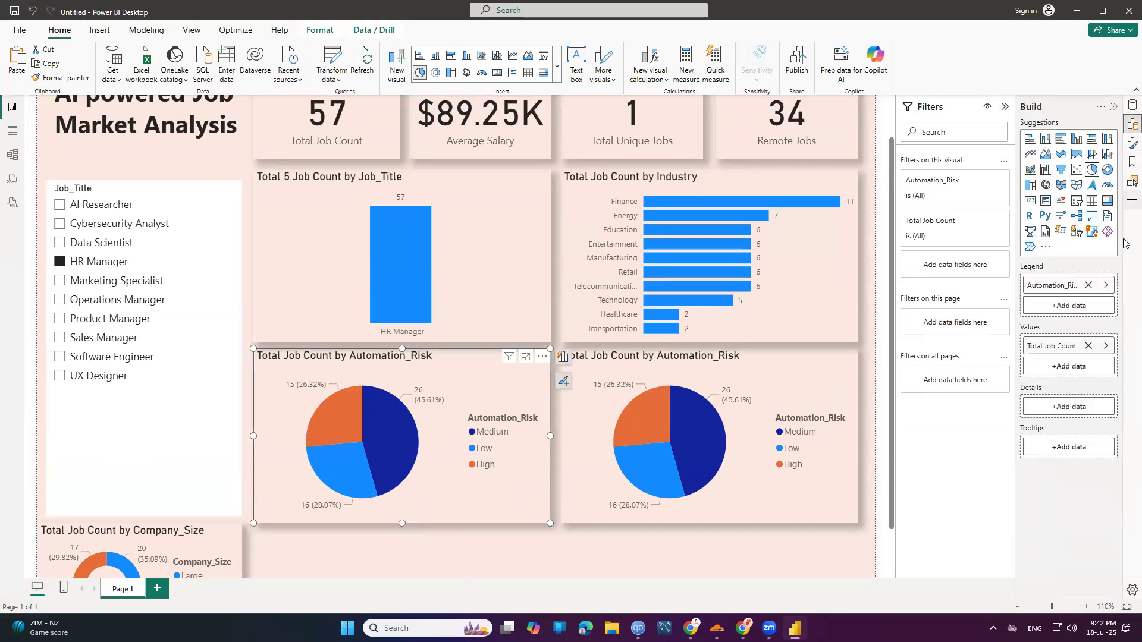
pyautogui.click(1088, 284)
pyautogui.click(1070, 290)
pyautogui.click(895, 204)
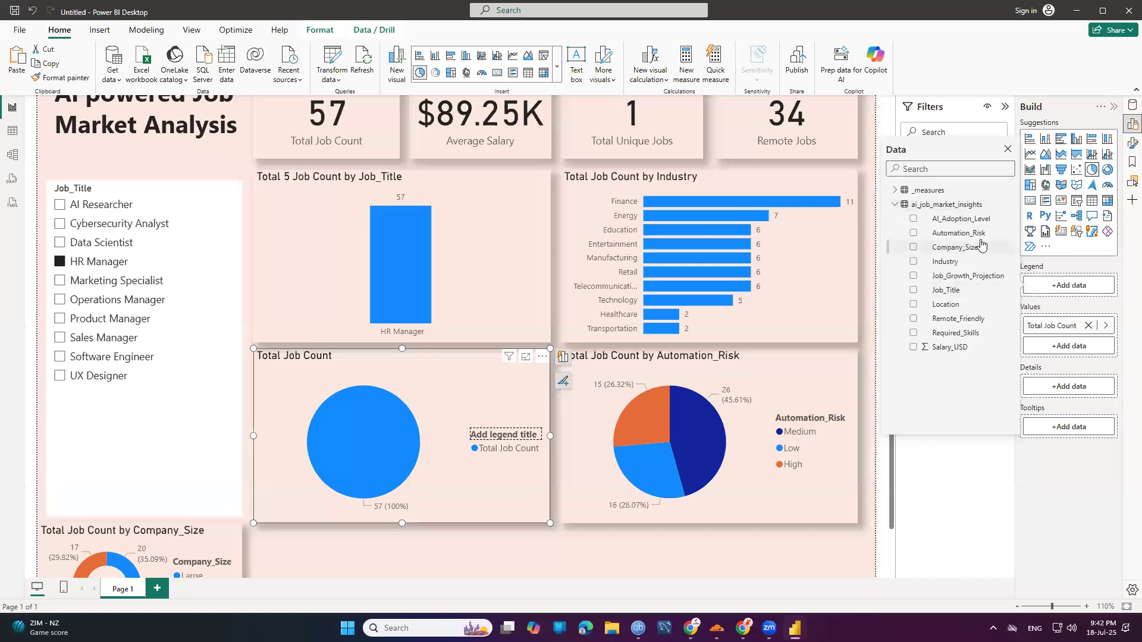
pyautogui.click(914, 219)
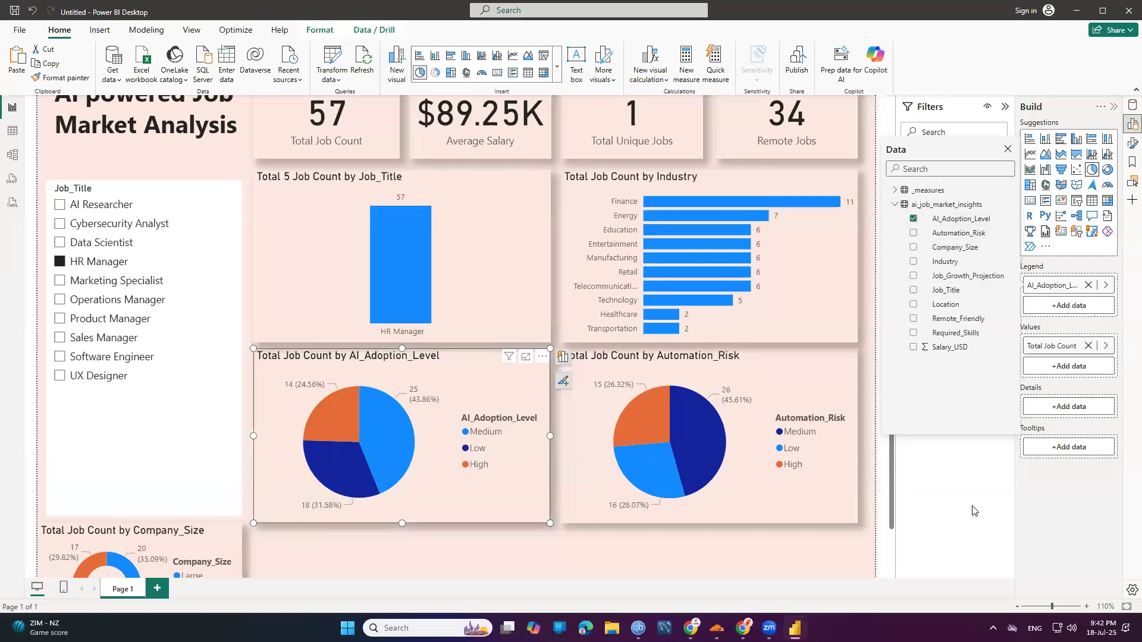
# Change the AI_Adoption_Level pie chart into a donut chart.
pyautogui.click(343, 543)
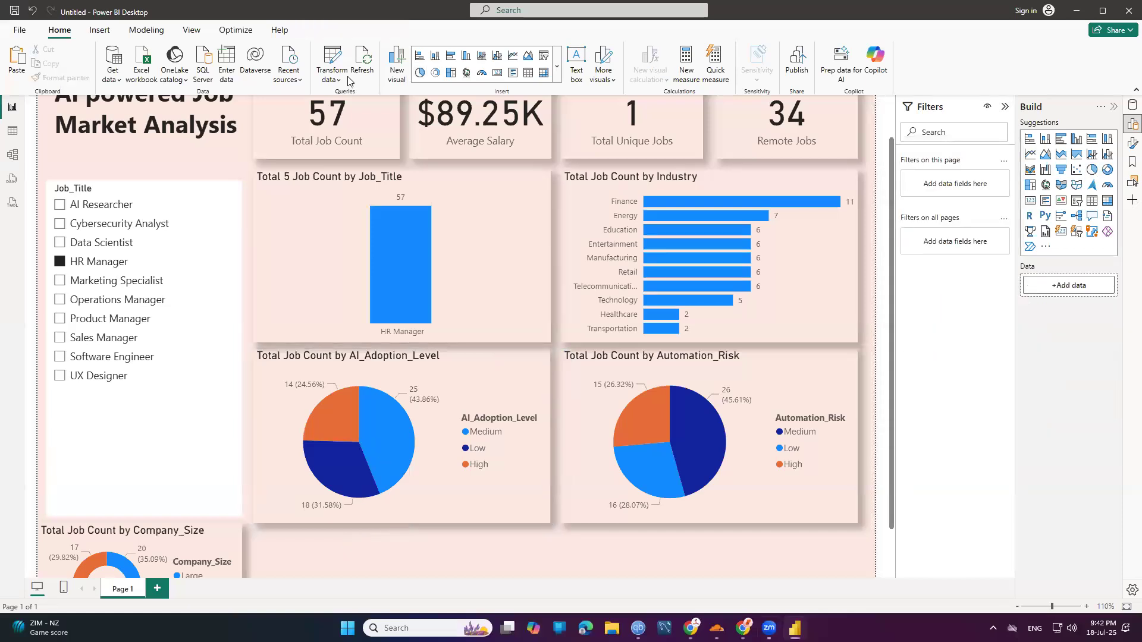
pyautogui.click(435, 73)
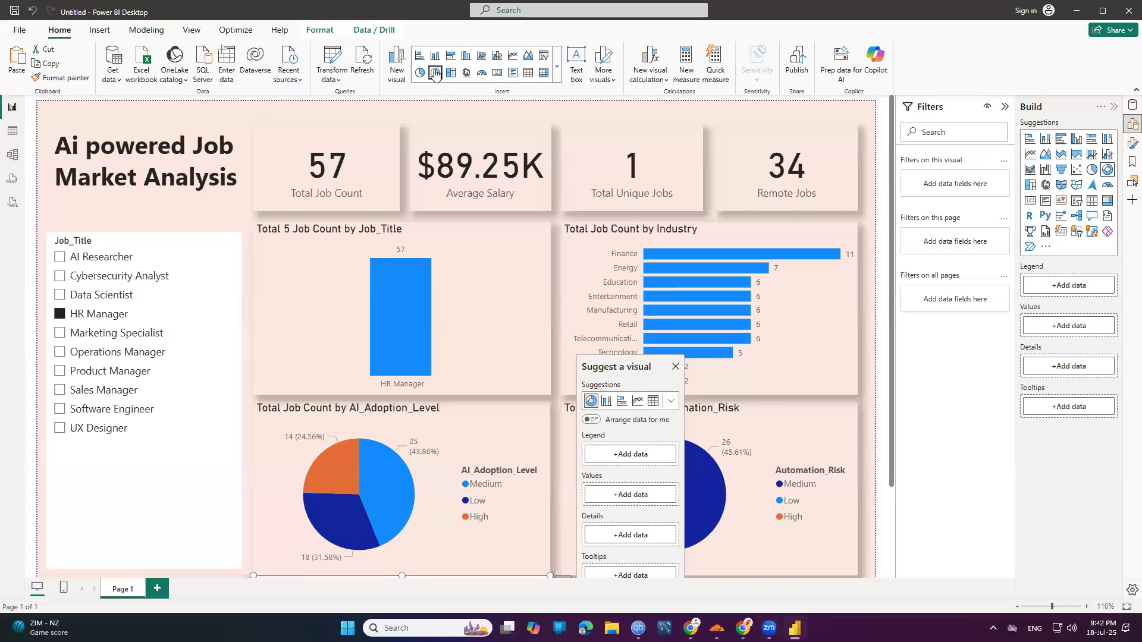
pyautogui.click(433, 387)
pyautogui.click(460, 417)
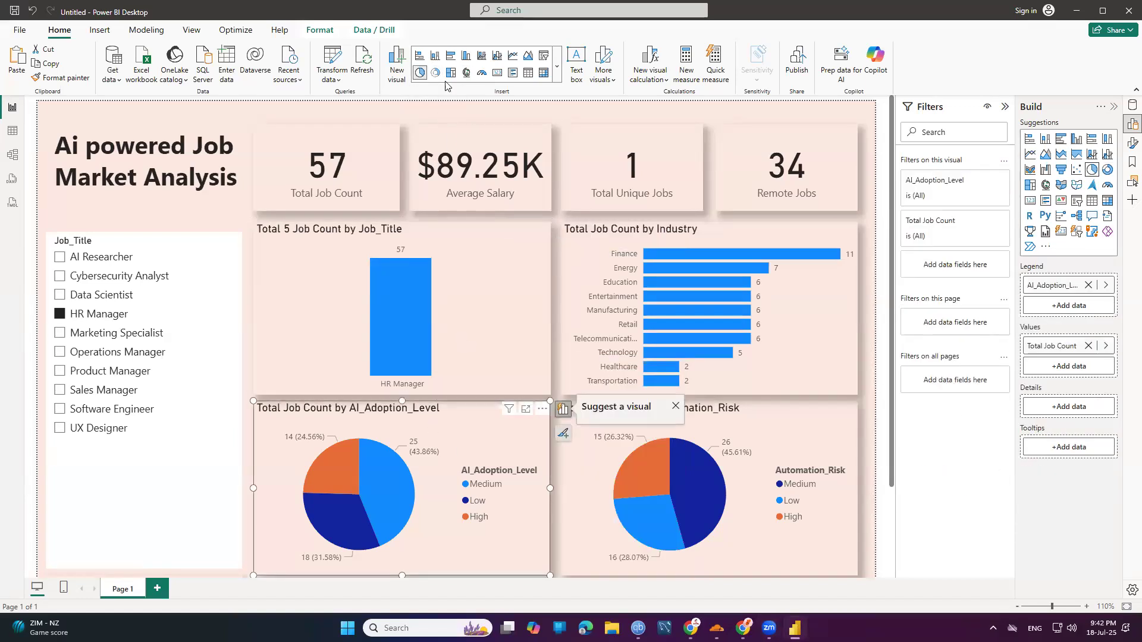
pyautogui.click(435, 72)
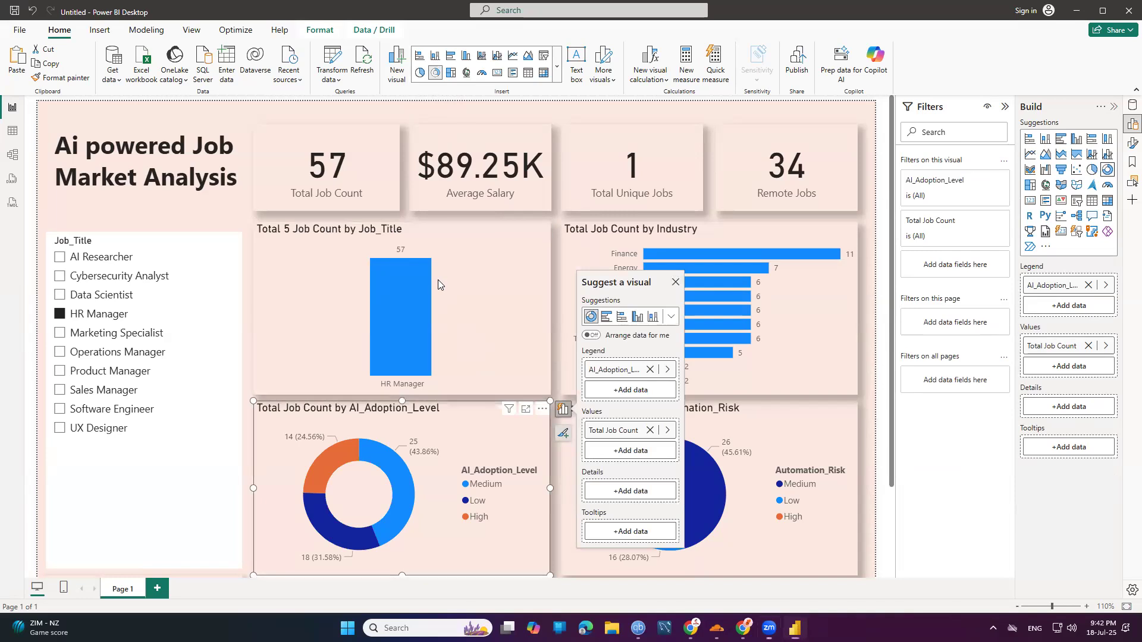
# Clear the HR Manager selection in the Job_Title slicer.
pyautogui.click(60, 314)
pyautogui.click(60, 314)
pyautogui.click(61, 318)
pyautogui.click(60, 315)
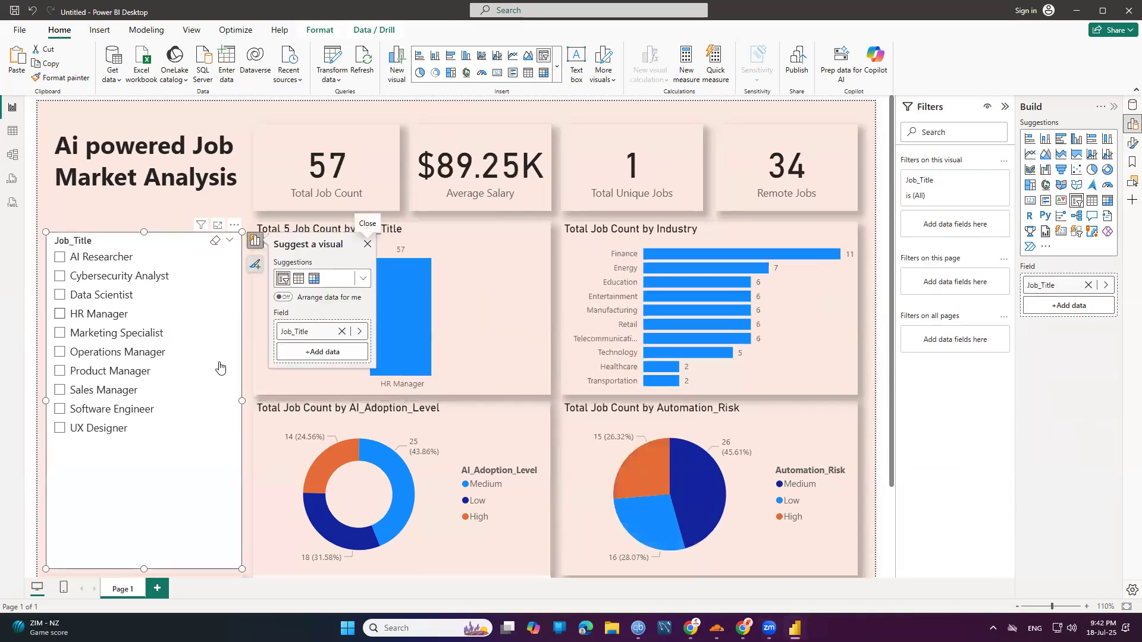
pyautogui.click(228, 203)
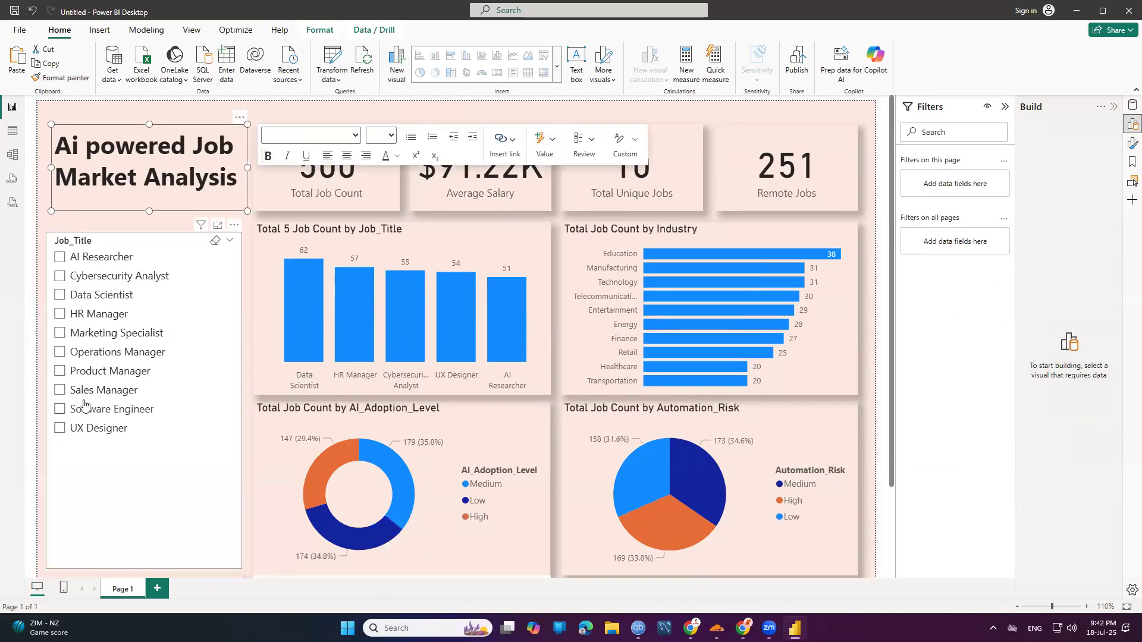
# Filter the page by Software Engineer, Cybersecurity Analyst, Data Scientist, Sales Manager and UX Designer, examining the AI adoption levels for each.
pyautogui.click(64, 416)
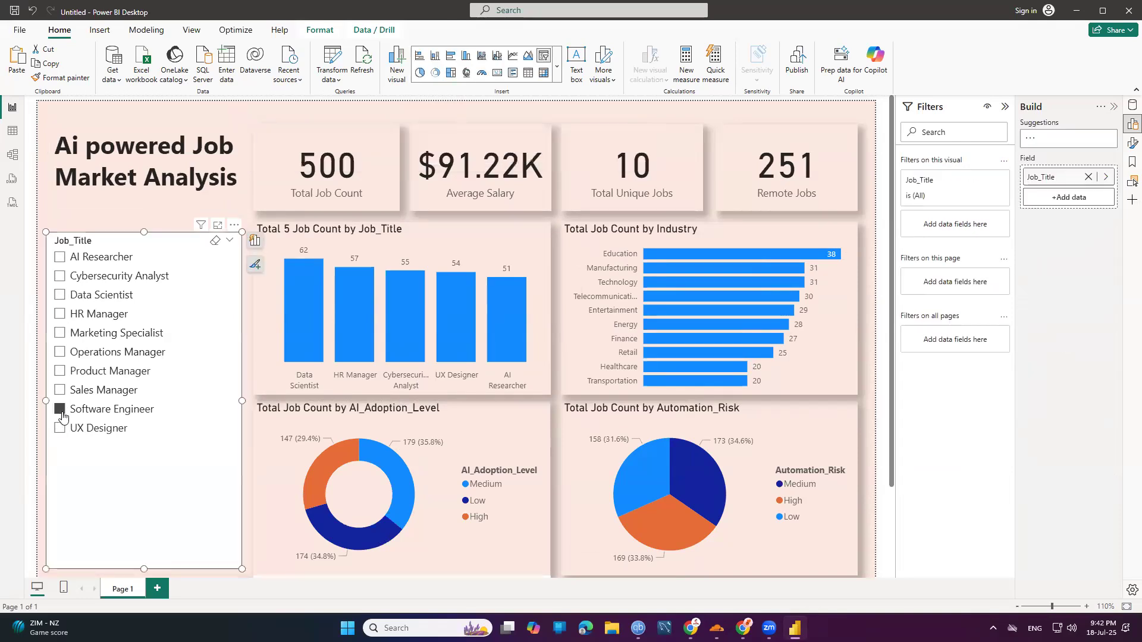
pyautogui.click(62, 411)
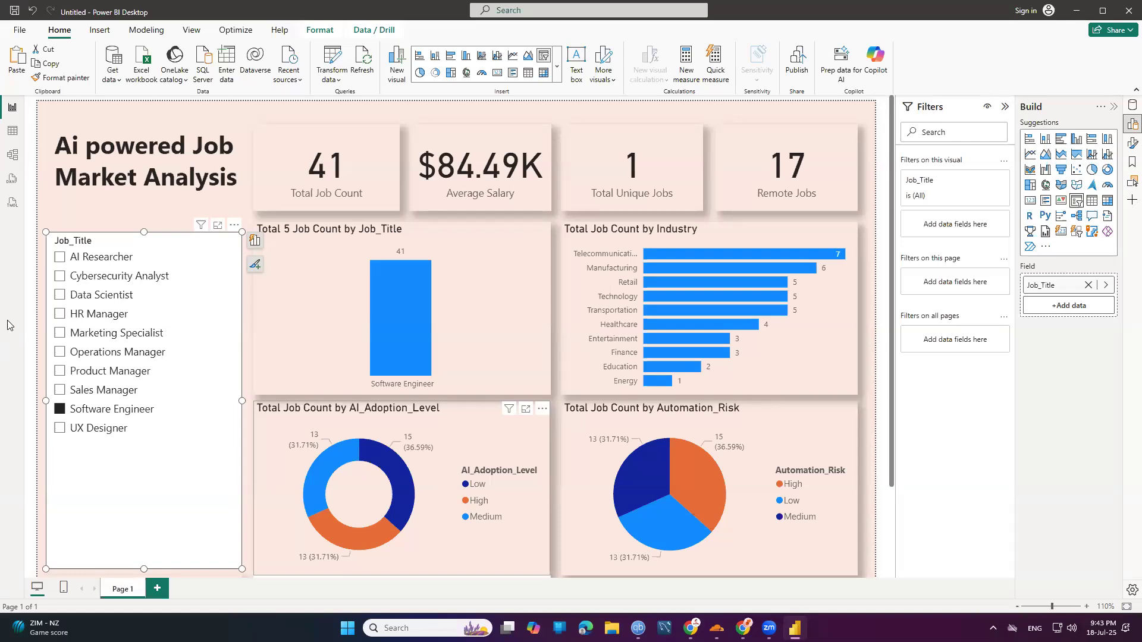
pyautogui.click(62, 276)
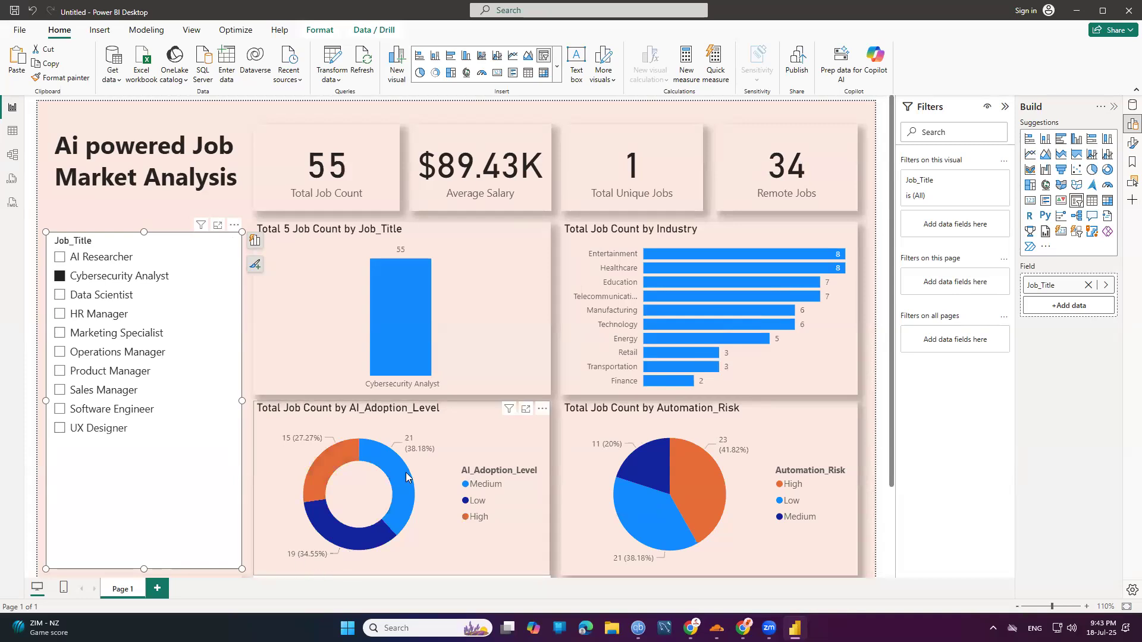
pyautogui.moveTo(354, 540)
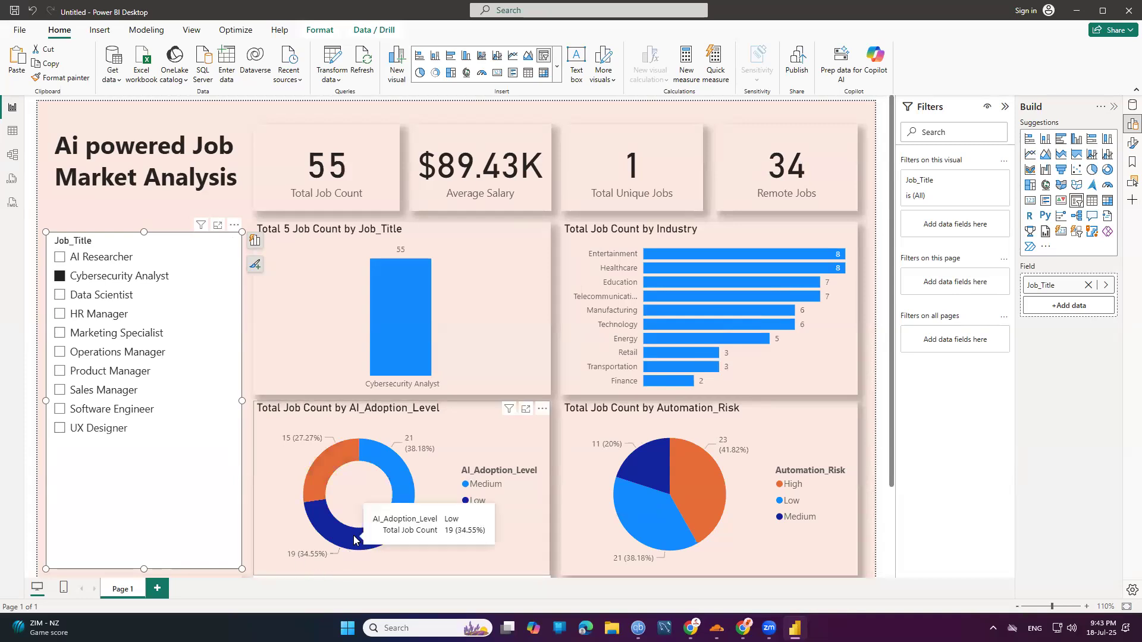
pyautogui.click(59, 296)
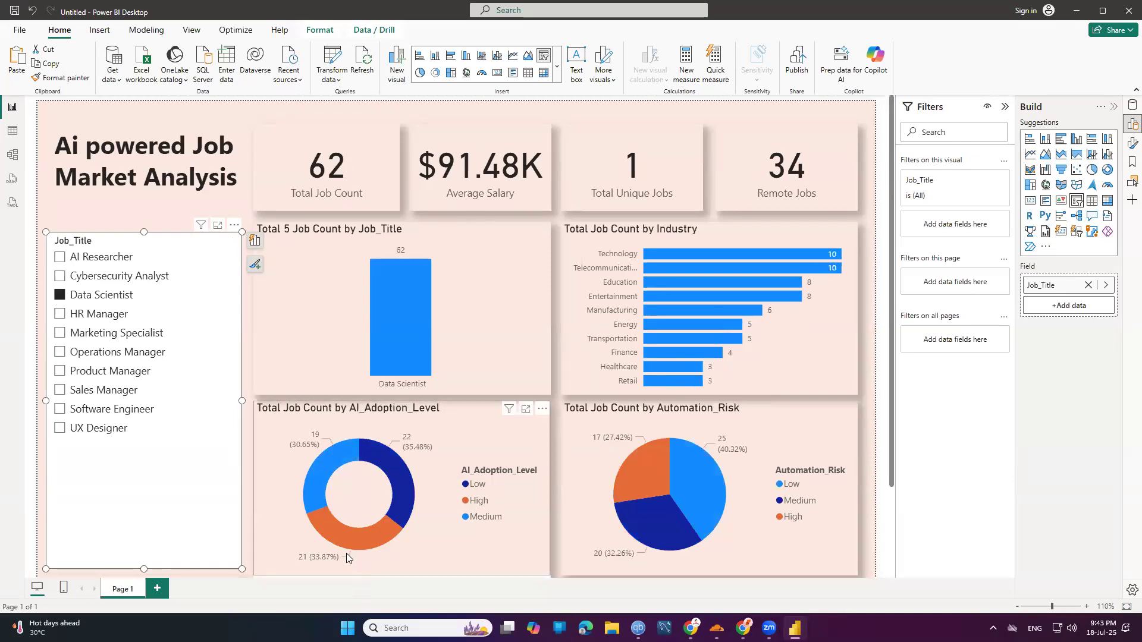
pyautogui.click(106, 393)
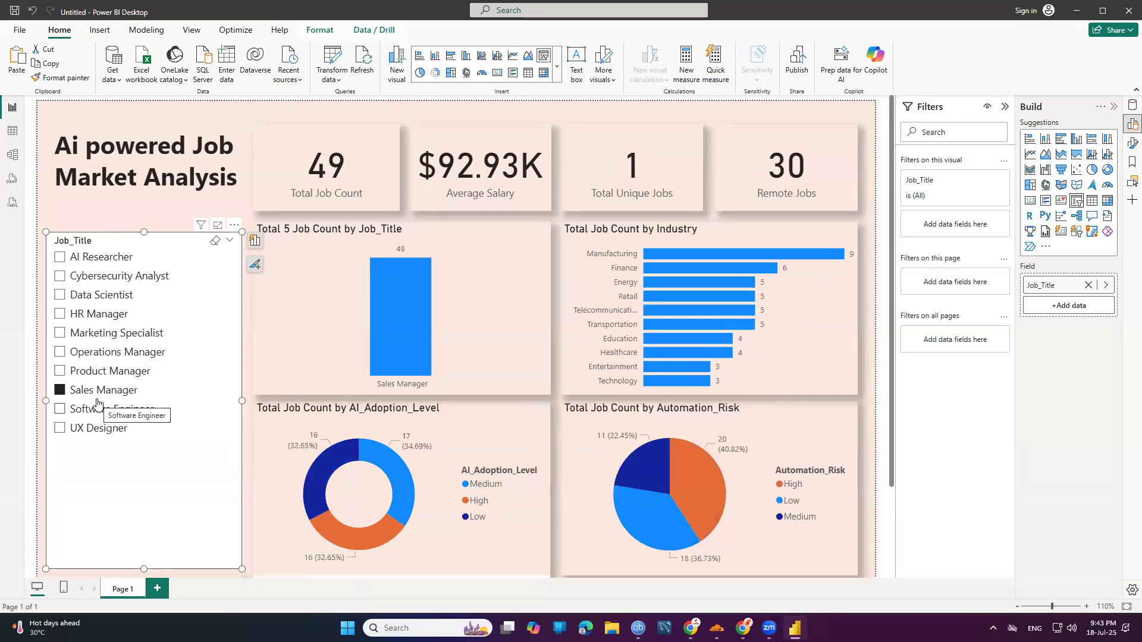
pyautogui.click(99, 408)
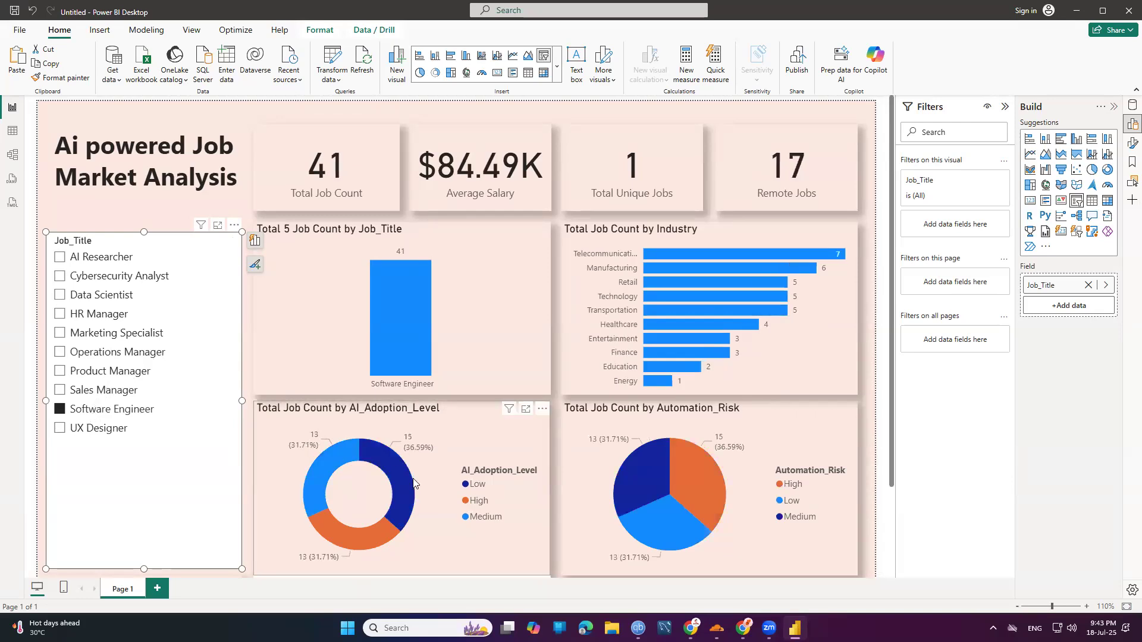
pyautogui.click(97, 433)
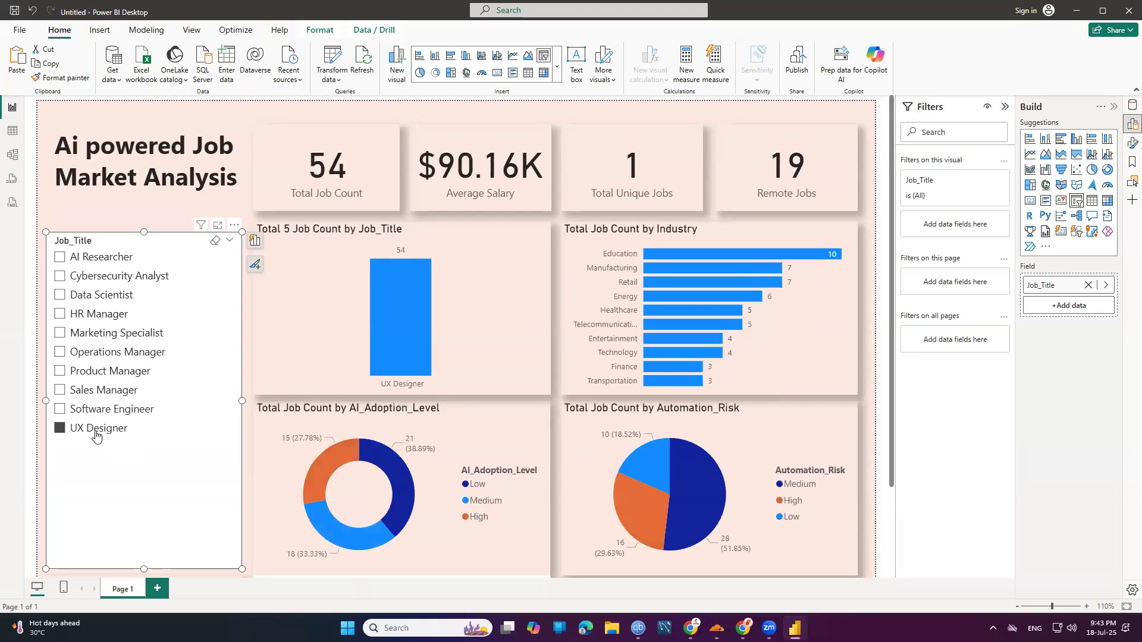
pyautogui.moveTo(330, 466)
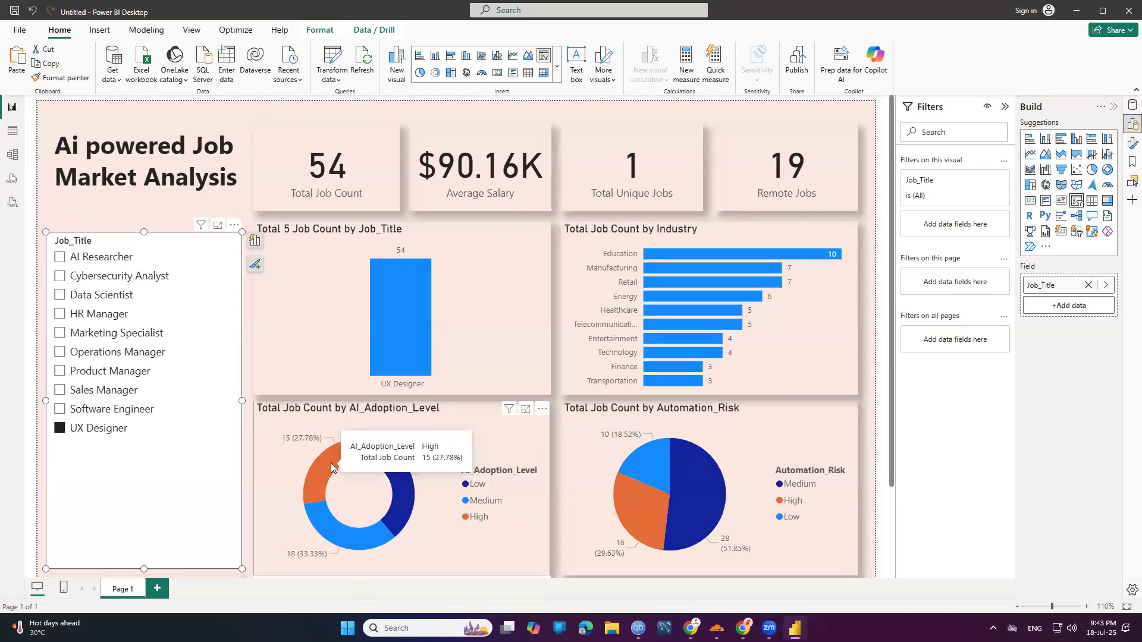
# Go through every job title in the slicer from AI Researcher to UX Designer and compare their AI adoption and automation risk charts.
pyautogui.click(77, 259)
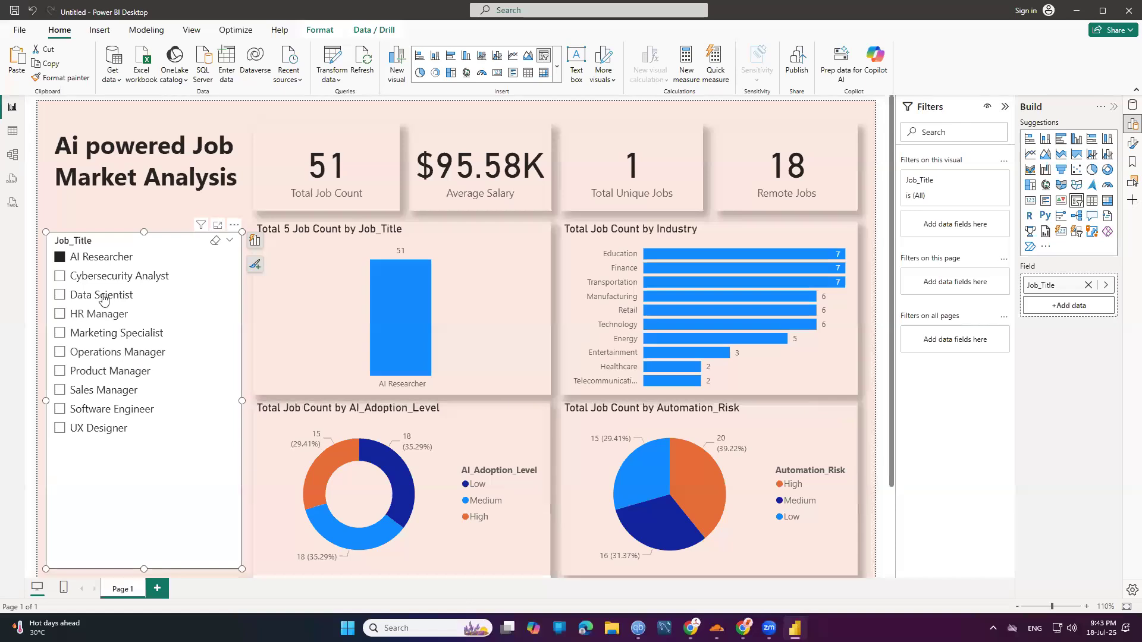
pyautogui.click(101, 279)
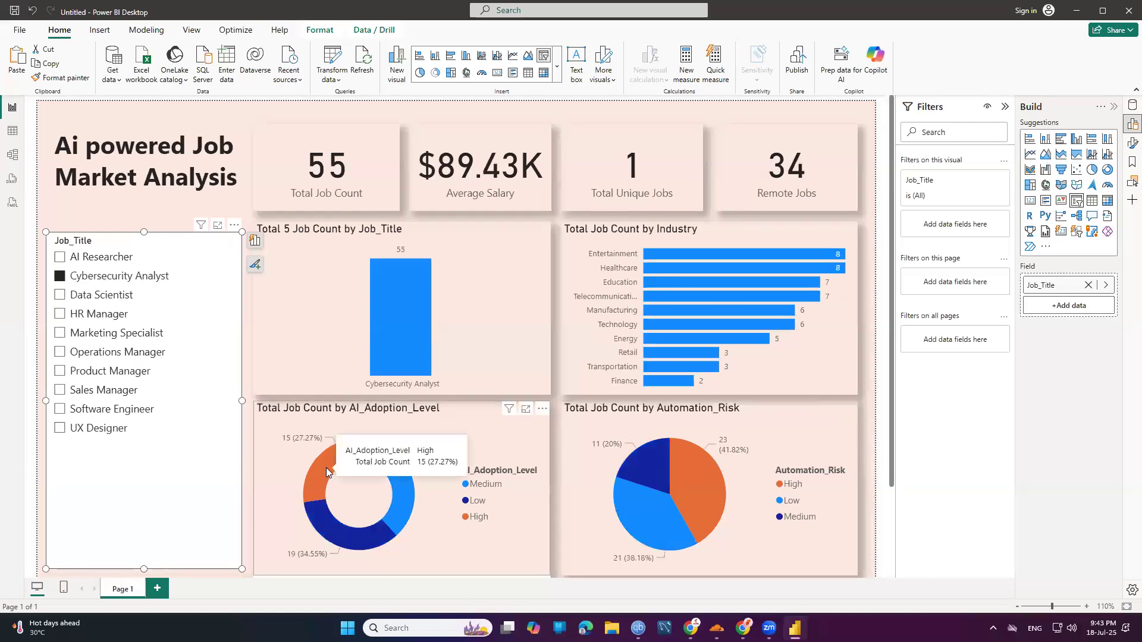
pyautogui.click(99, 296)
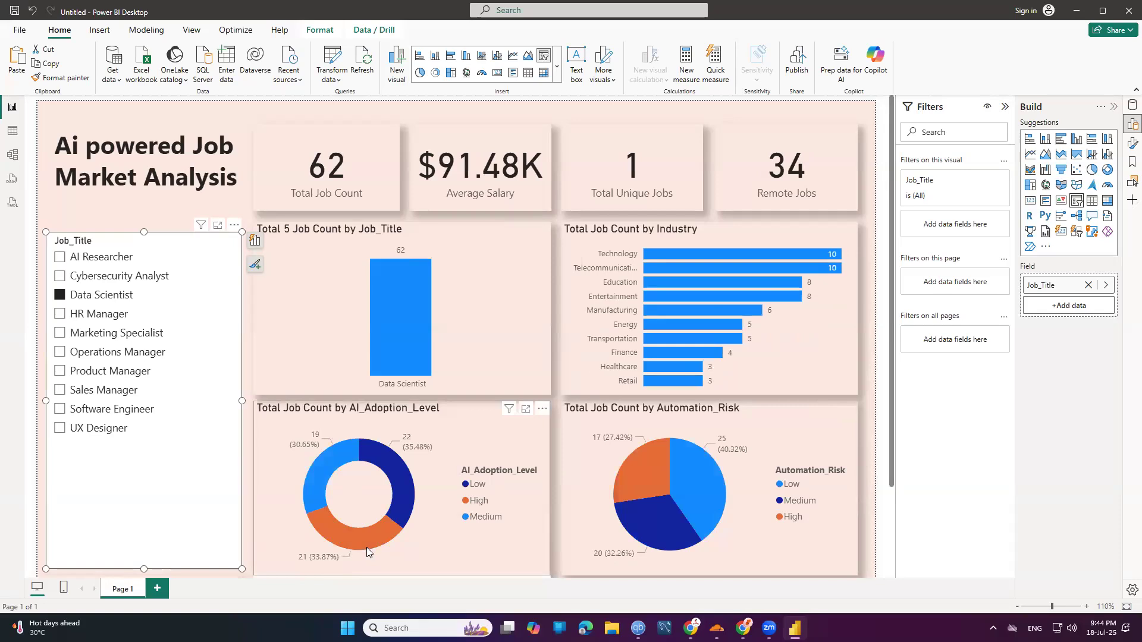
pyautogui.moveTo(365, 537)
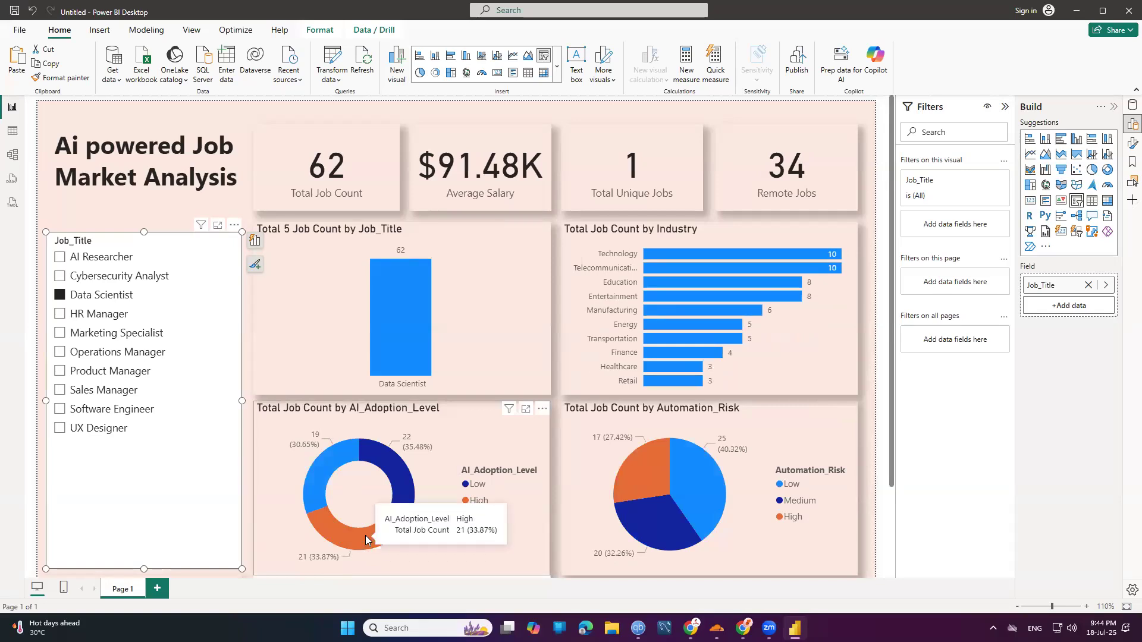
pyautogui.click(85, 315)
pyautogui.click(84, 337)
pyautogui.click(89, 353)
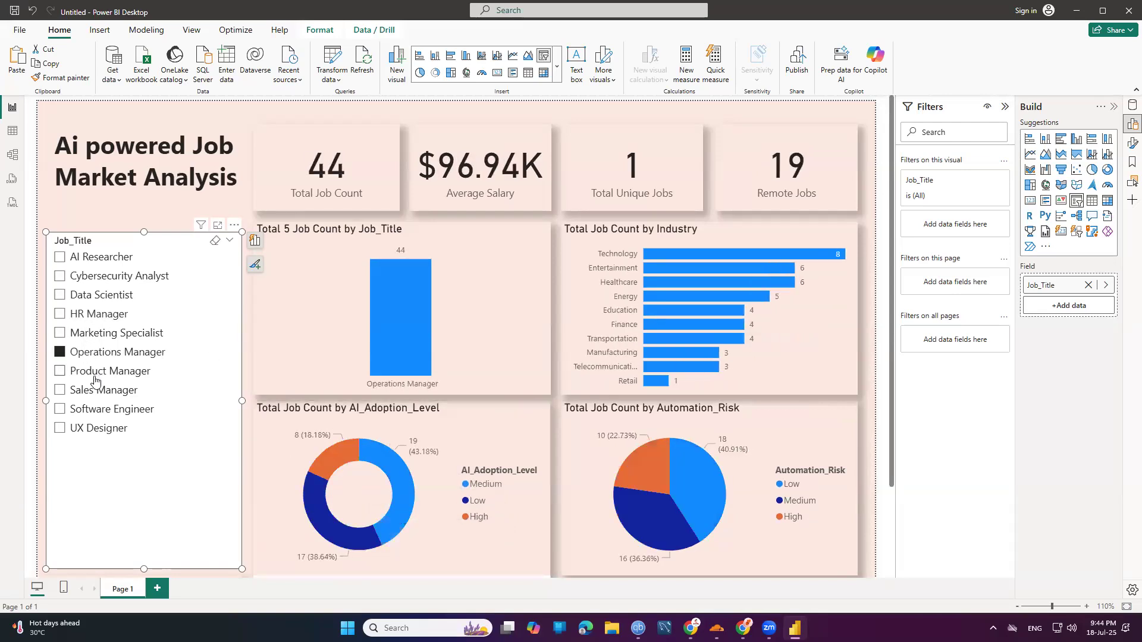
pyautogui.click(90, 371)
pyautogui.click(98, 391)
pyautogui.click(107, 410)
pyautogui.click(108, 423)
# Recheck Software Engineer and UX Designer in the slicer, and leave the page unfiltered.
pyautogui.click(89, 410)
pyautogui.click(71, 427)
pyautogui.click(66, 409)
pyautogui.click(59, 260)
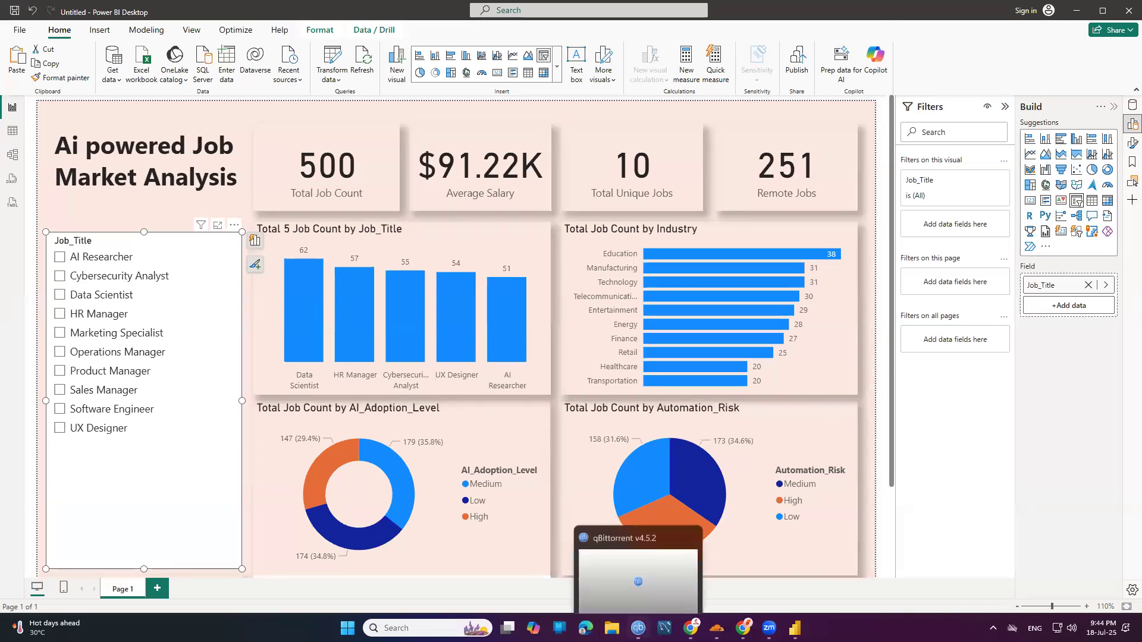
# Switch to the browser's Canva design Webinar on ai powered job market and present its introduction slide in full screen.
pyautogui.moveTo(743, 628)
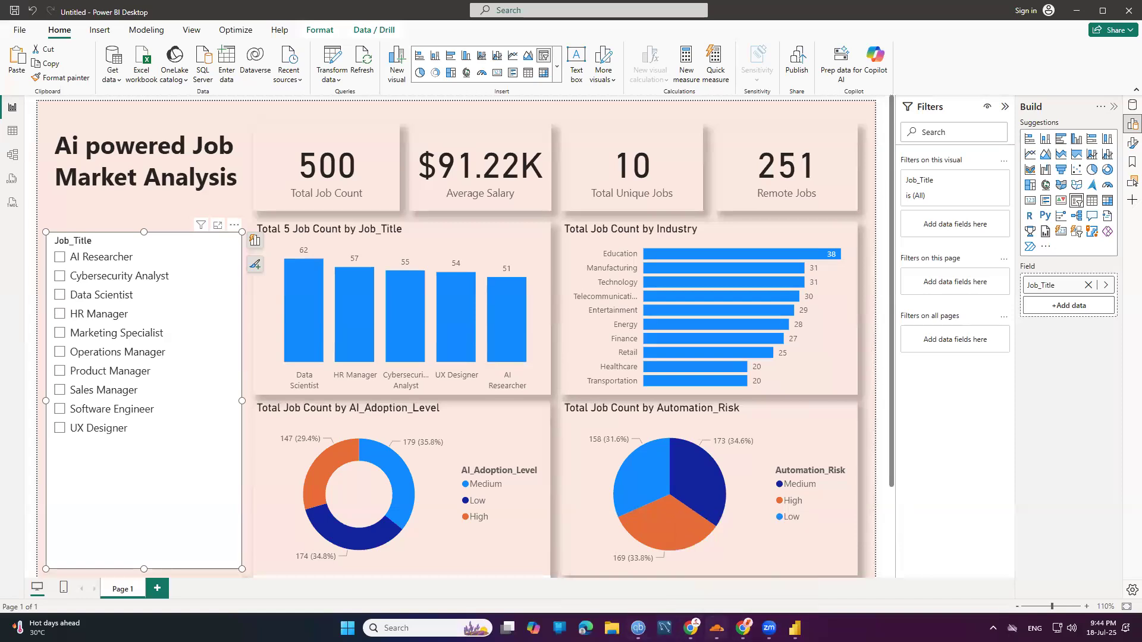
pyautogui.hotkey('alt', 'Tab')
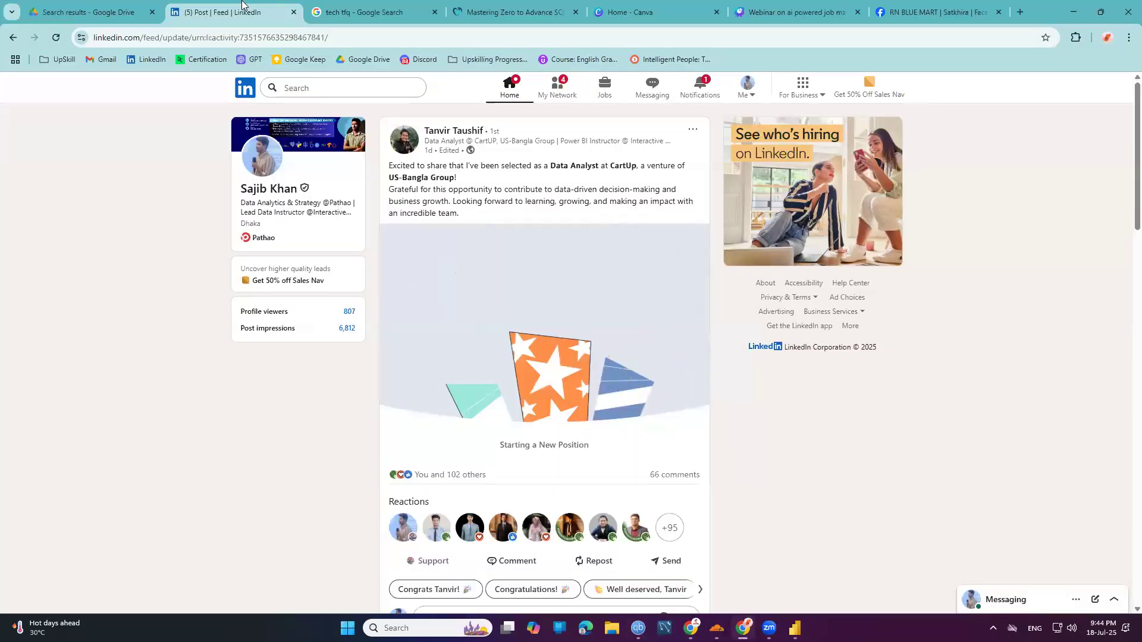
pyautogui.click(794, 12)
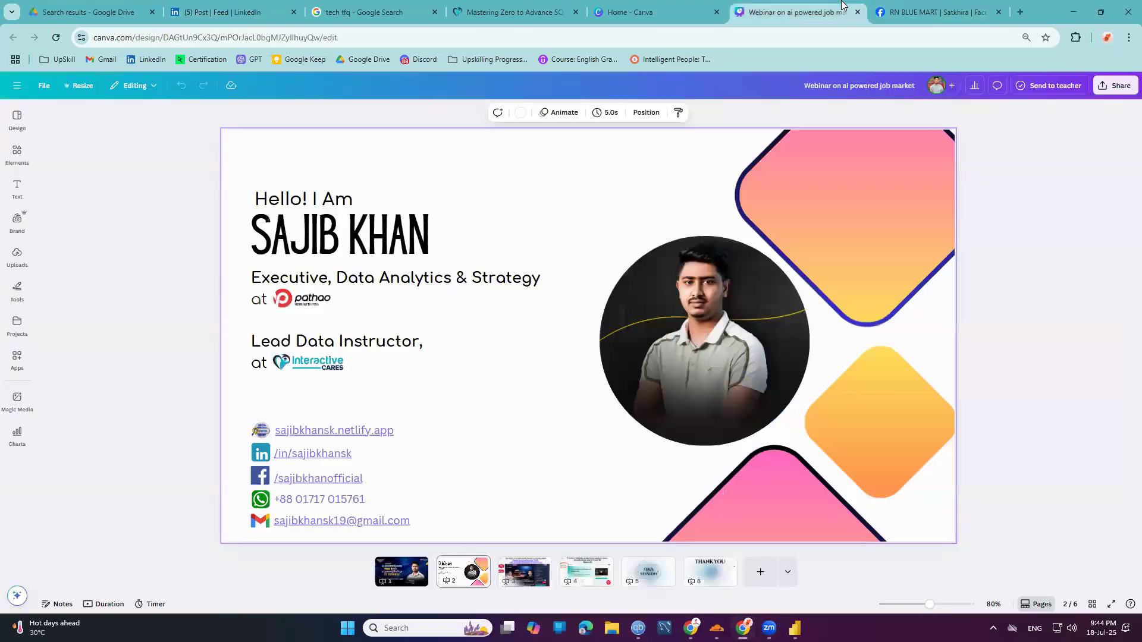
pyautogui.click(1111, 604)
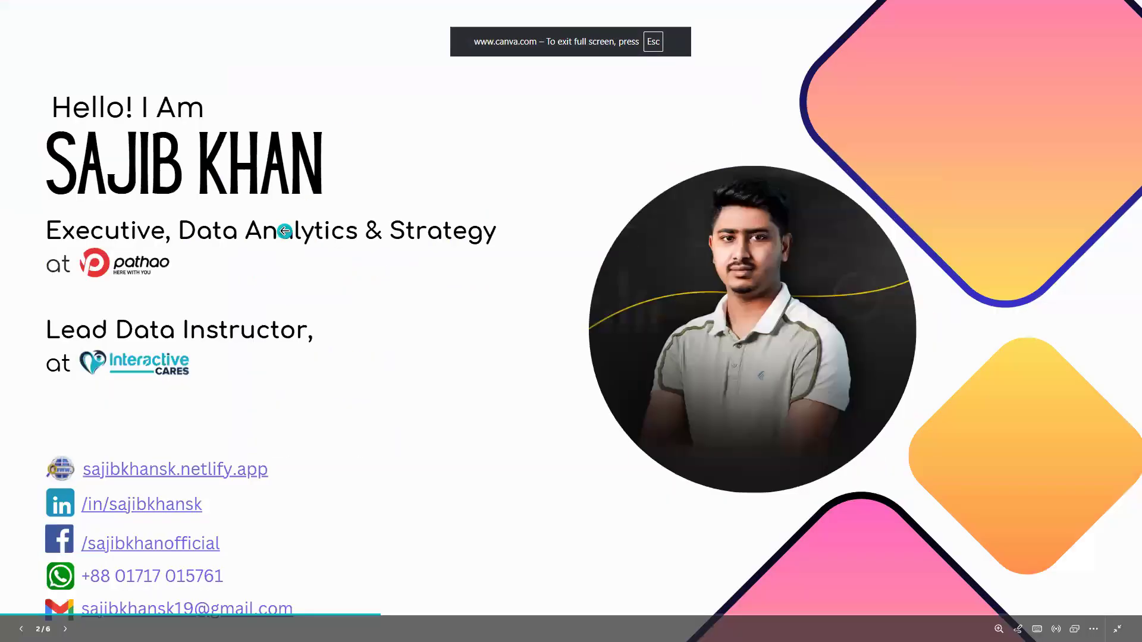